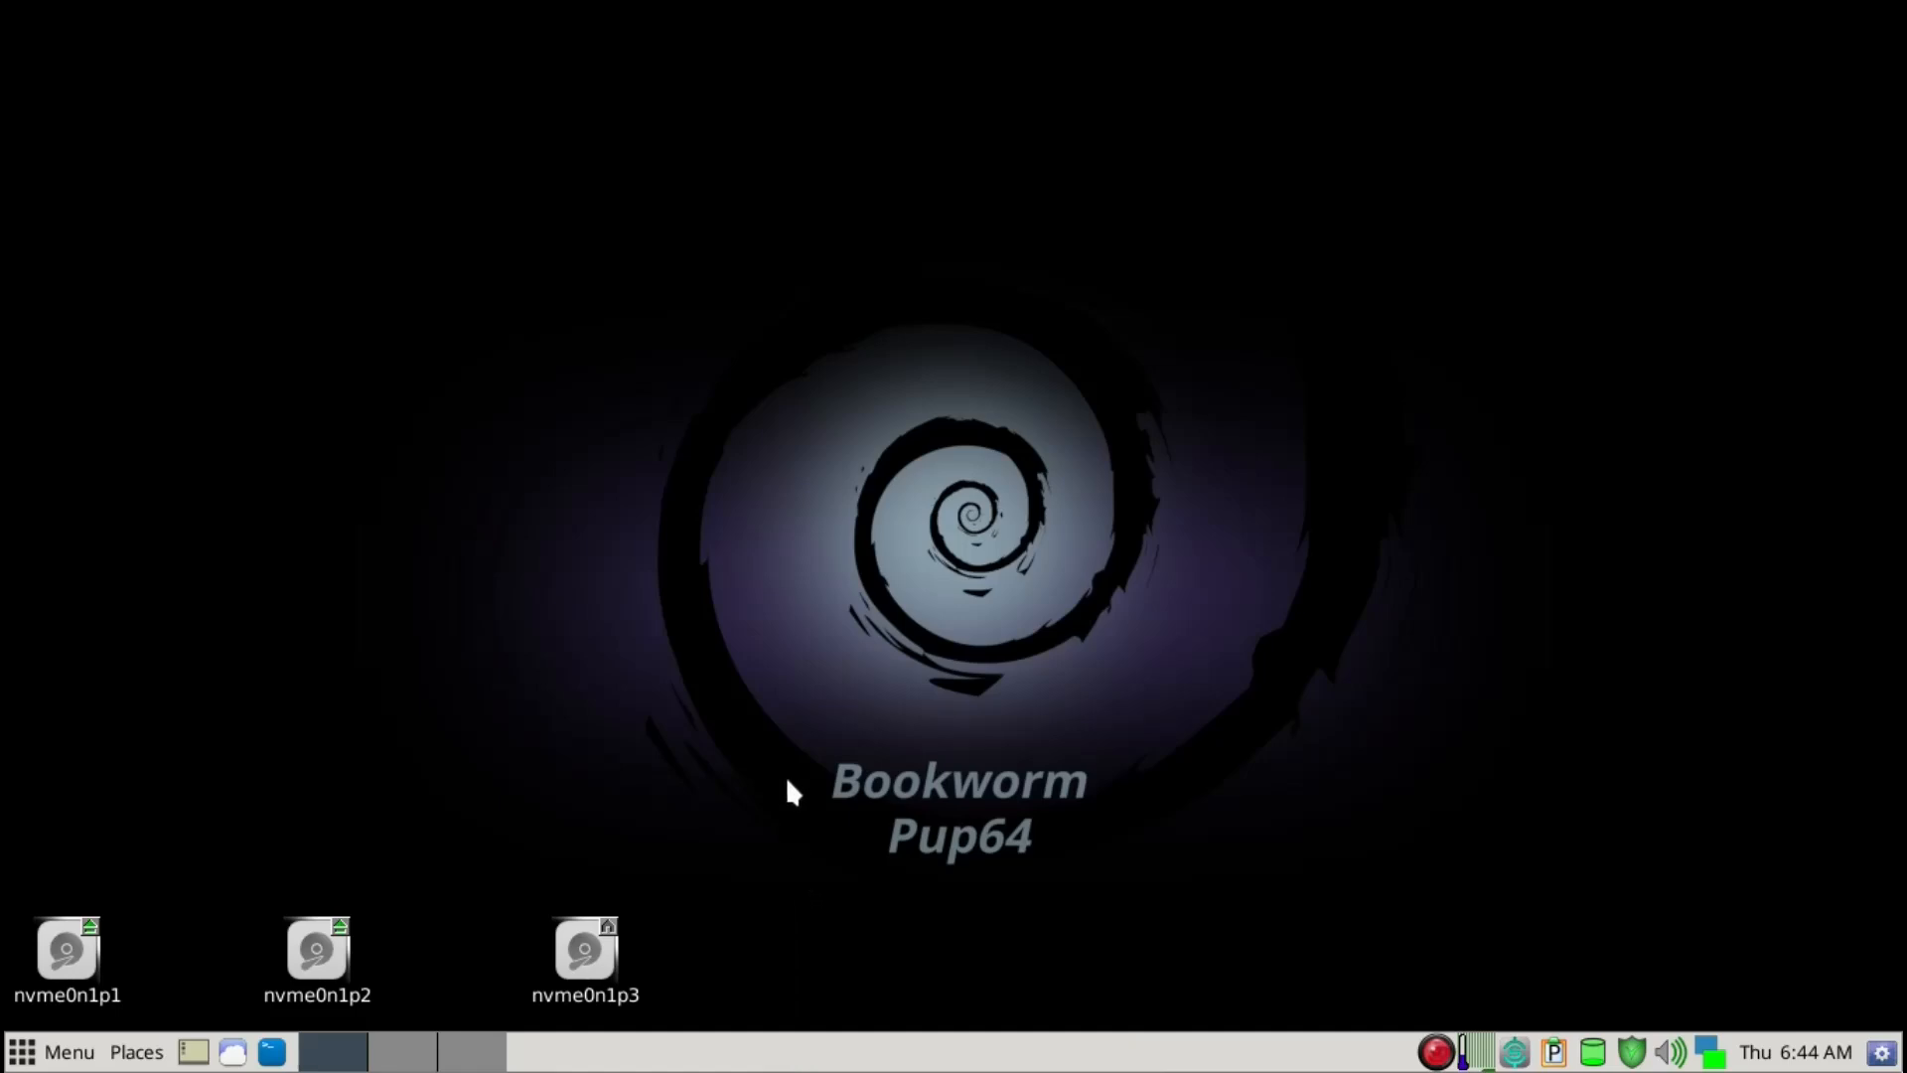
Launch JWMdesk and open its tray settings.
key("ctrl+space")
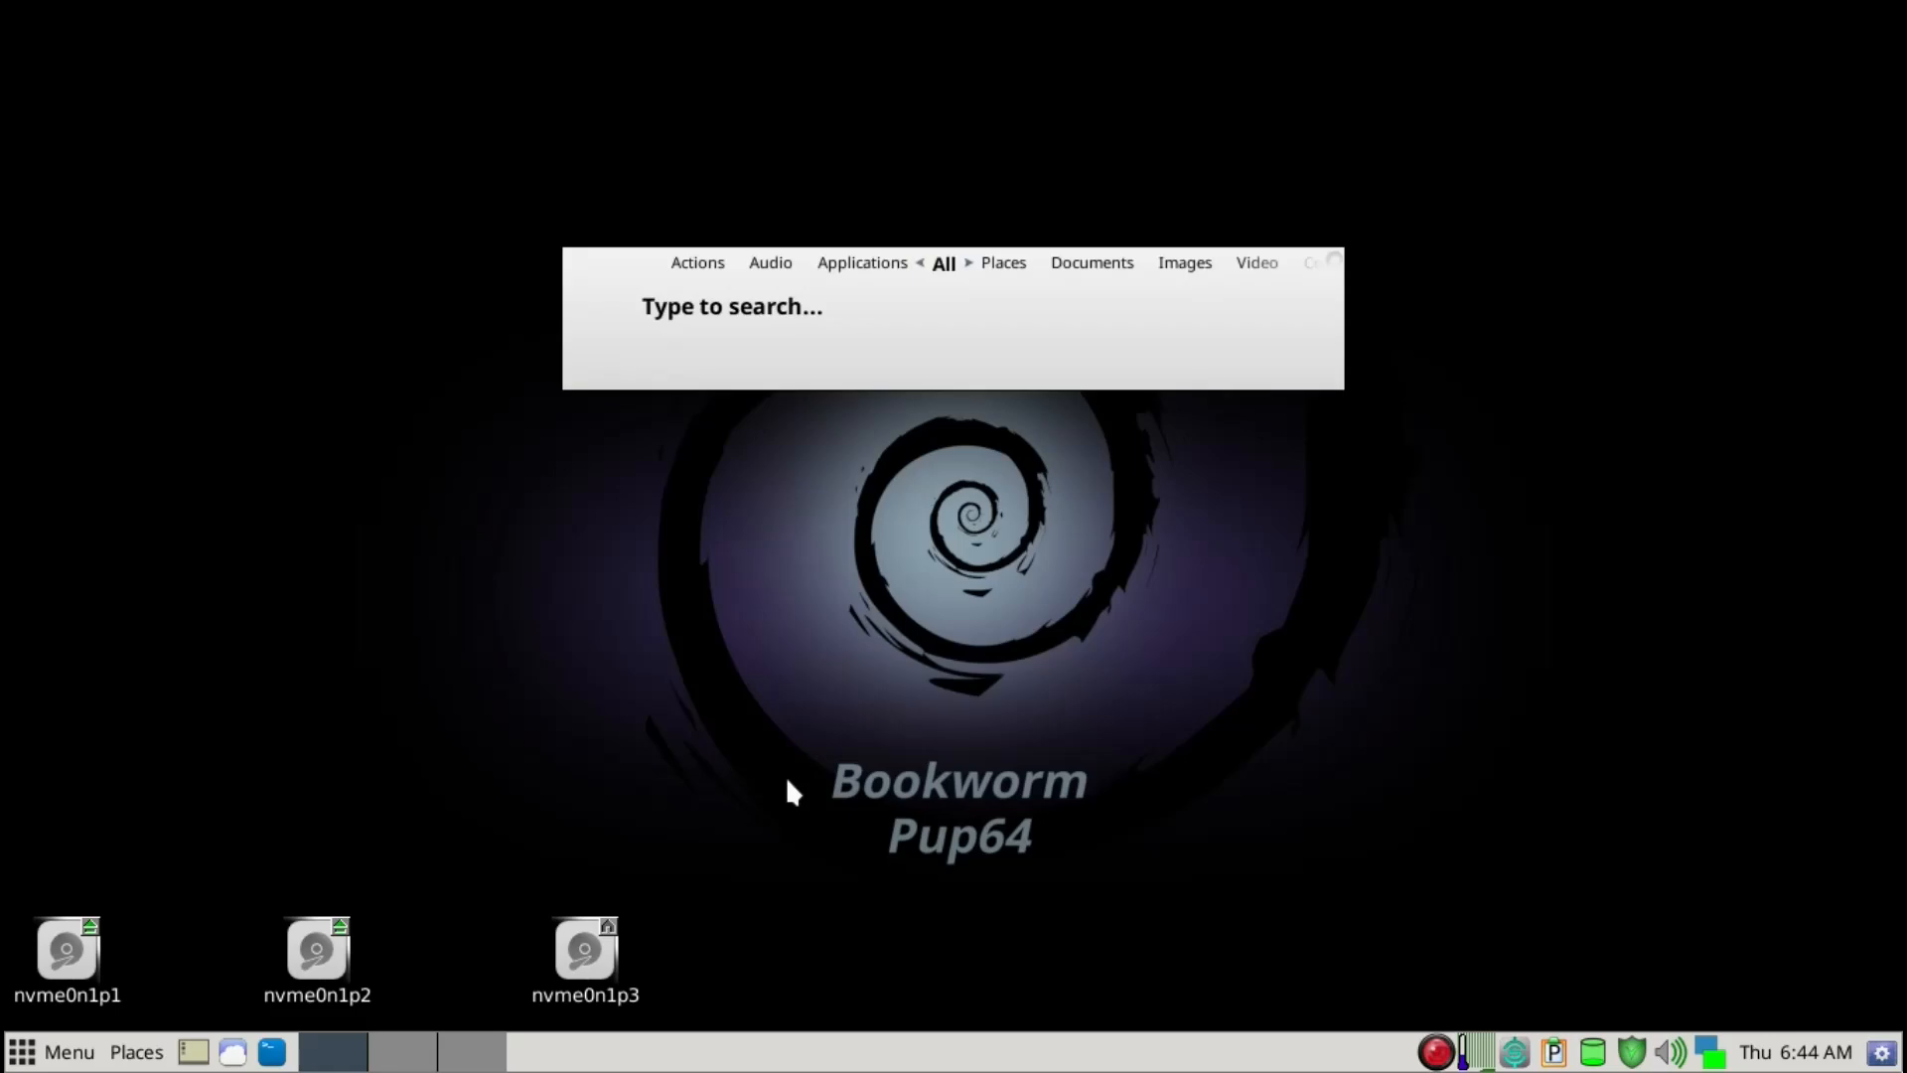
type("jw")
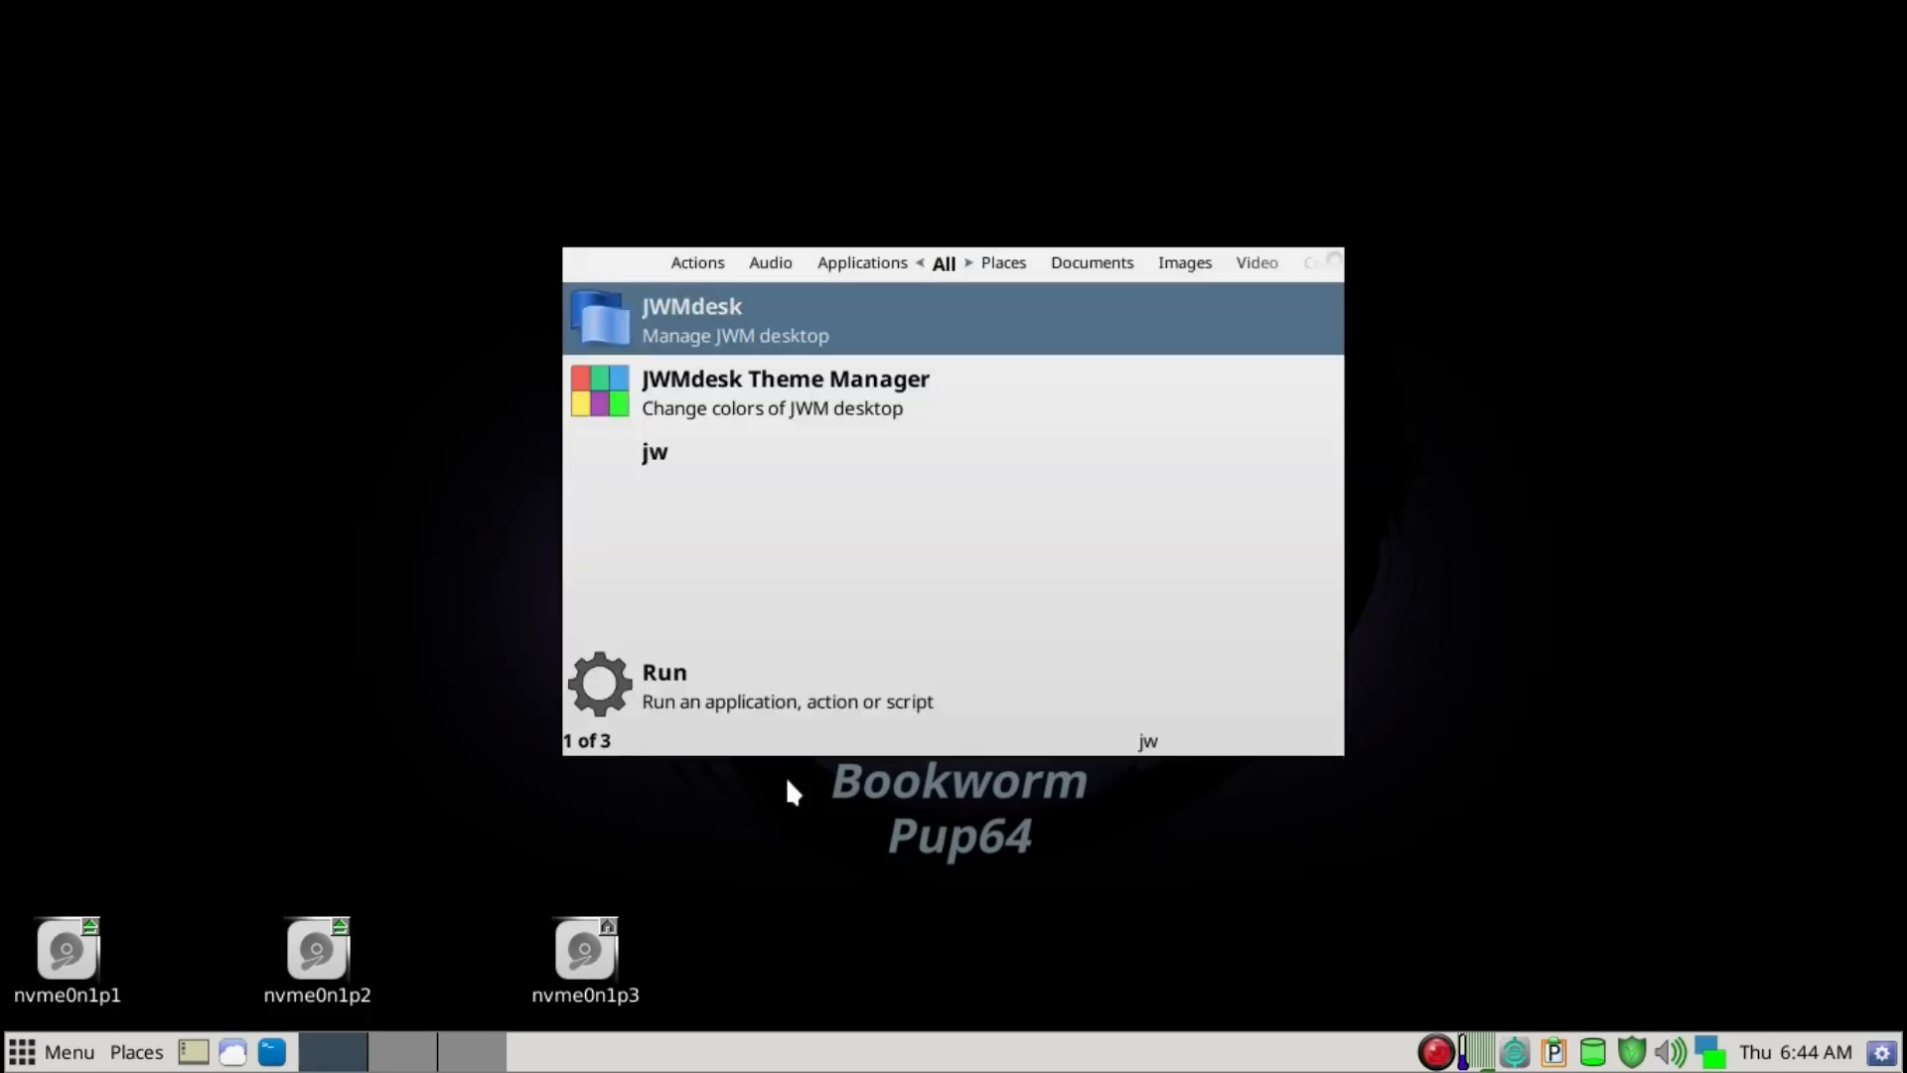
key("Return")
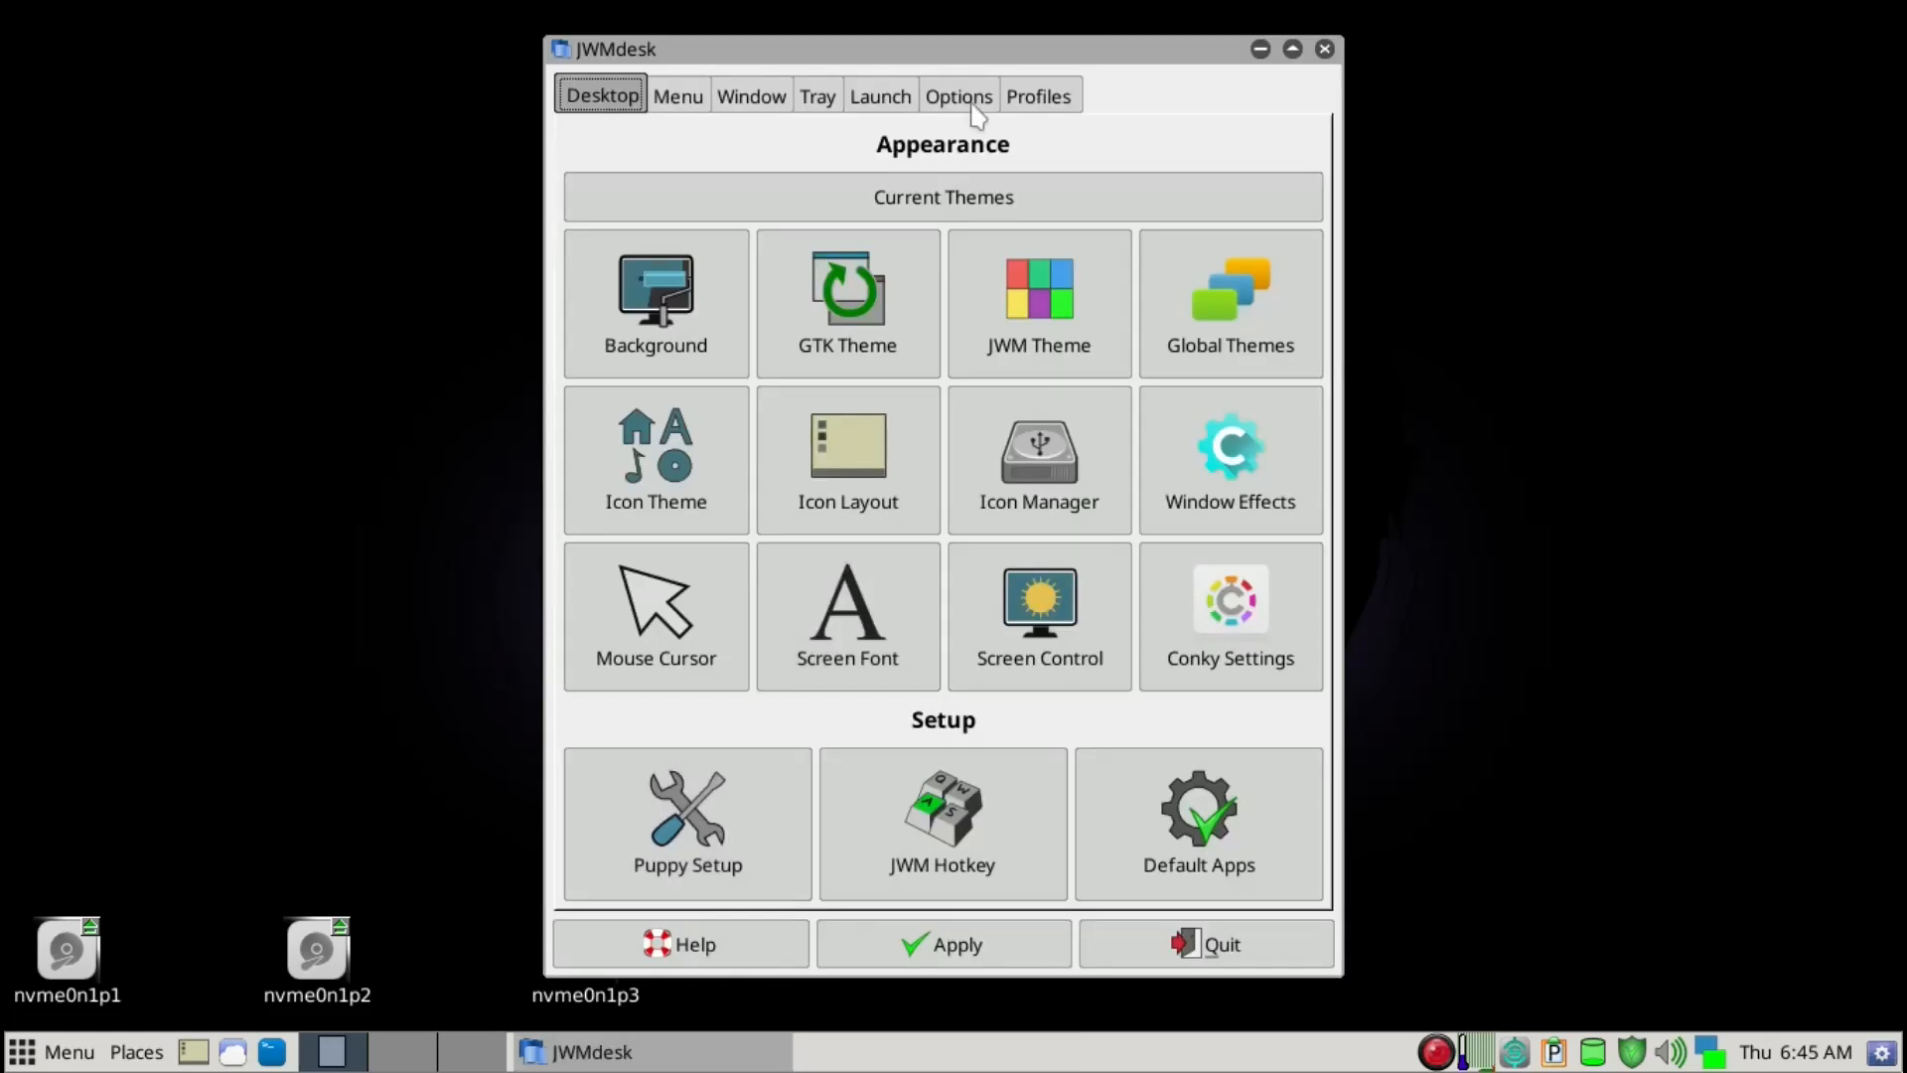
left_click_drag(970, 58, 1034, 62)
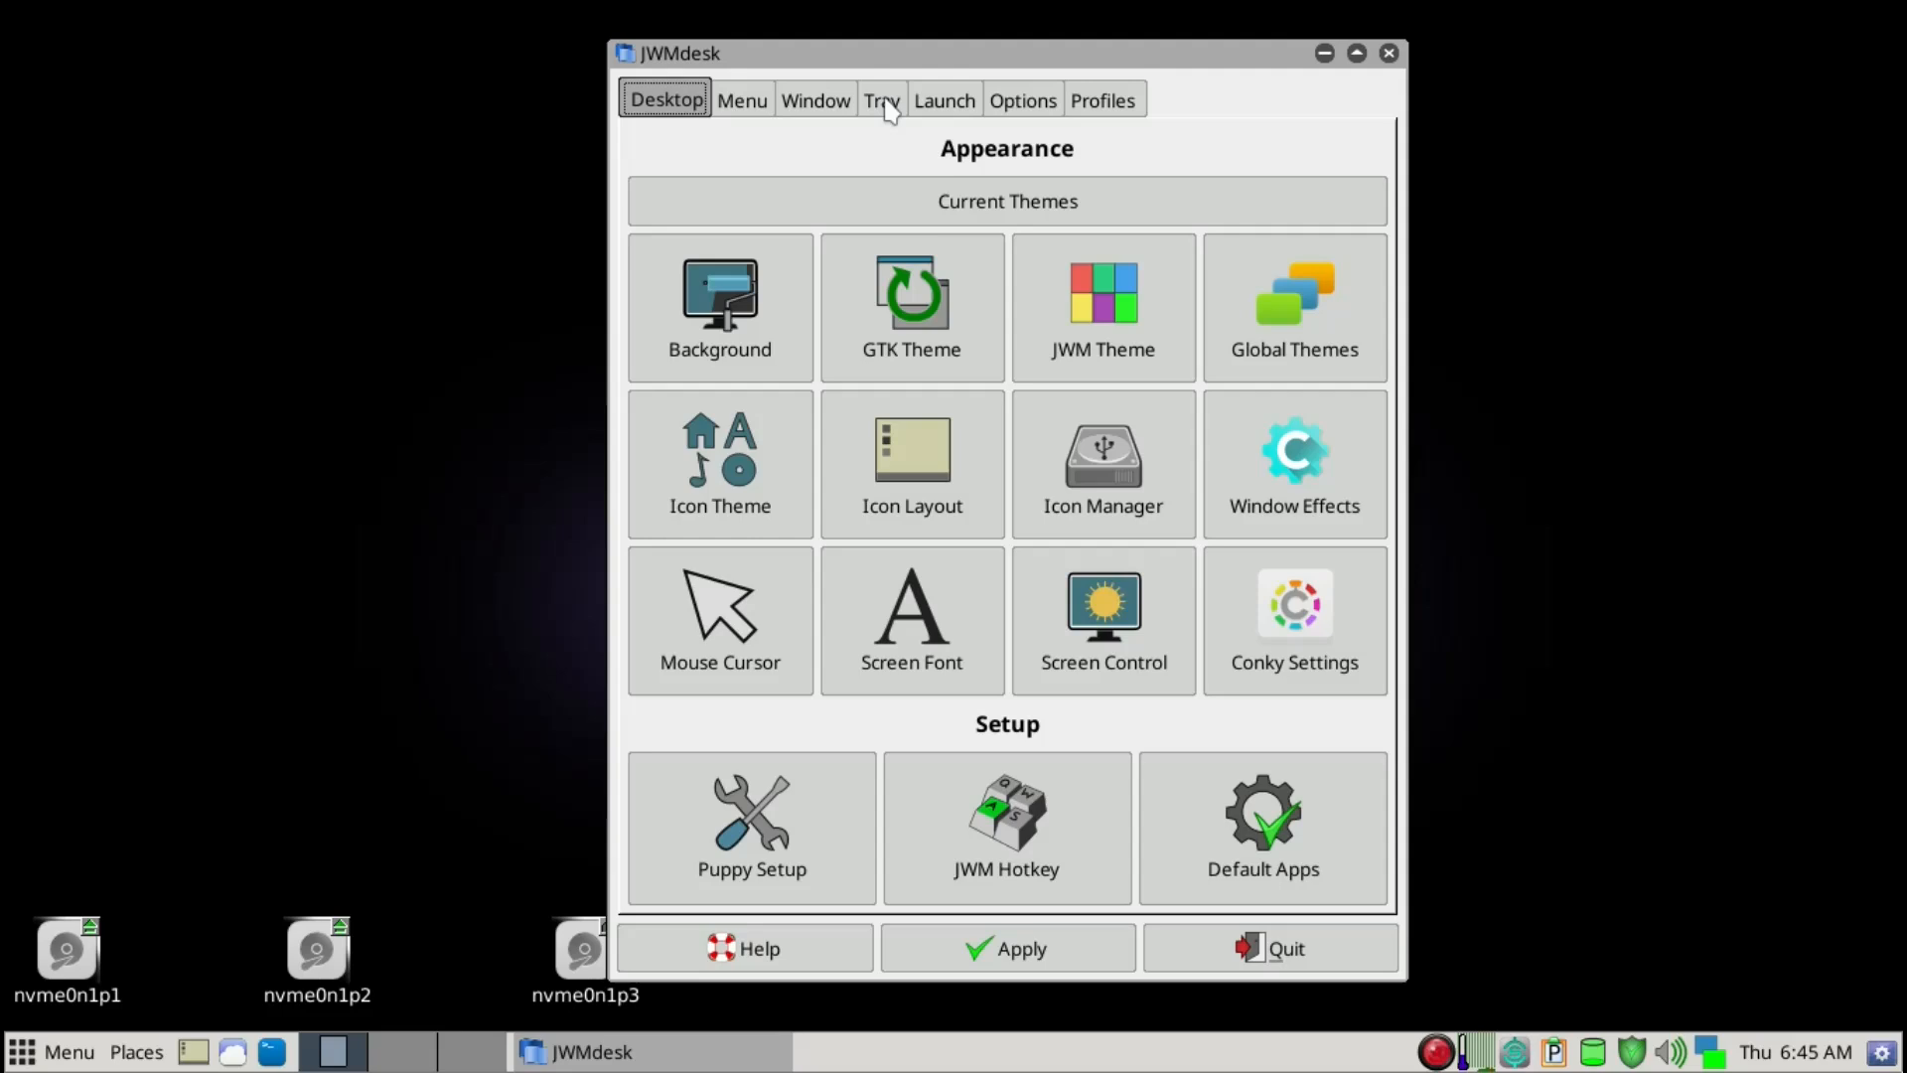
left_click(885, 103)
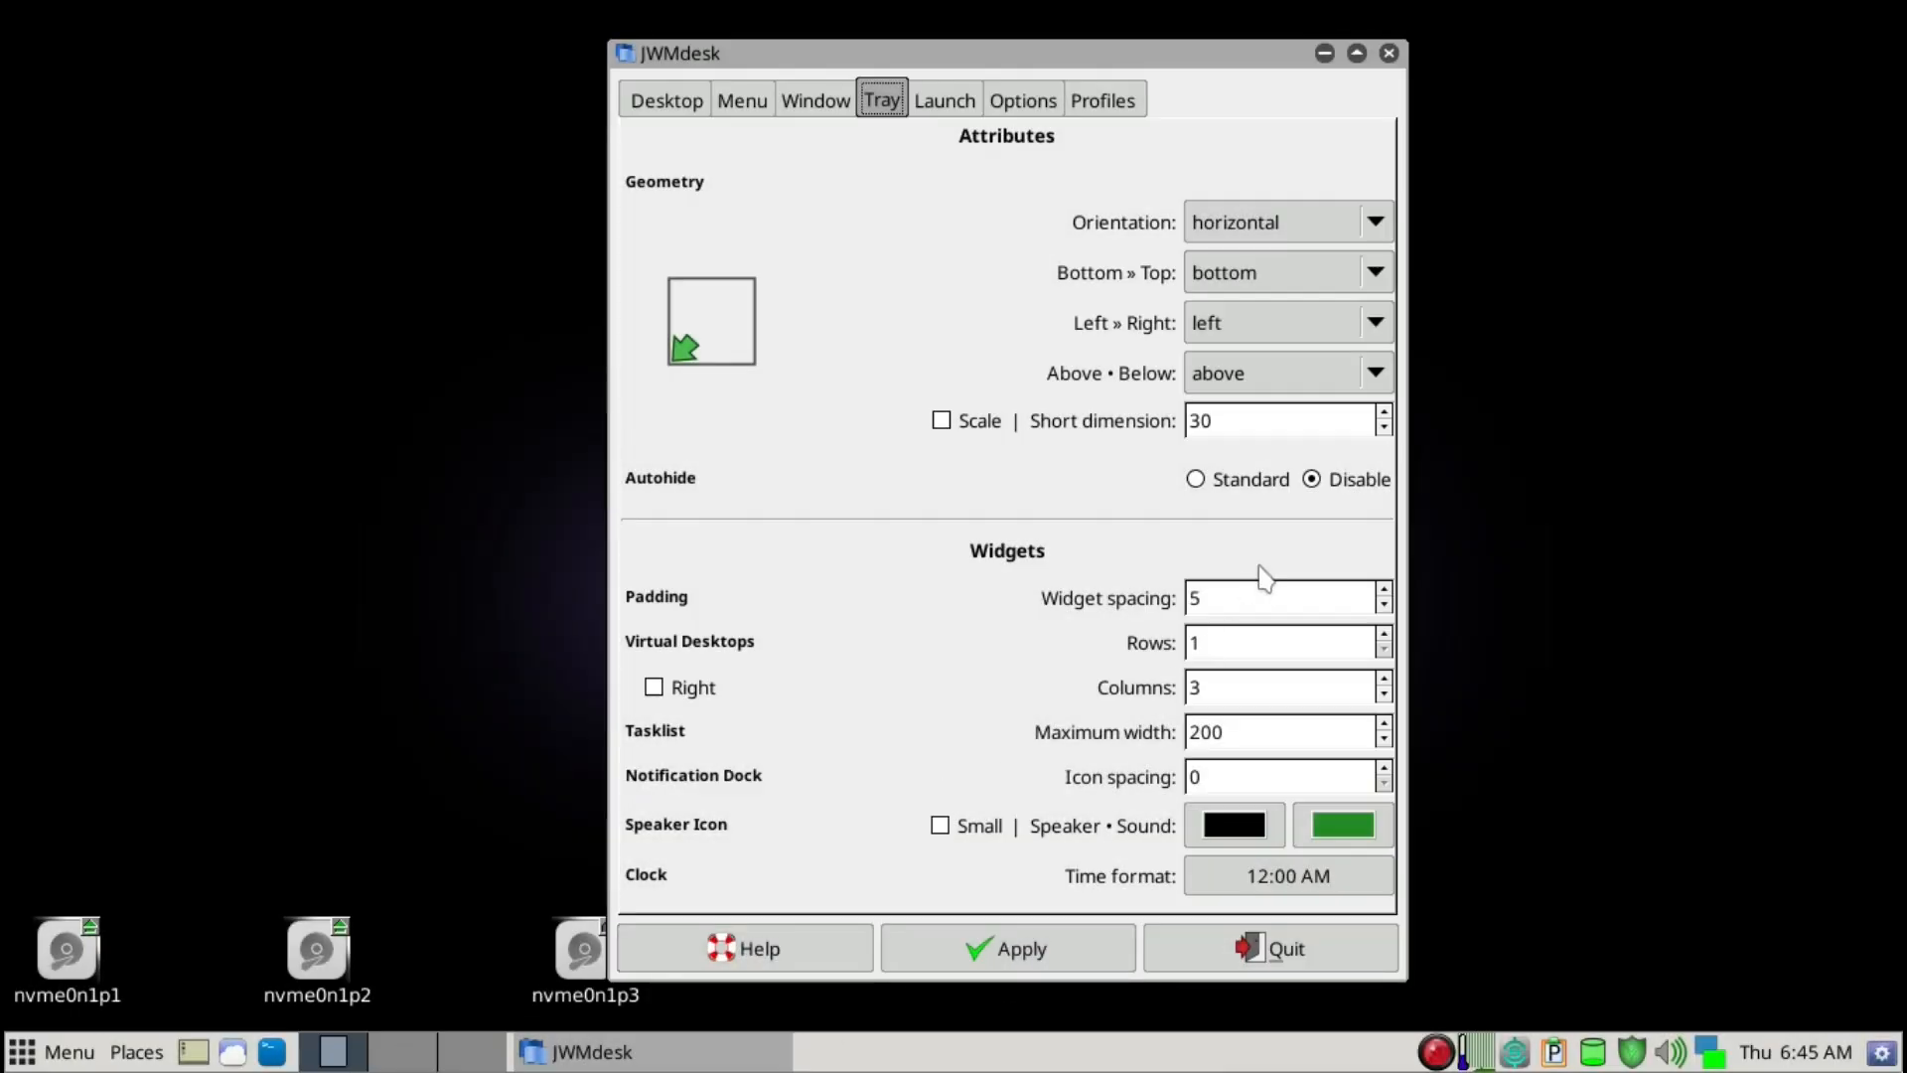
Set the virtual desktops' pager rows to 2.
left_click(1200, 686)
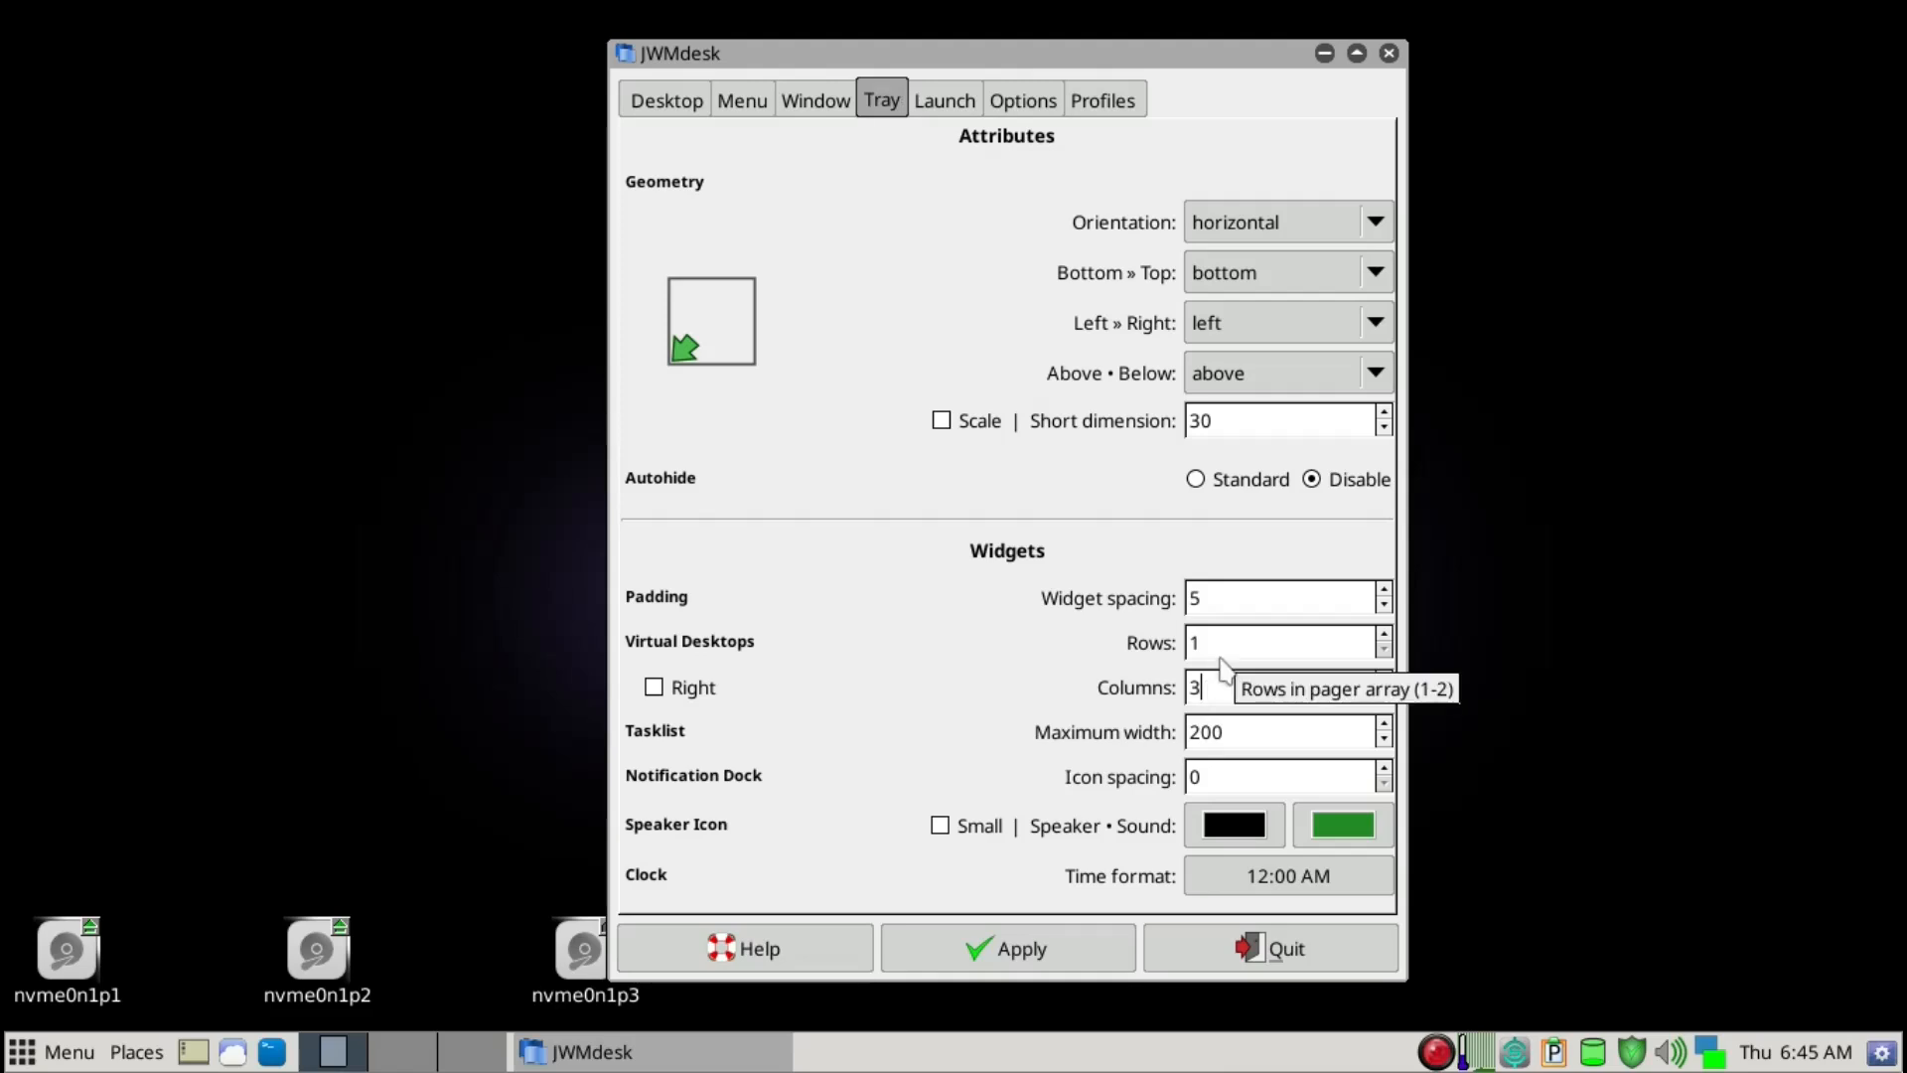
left_click(1221, 647)
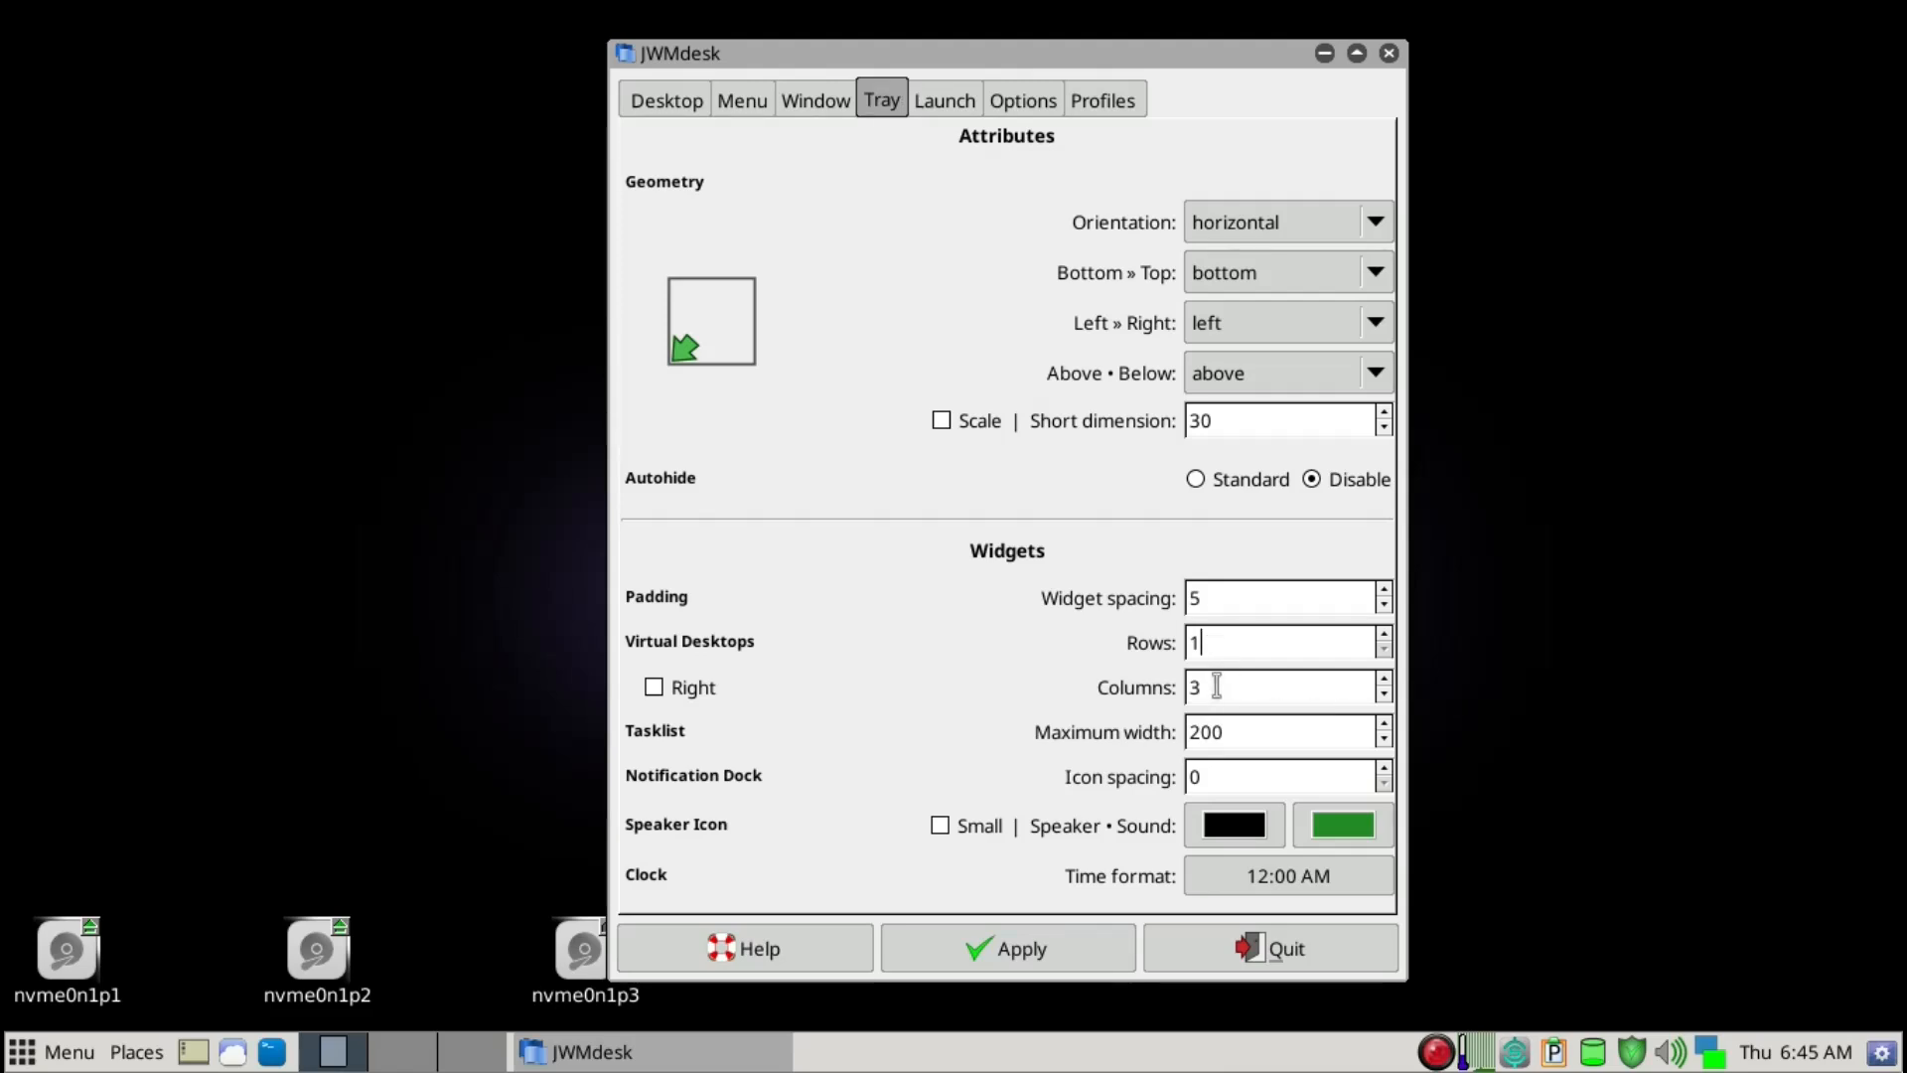
left_click(1218, 692)
double_click(1222, 643)
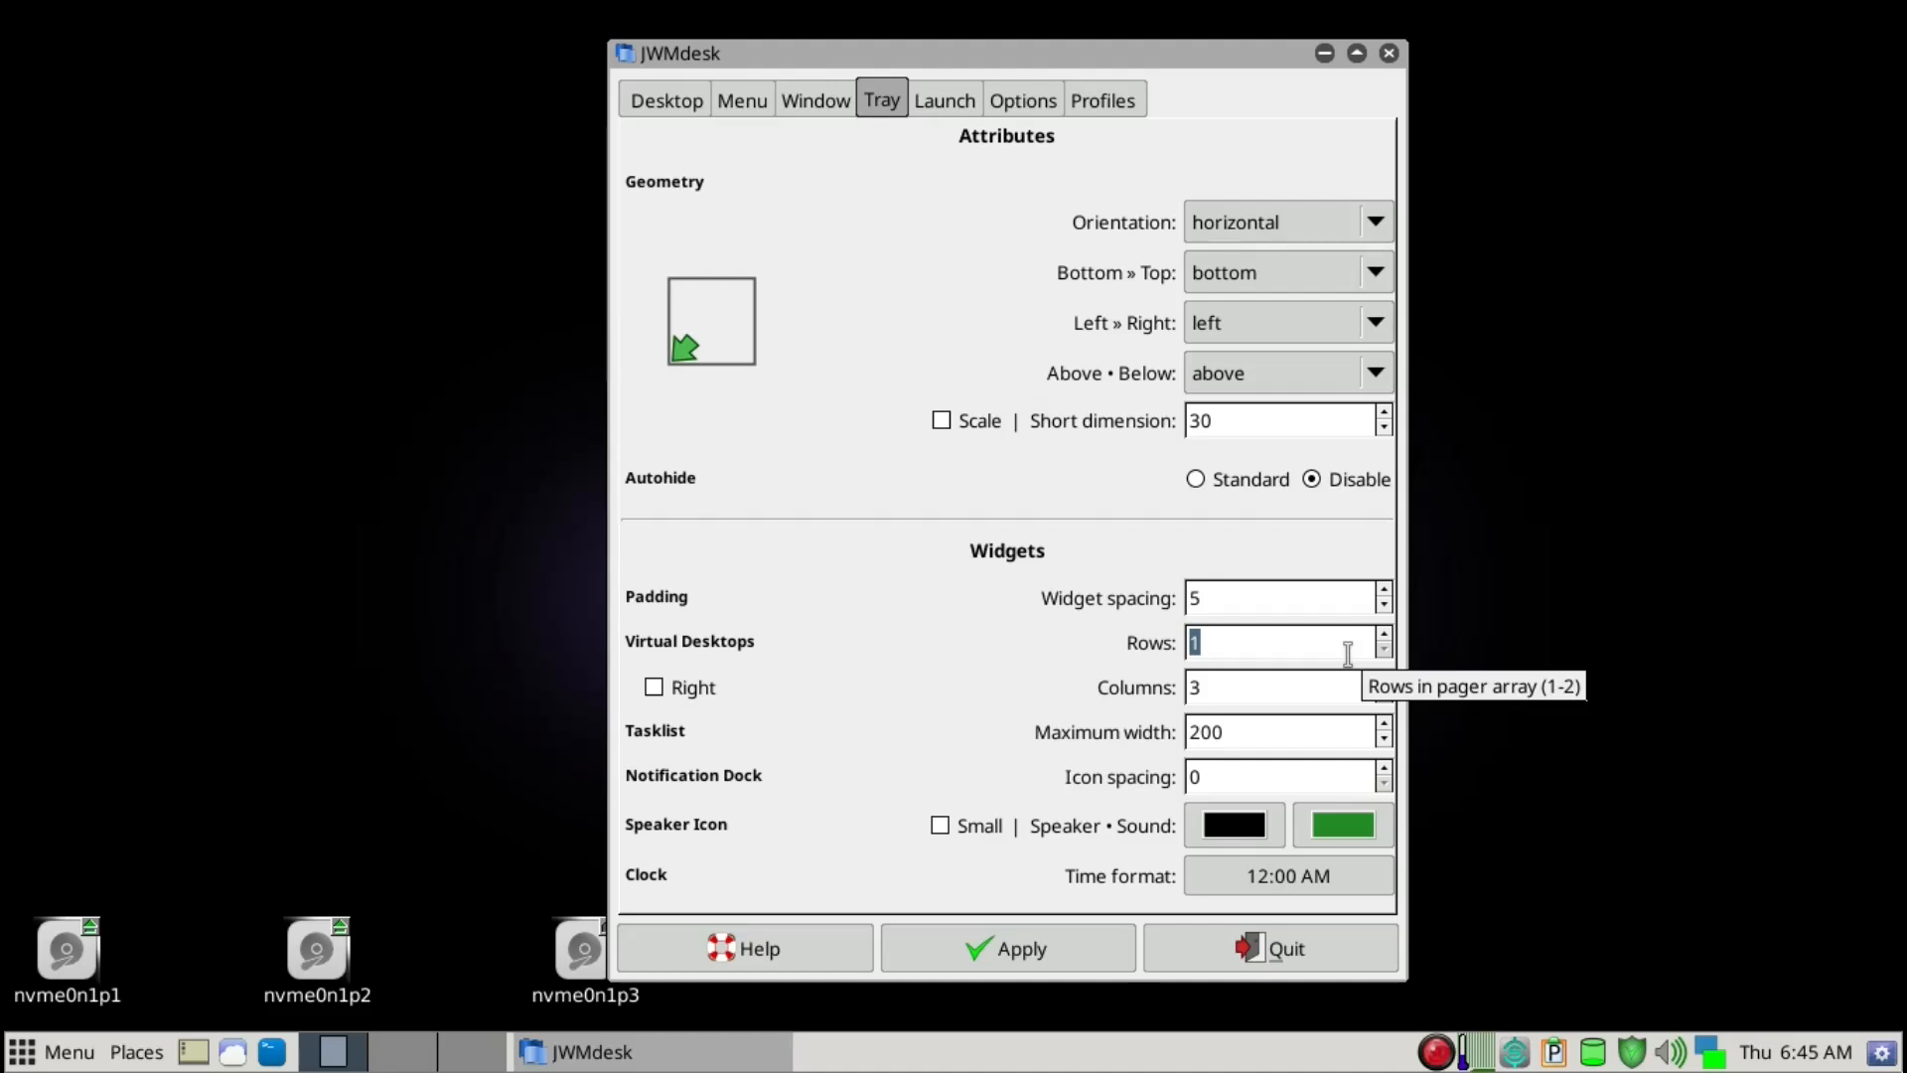
type("2")
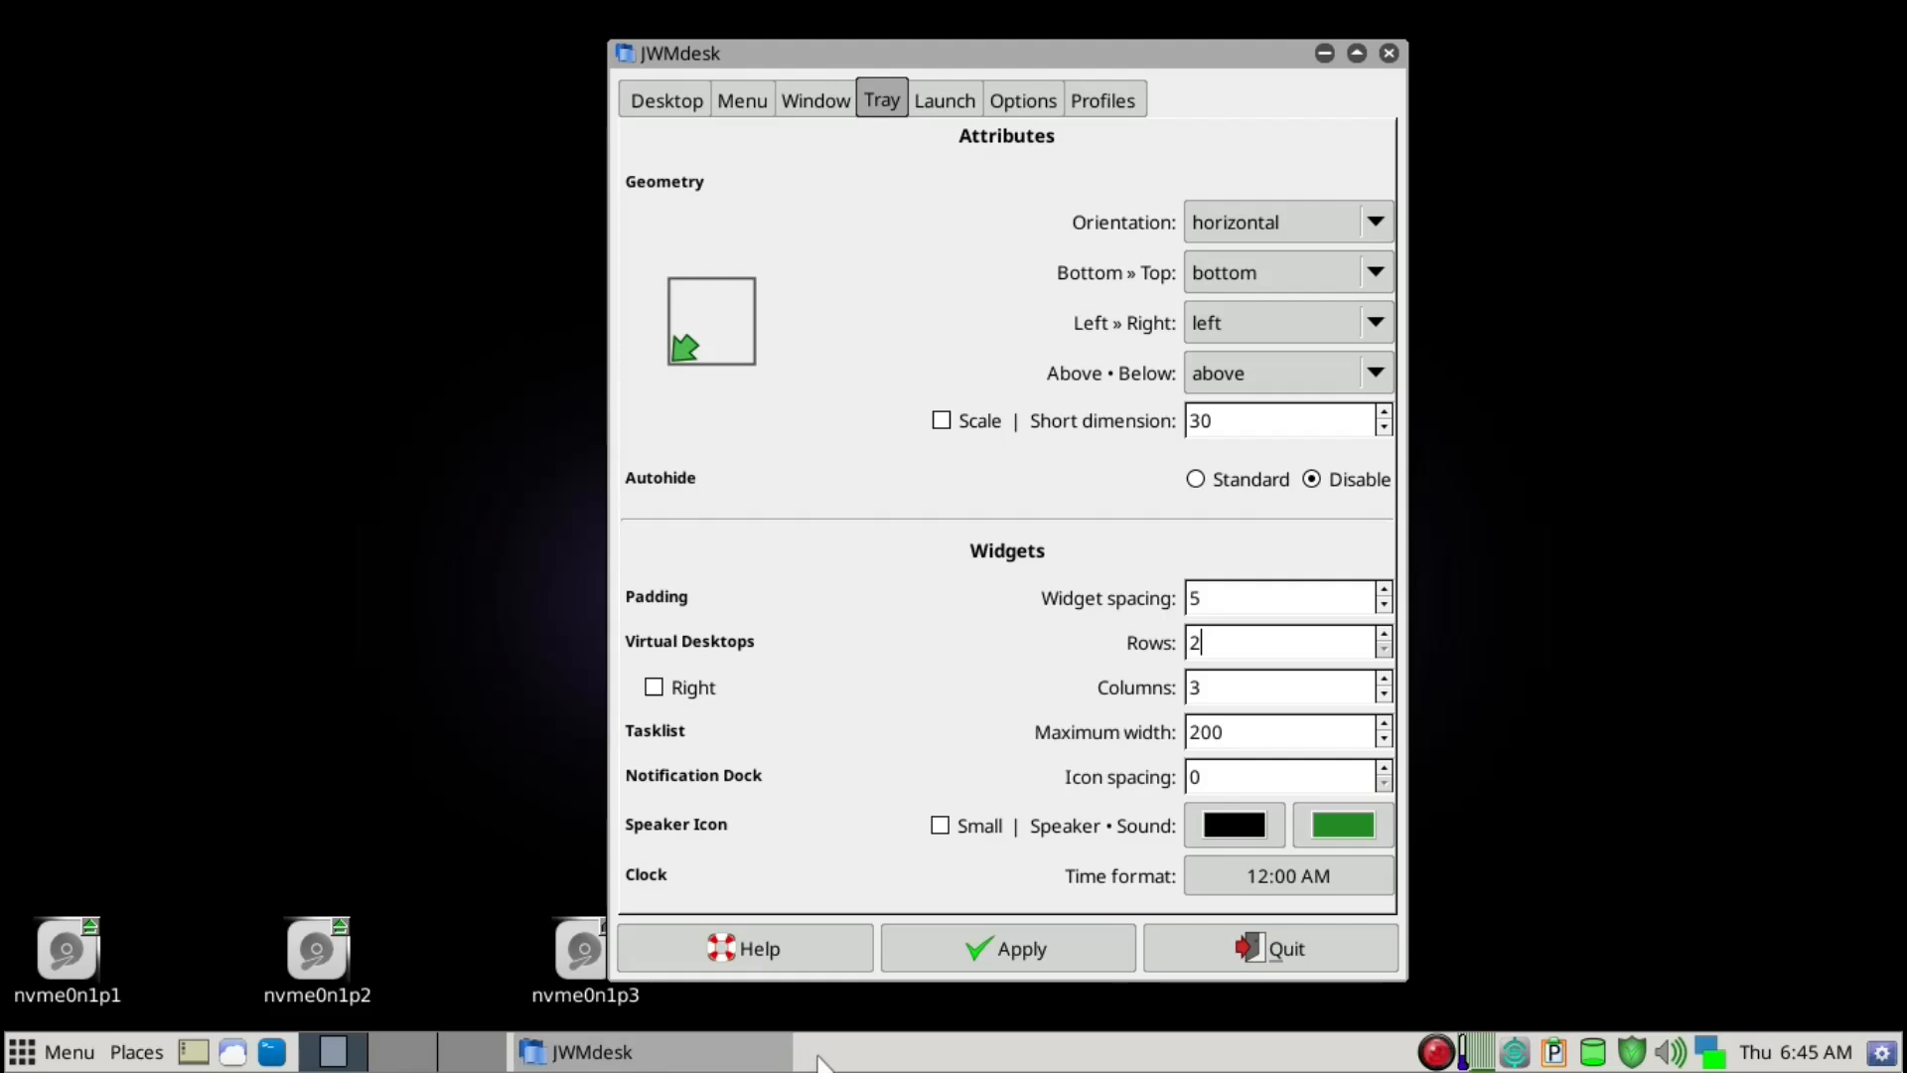
Launch the ROX file manager to examine its window's entry in the task list, and close it.
key("ctrl+space")
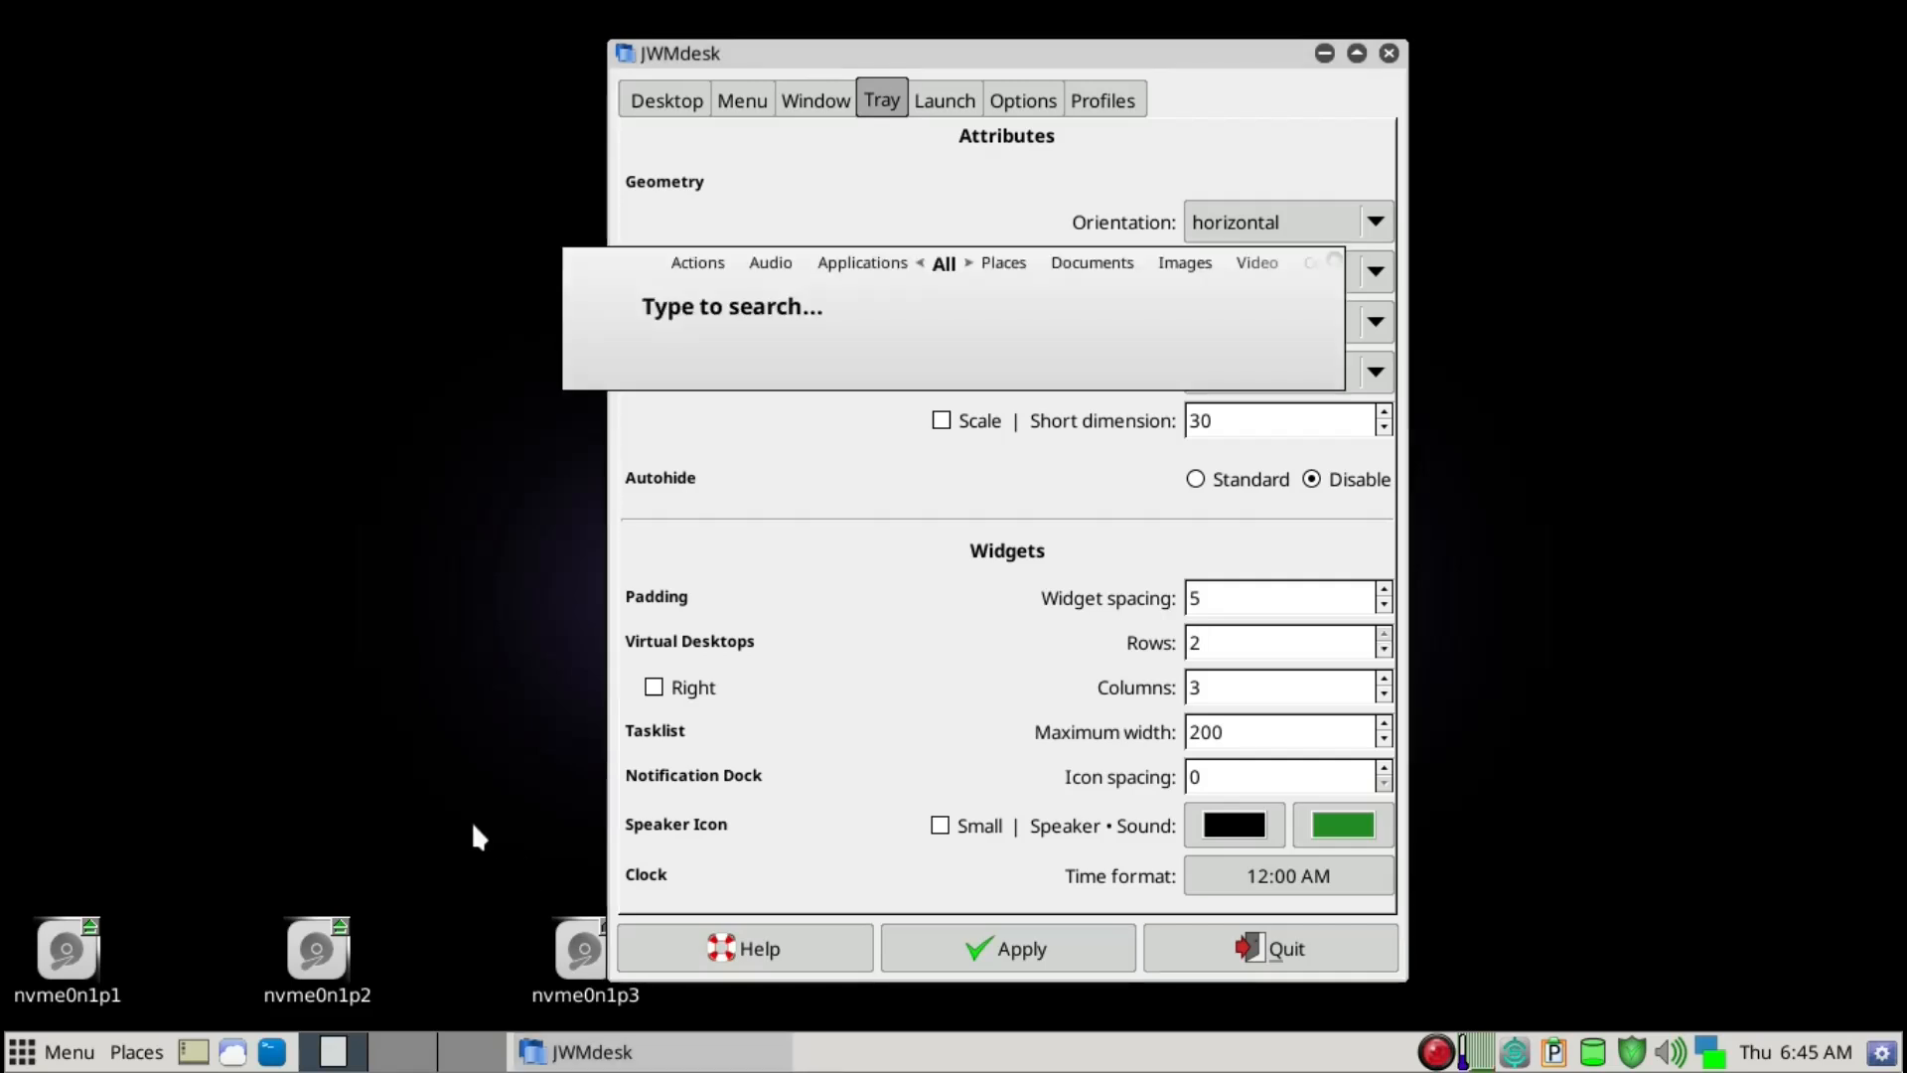
type("rox")
key("Return")
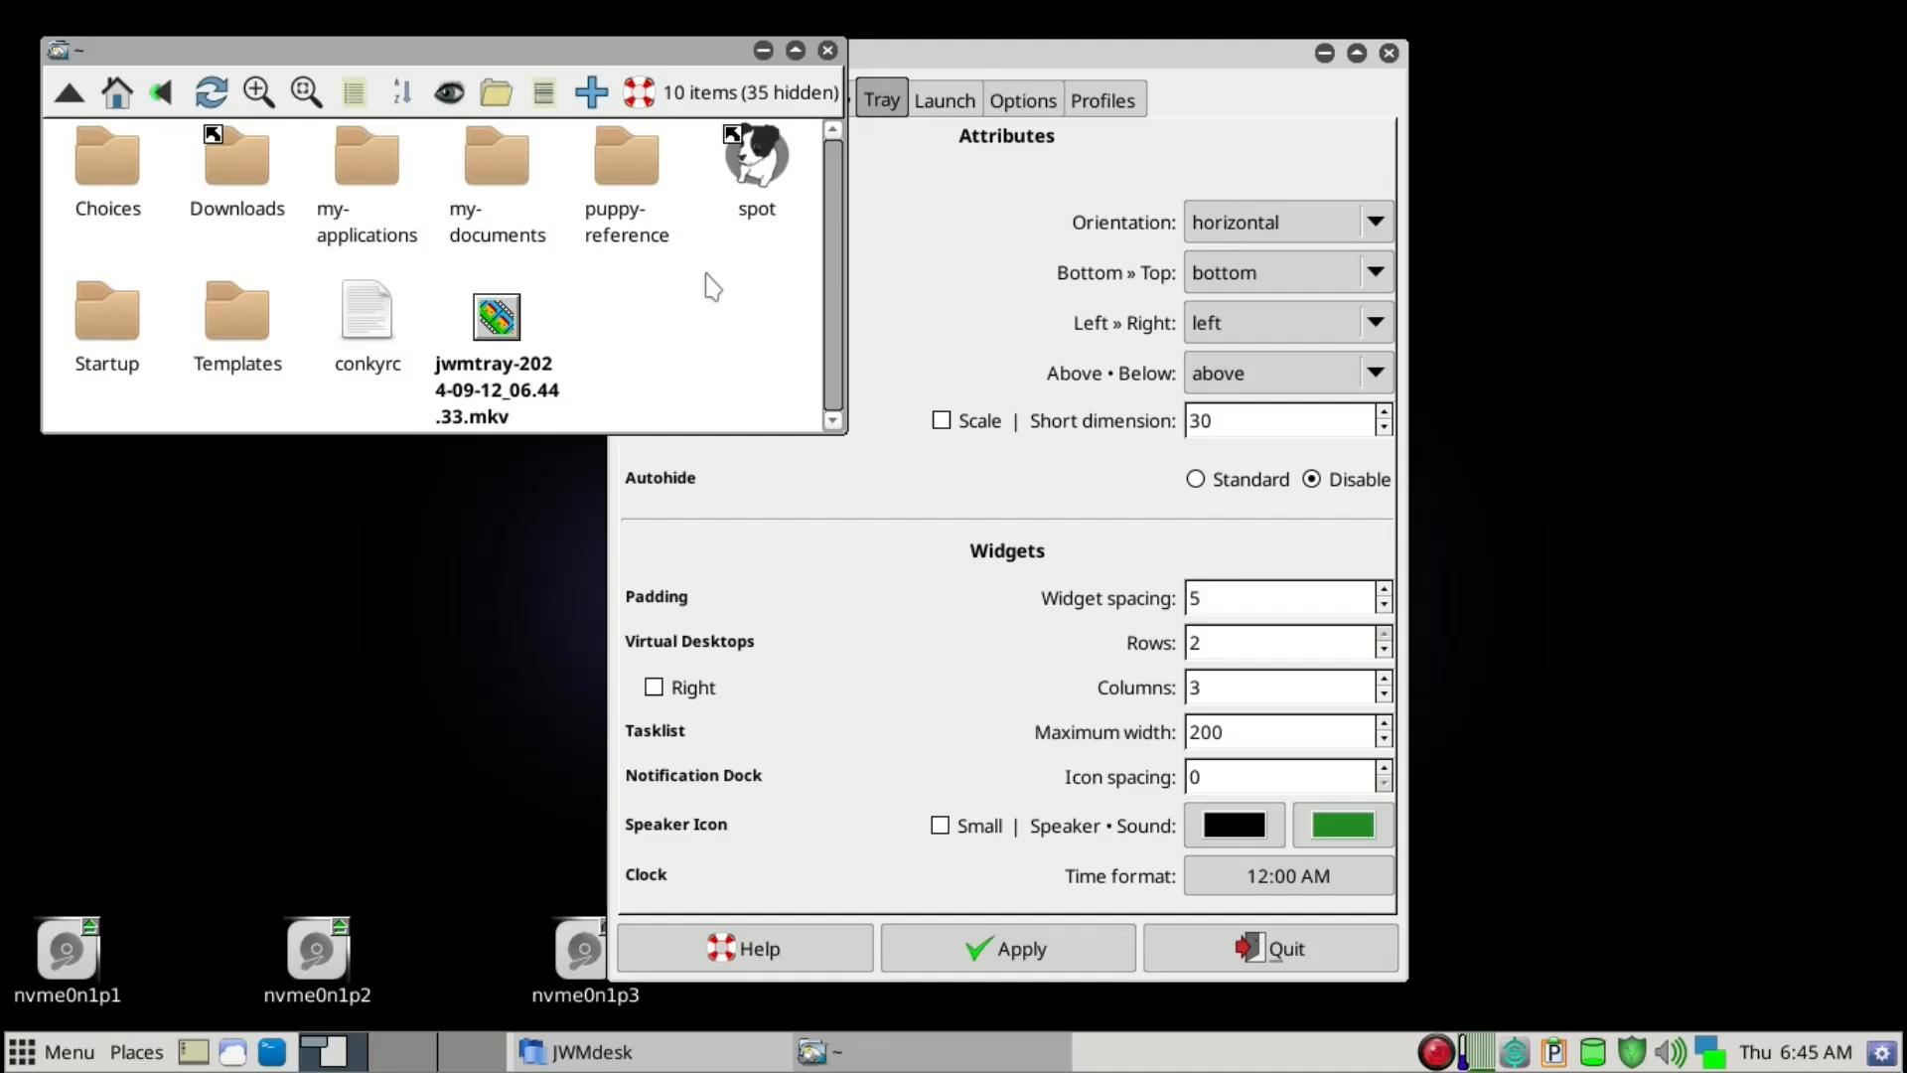
key("alt+F4")
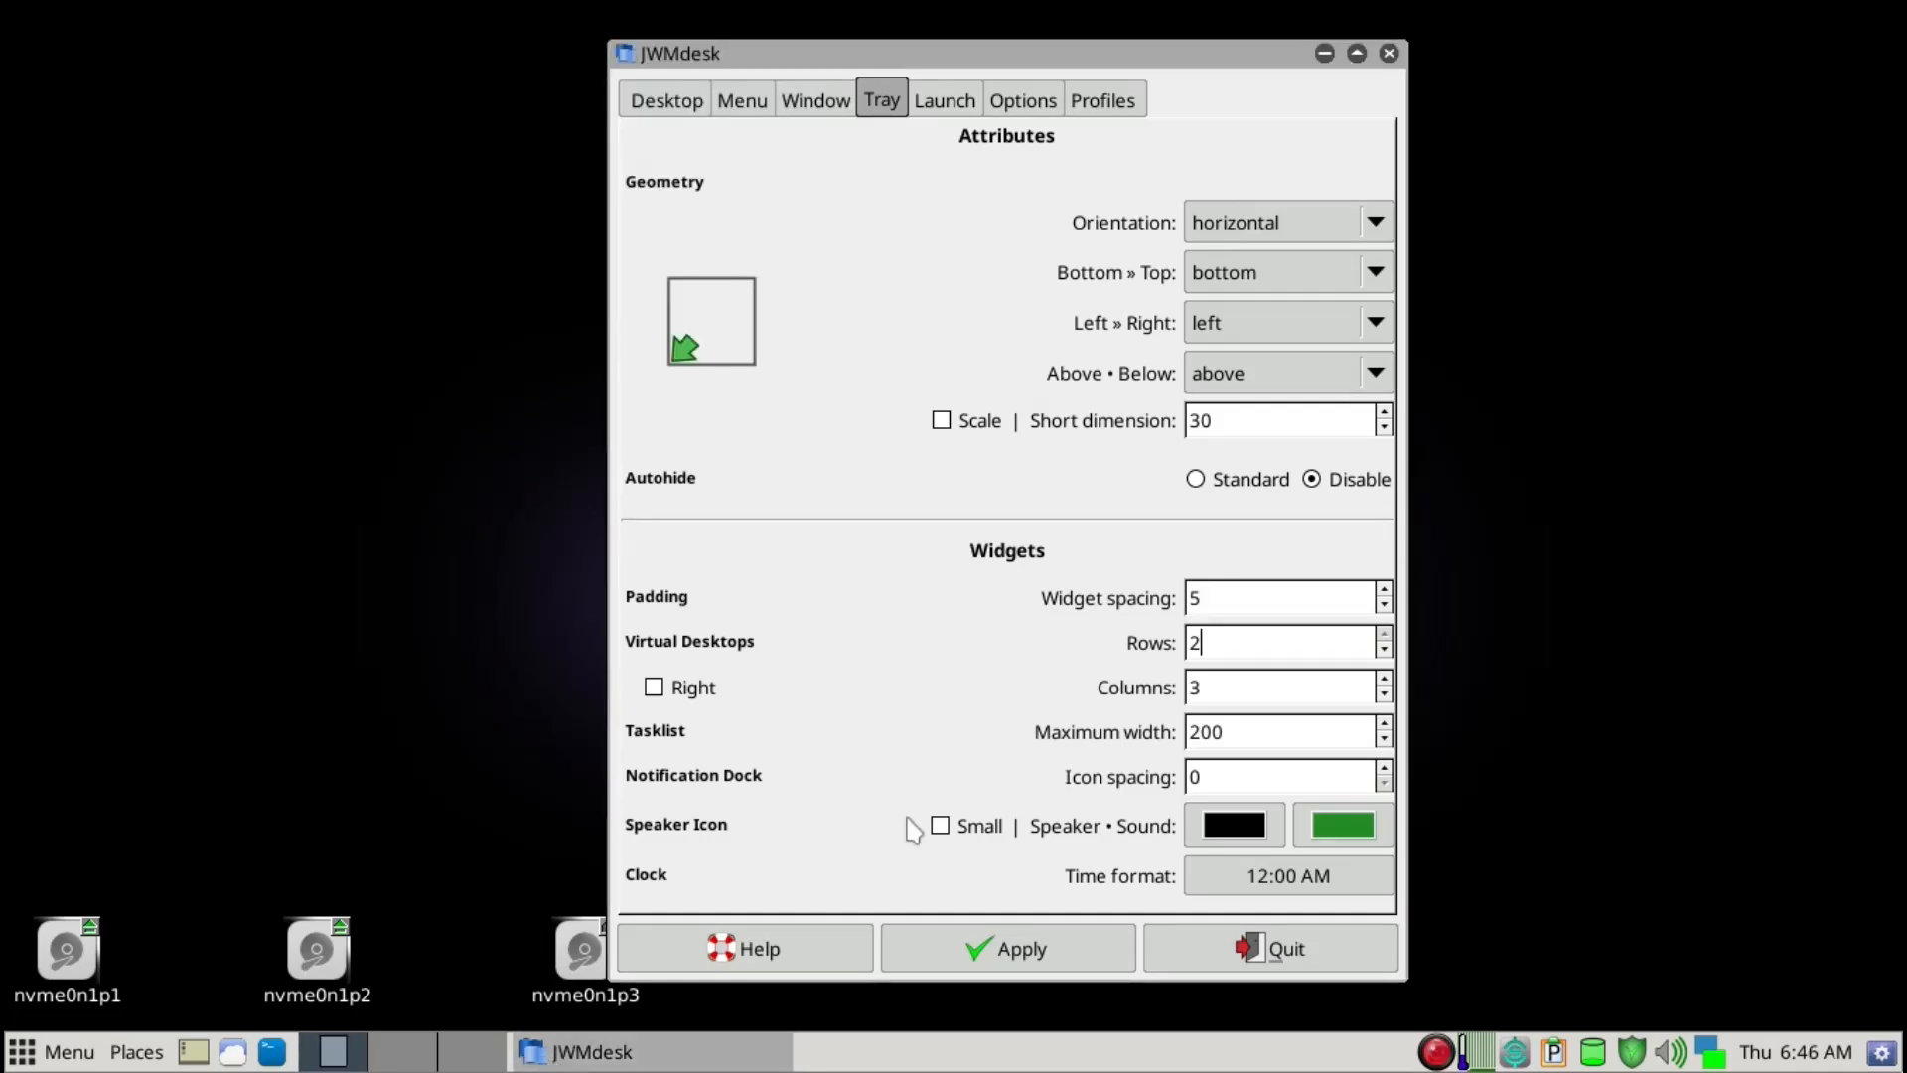
Set the tasklist's maximum width to 25.
left_click(1235, 732)
double_click(1236, 732)
type("25")
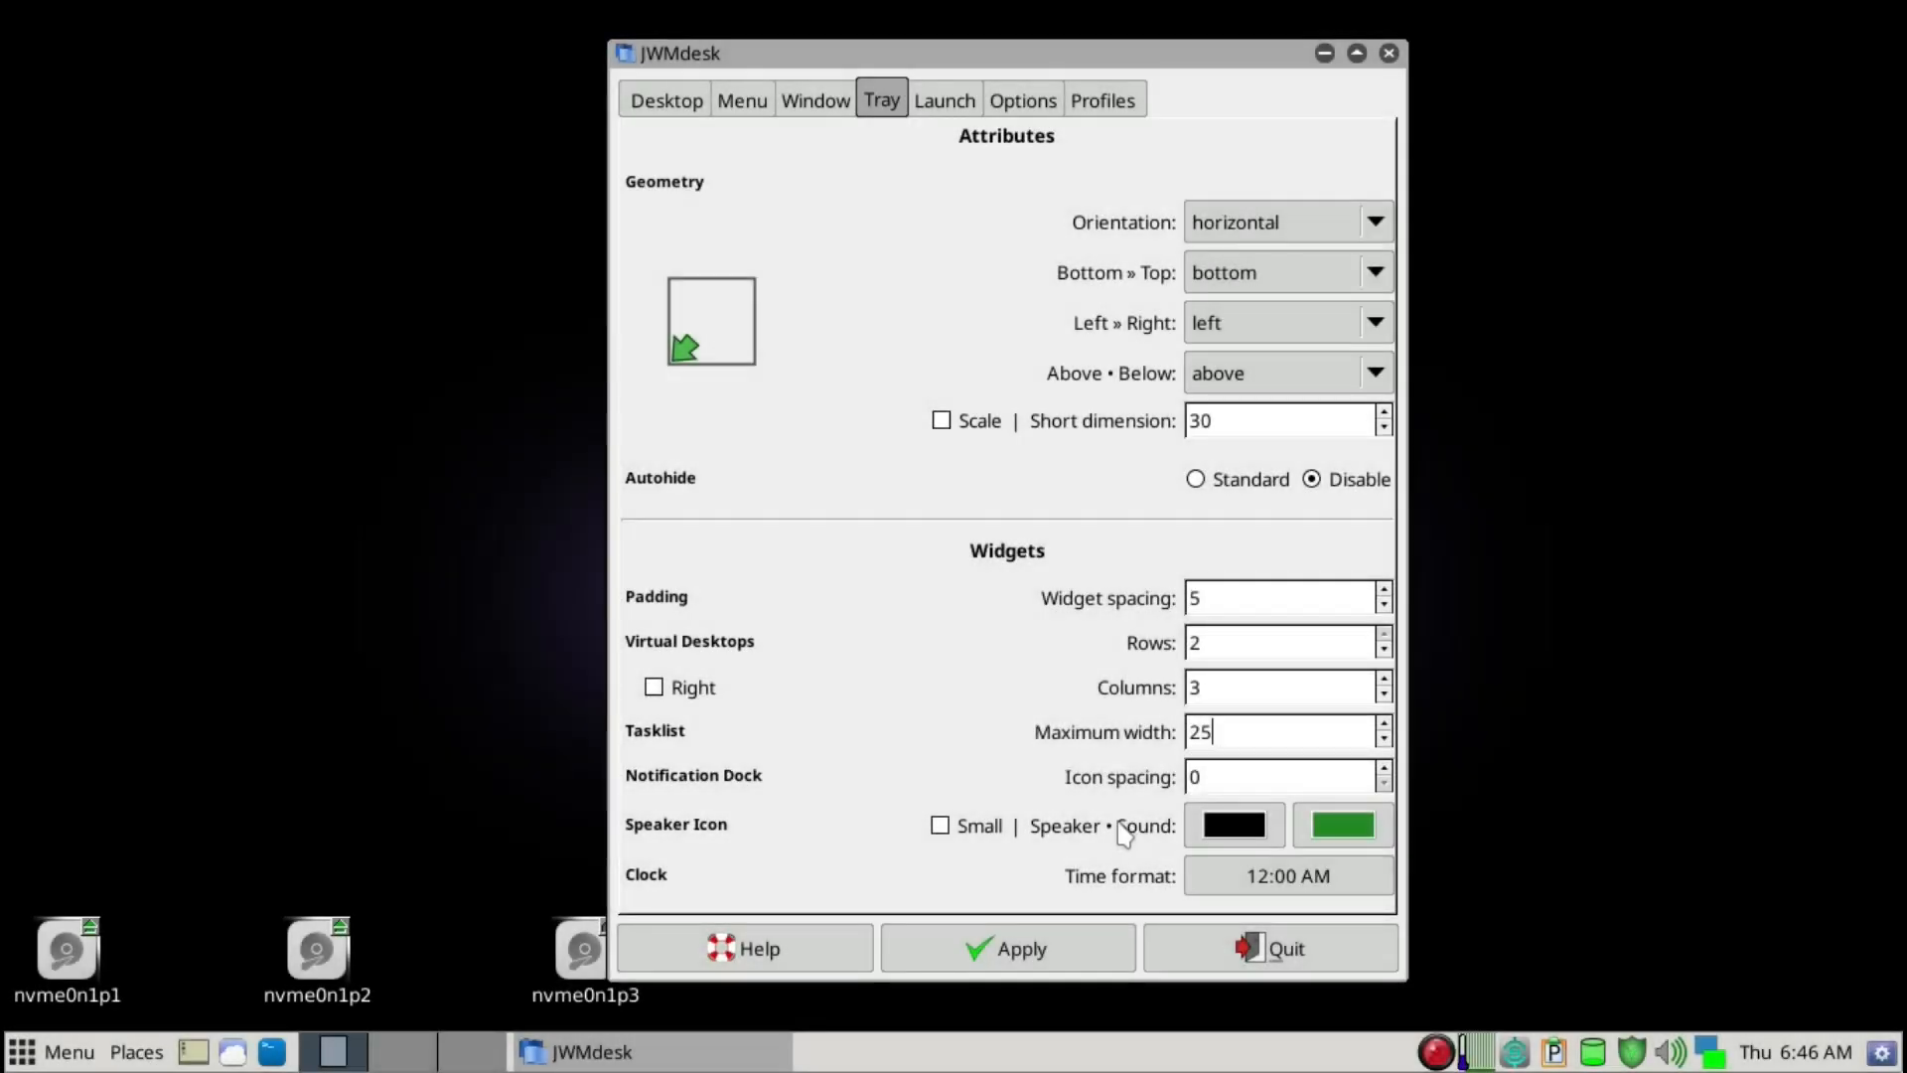
Enable the small speaker icon and set its speaker color to red, #FF0000.
left_click(938, 832)
left_click(1234, 825)
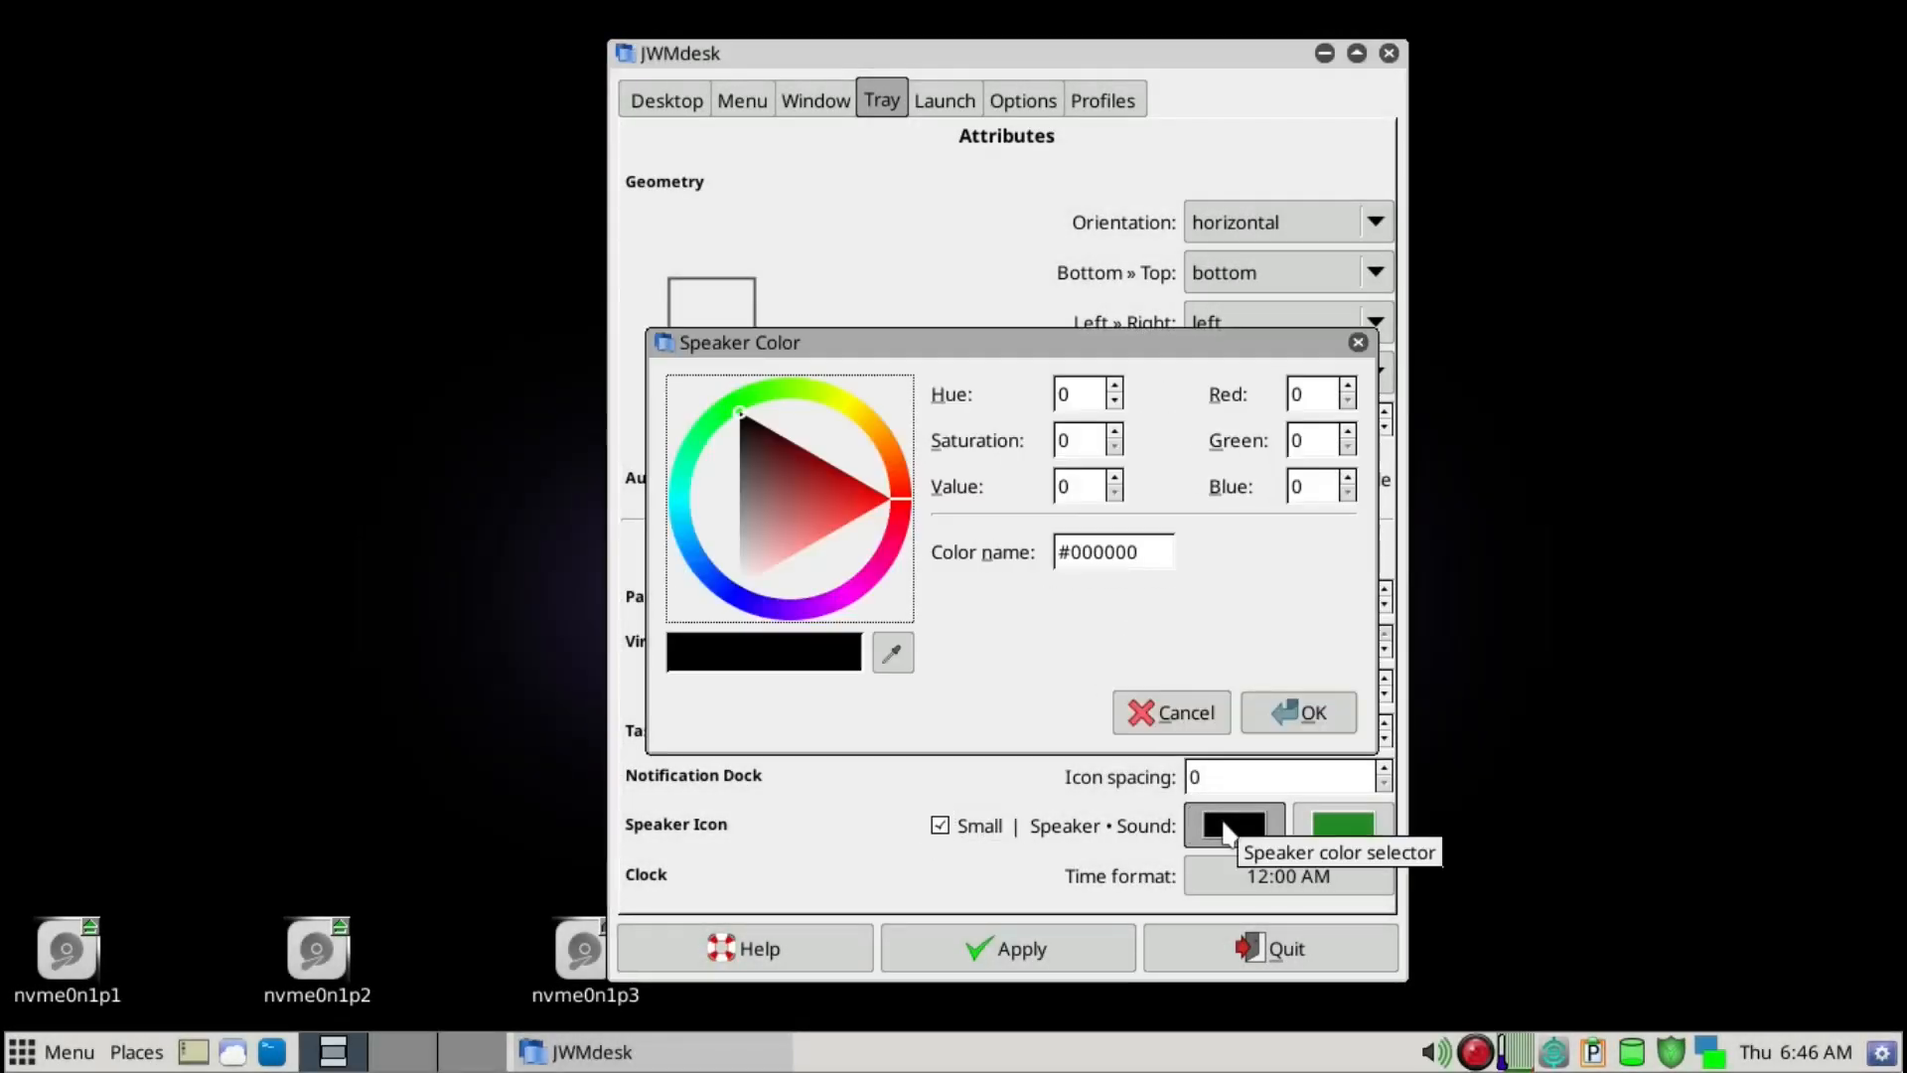
left_click_drag(880, 508, 1078, 497)
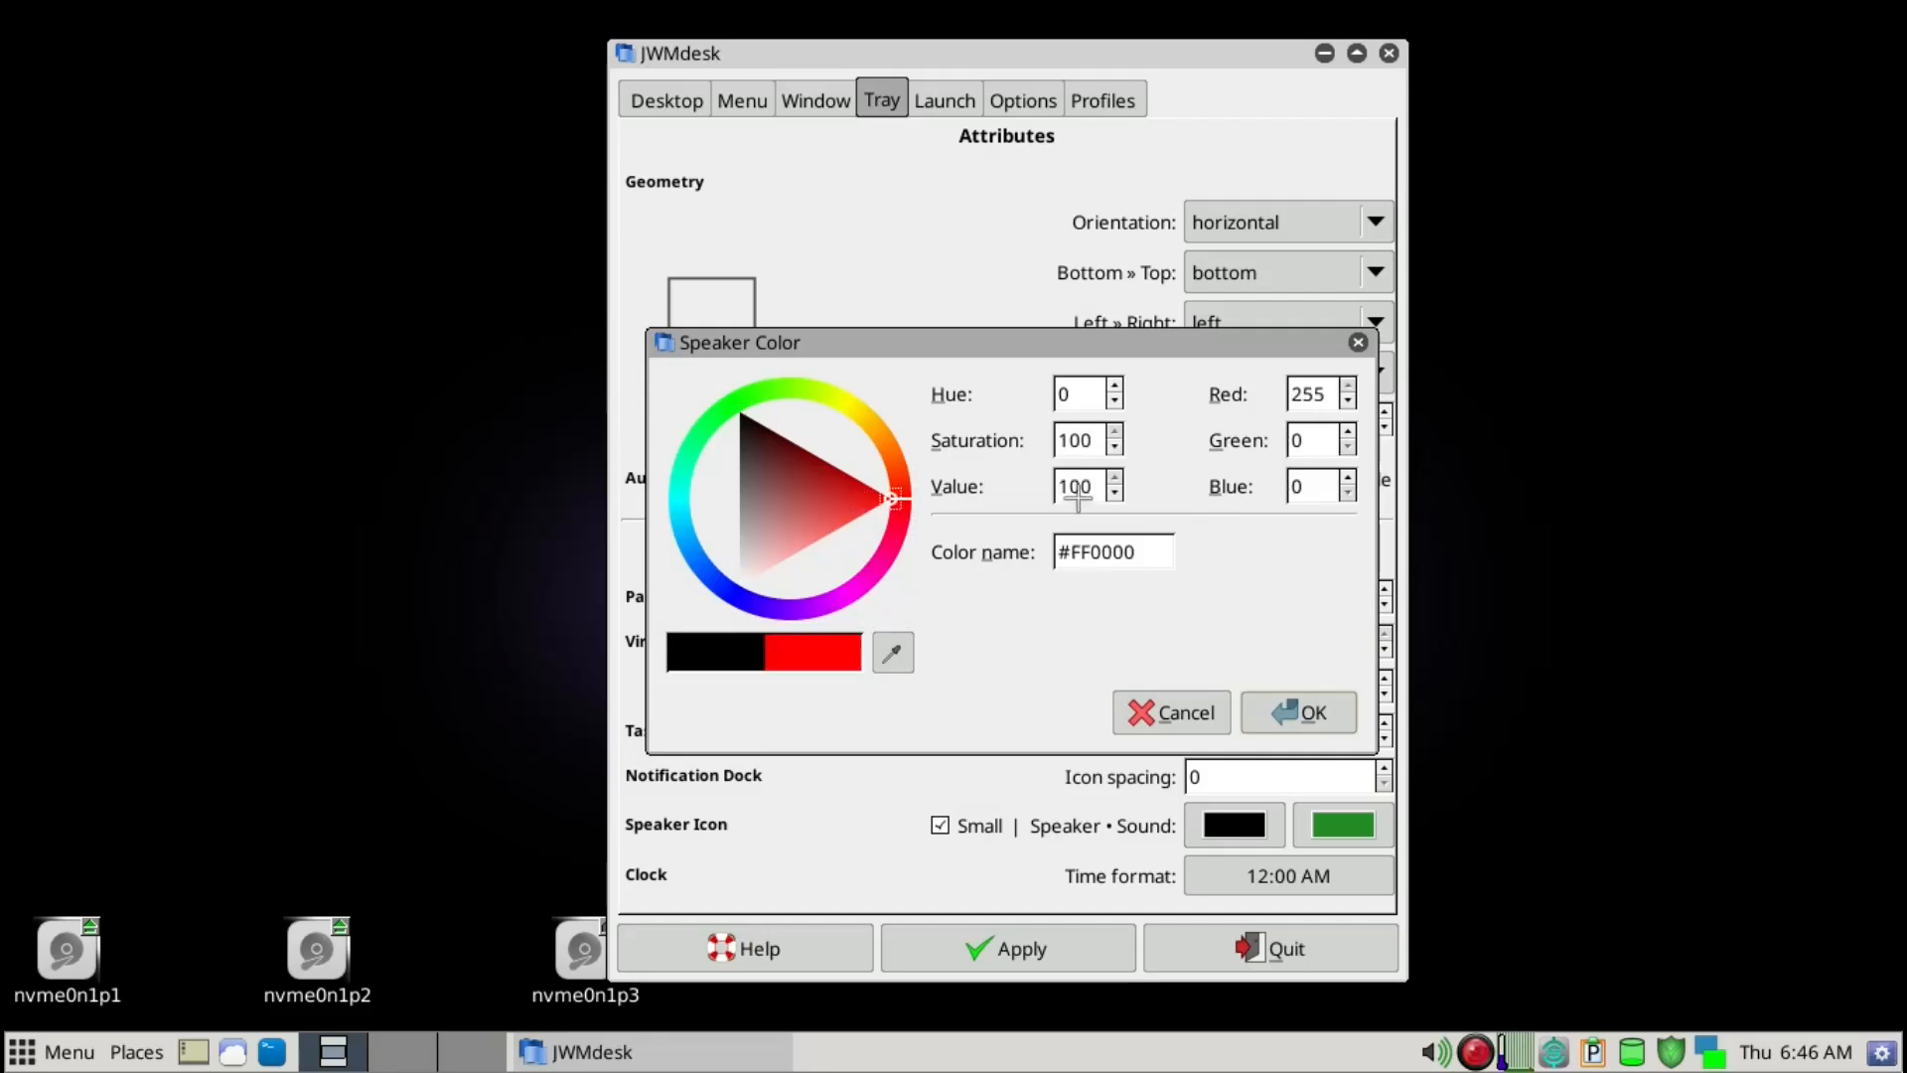
left_click(1296, 715)
Set the speaker icon's sound wave color to white, #FFFFFF.
left_click(1339, 824)
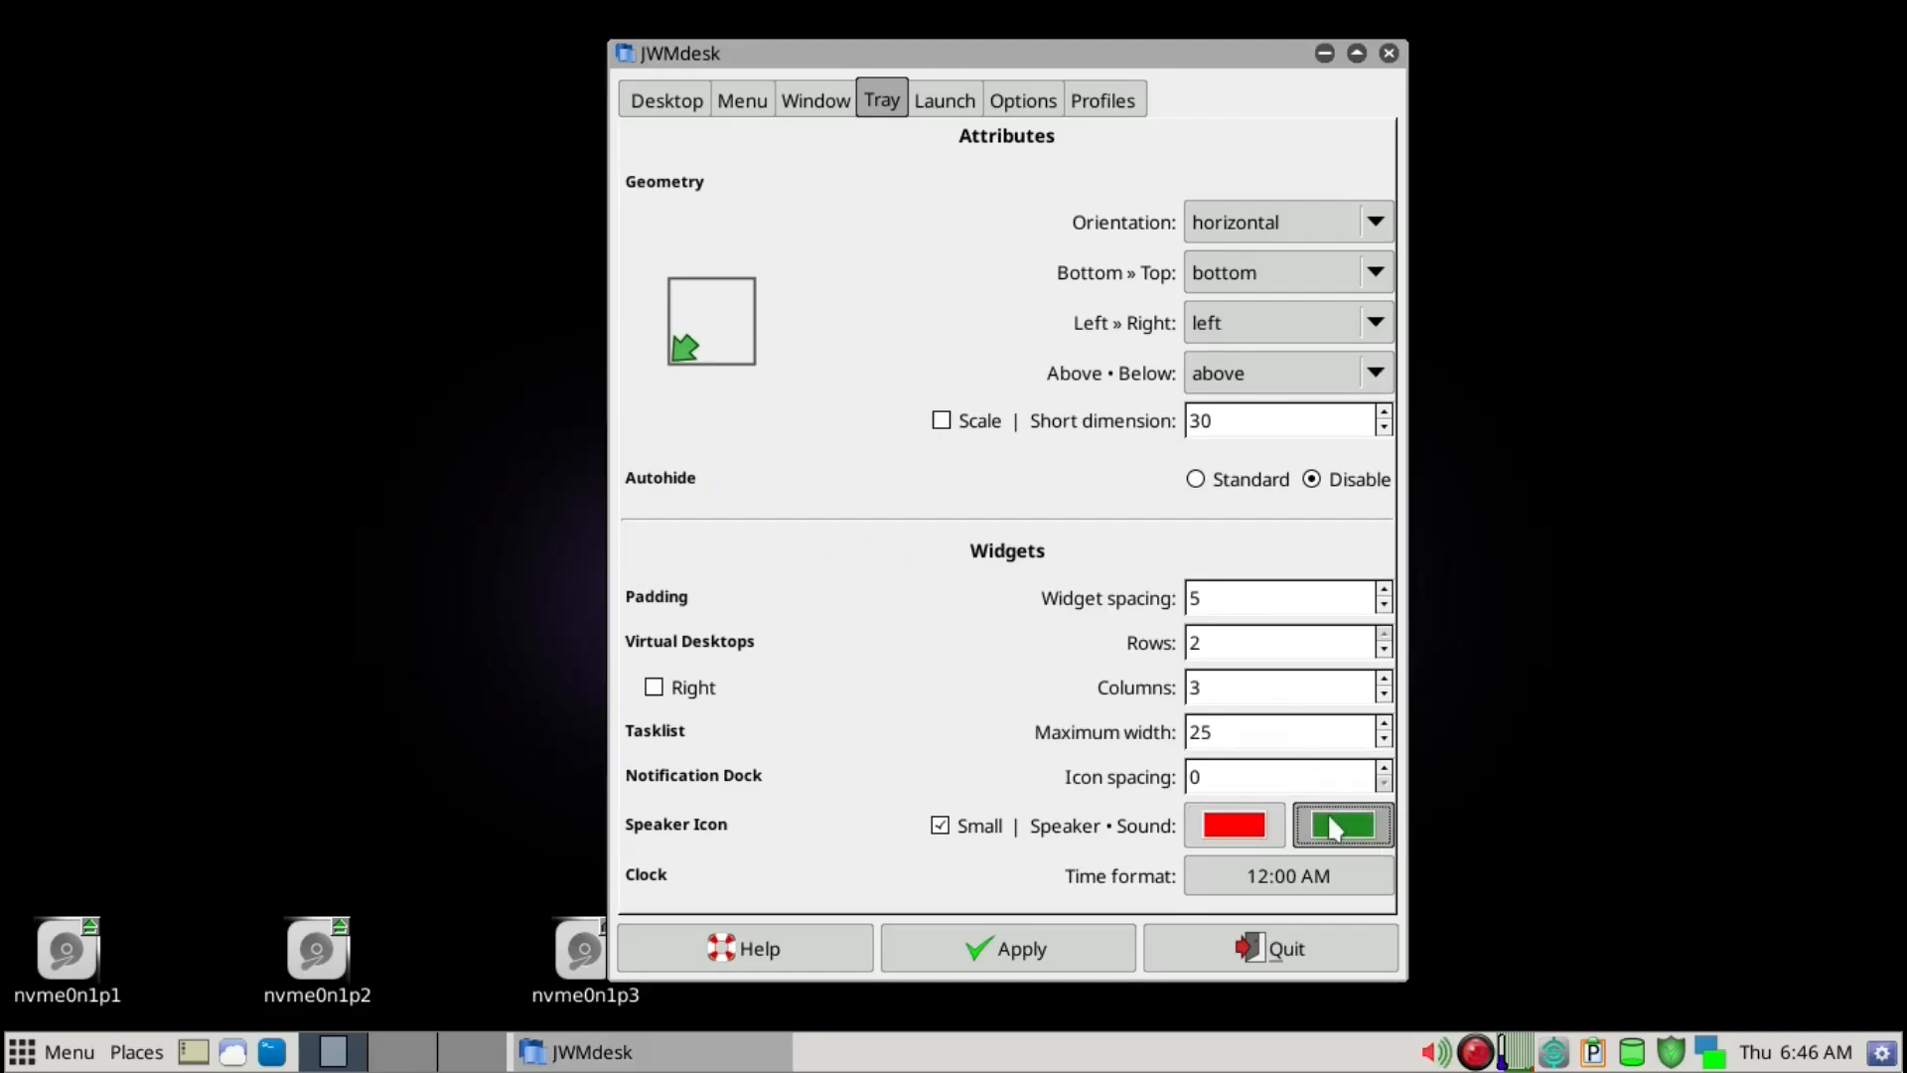
left_click_drag(847, 510, 889, 499)
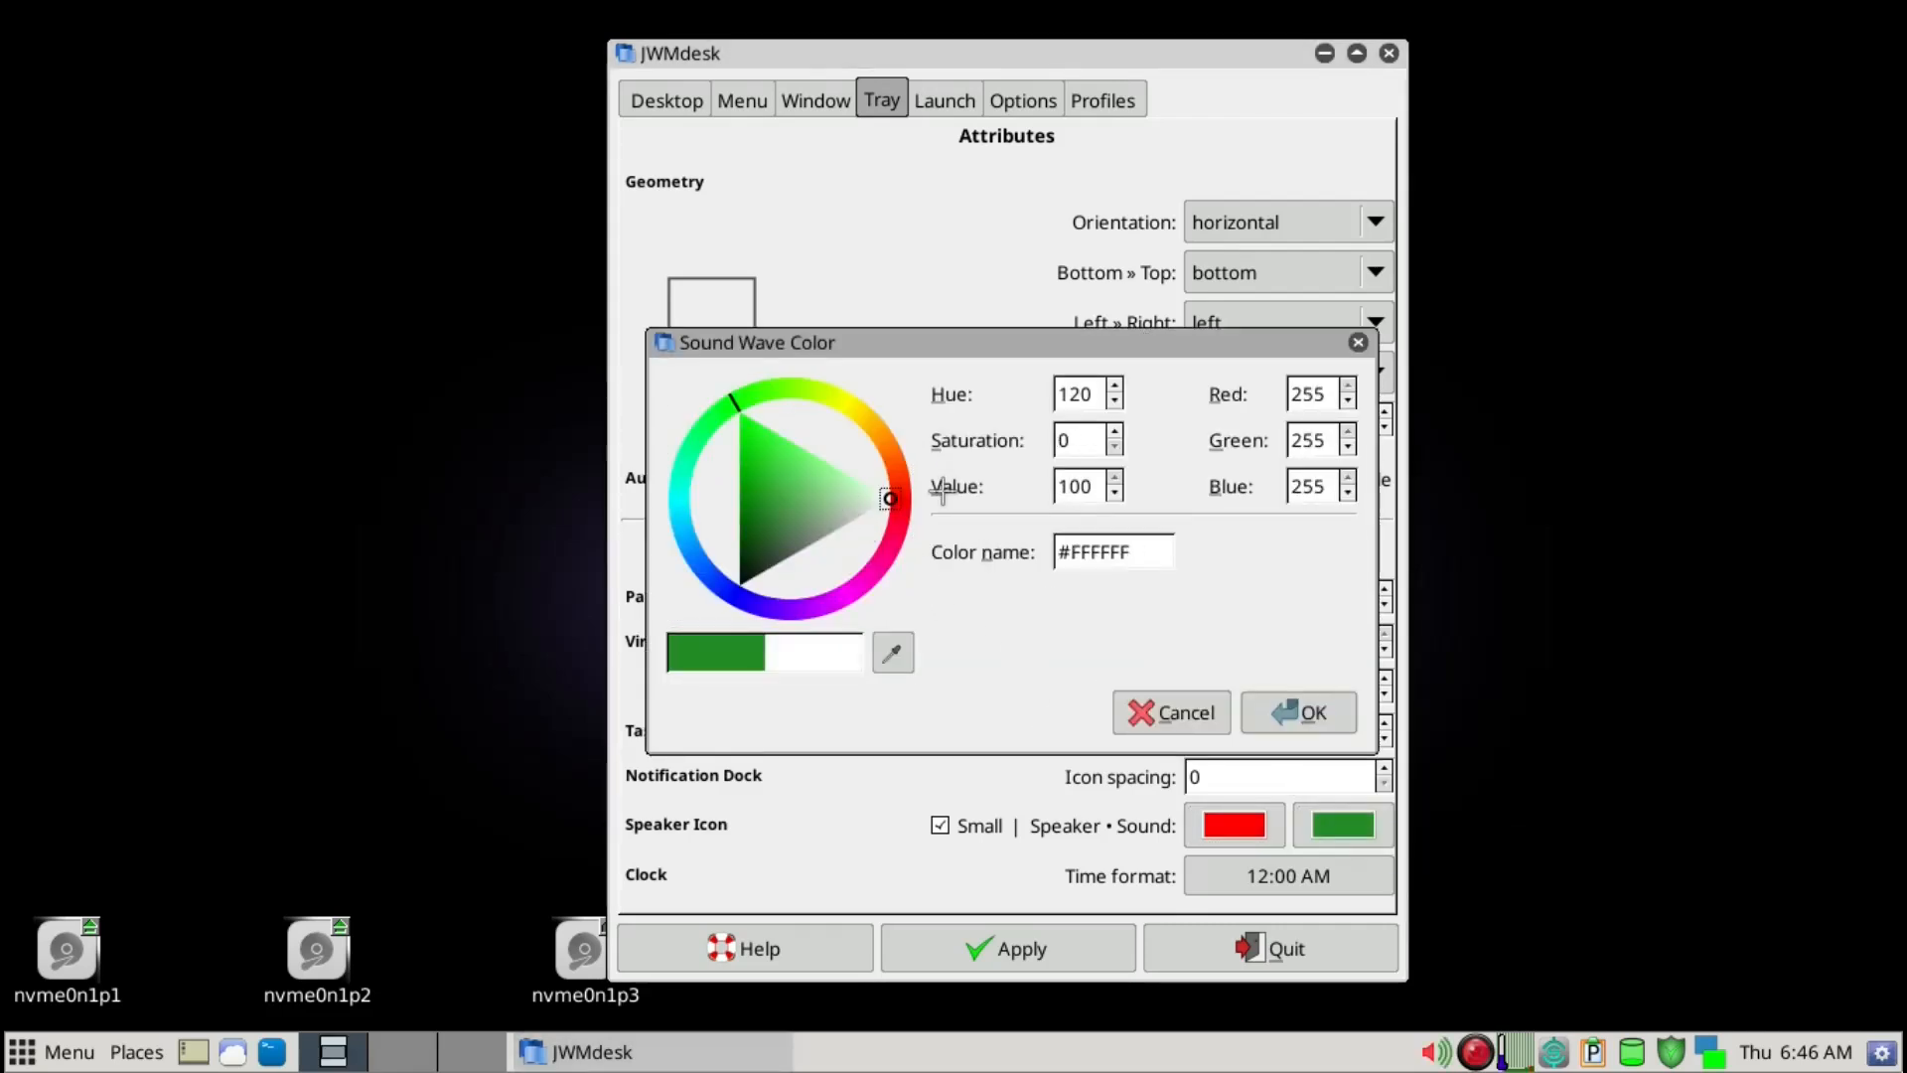
left_click(1293, 713)
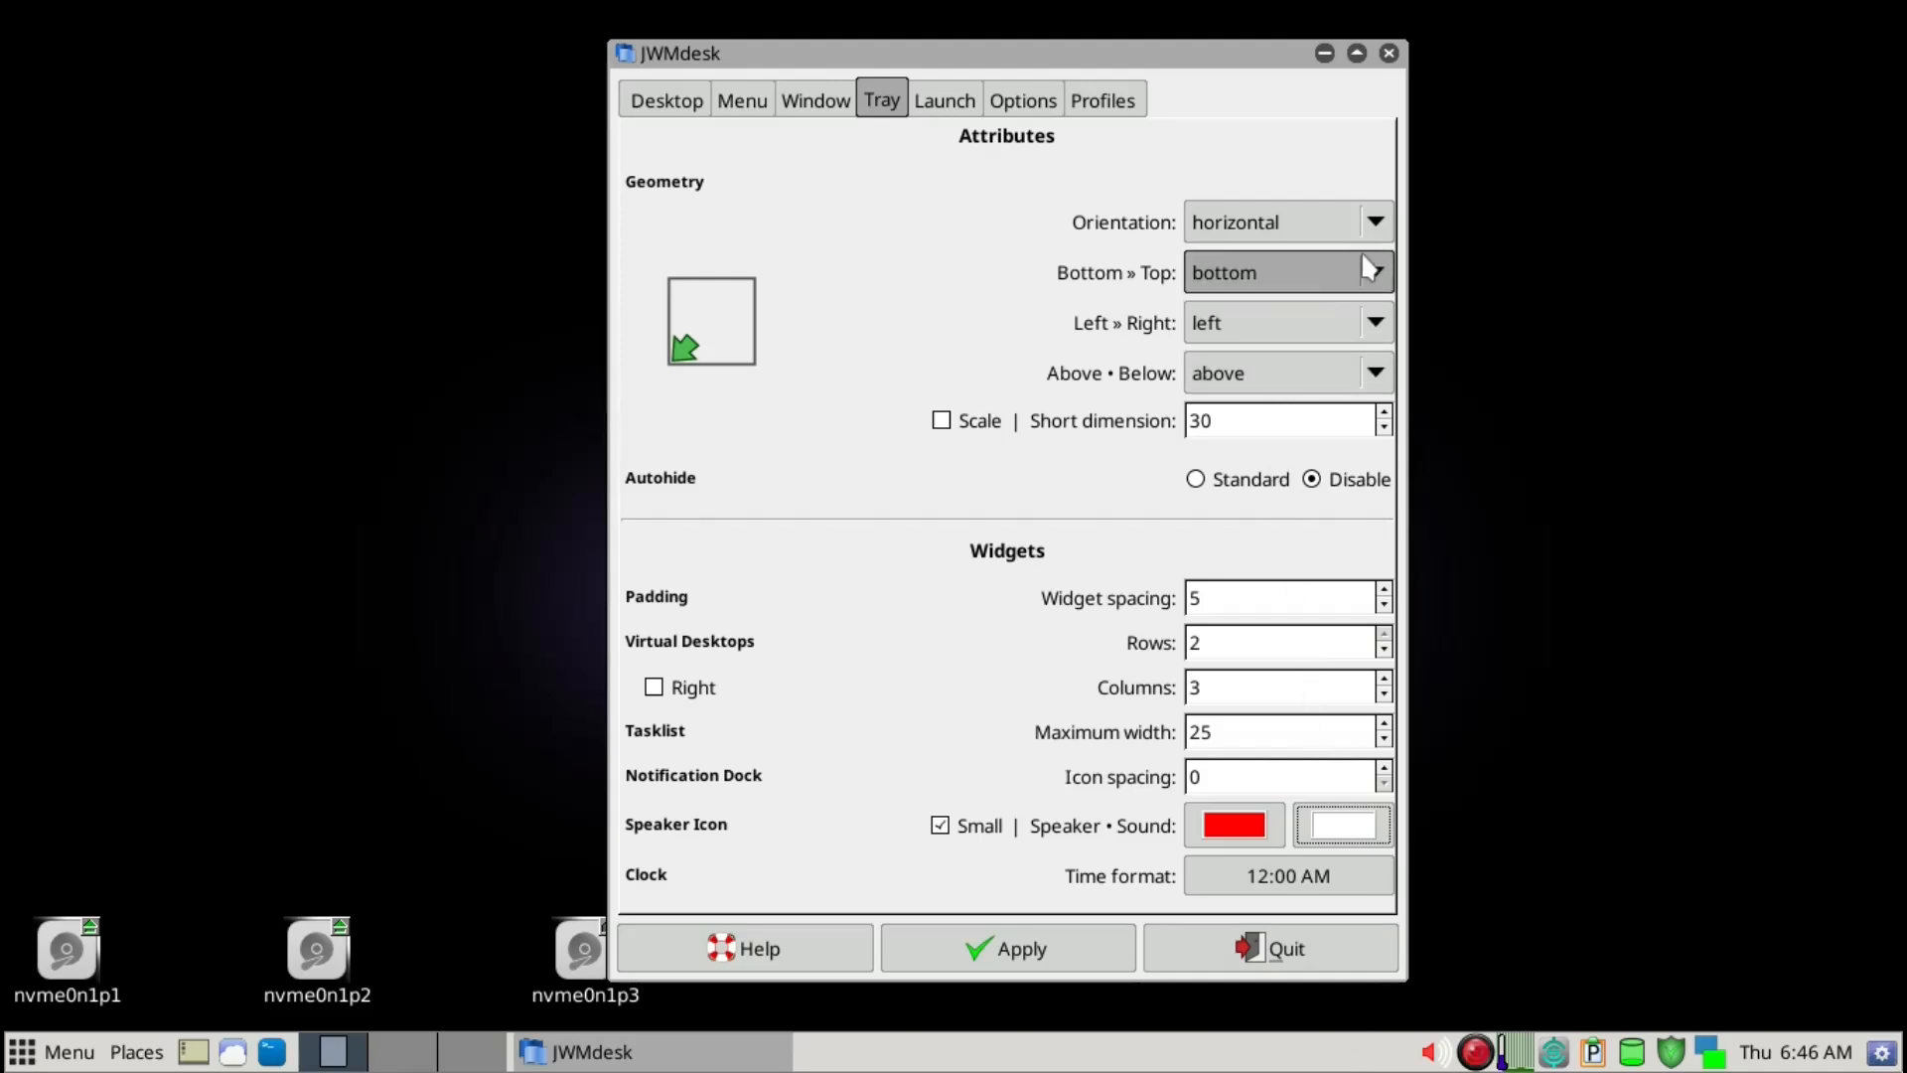
Set the tray's vertical alignment to top.
left_click(1383, 278)
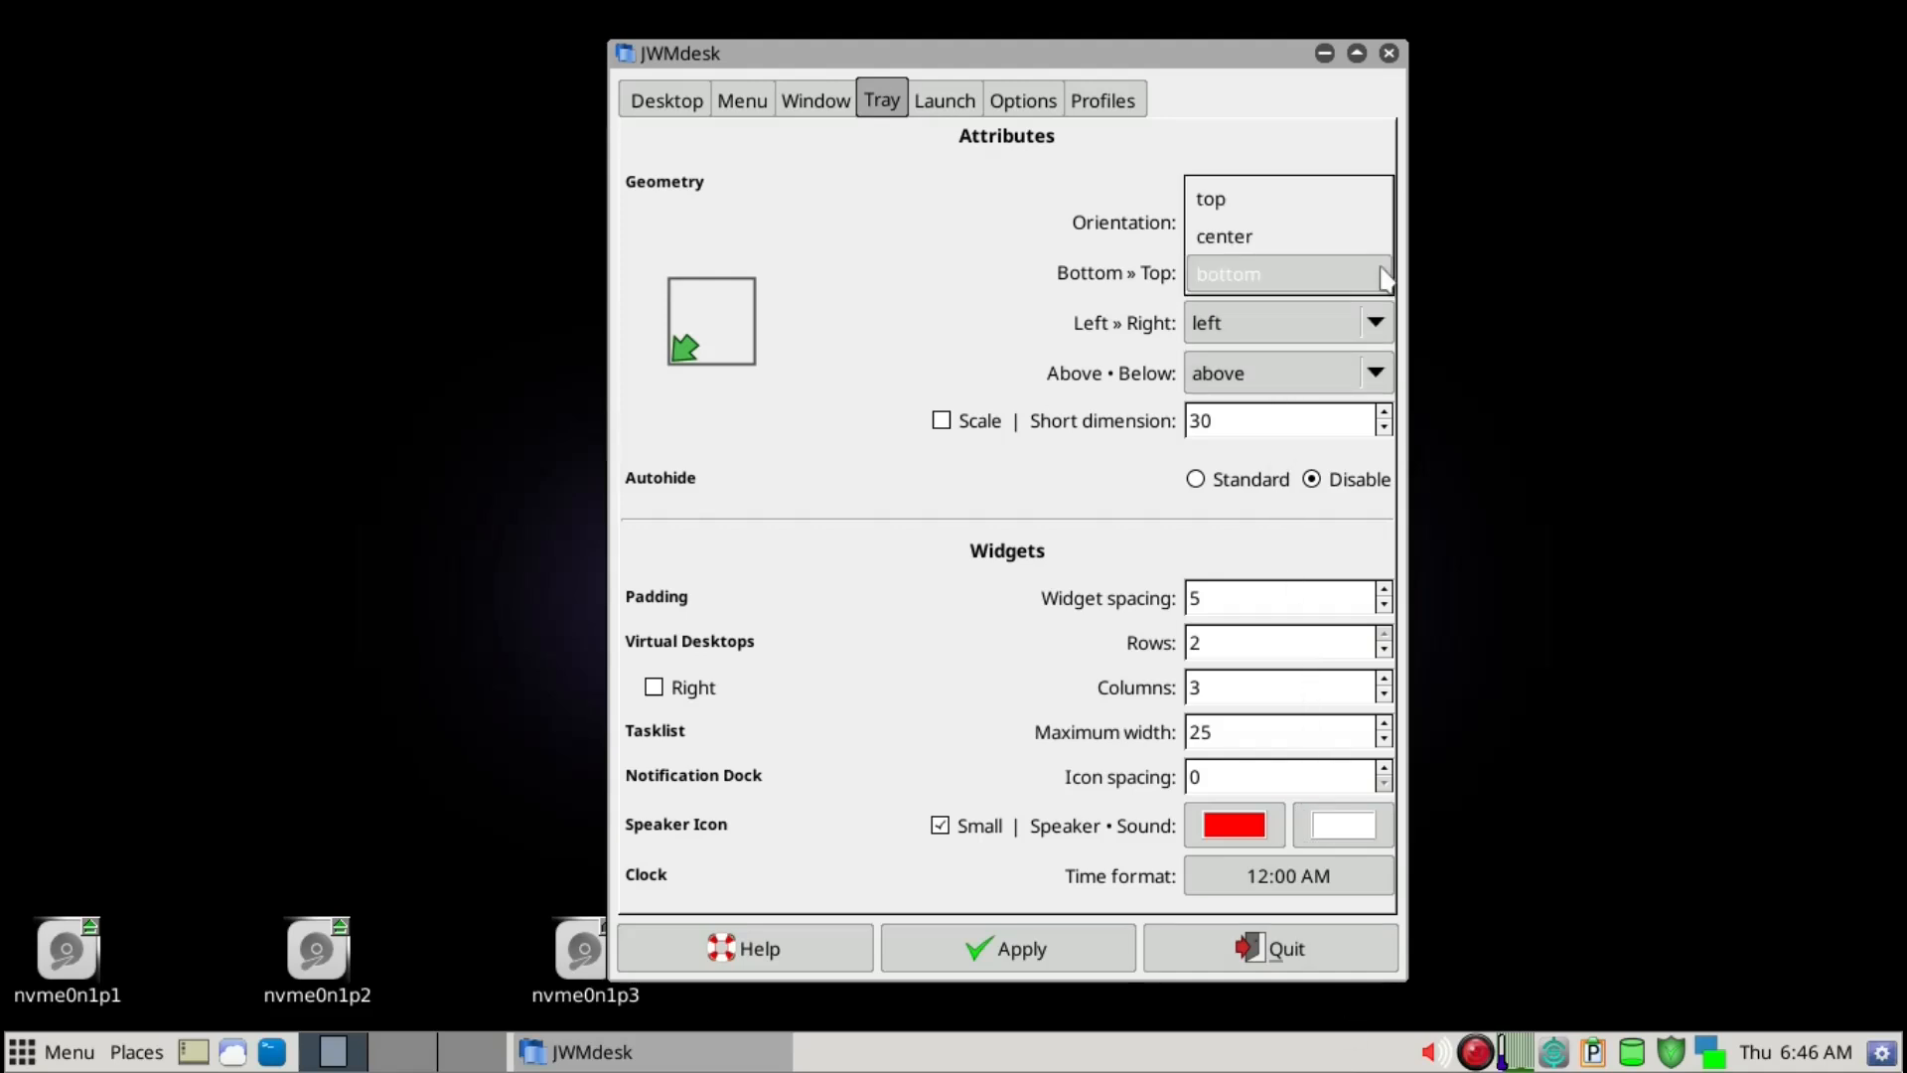
left_click(1346, 205)
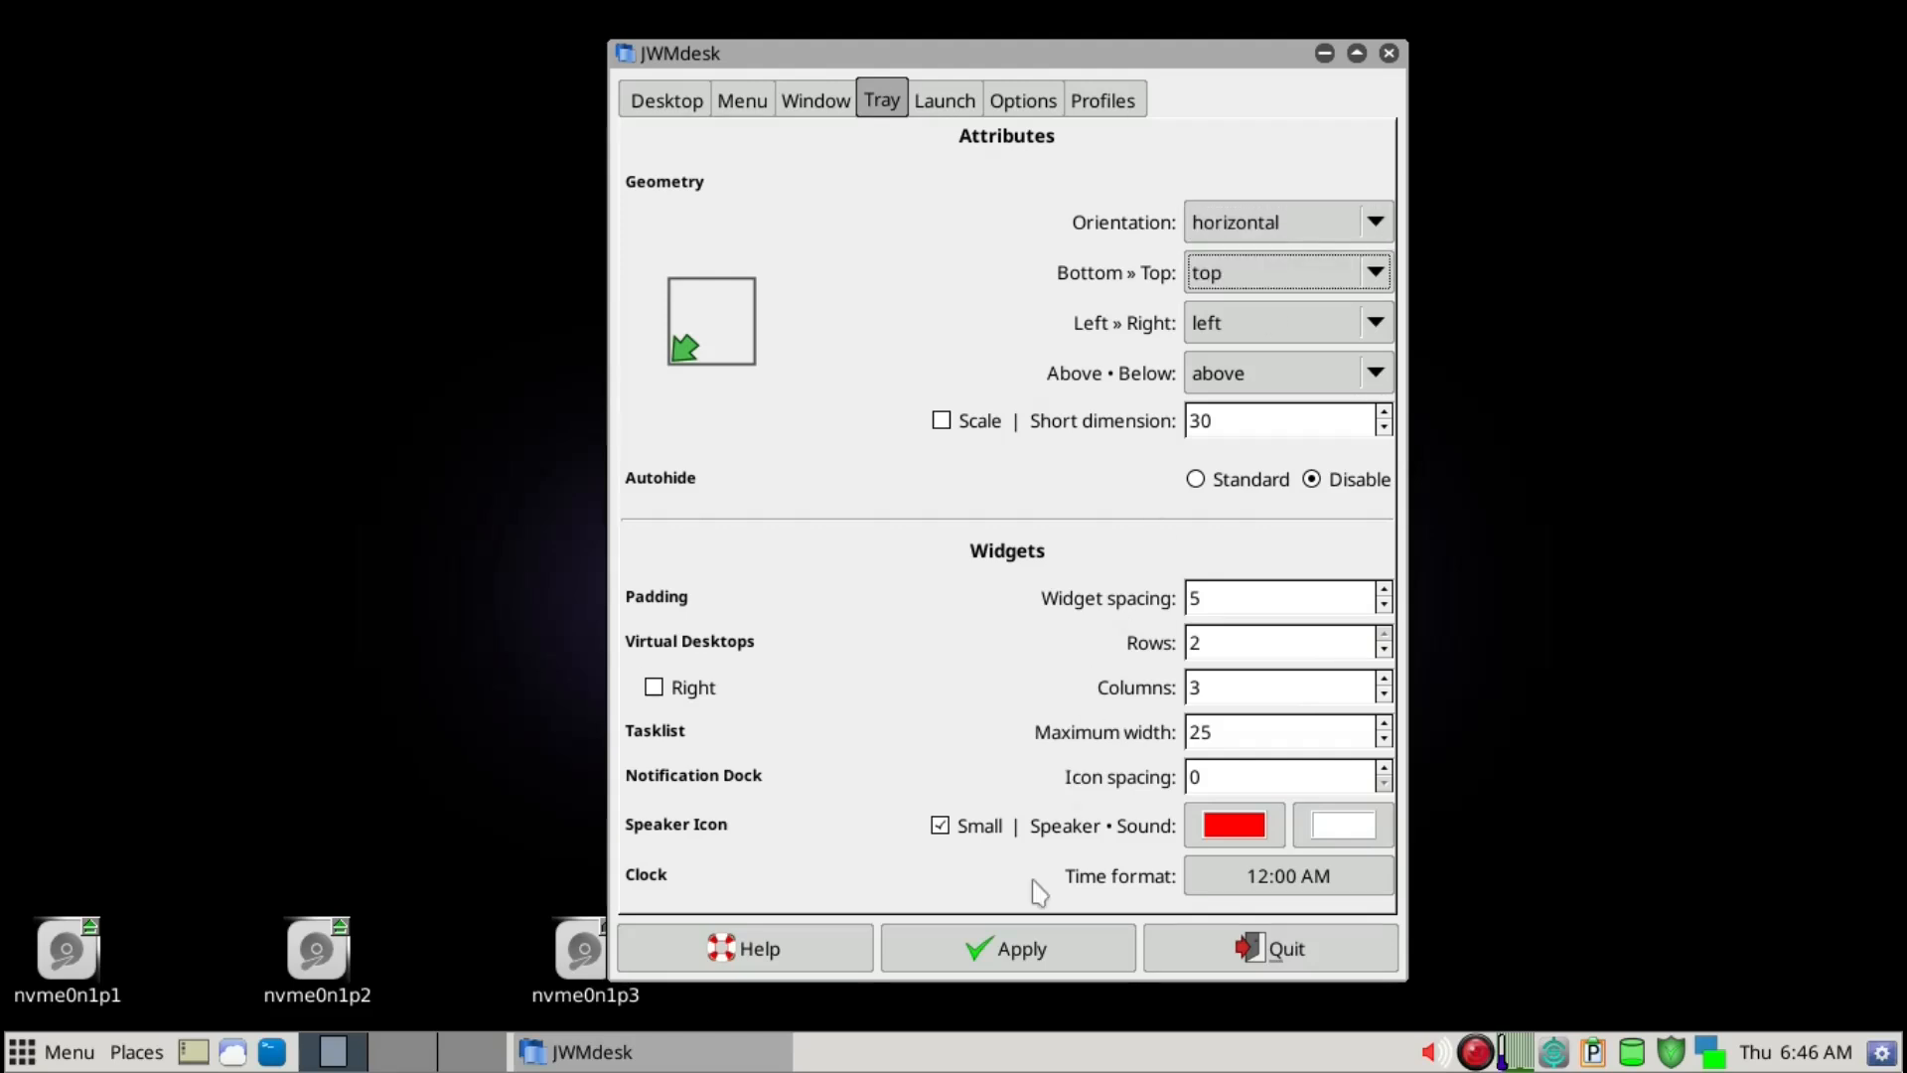
left_click(1046, 956)
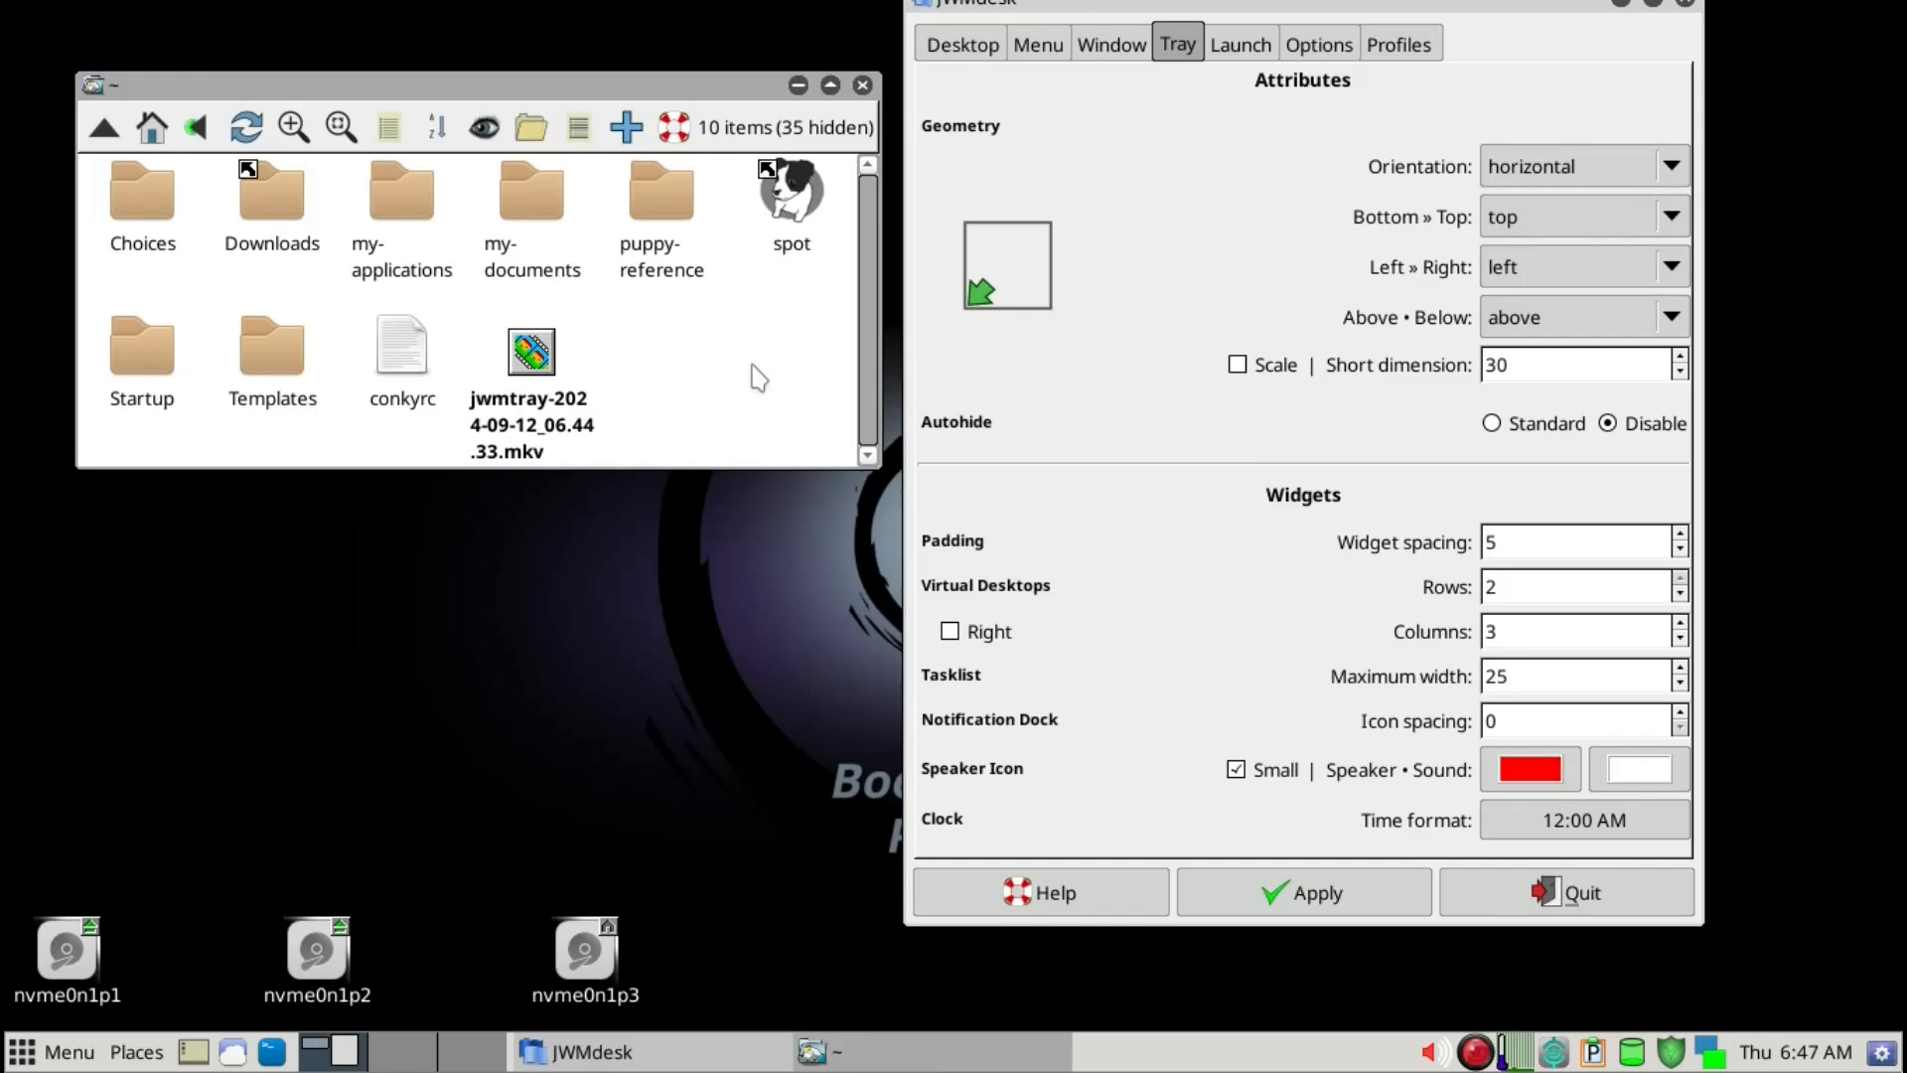
Show the home folder with small icons, including its hidden files, in the file manager.
scroll(759, 377, "down", 1)
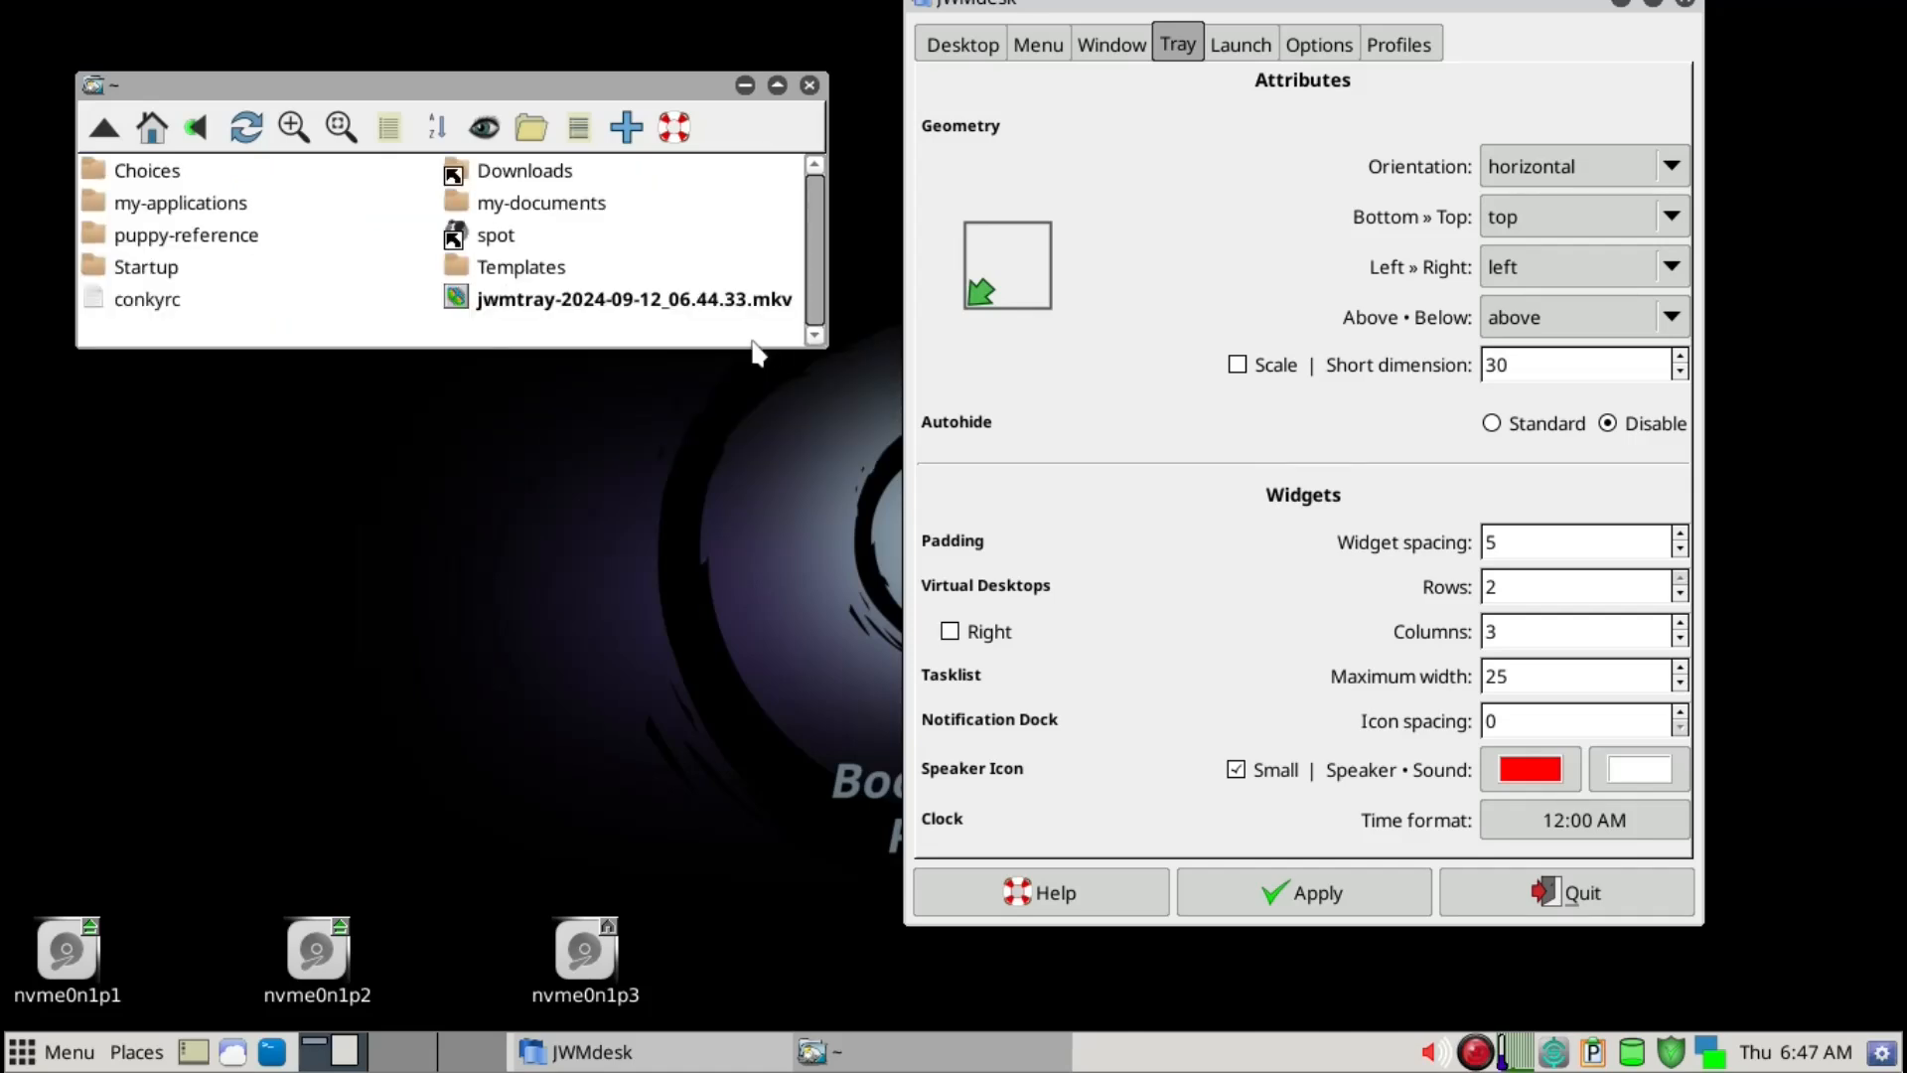
key("ctrl+h")
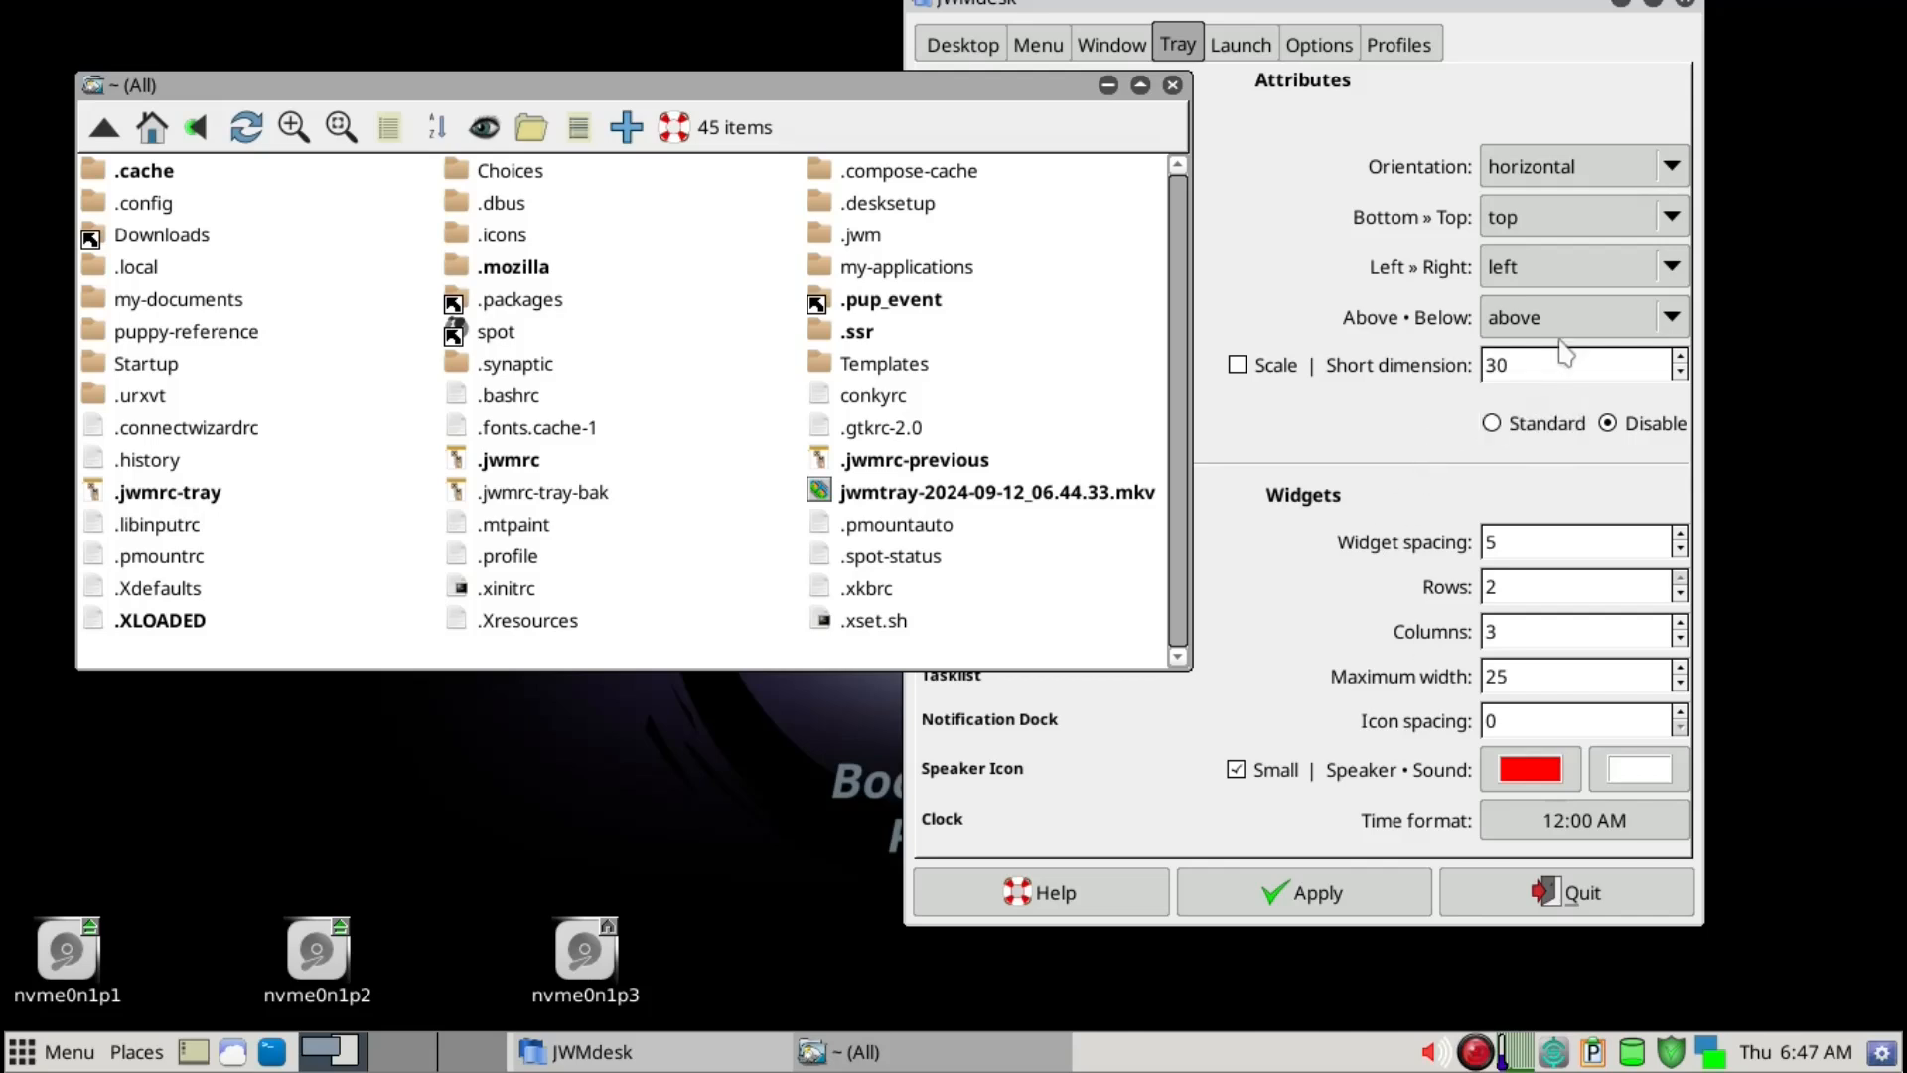
left_click_drag(1022, 84, 1001, 100)
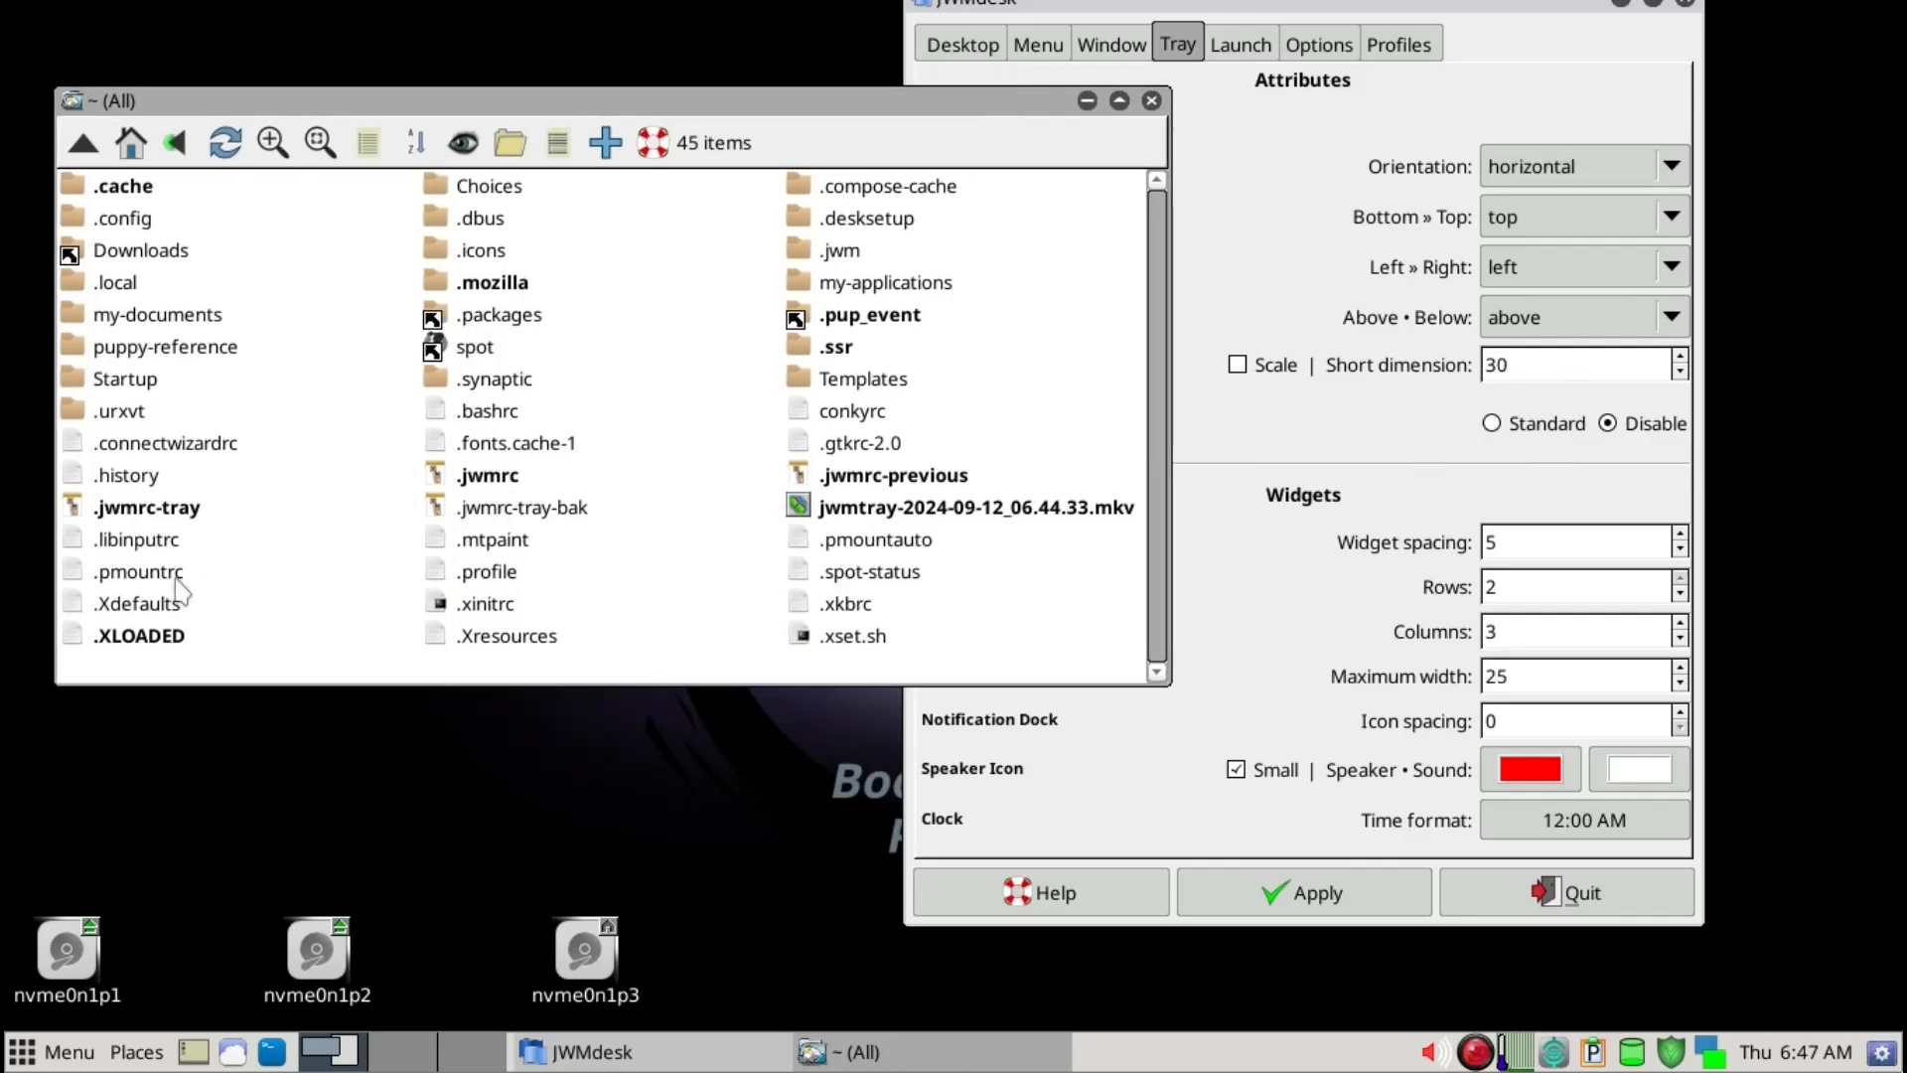
Open the .jwmrc-tray file in L3afpad, maximize it to examine the tray and clock format entries, and close it.
right_click(174, 515)
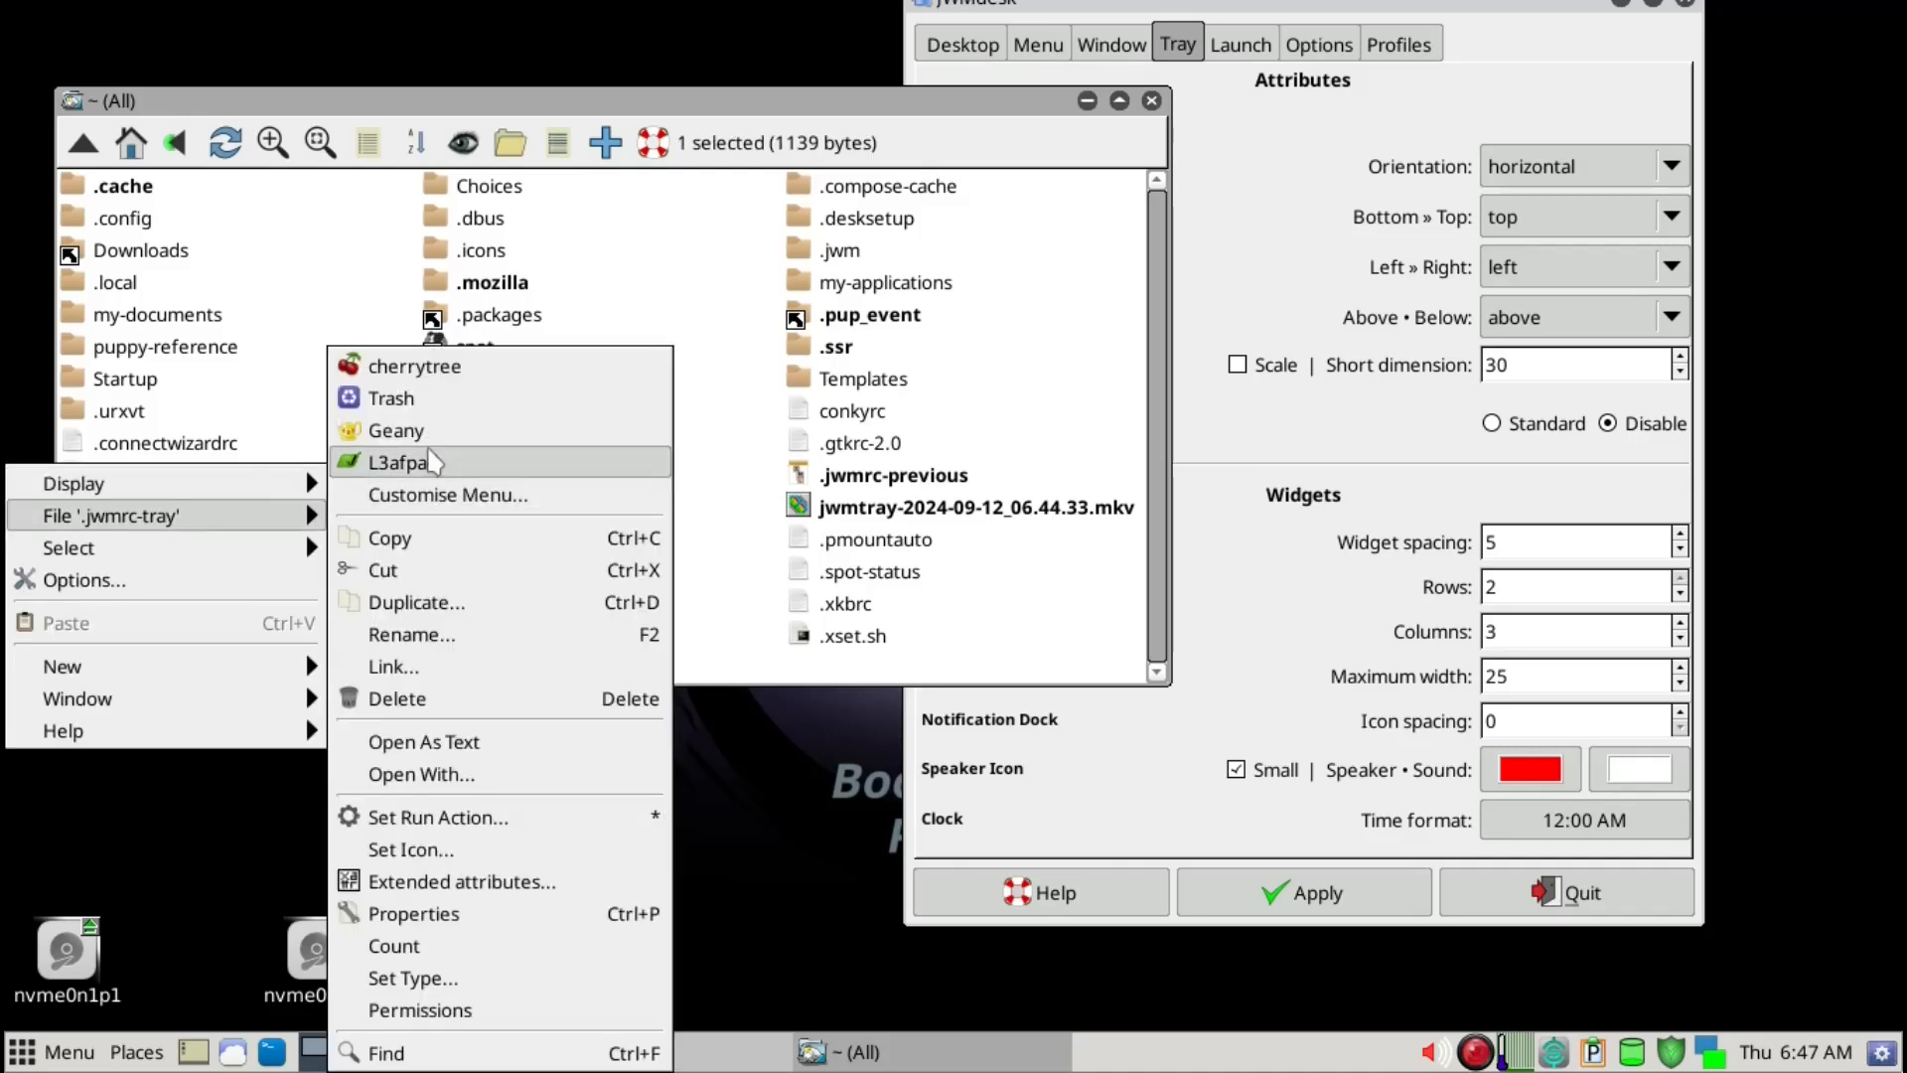
left_click(431, 473)
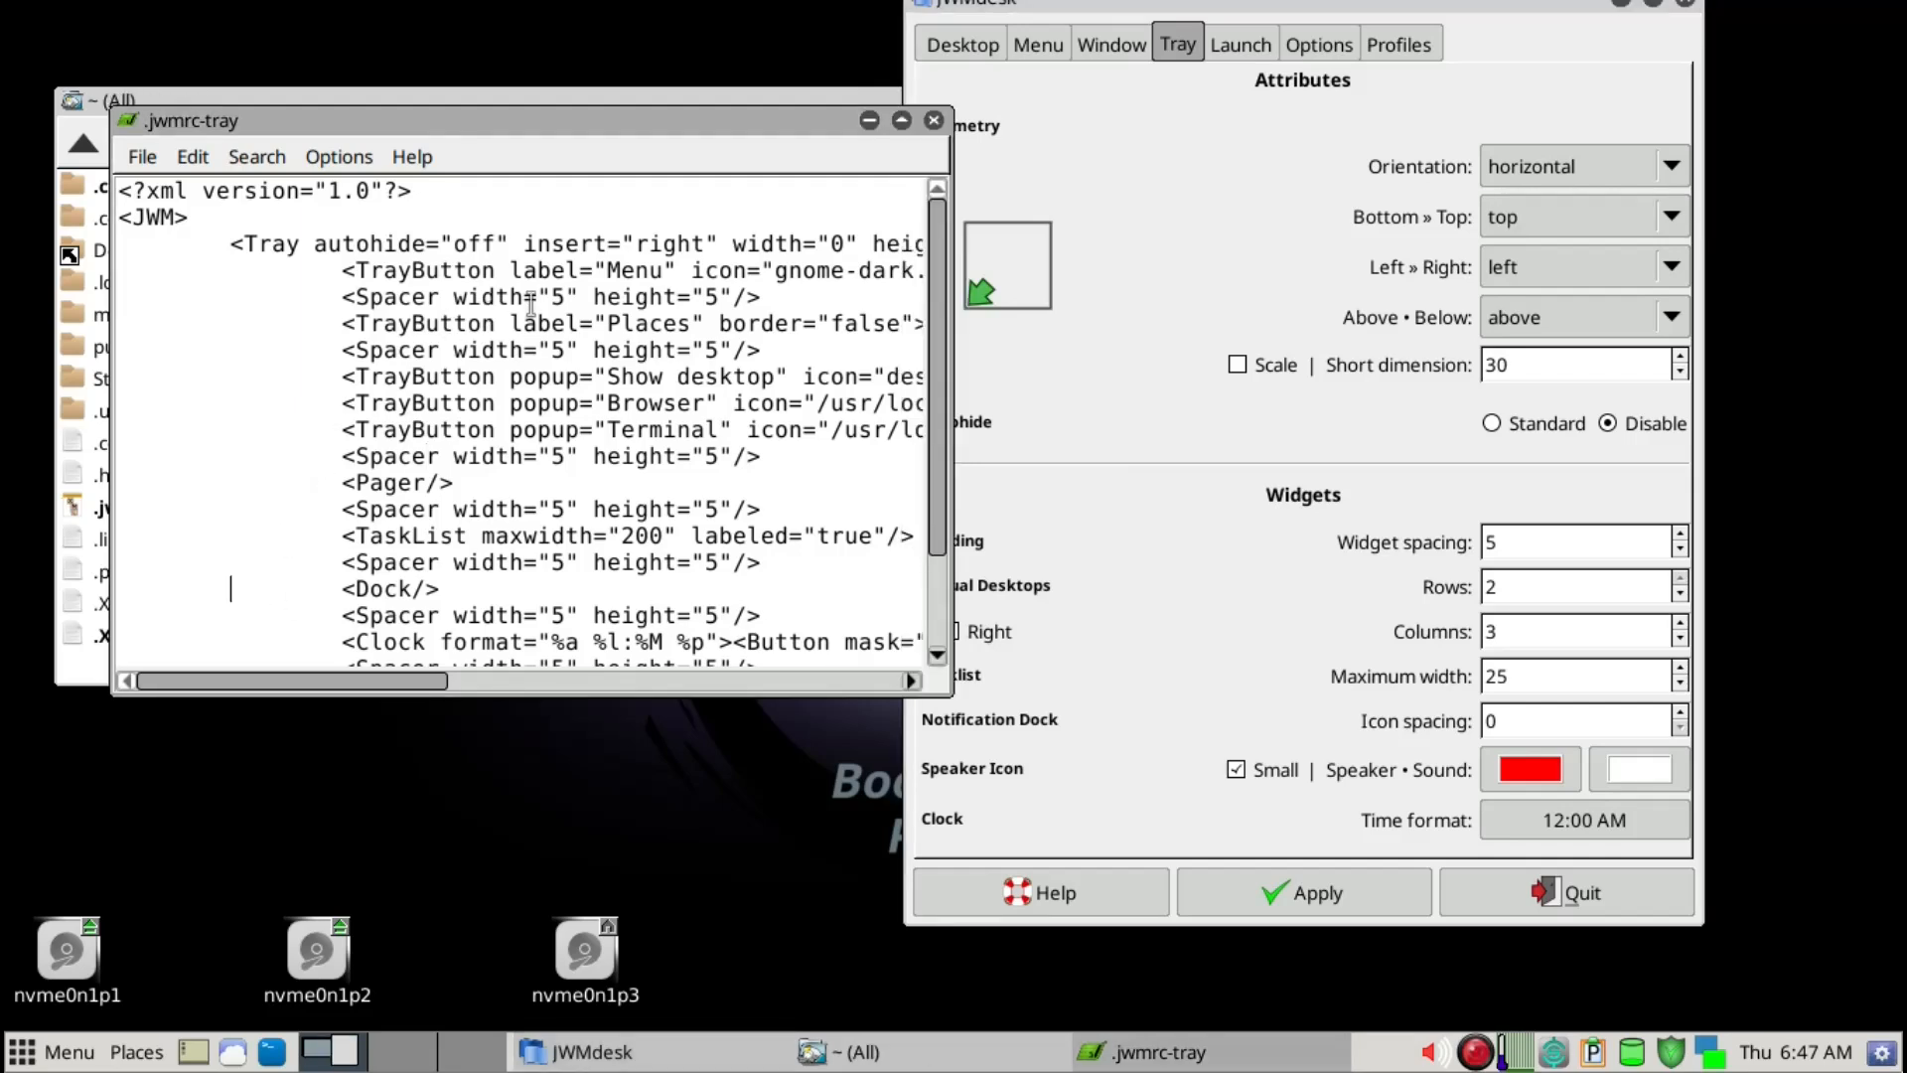
key("alt+F10")
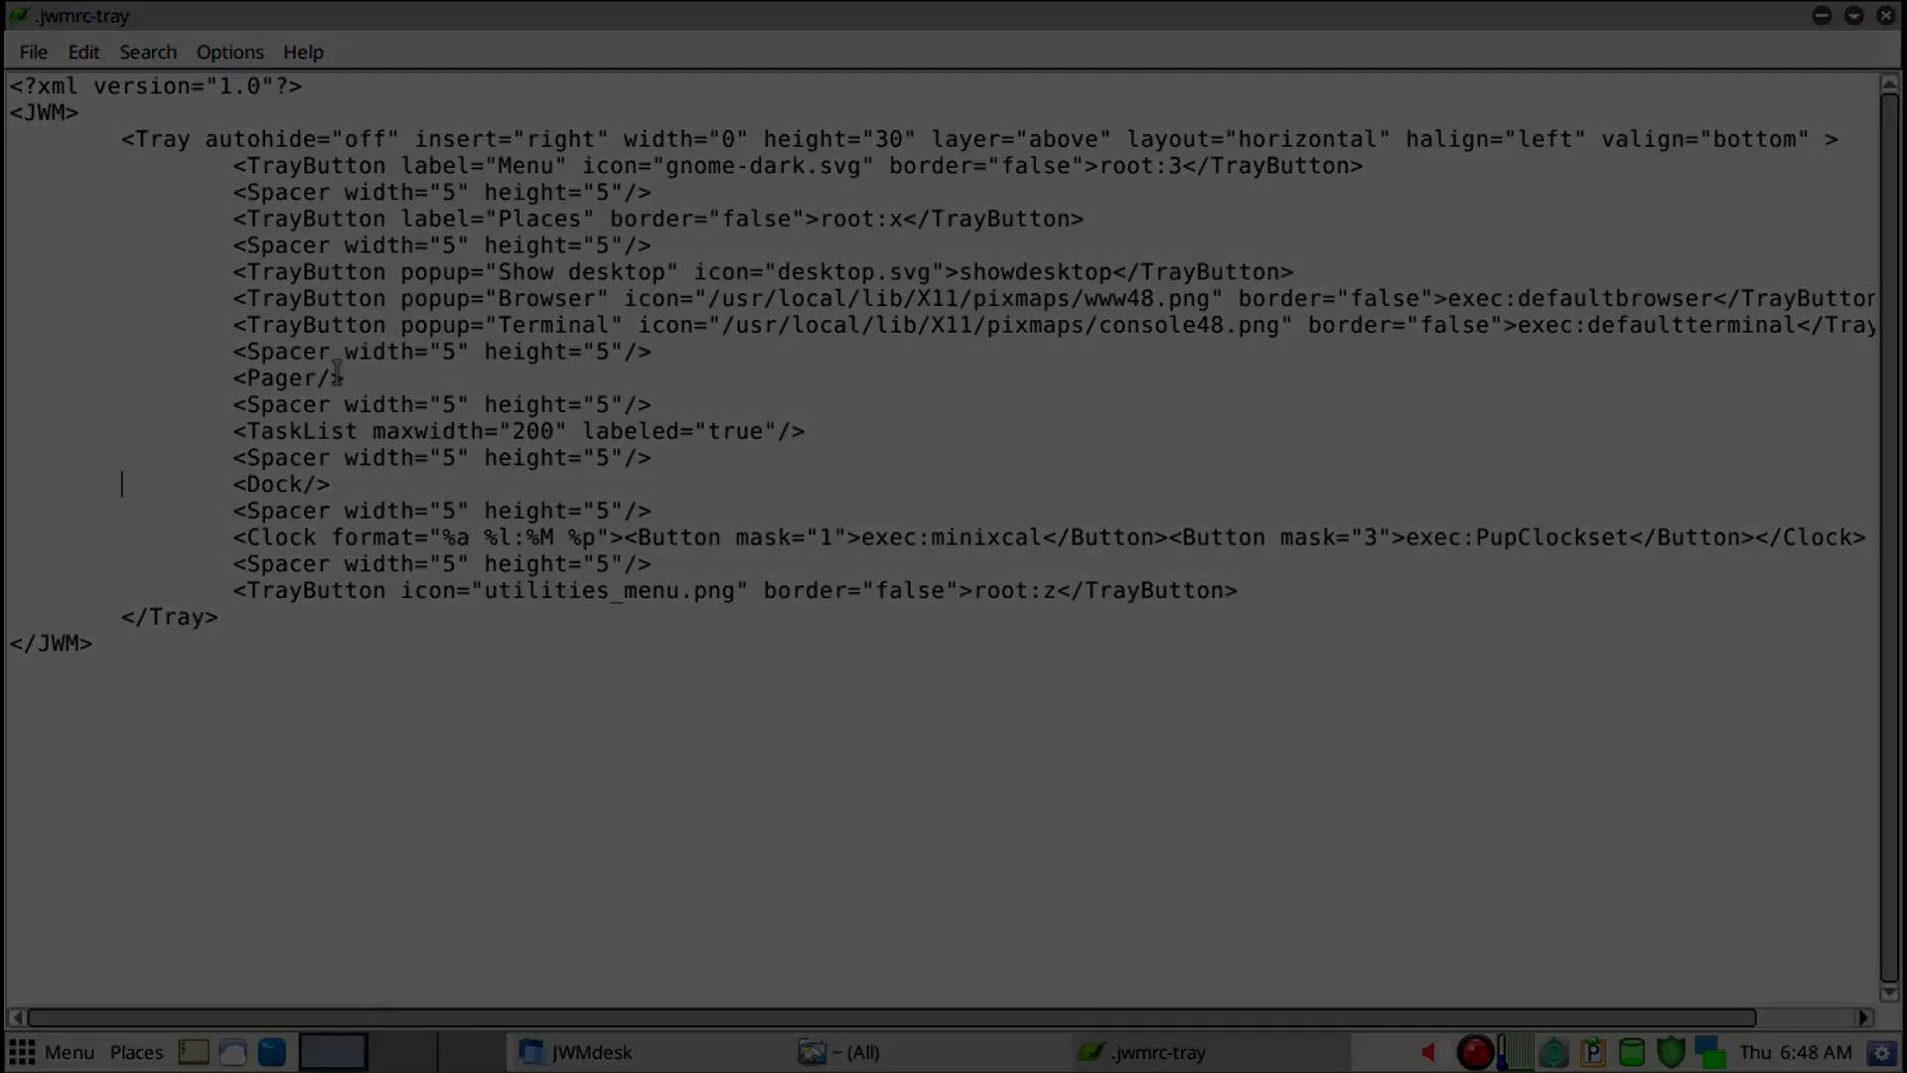
left_click(343, 484)
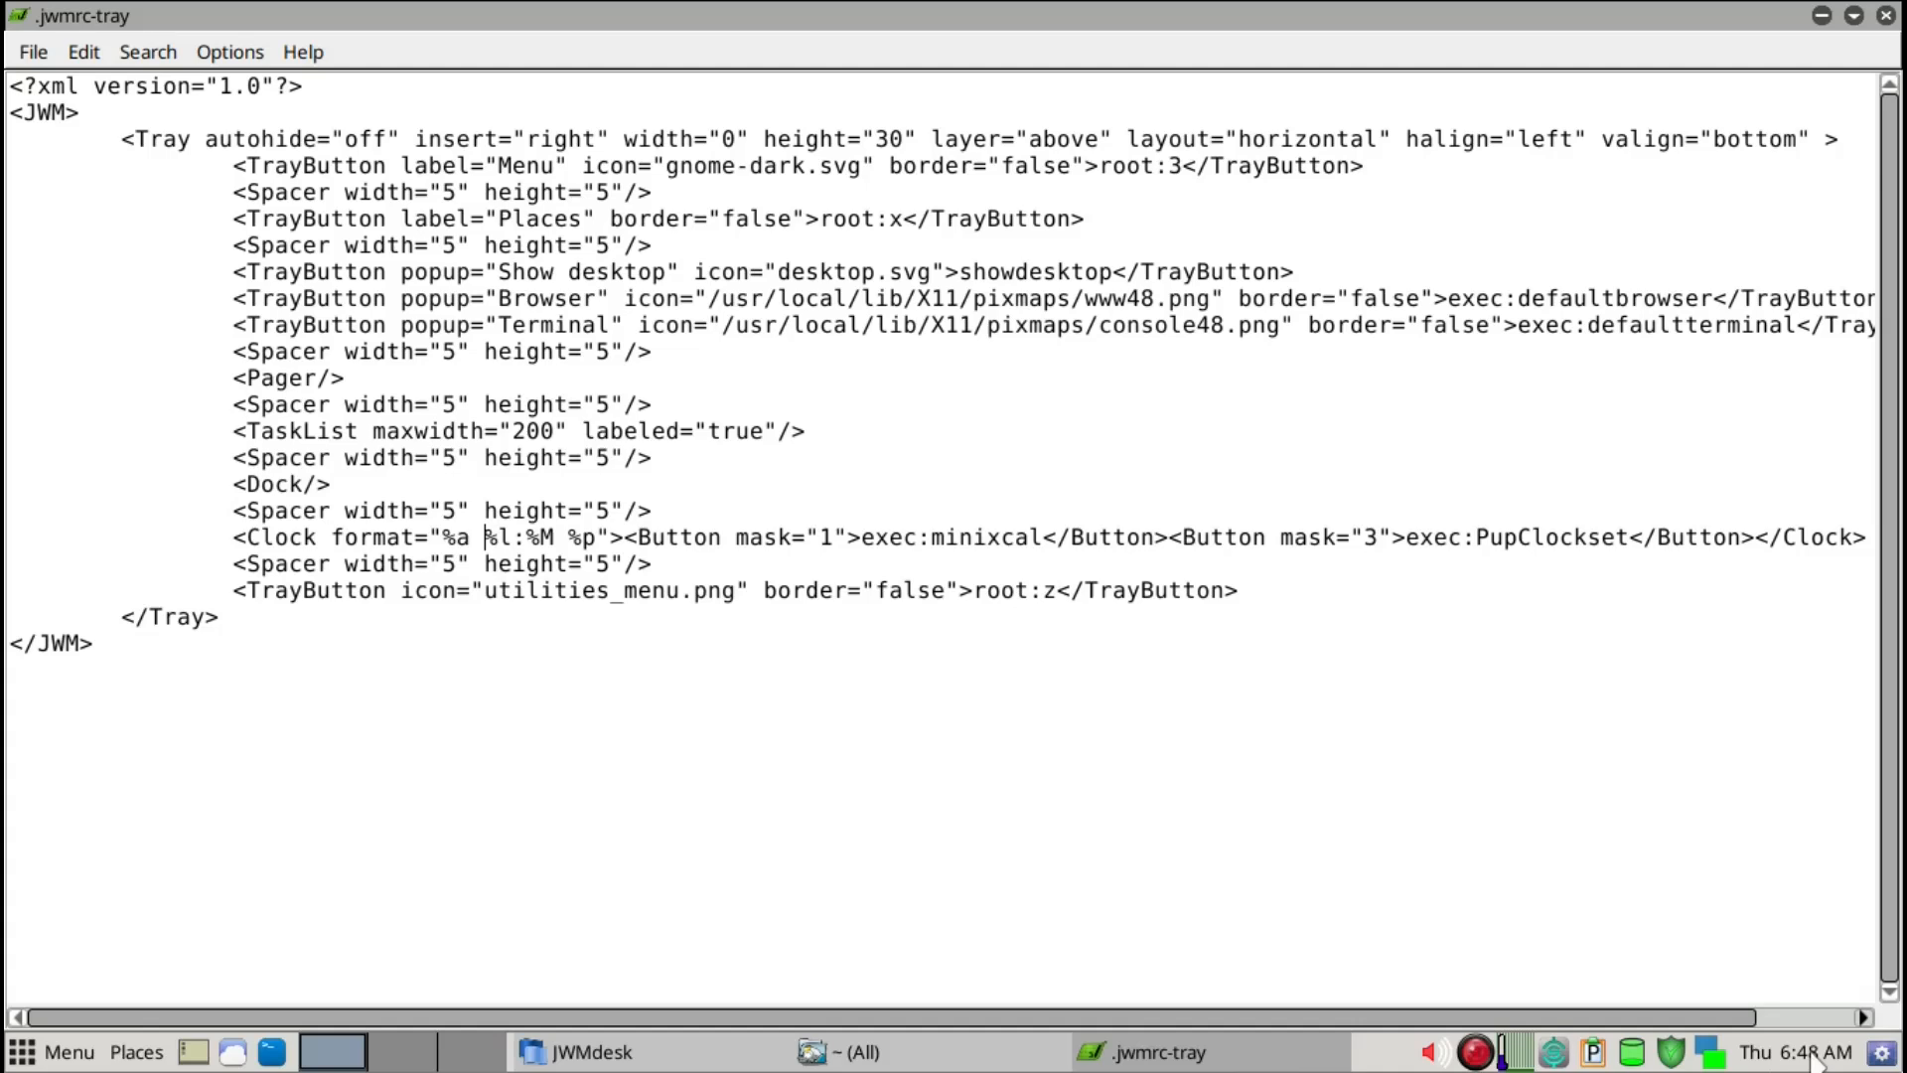
mouse_move(1813, 1060)
left_click(1886, 17)
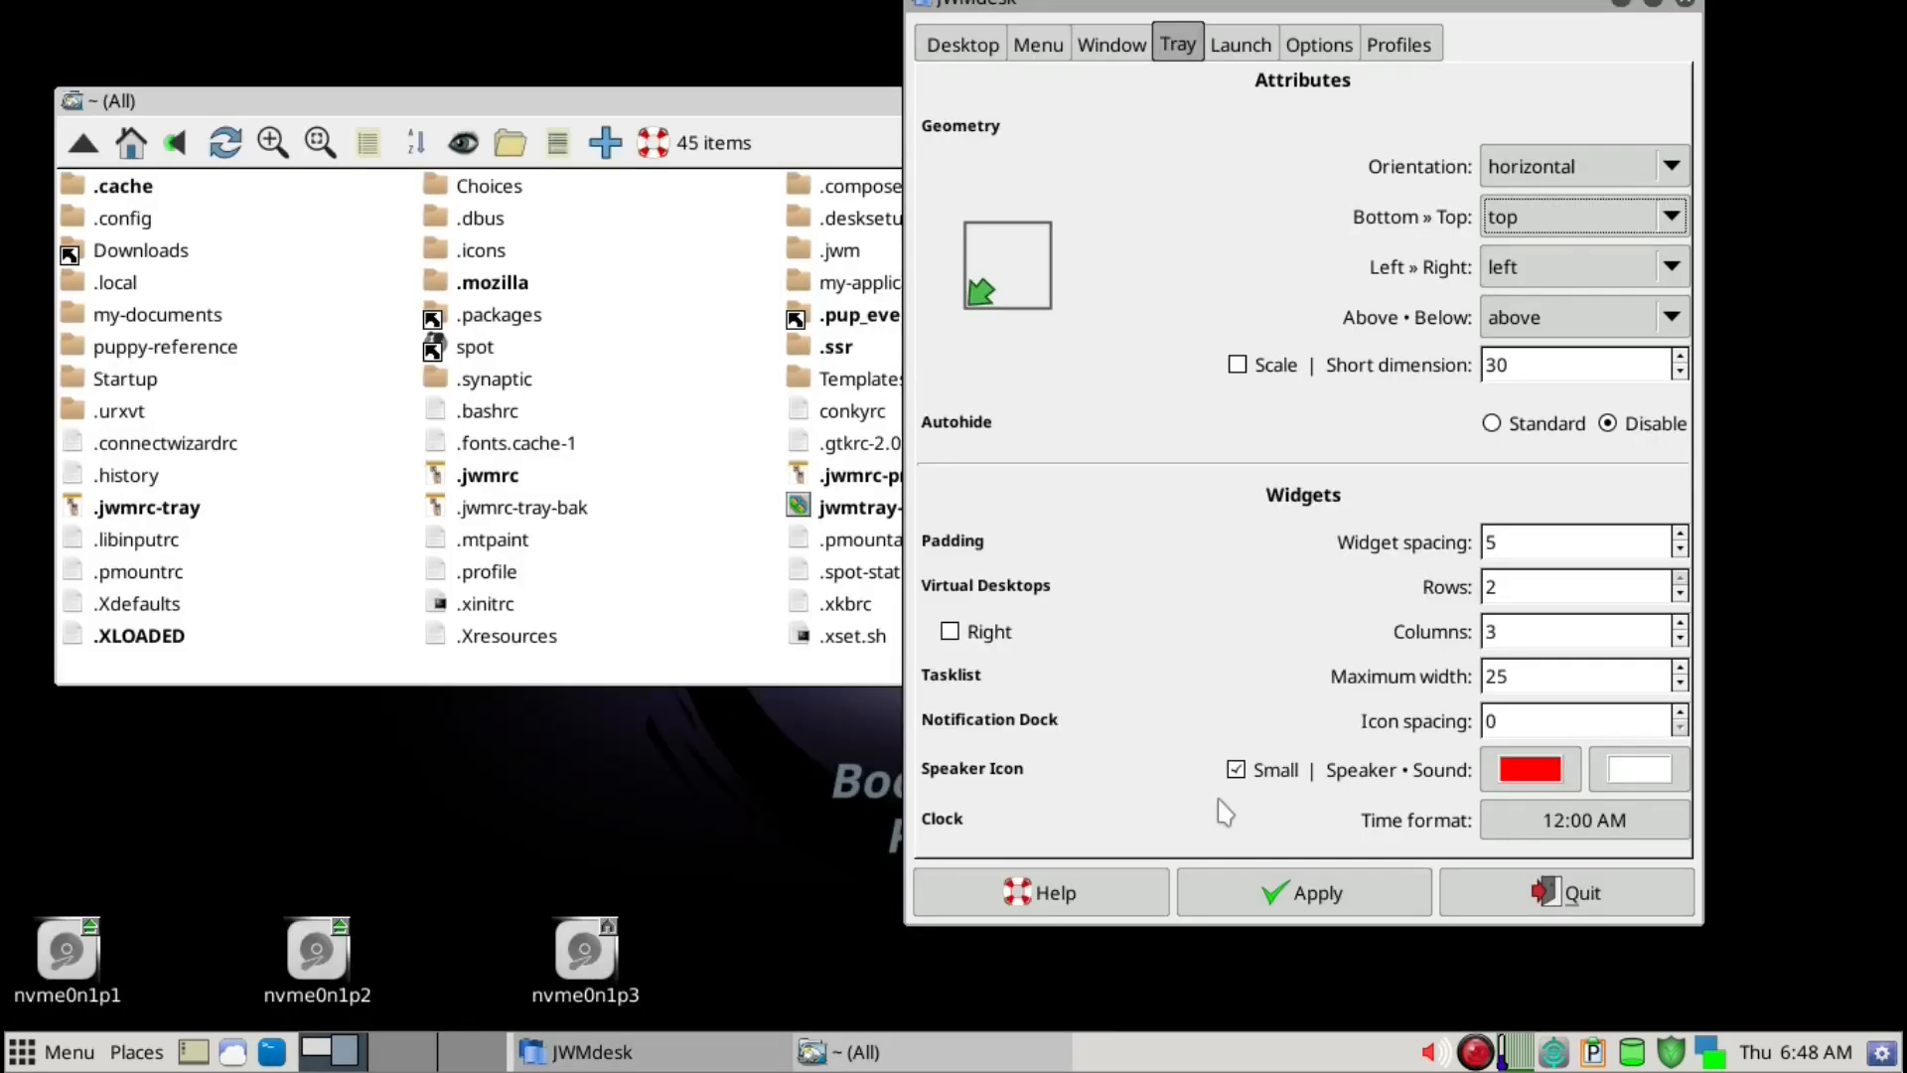
Apply the changed tray settings and quit JWMdesk.
left_click(1329, 904)
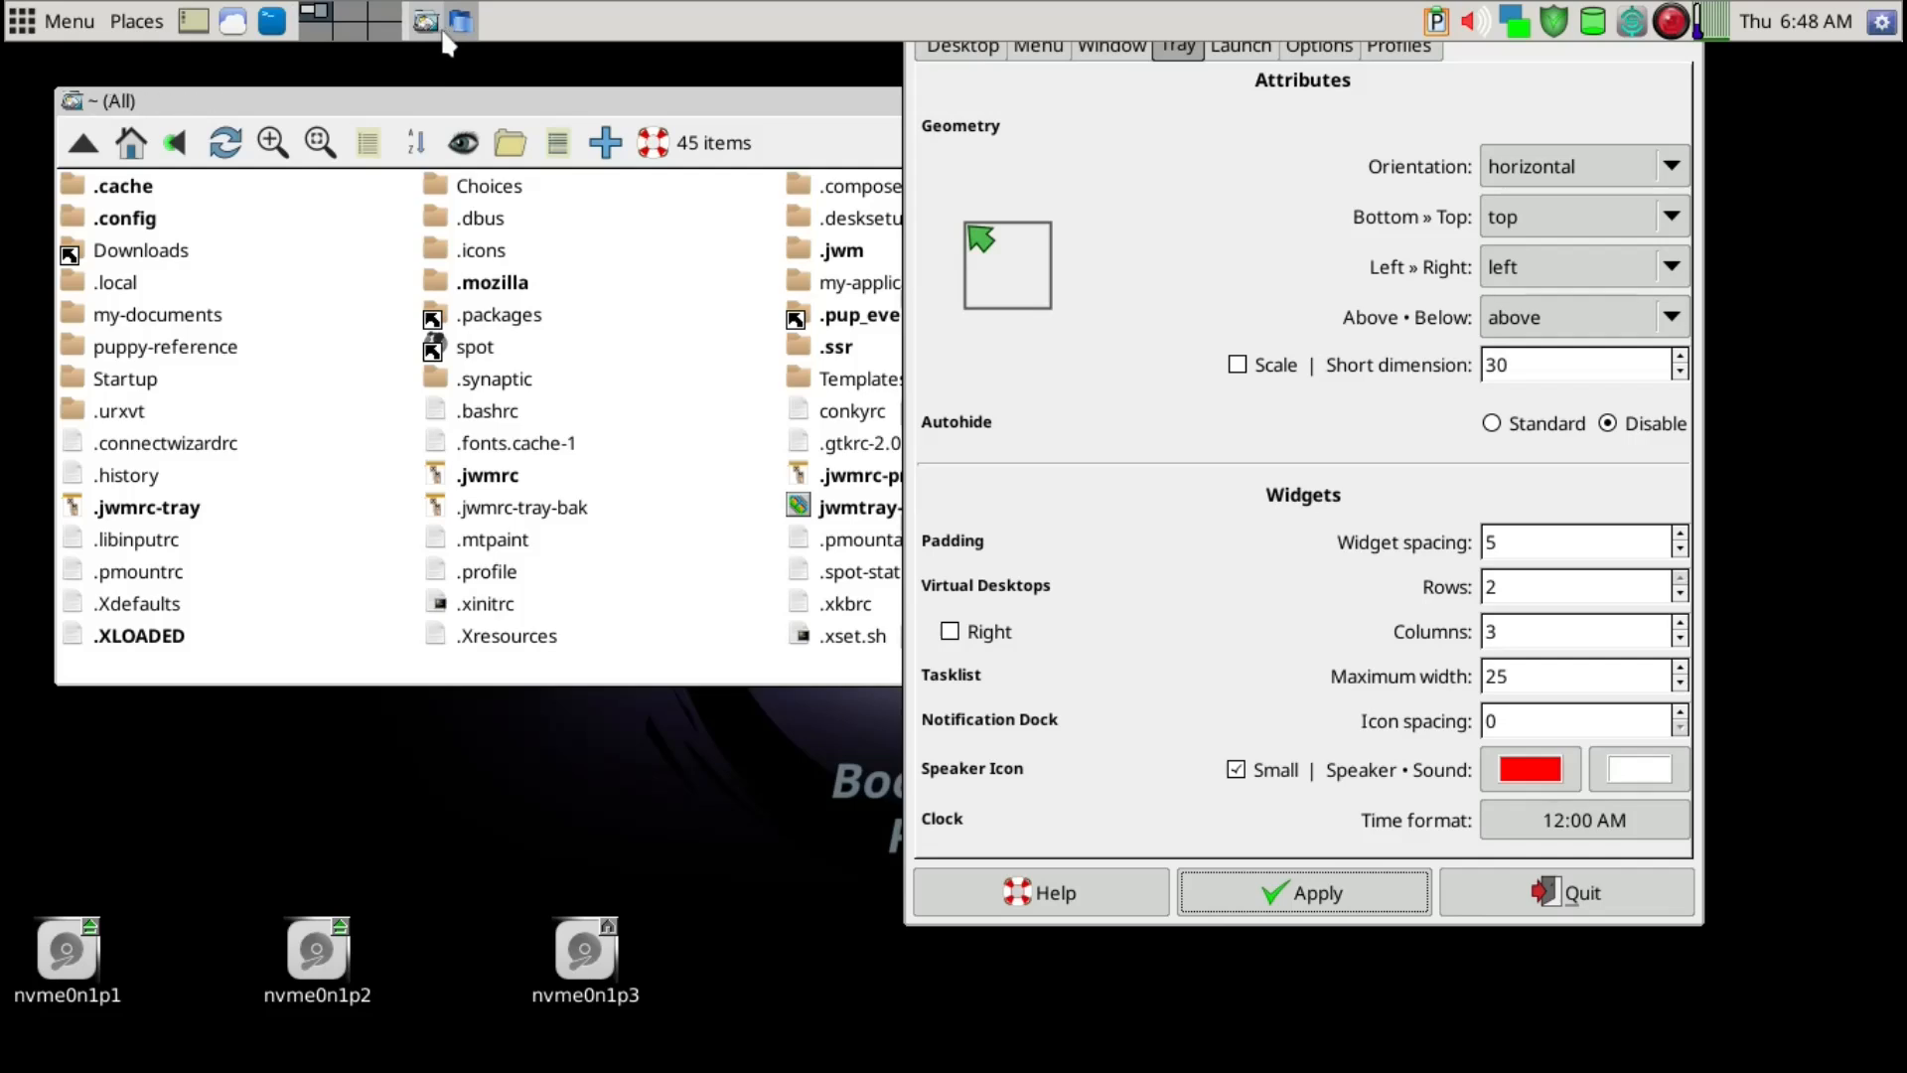
left_click(1579, 881)
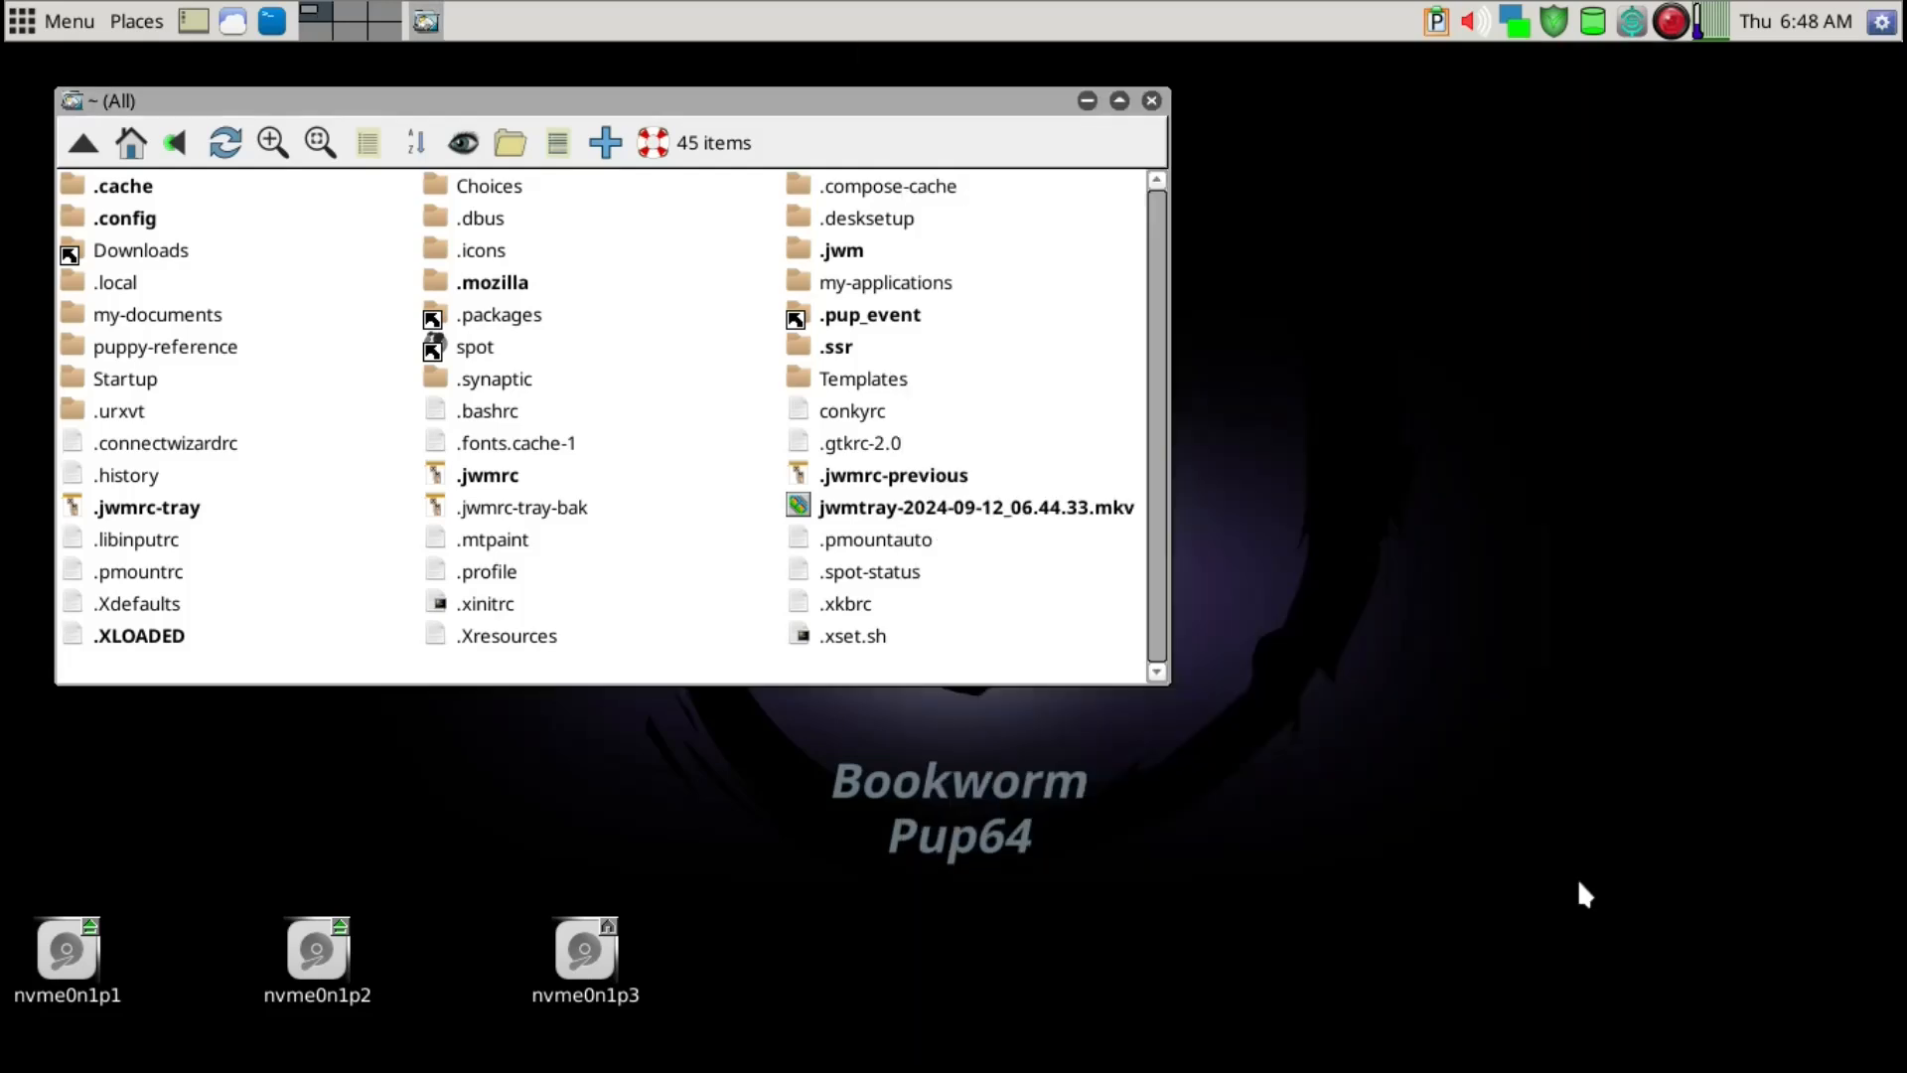
Open the .jwmrc-tray file in Geany and enable line wrapping.
right_click(189, 509)
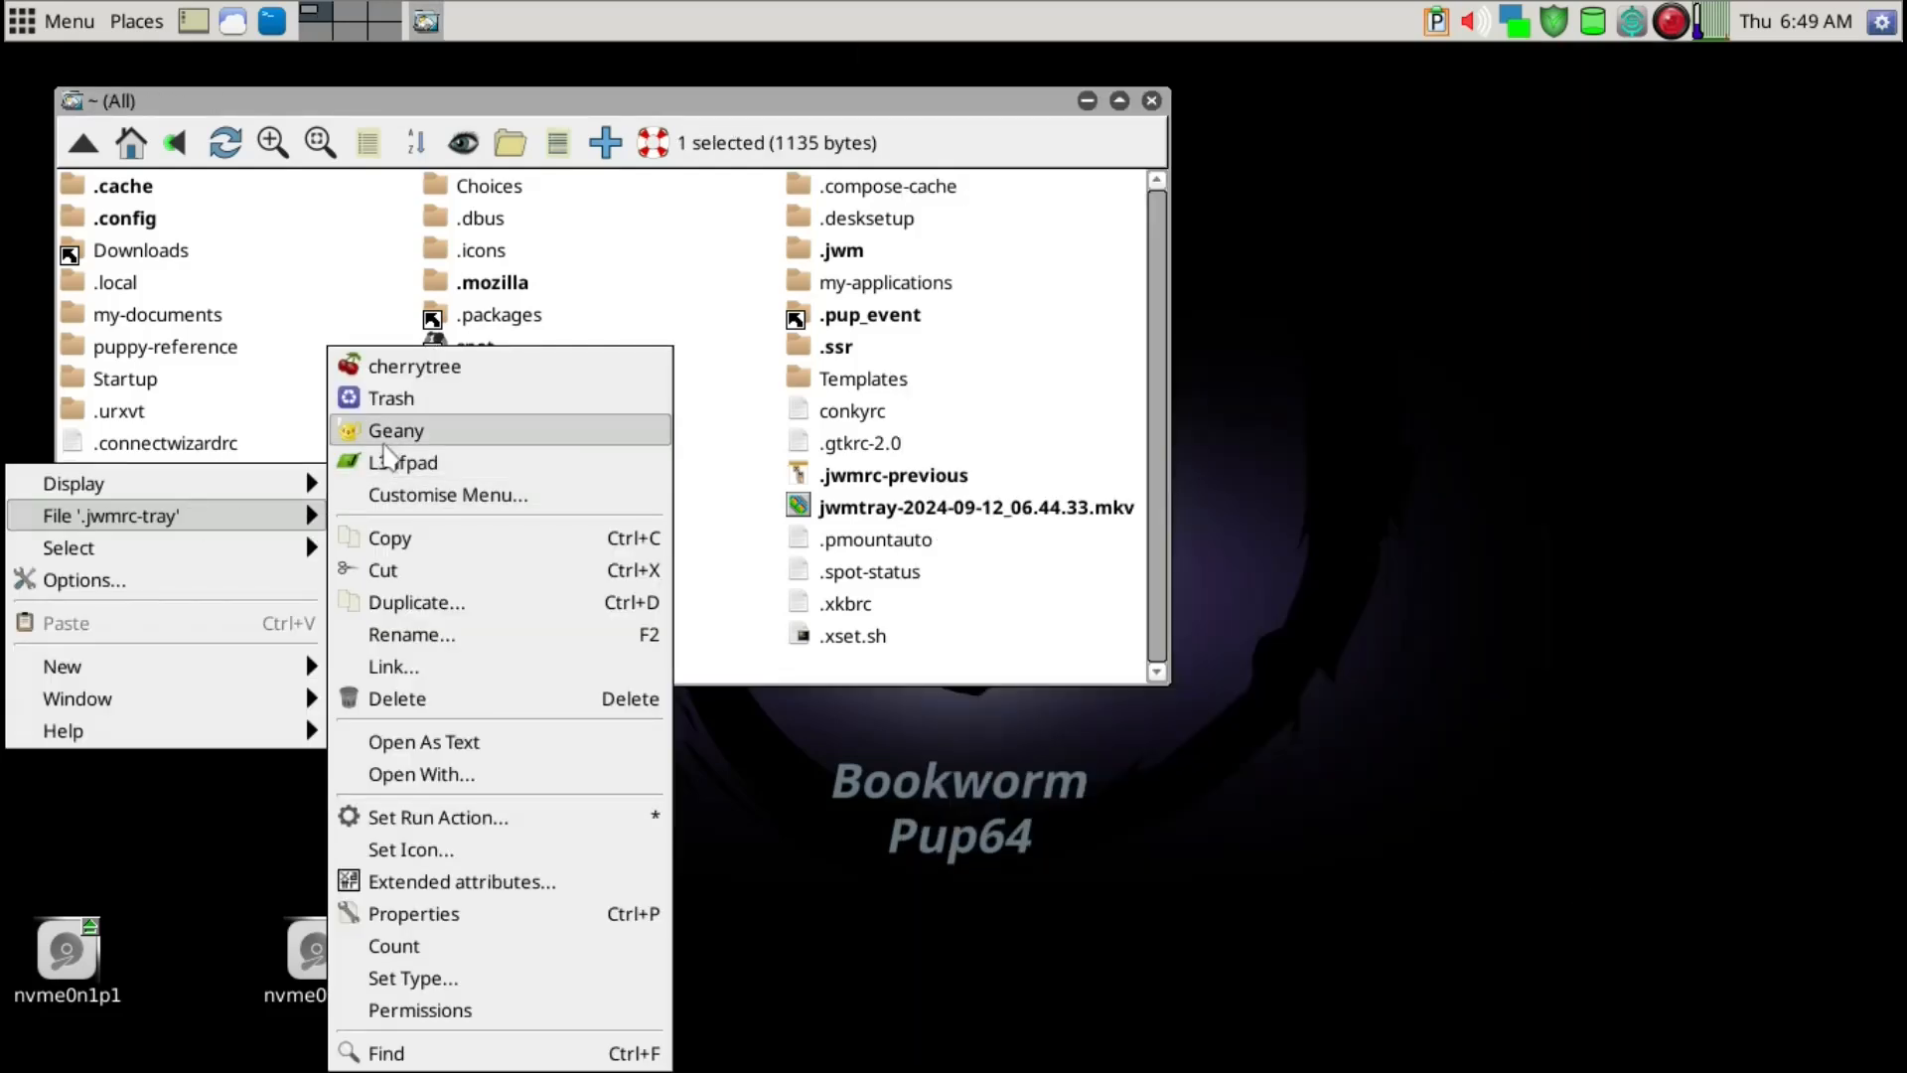
left_click(395, 430)
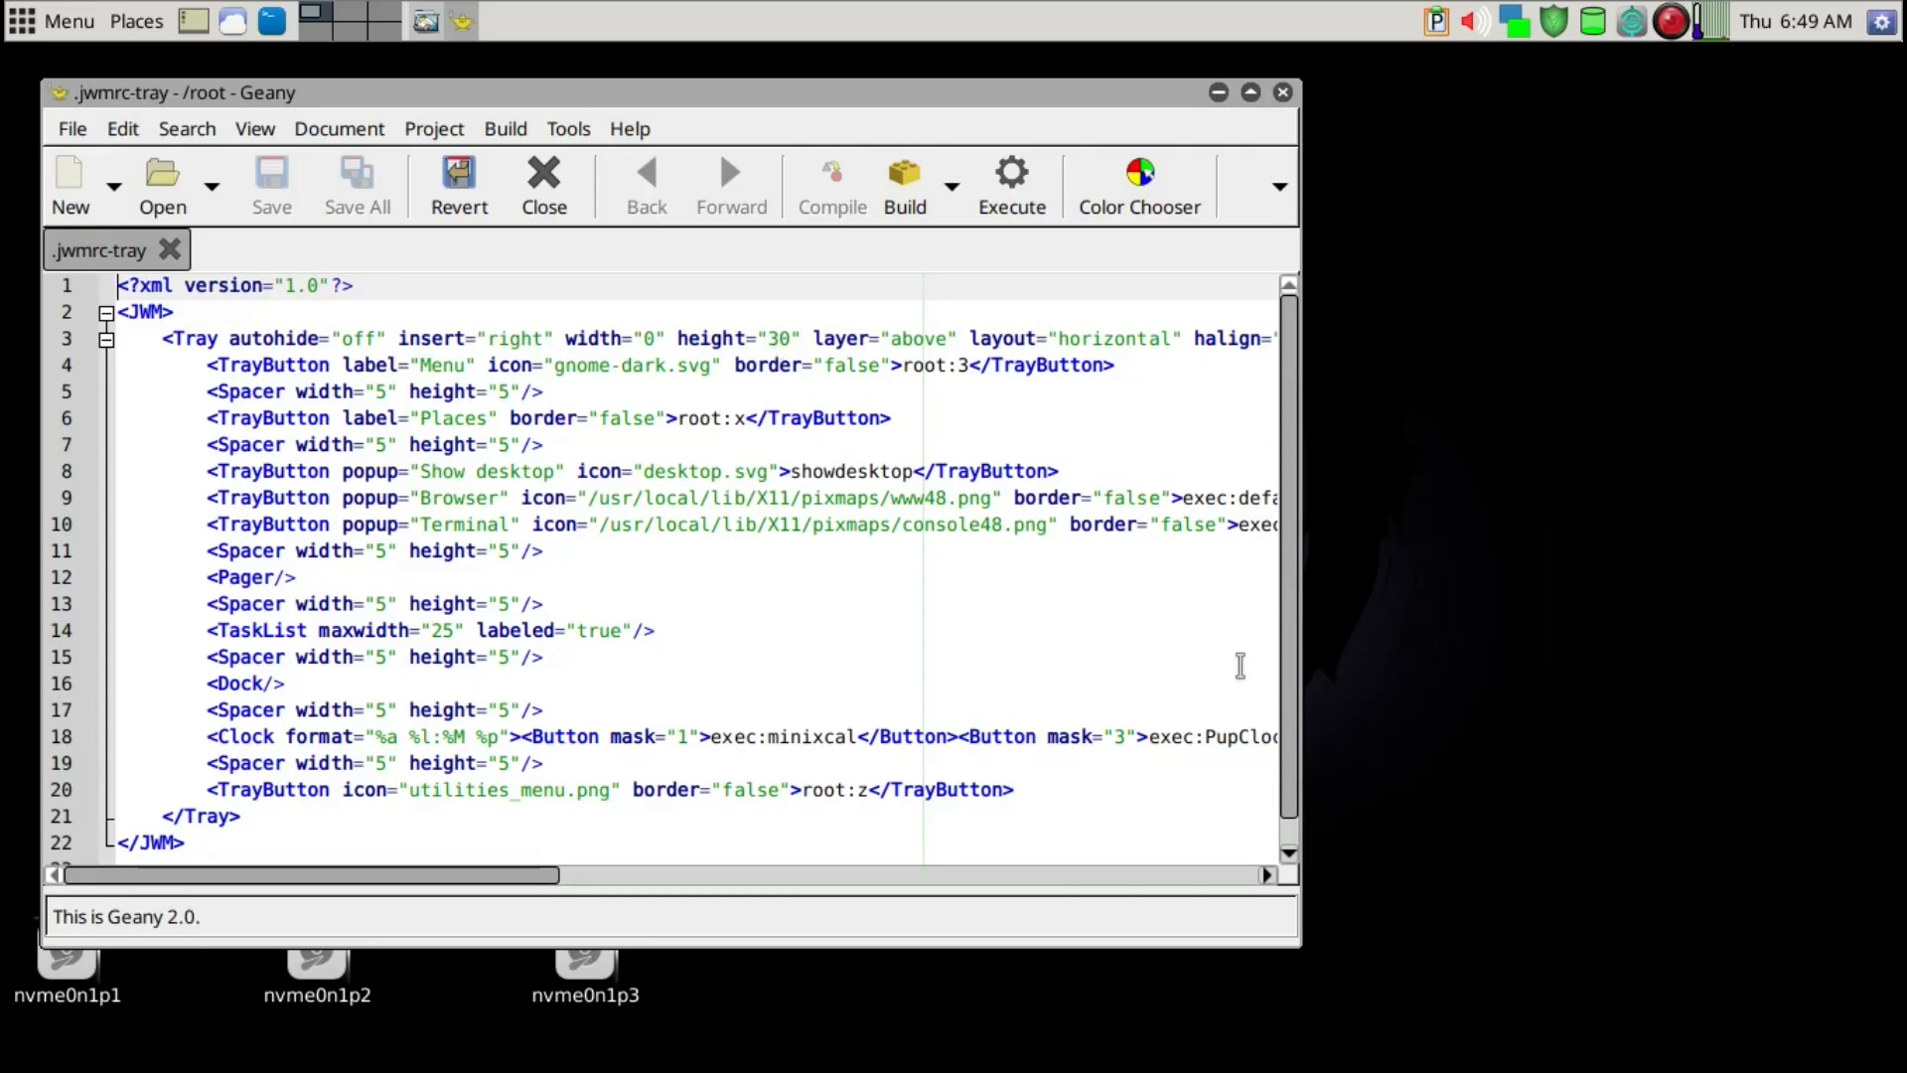
left_click(327, 132)
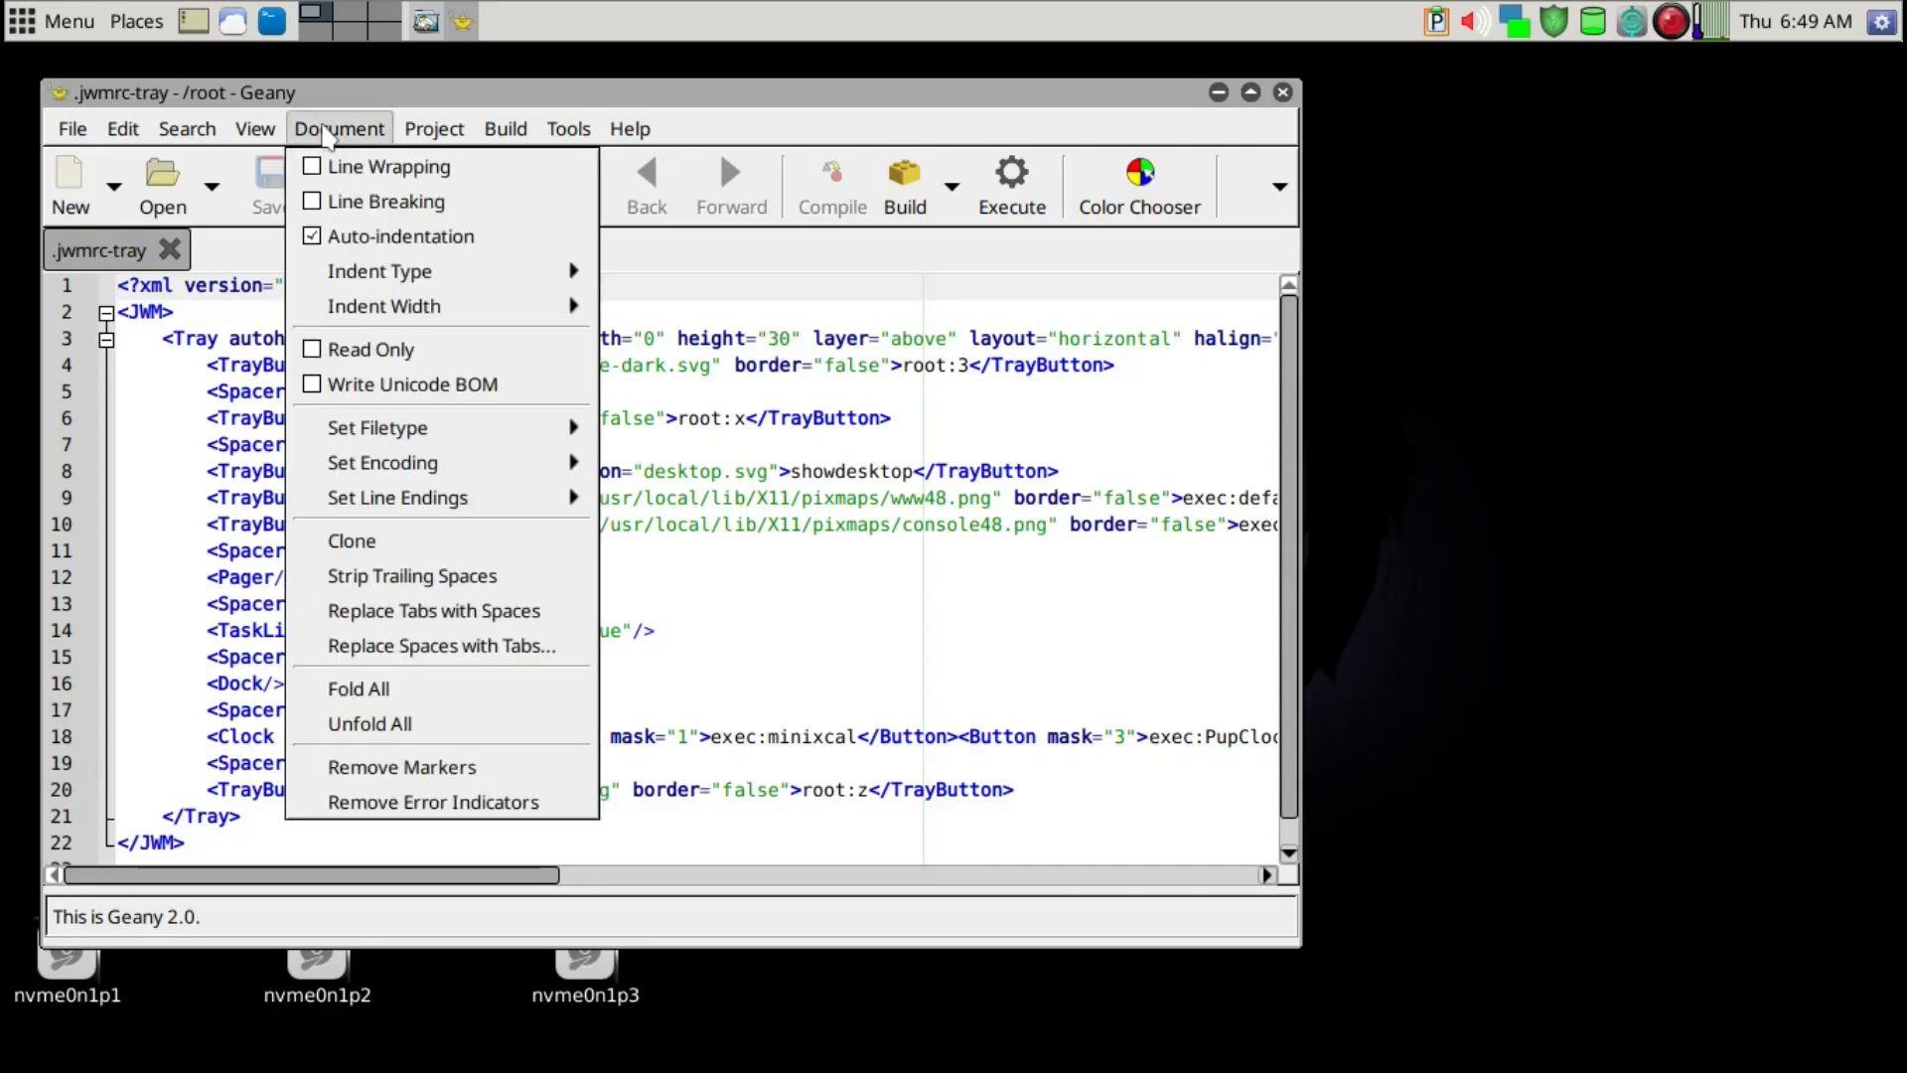
left_click(371, 169)
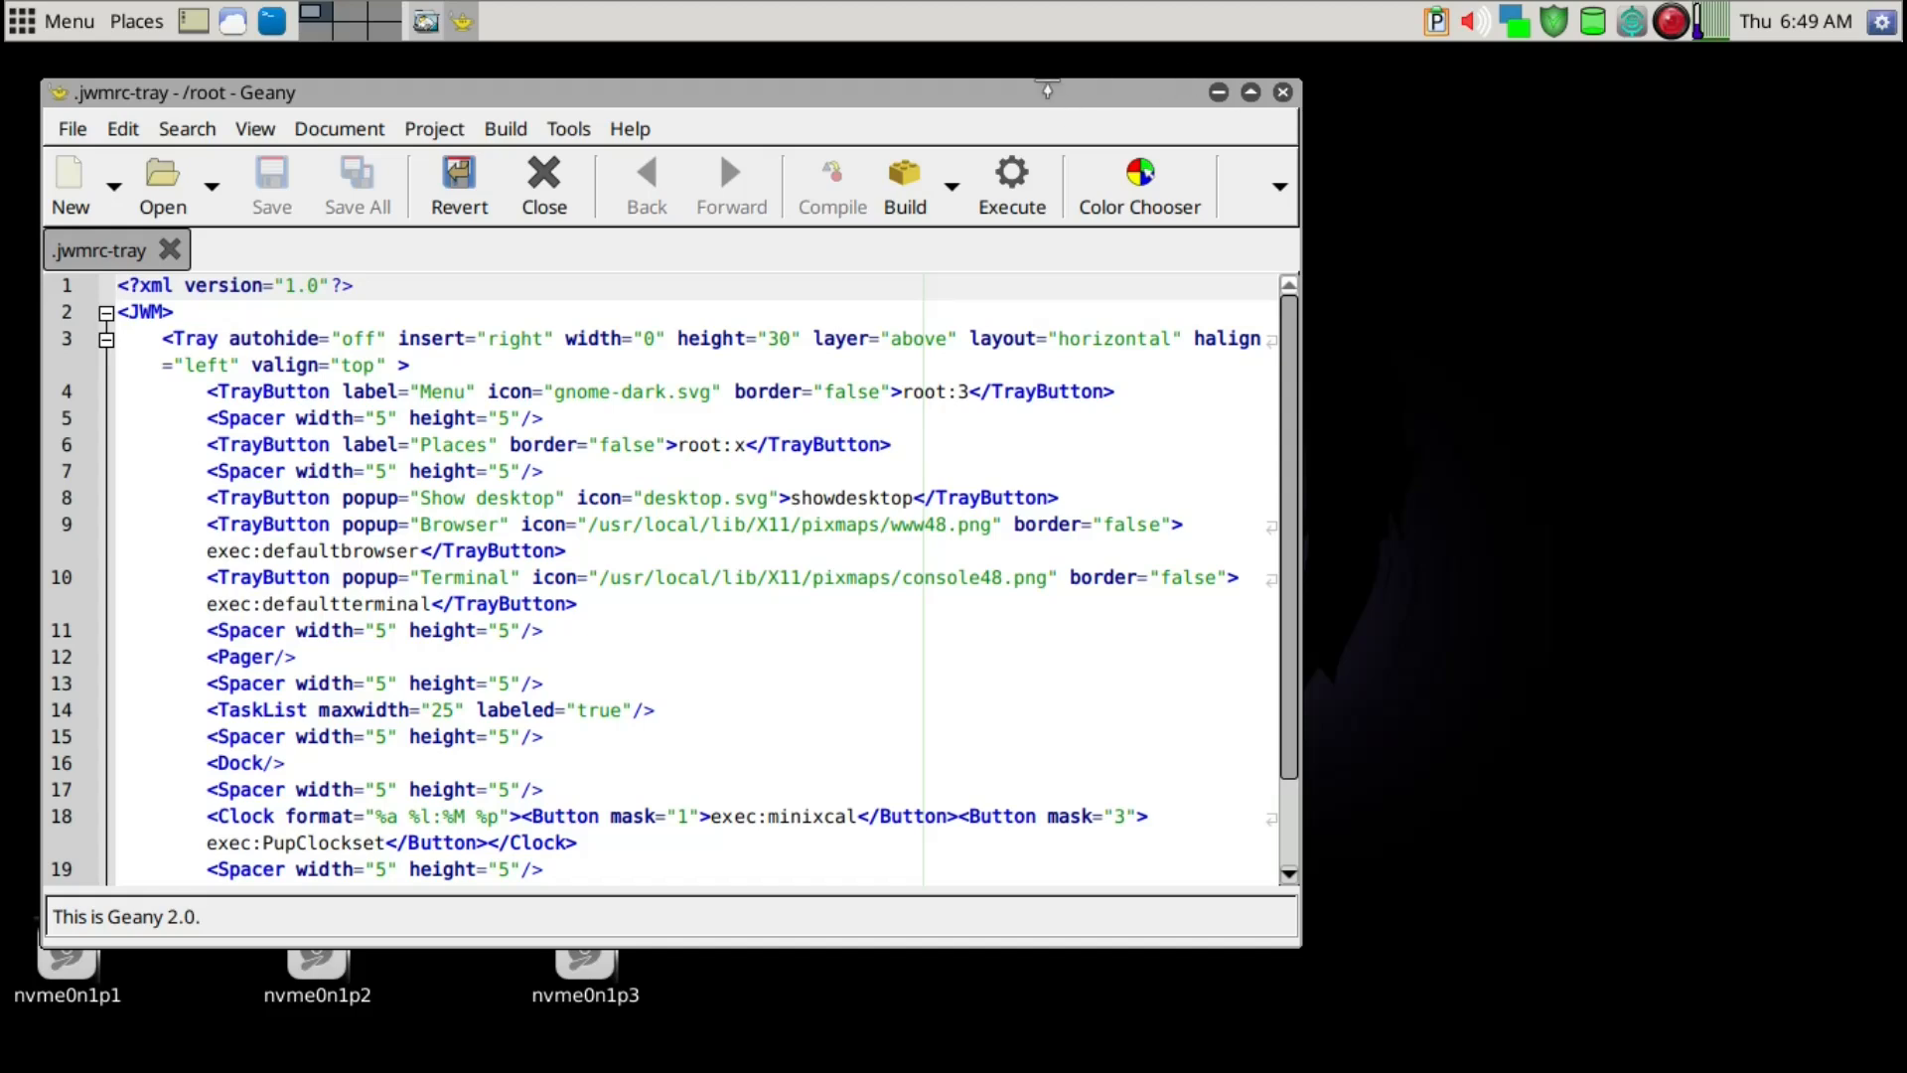
Open the save/fossapup64save-3/root folder on the nvme0n1p3 drive and show its hidden files.
left_click_drag(1046, 90, 1142, 63)
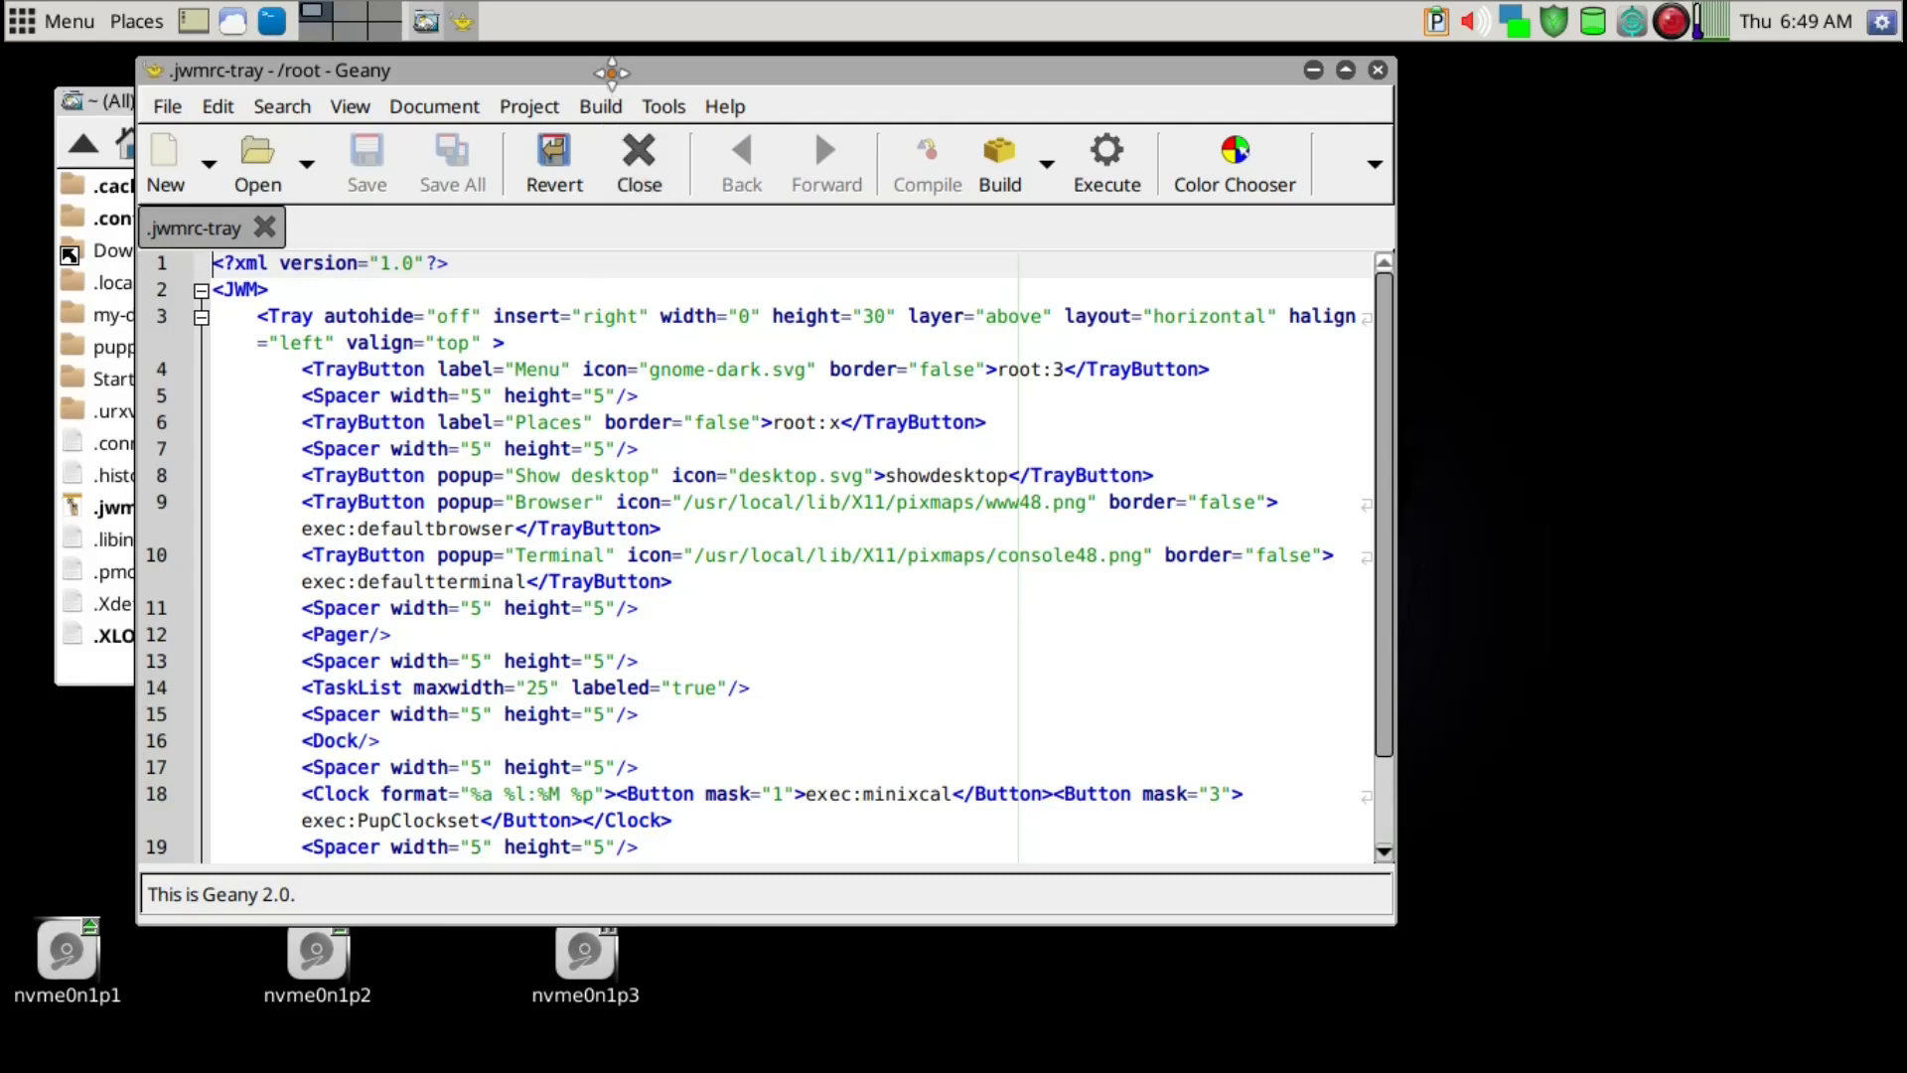
left_click_drag(612, 74, 583, 48)
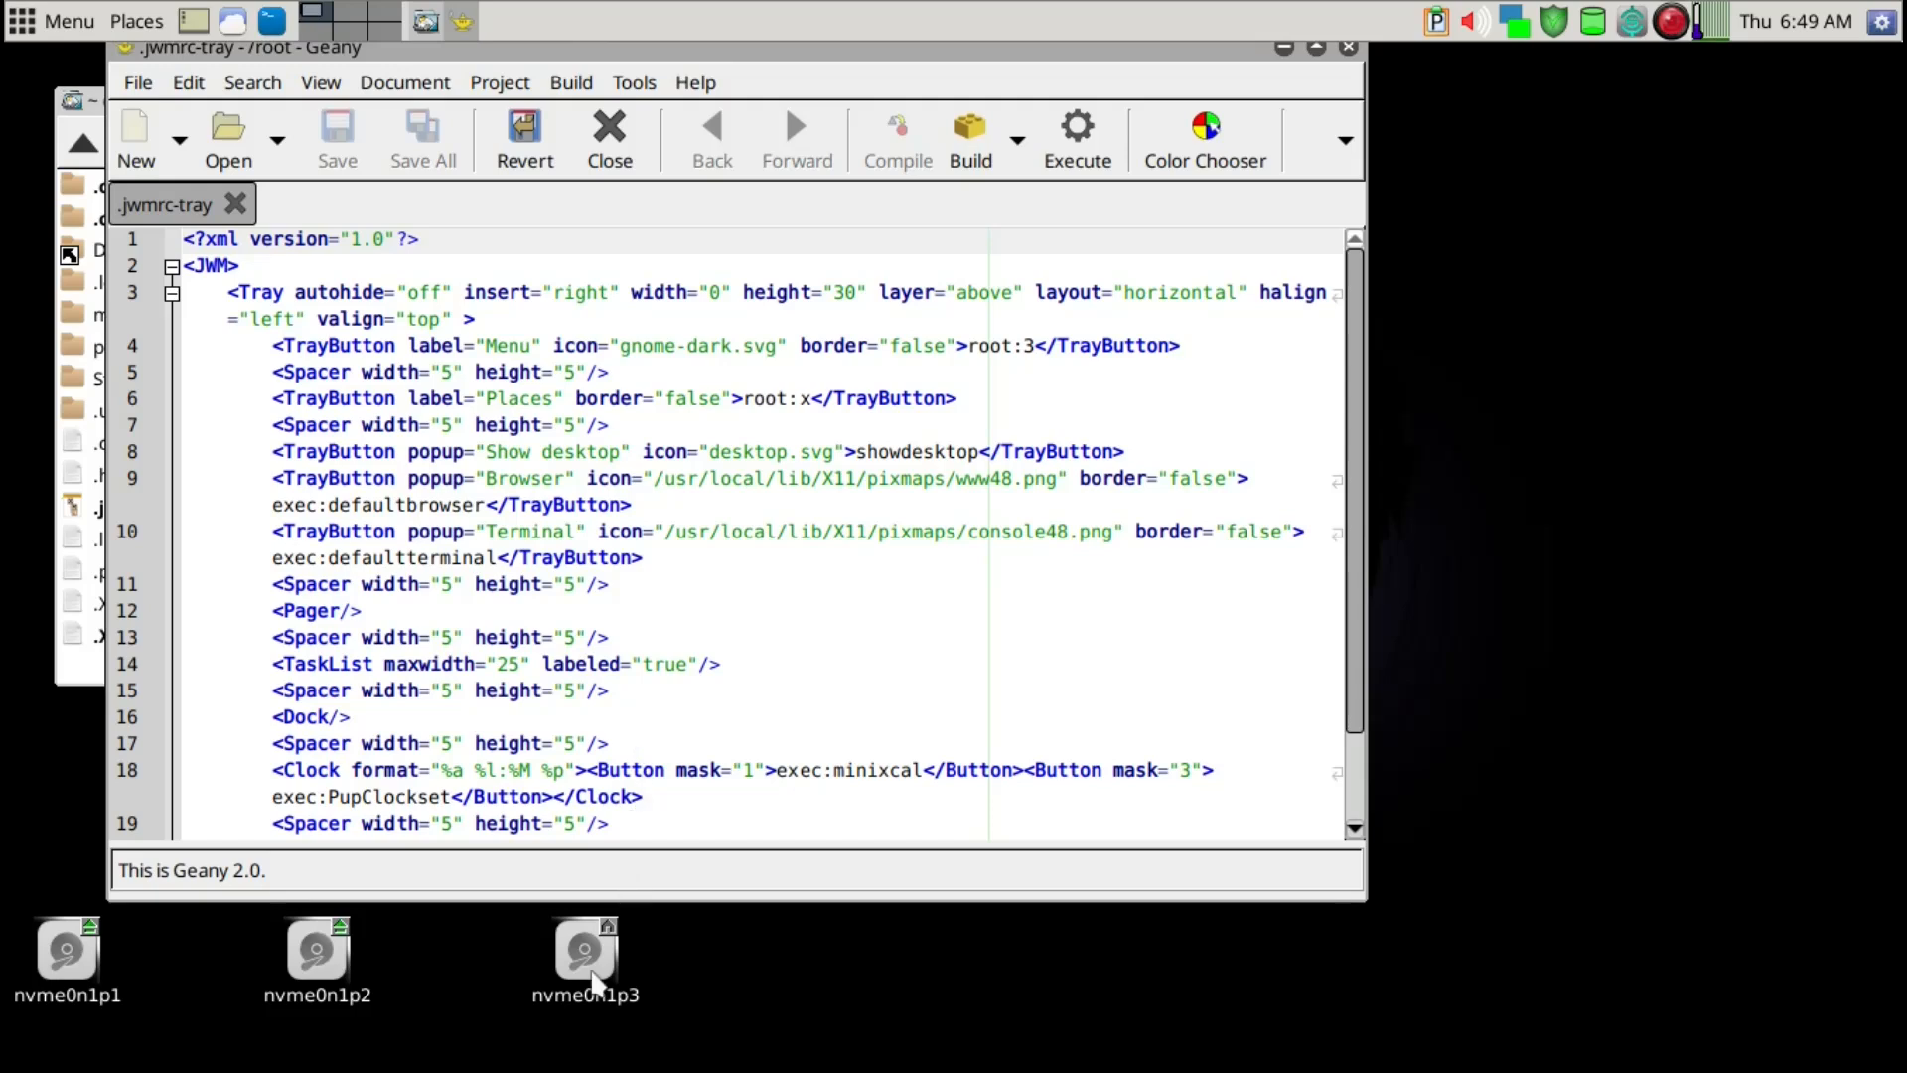
left_click(586, 958)
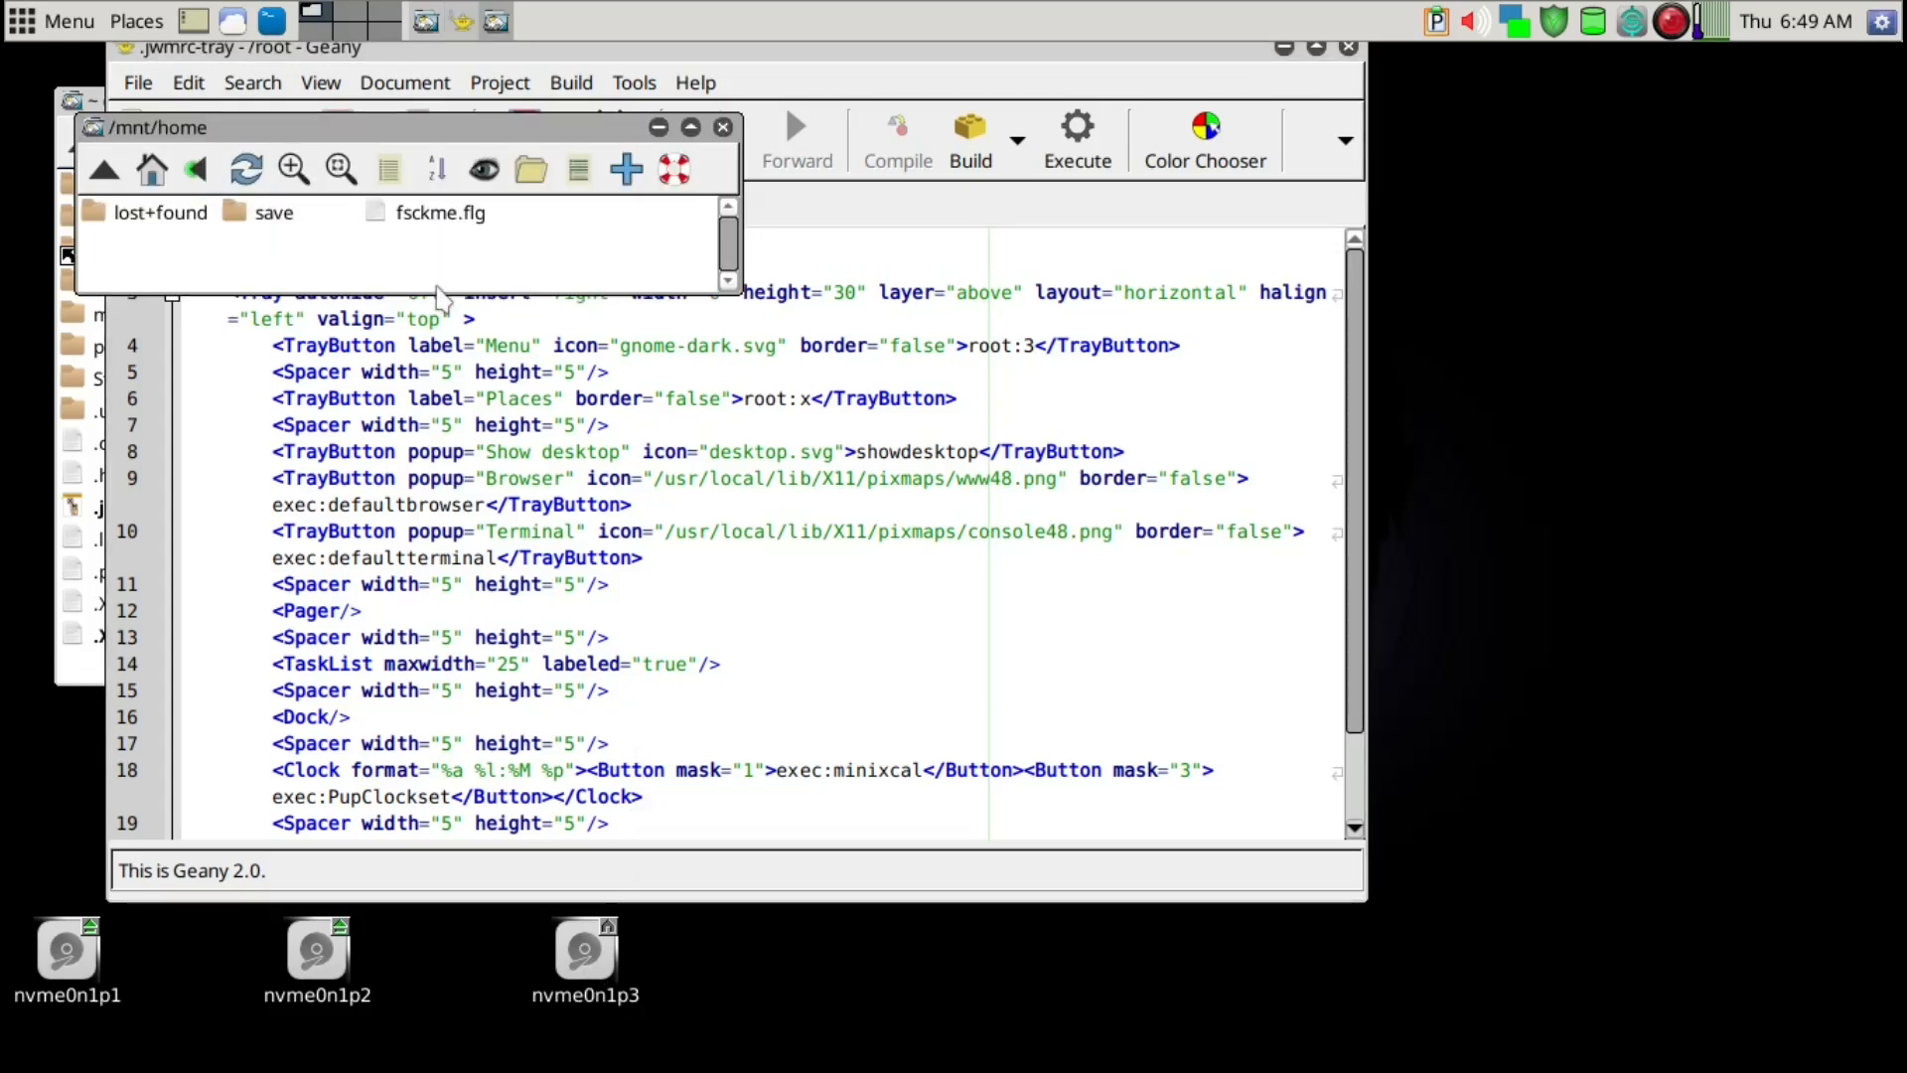
left_click(289, 214)
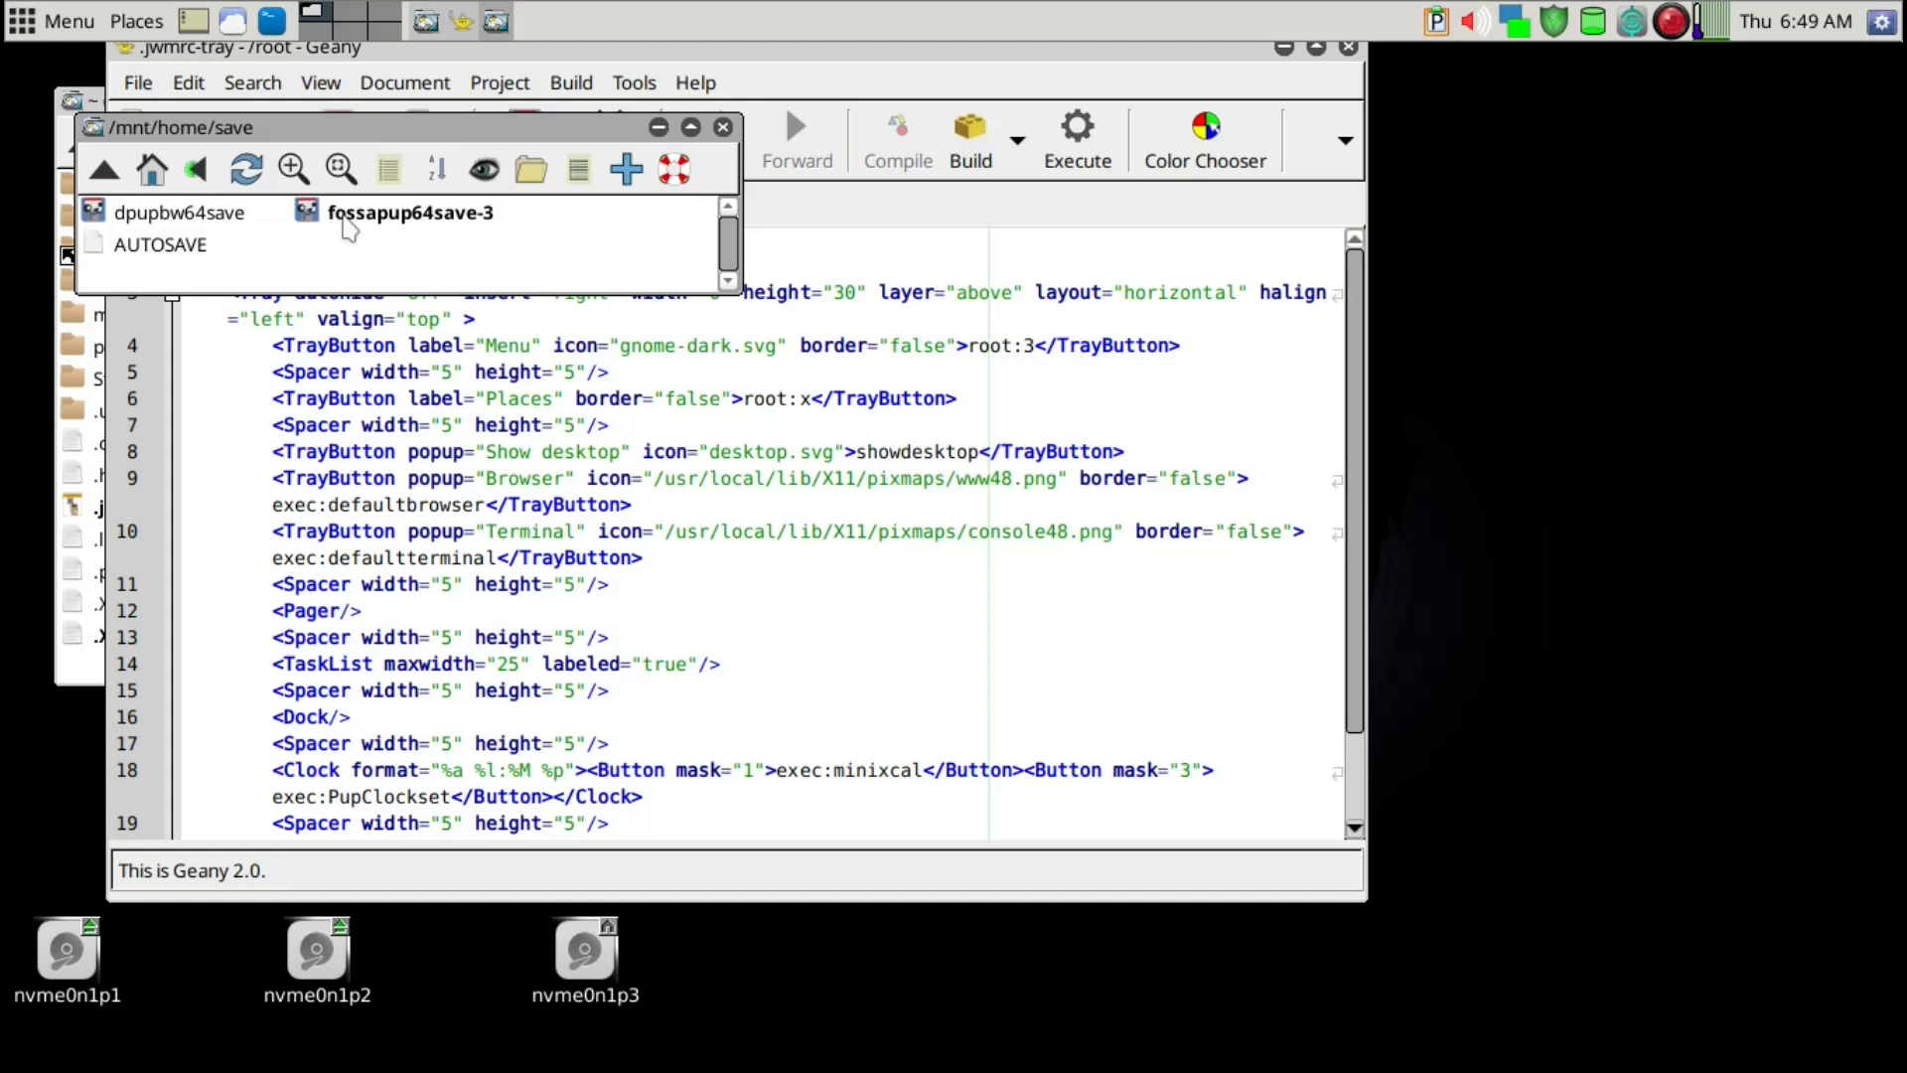
left_click(347, 227)
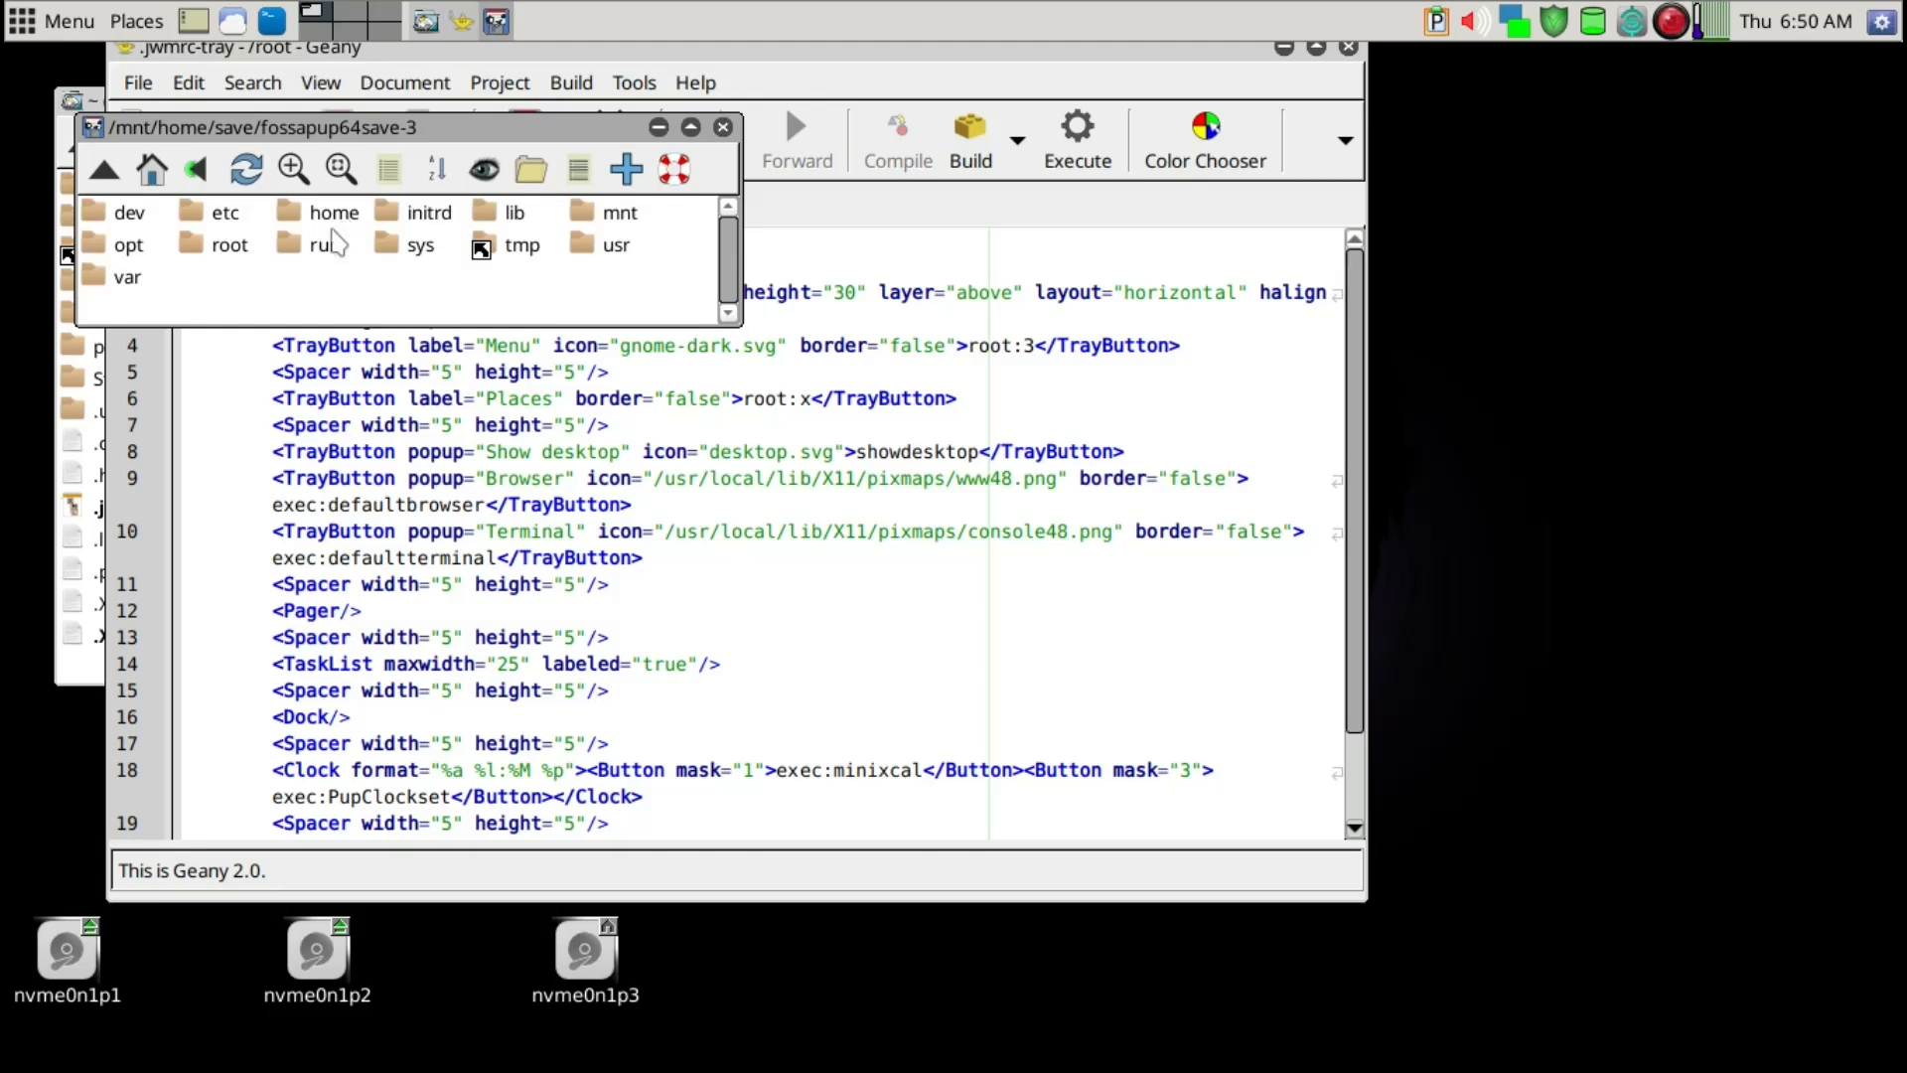
left_click(238, 249)
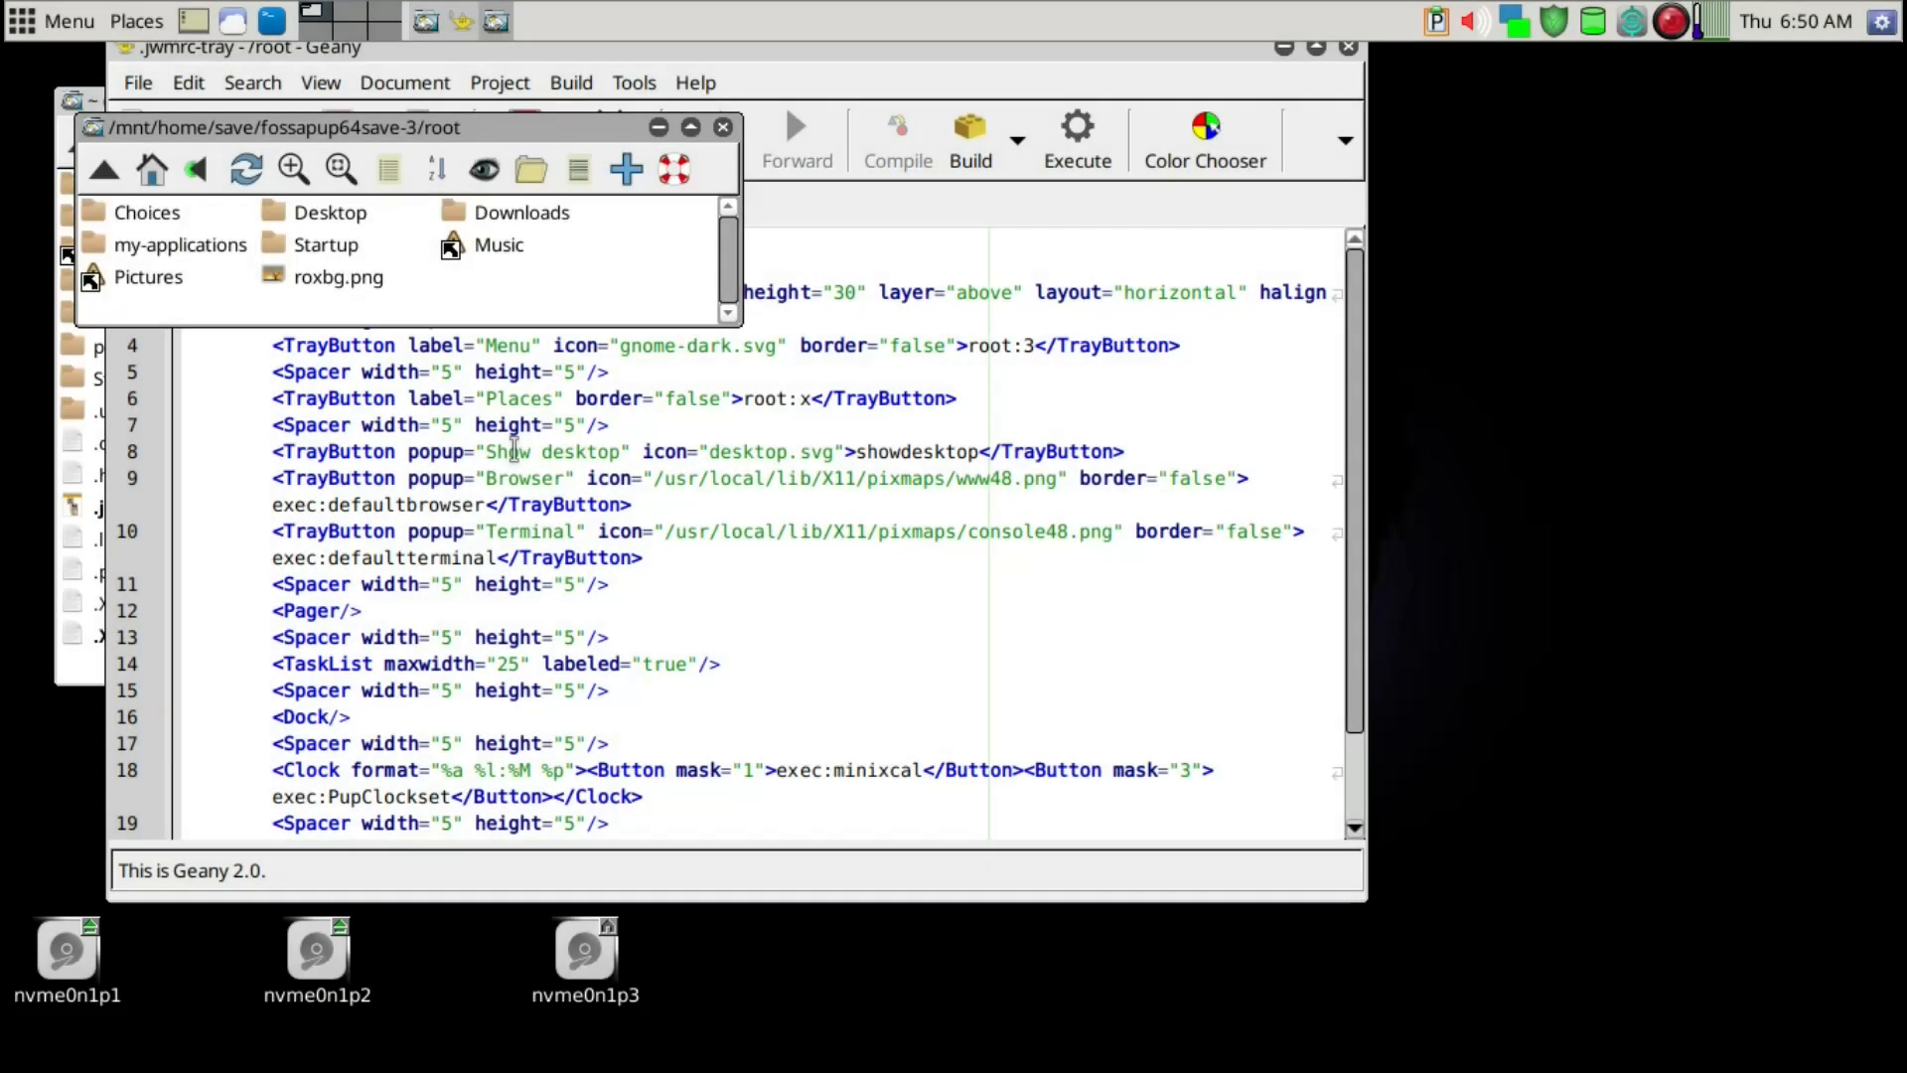
key("ctrl+h")
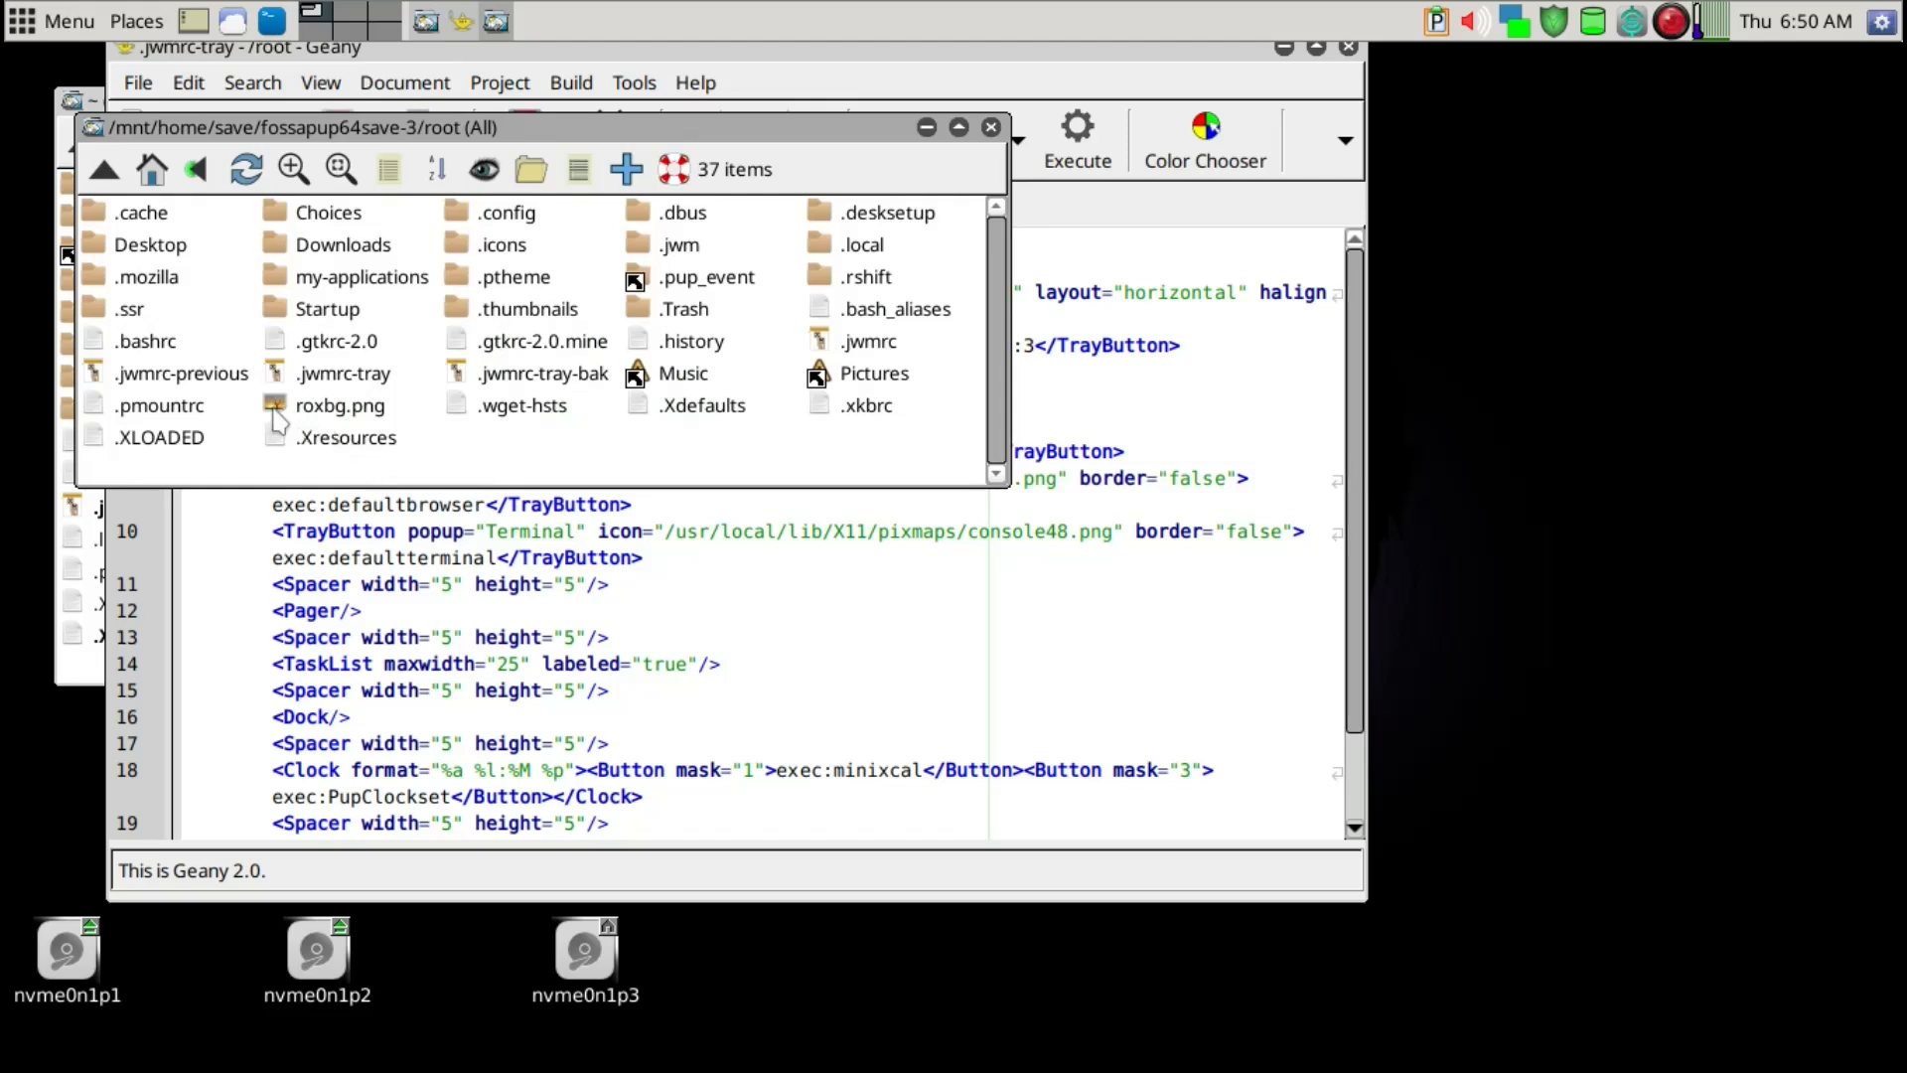
Open the .jwmrc-tray file from fossapup64save-3/root in Geany and minimize the file manager window.
left_click_drag(350, 378, 884, 616)
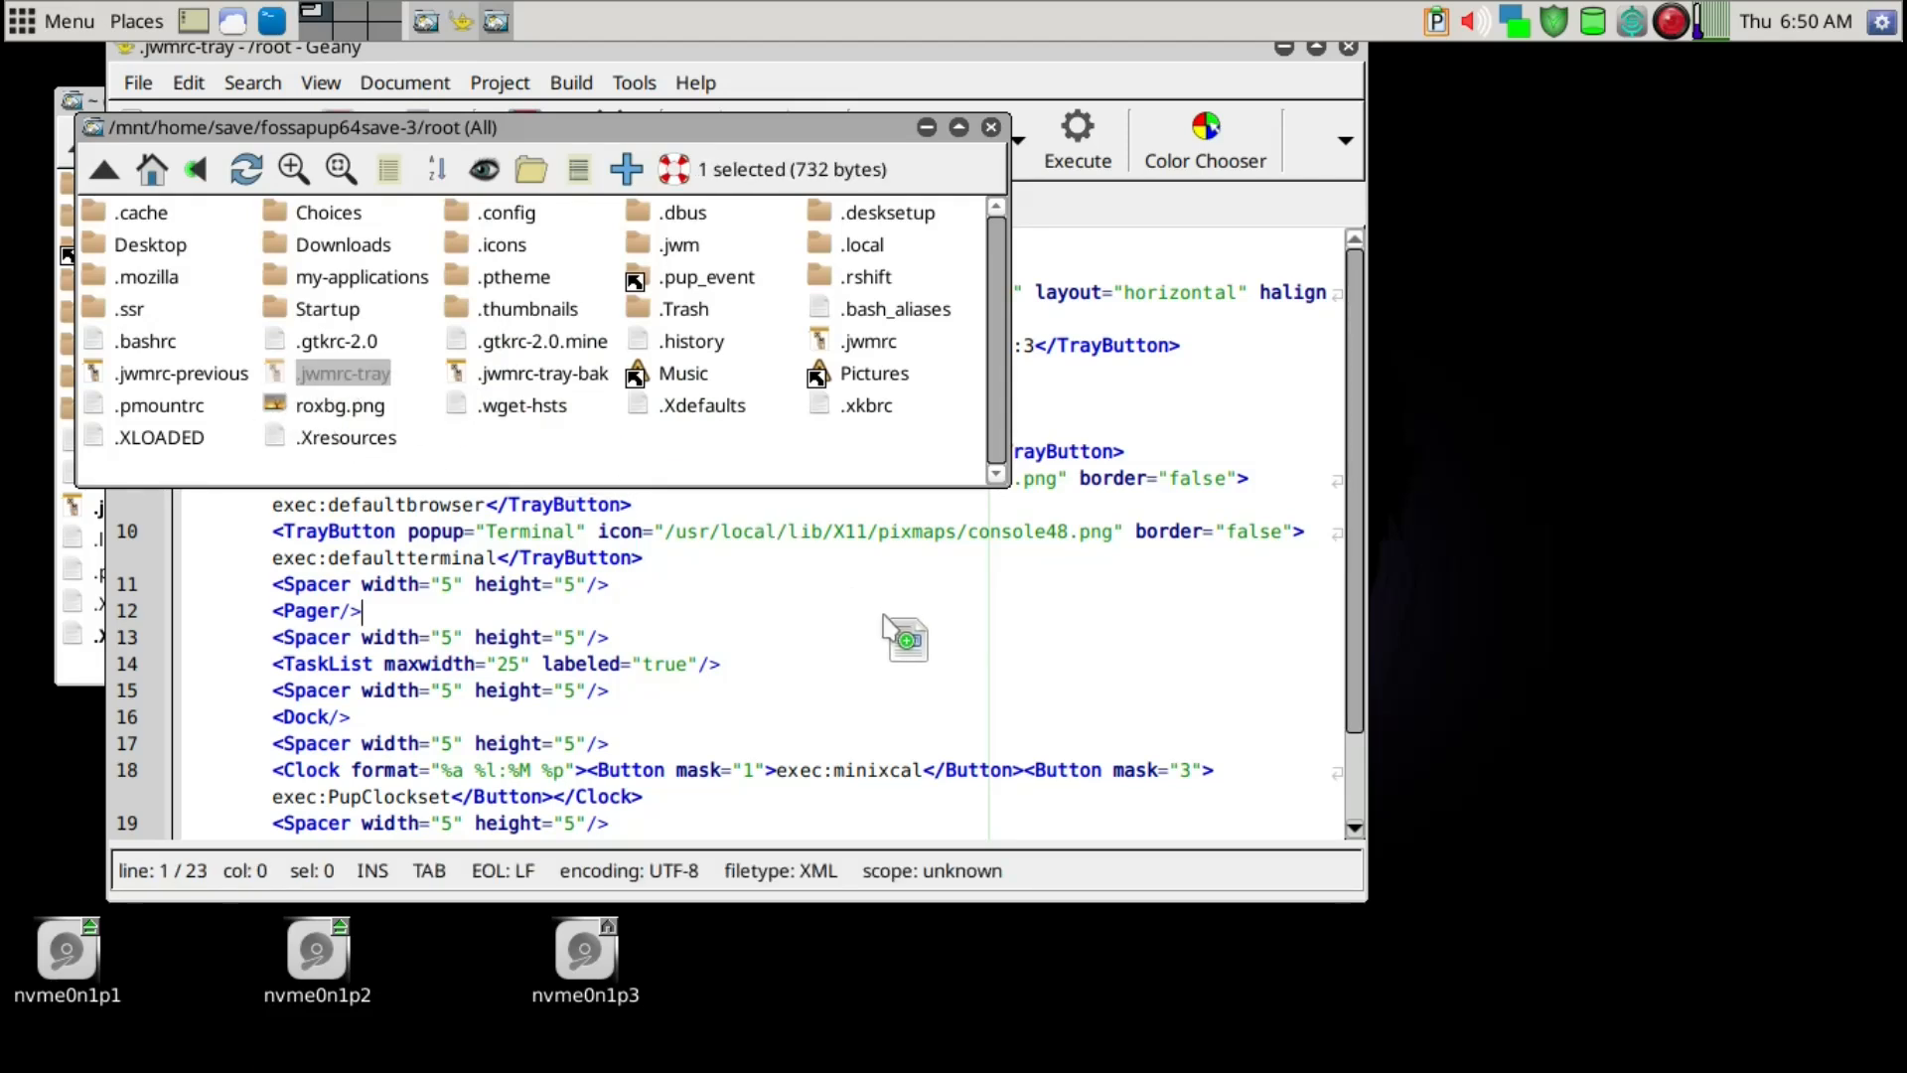
left_click_drag(884, 616, 884, 614)
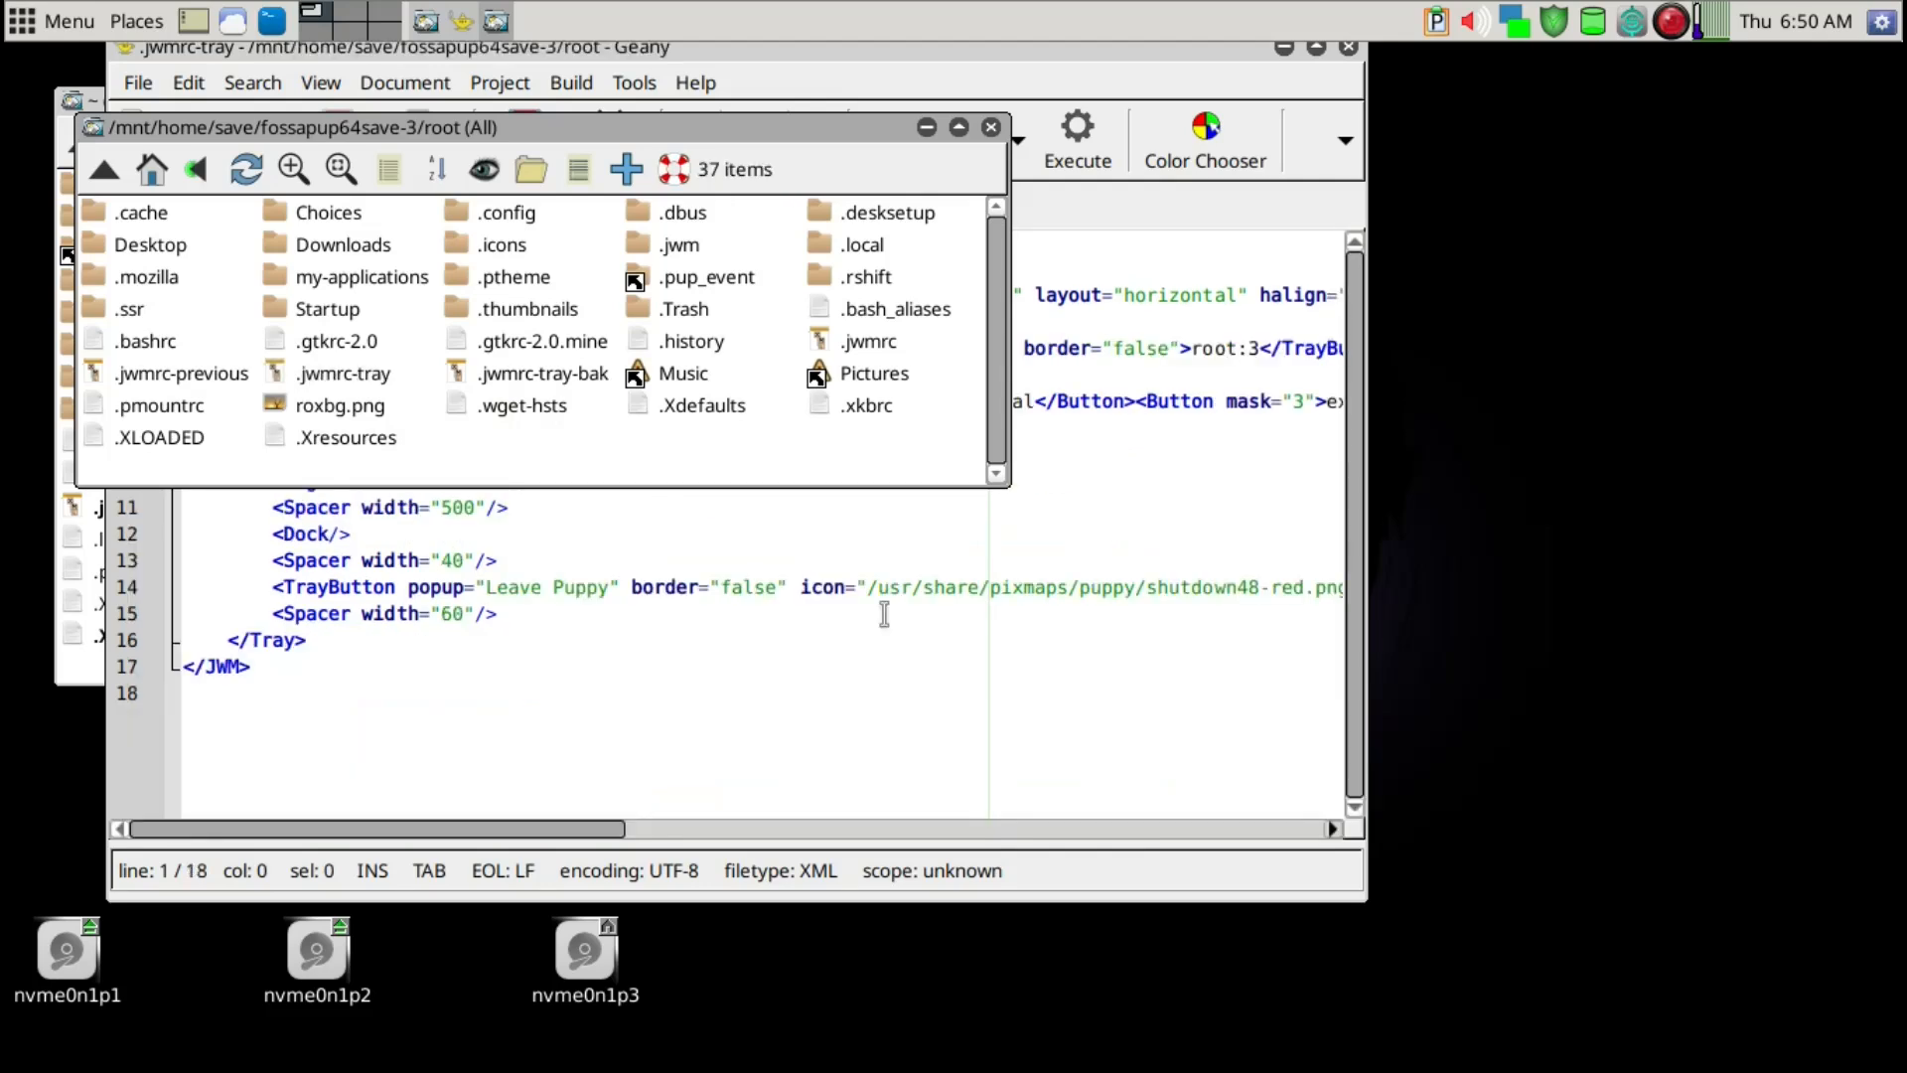
left_click(924, 130)
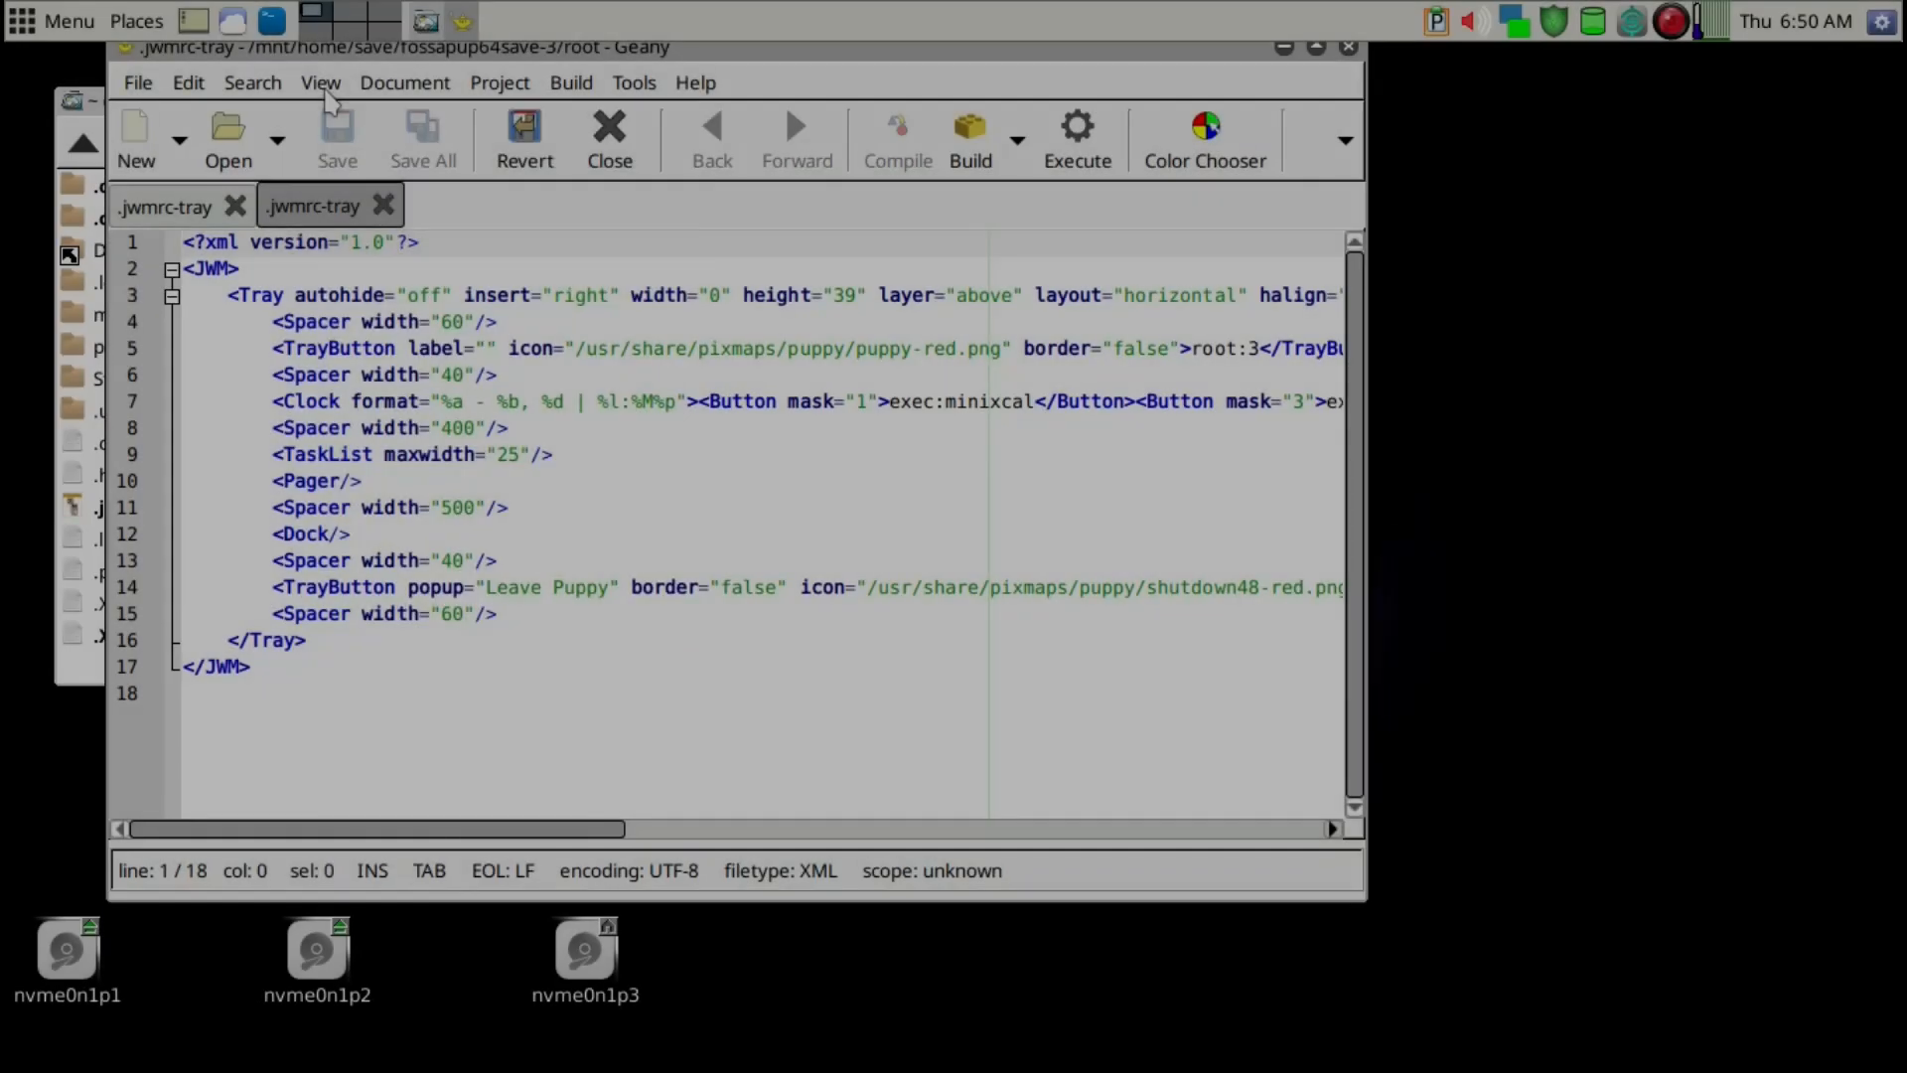
Set Geany's editor font size to 14, keeping Monospace Regular.
left_click(320, 82)
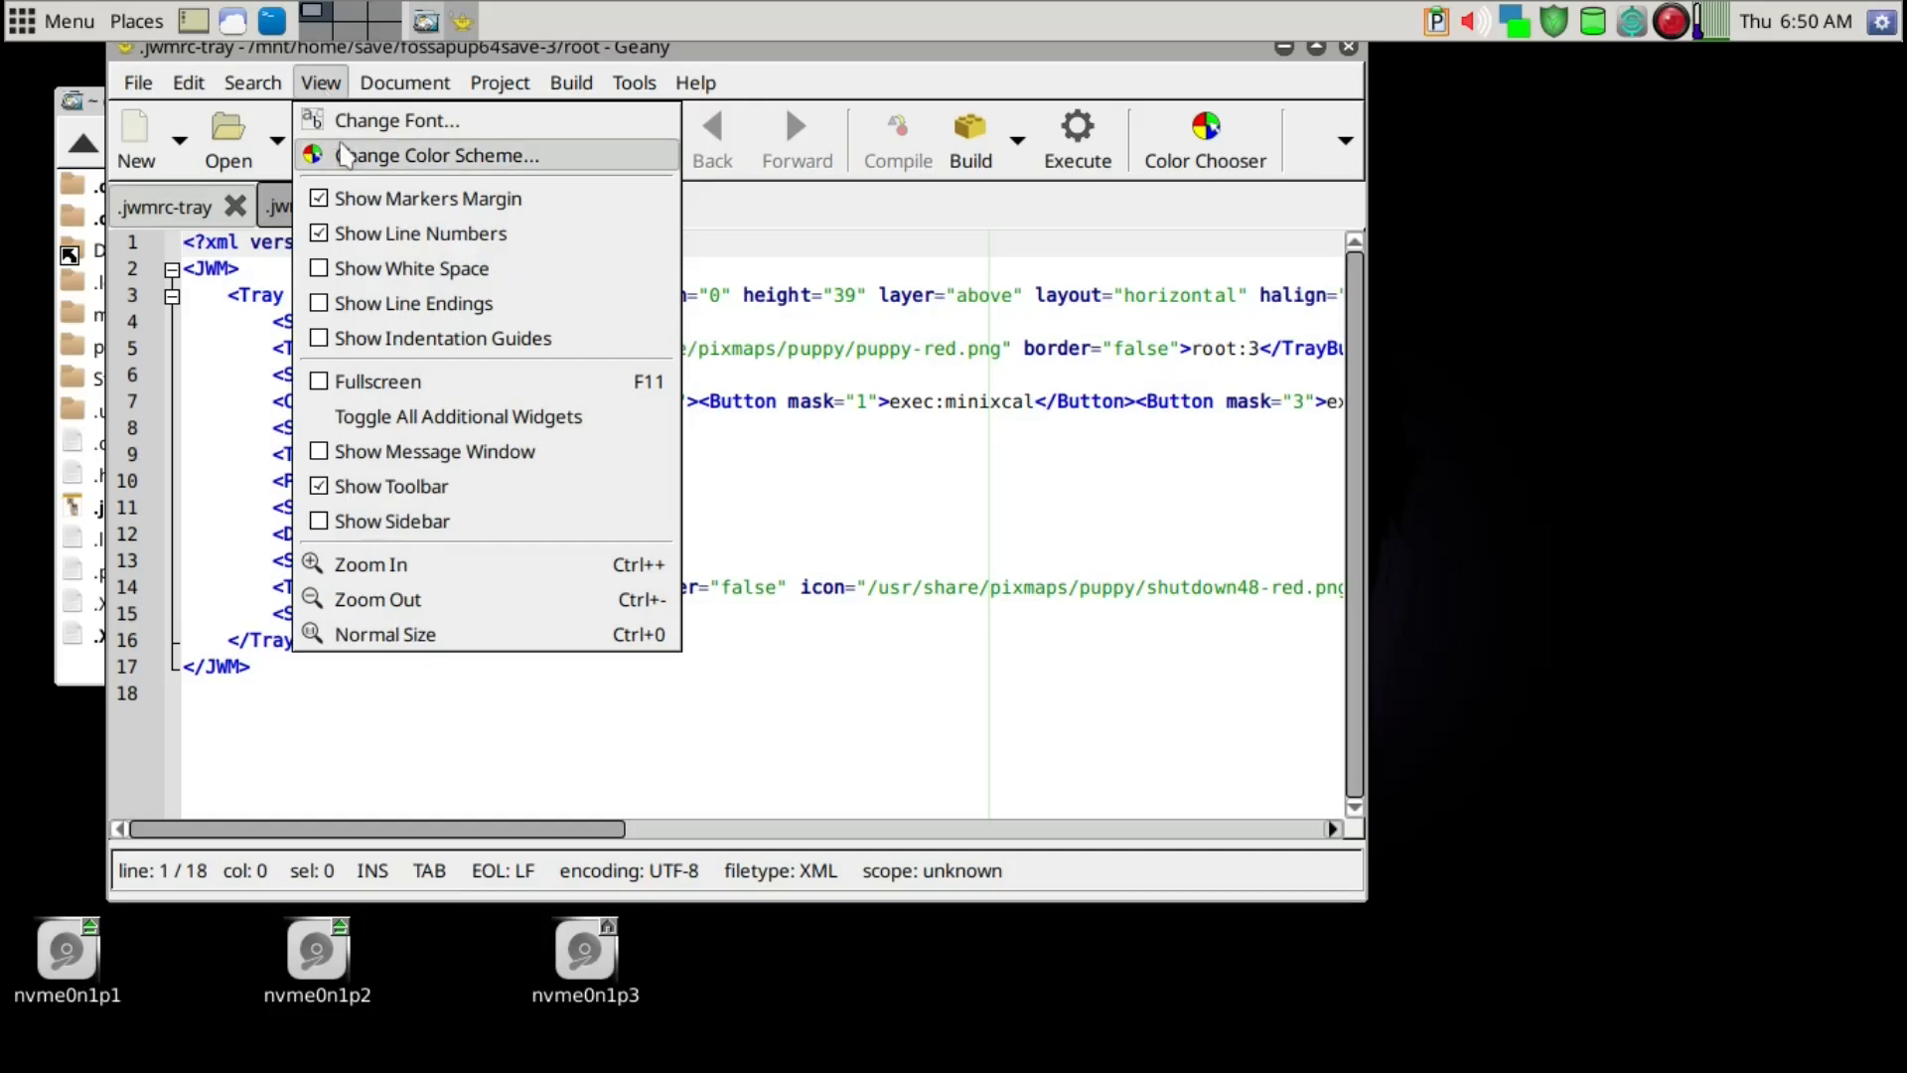
left_click(349, 120)
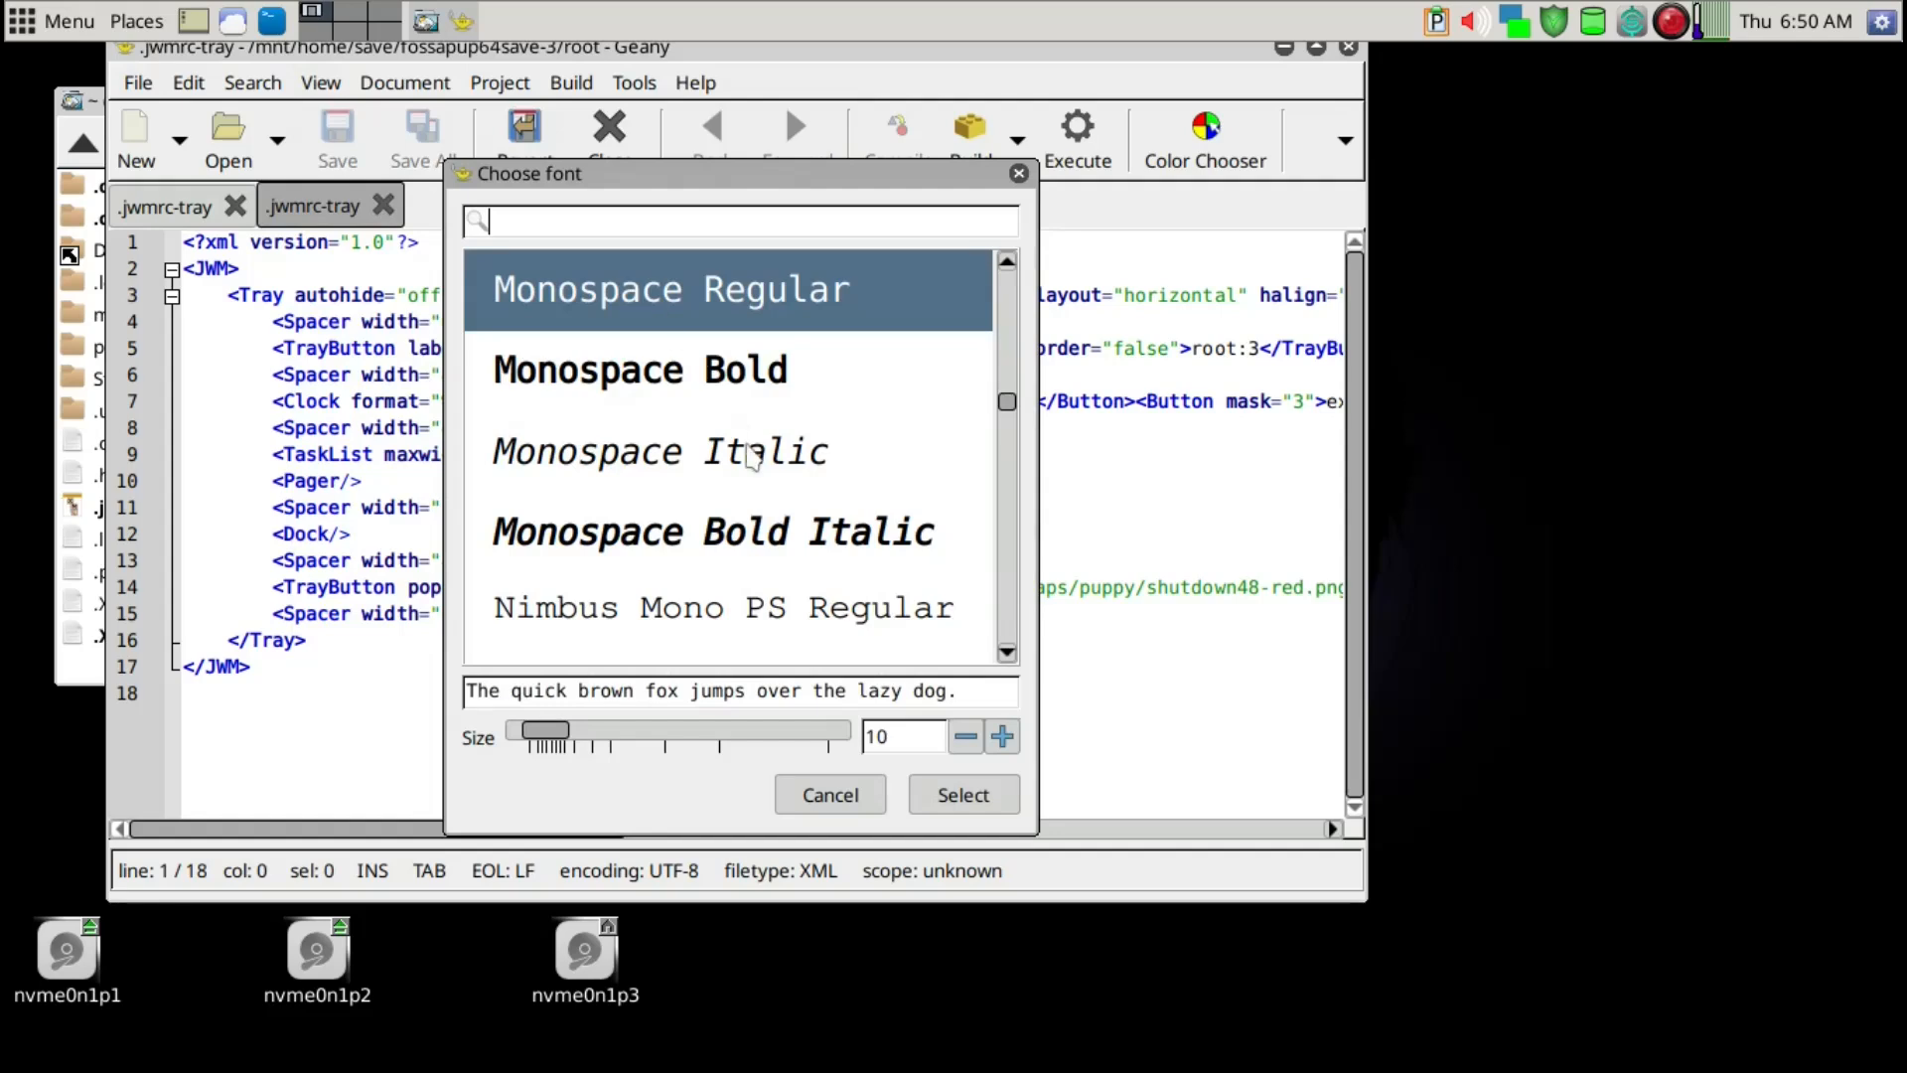
left_click(1002, 736)
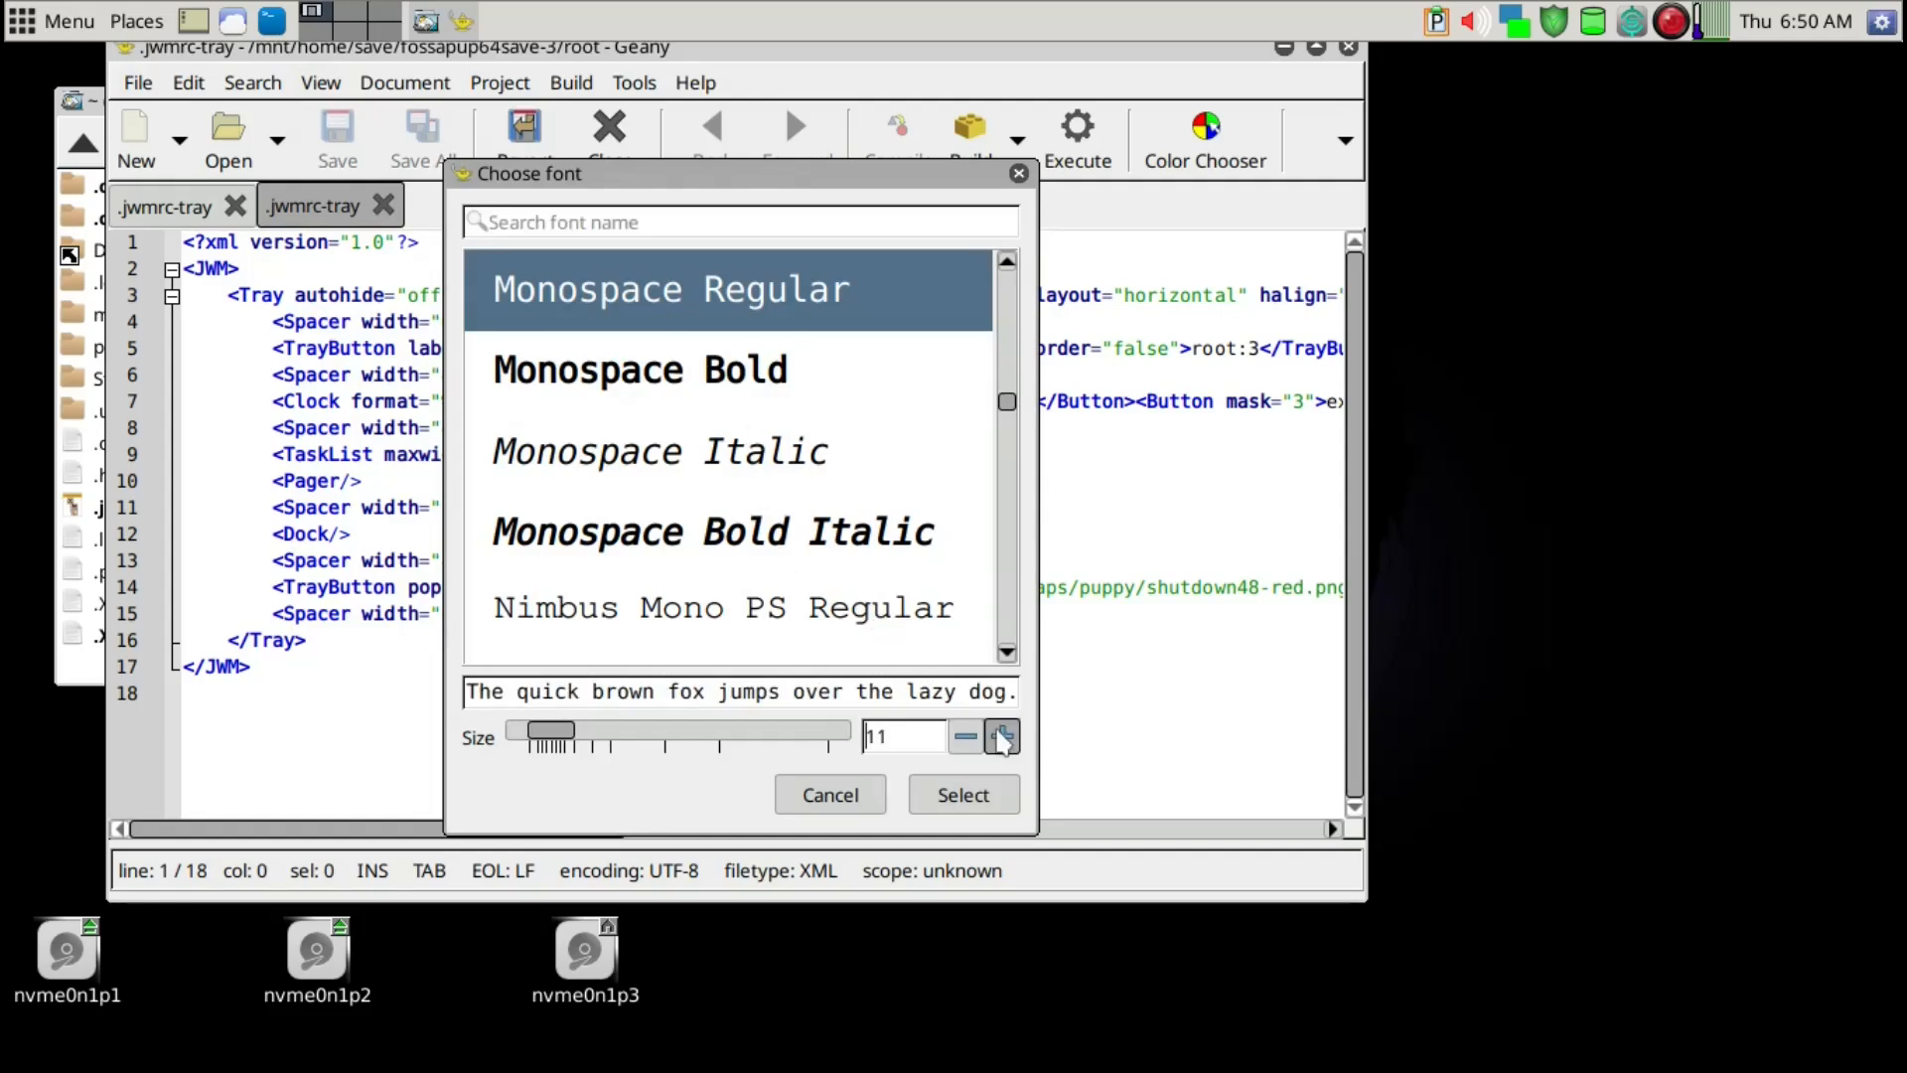
left_click(1002, 736)
left_click(1002, 736)
left_click(1002, 736)
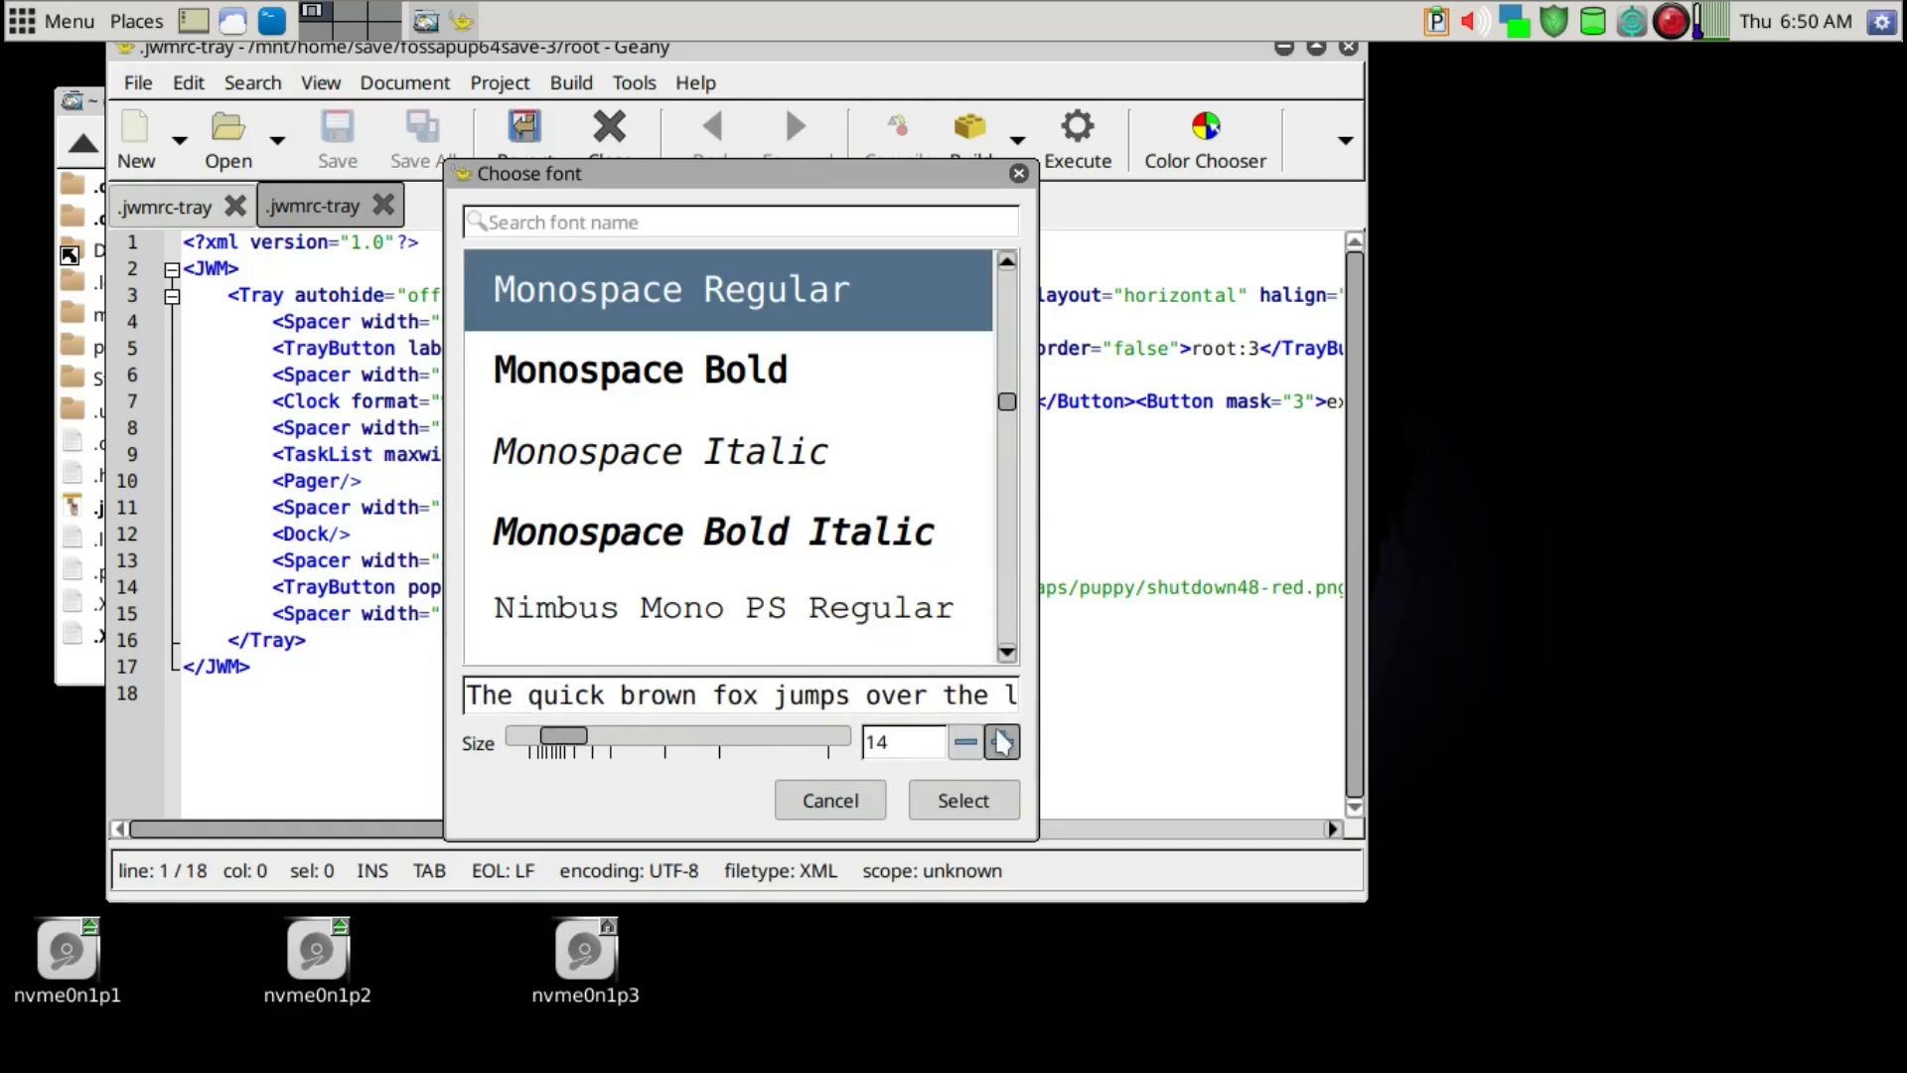
left_click(983, 794)
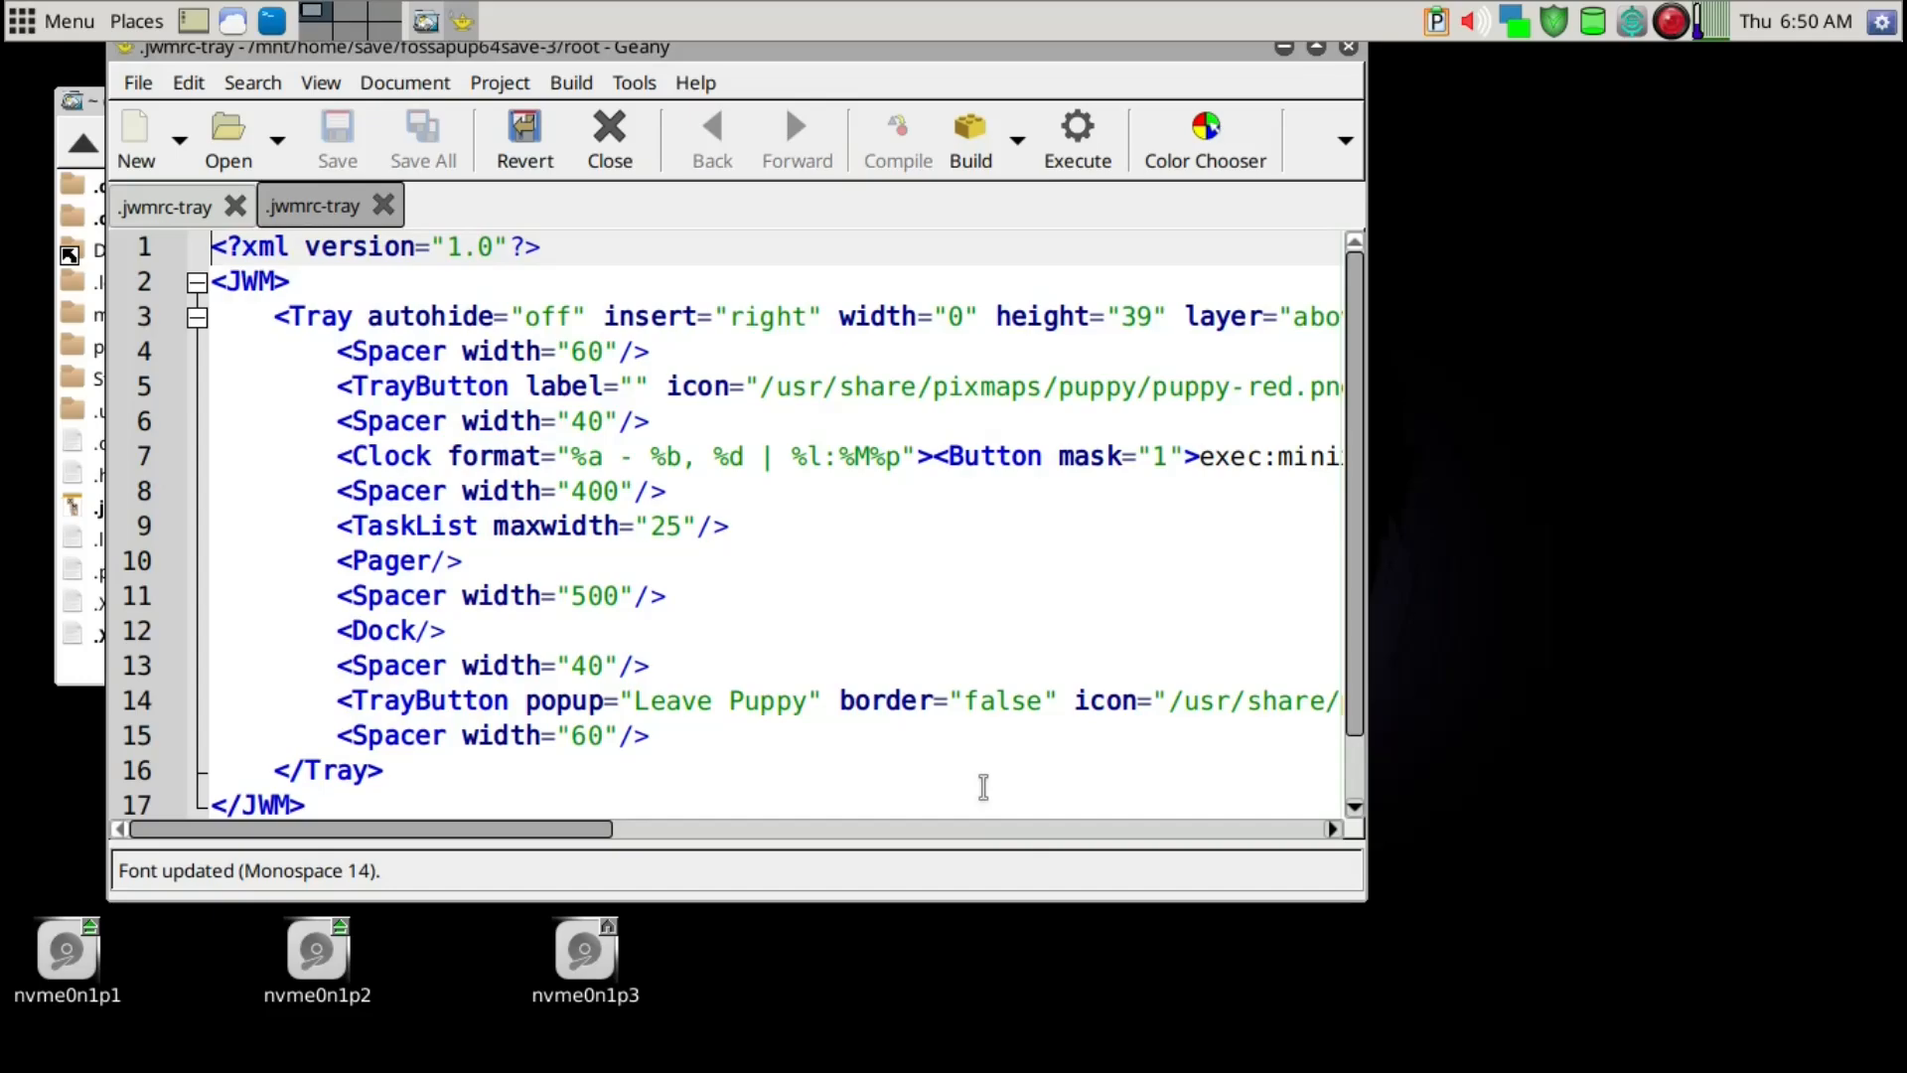
Maximize the Geany window and enable line wrapping for the fossapup64save-3 .jwmrc-tray file.
key("alt+F10")
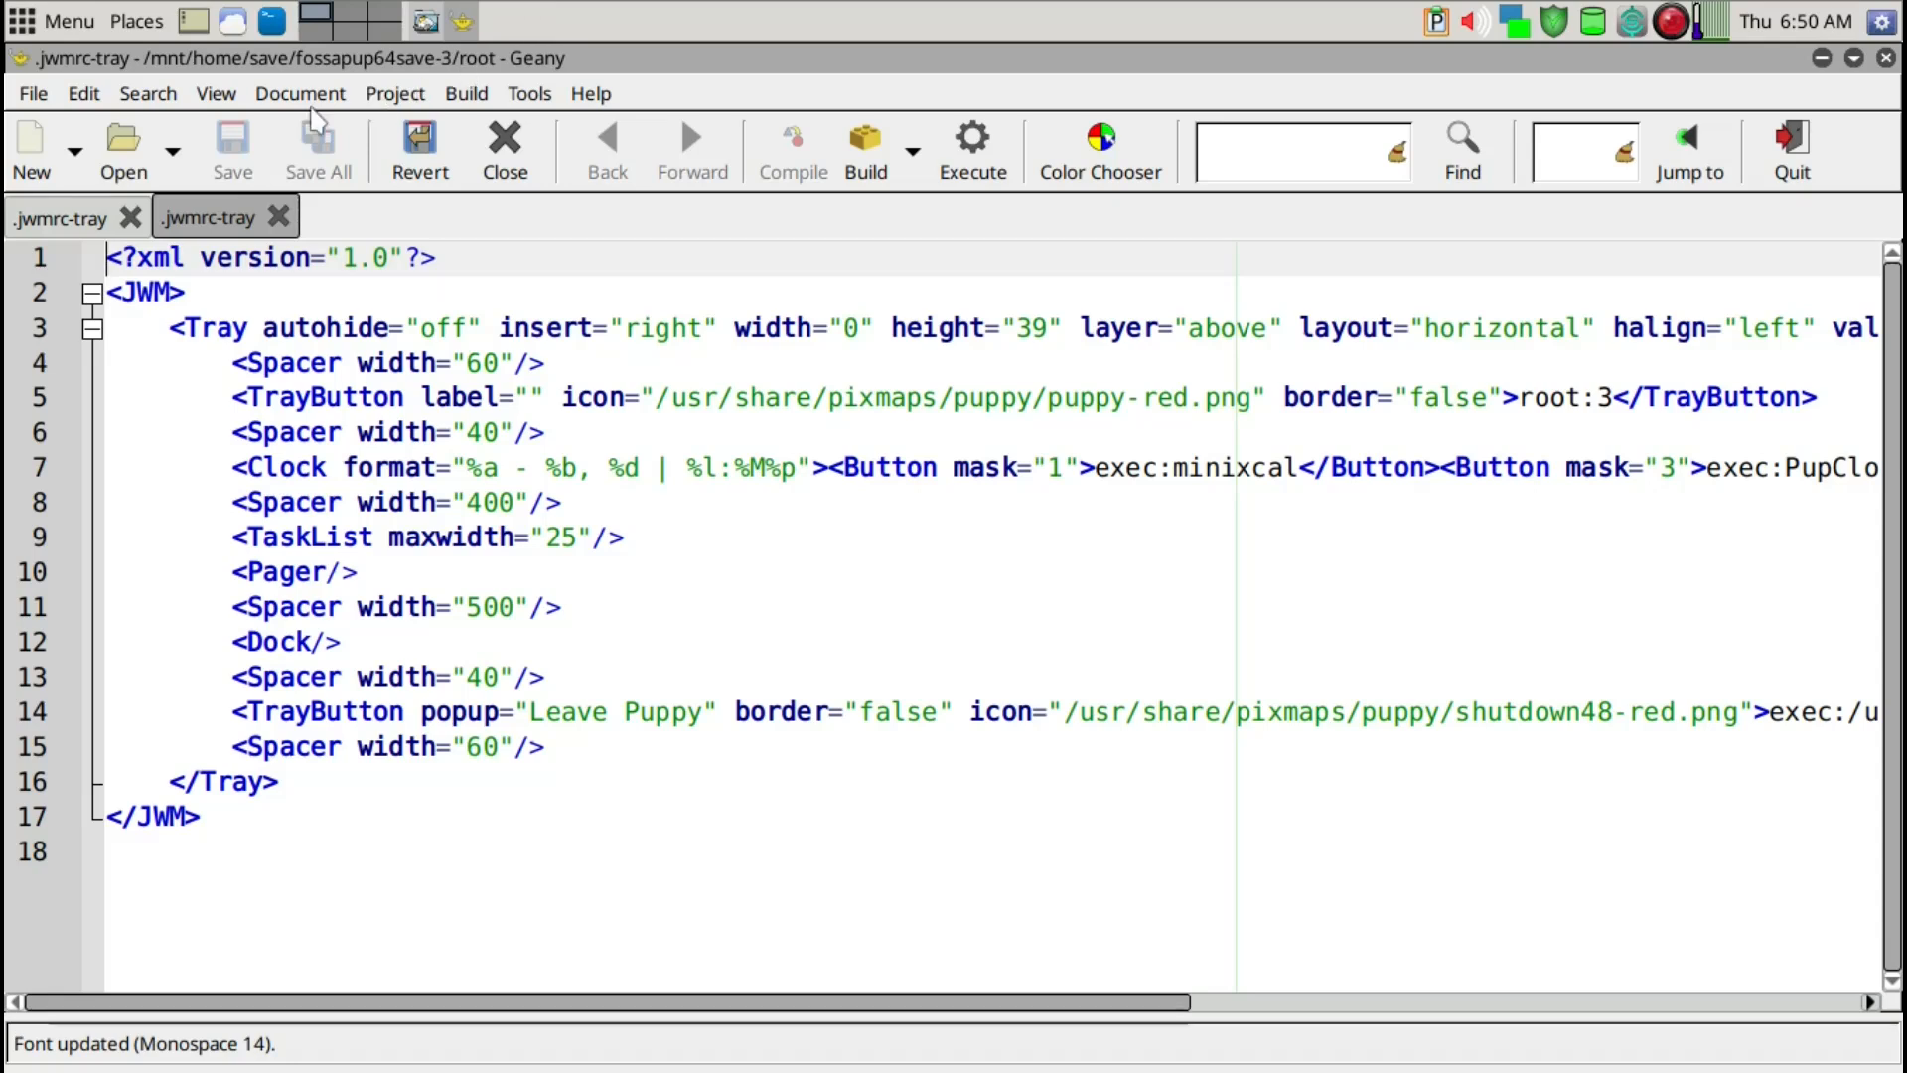
left_click(310, 91)
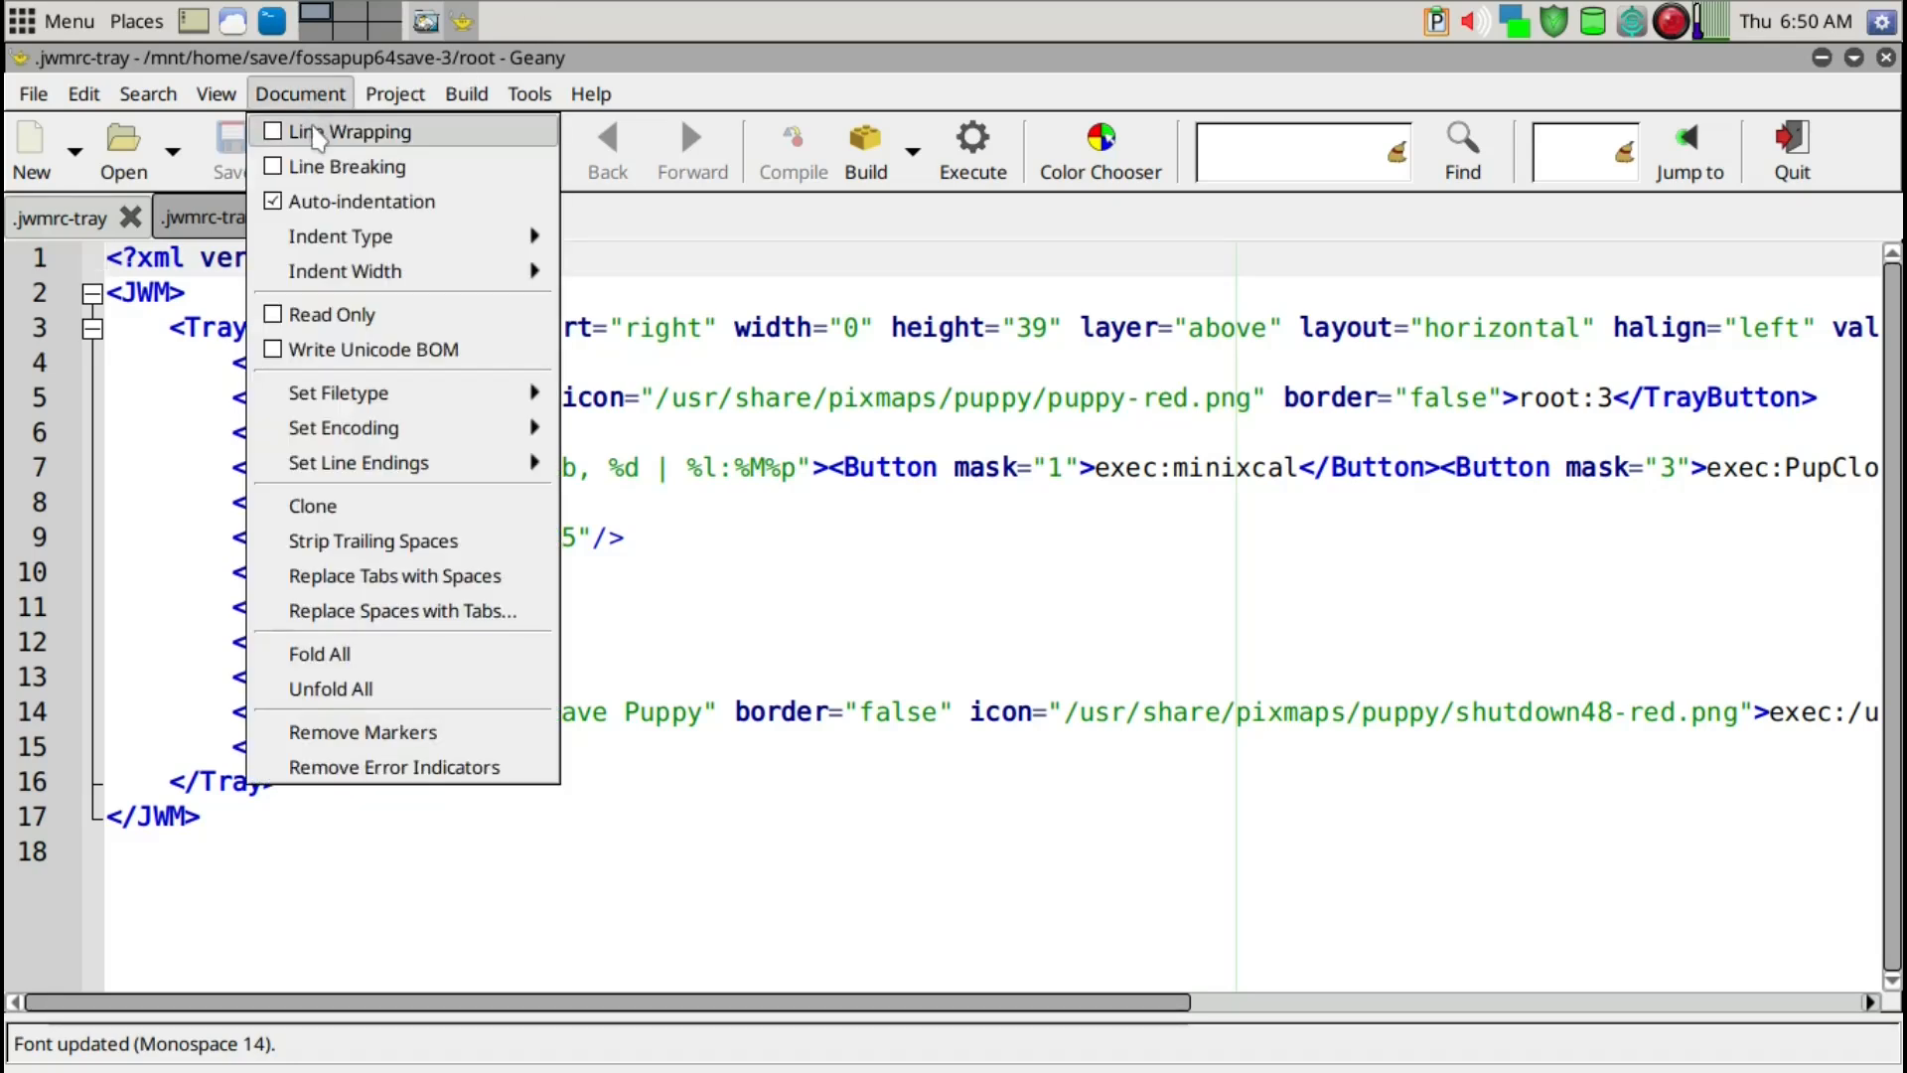
left_click(314, 131)
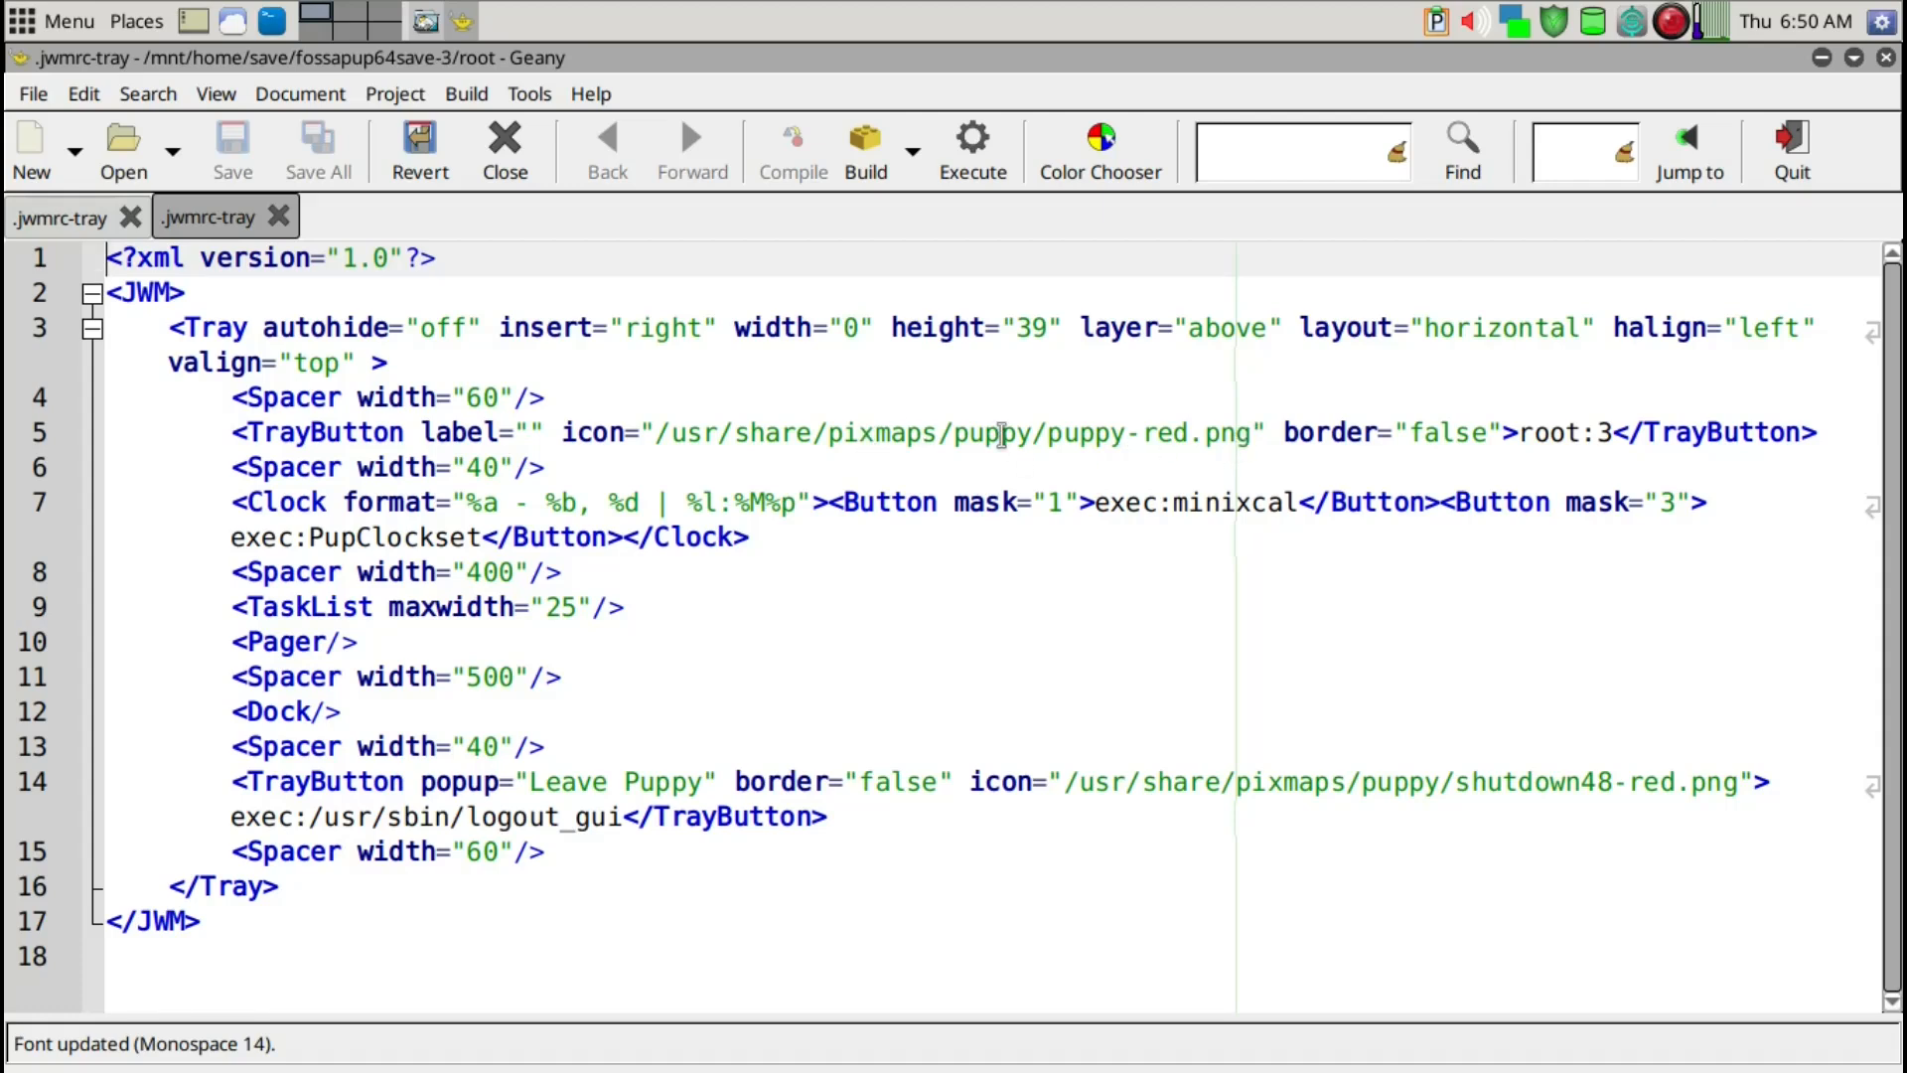
Replace the entire contents of /root/.jwmrc-tray with a copy of the fossapup64save-3 .jwmrc-tray text.
left_click(1049, 433)
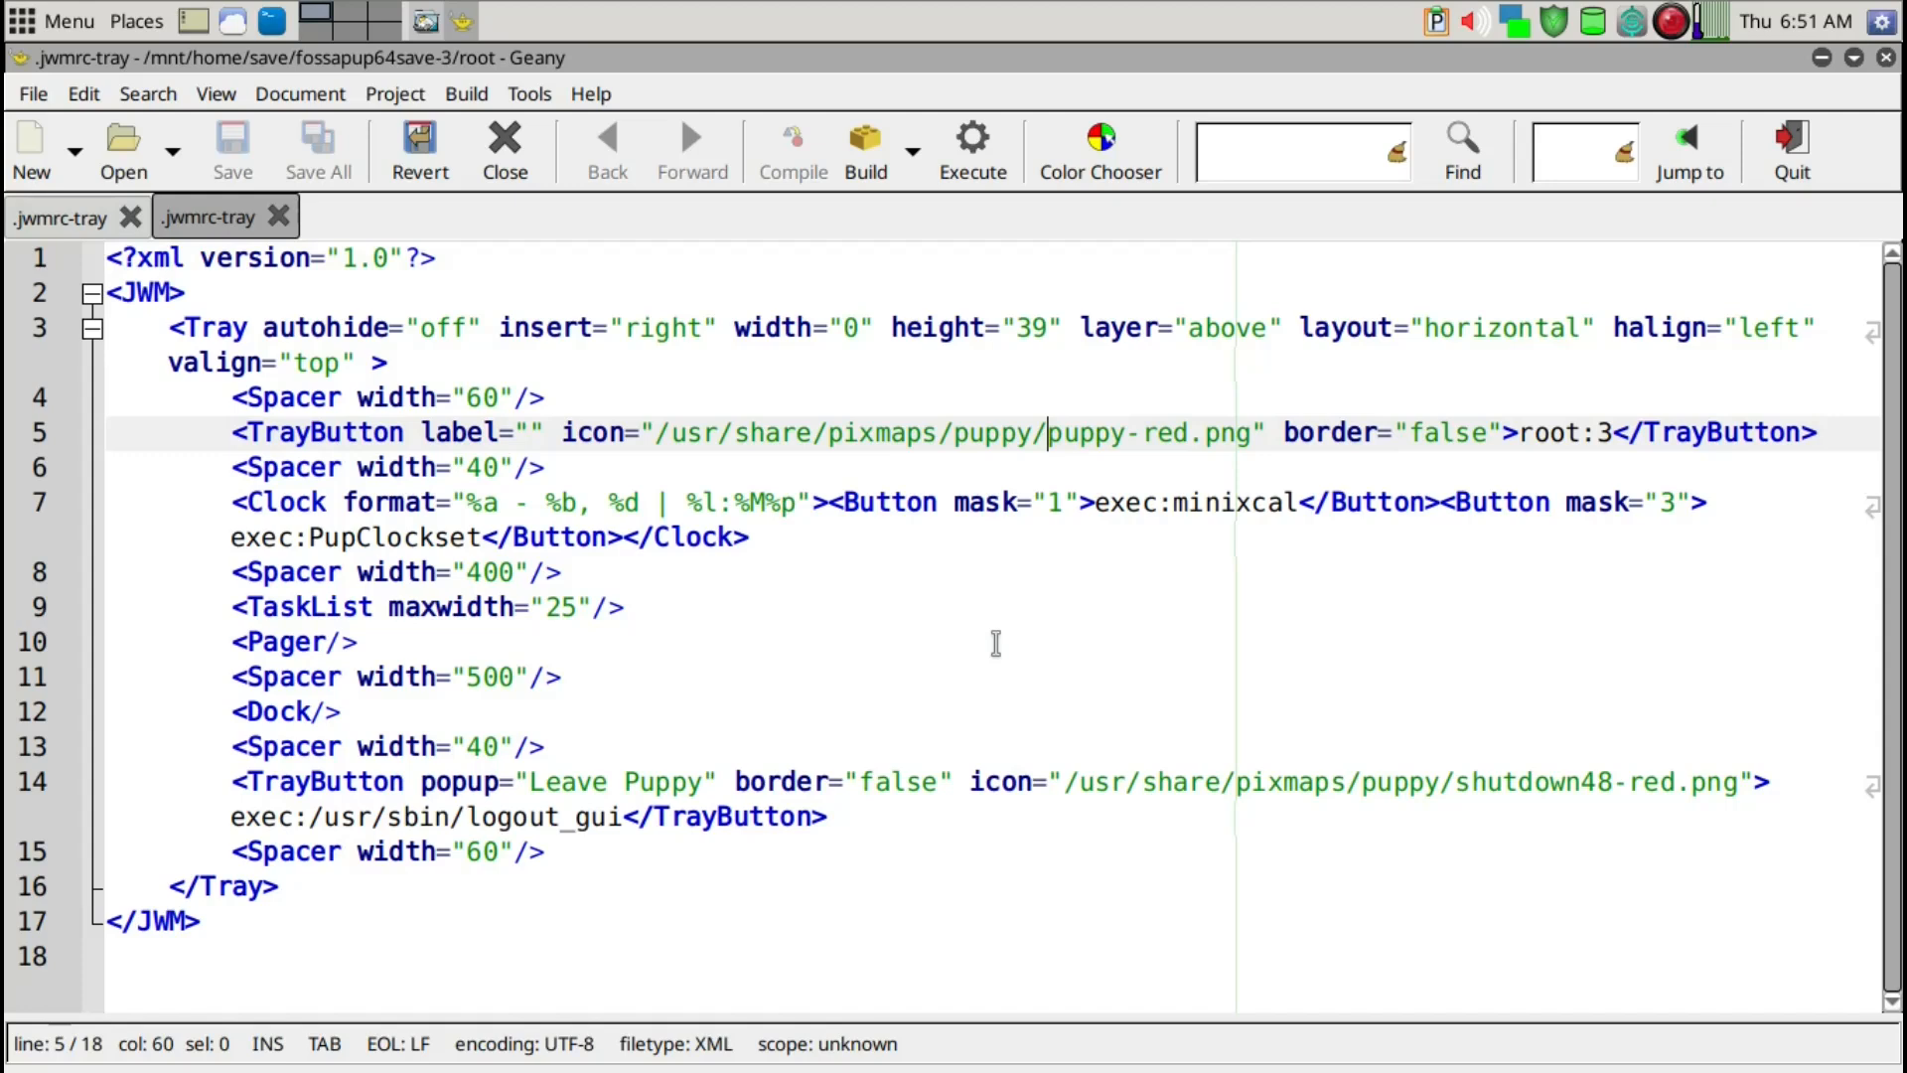
key("ctrl+a")
key("ctrl+c")
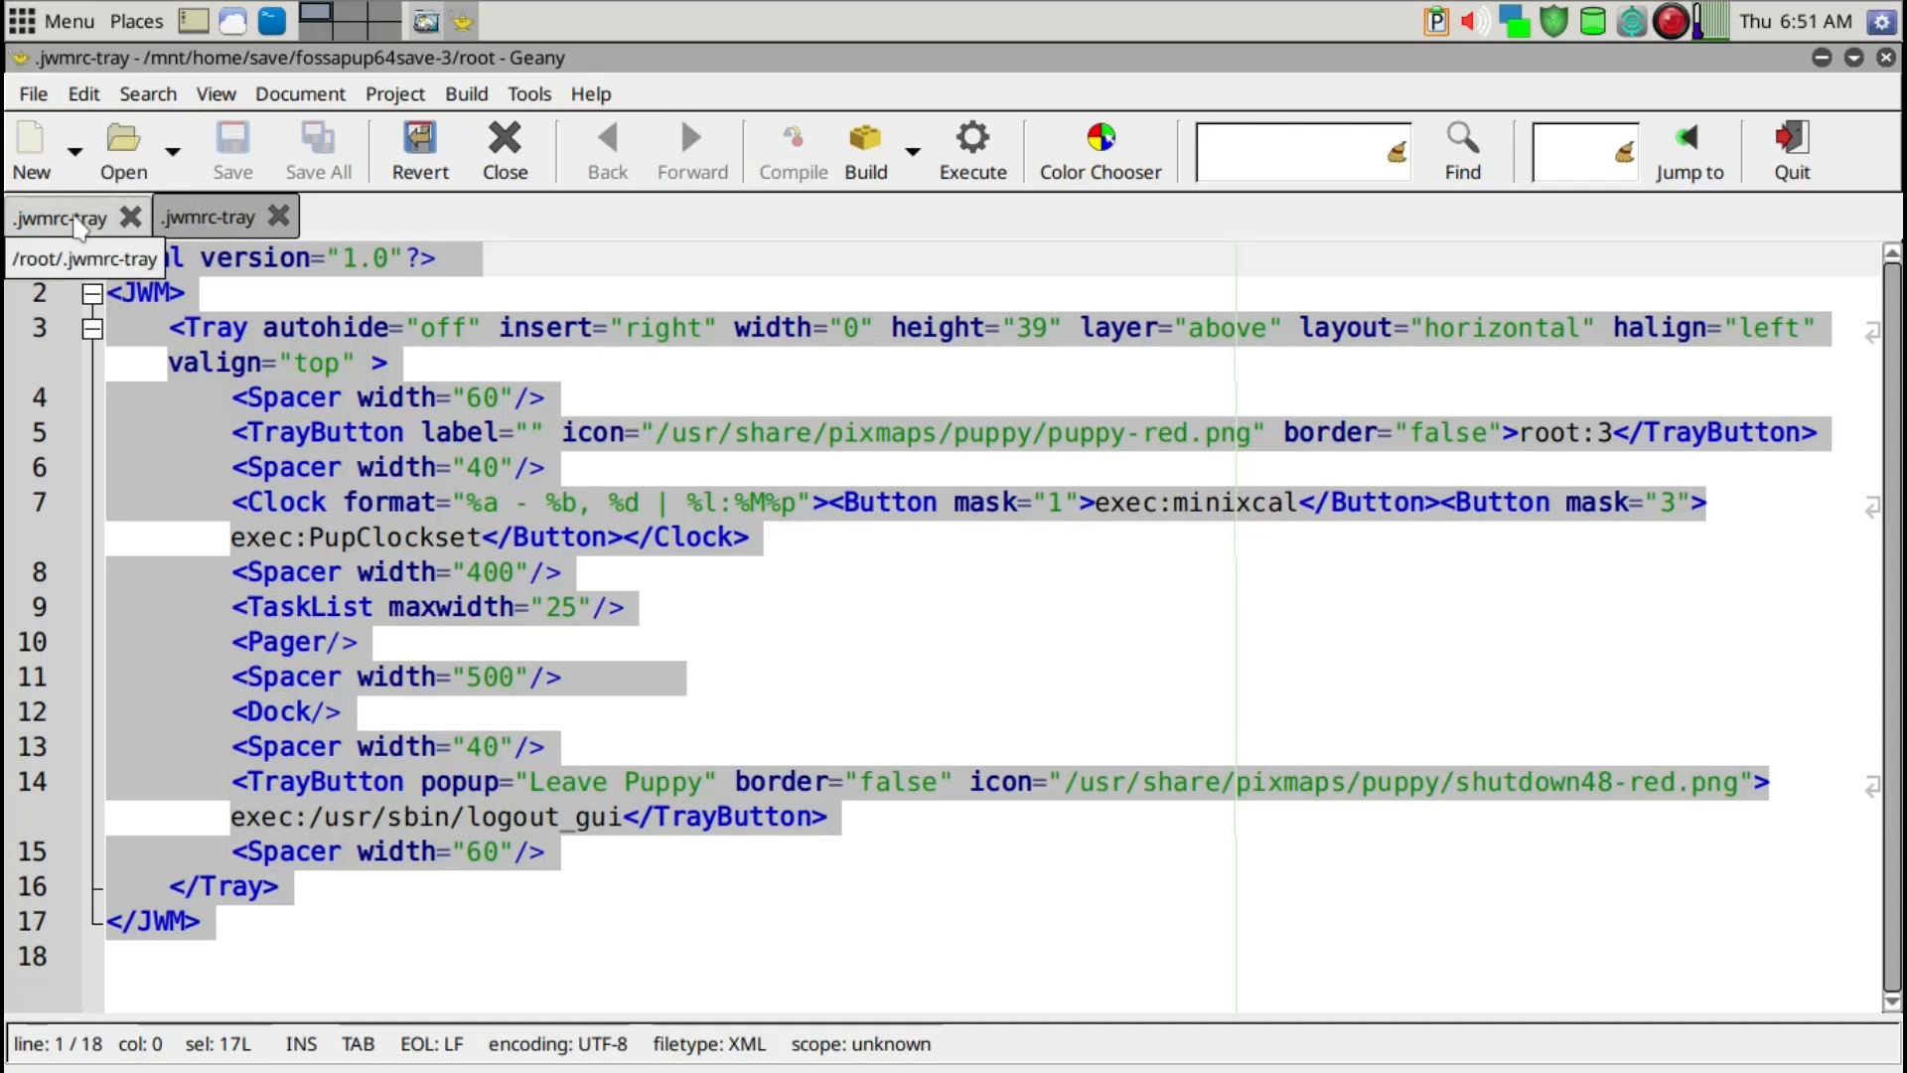
left_click(76, 221)
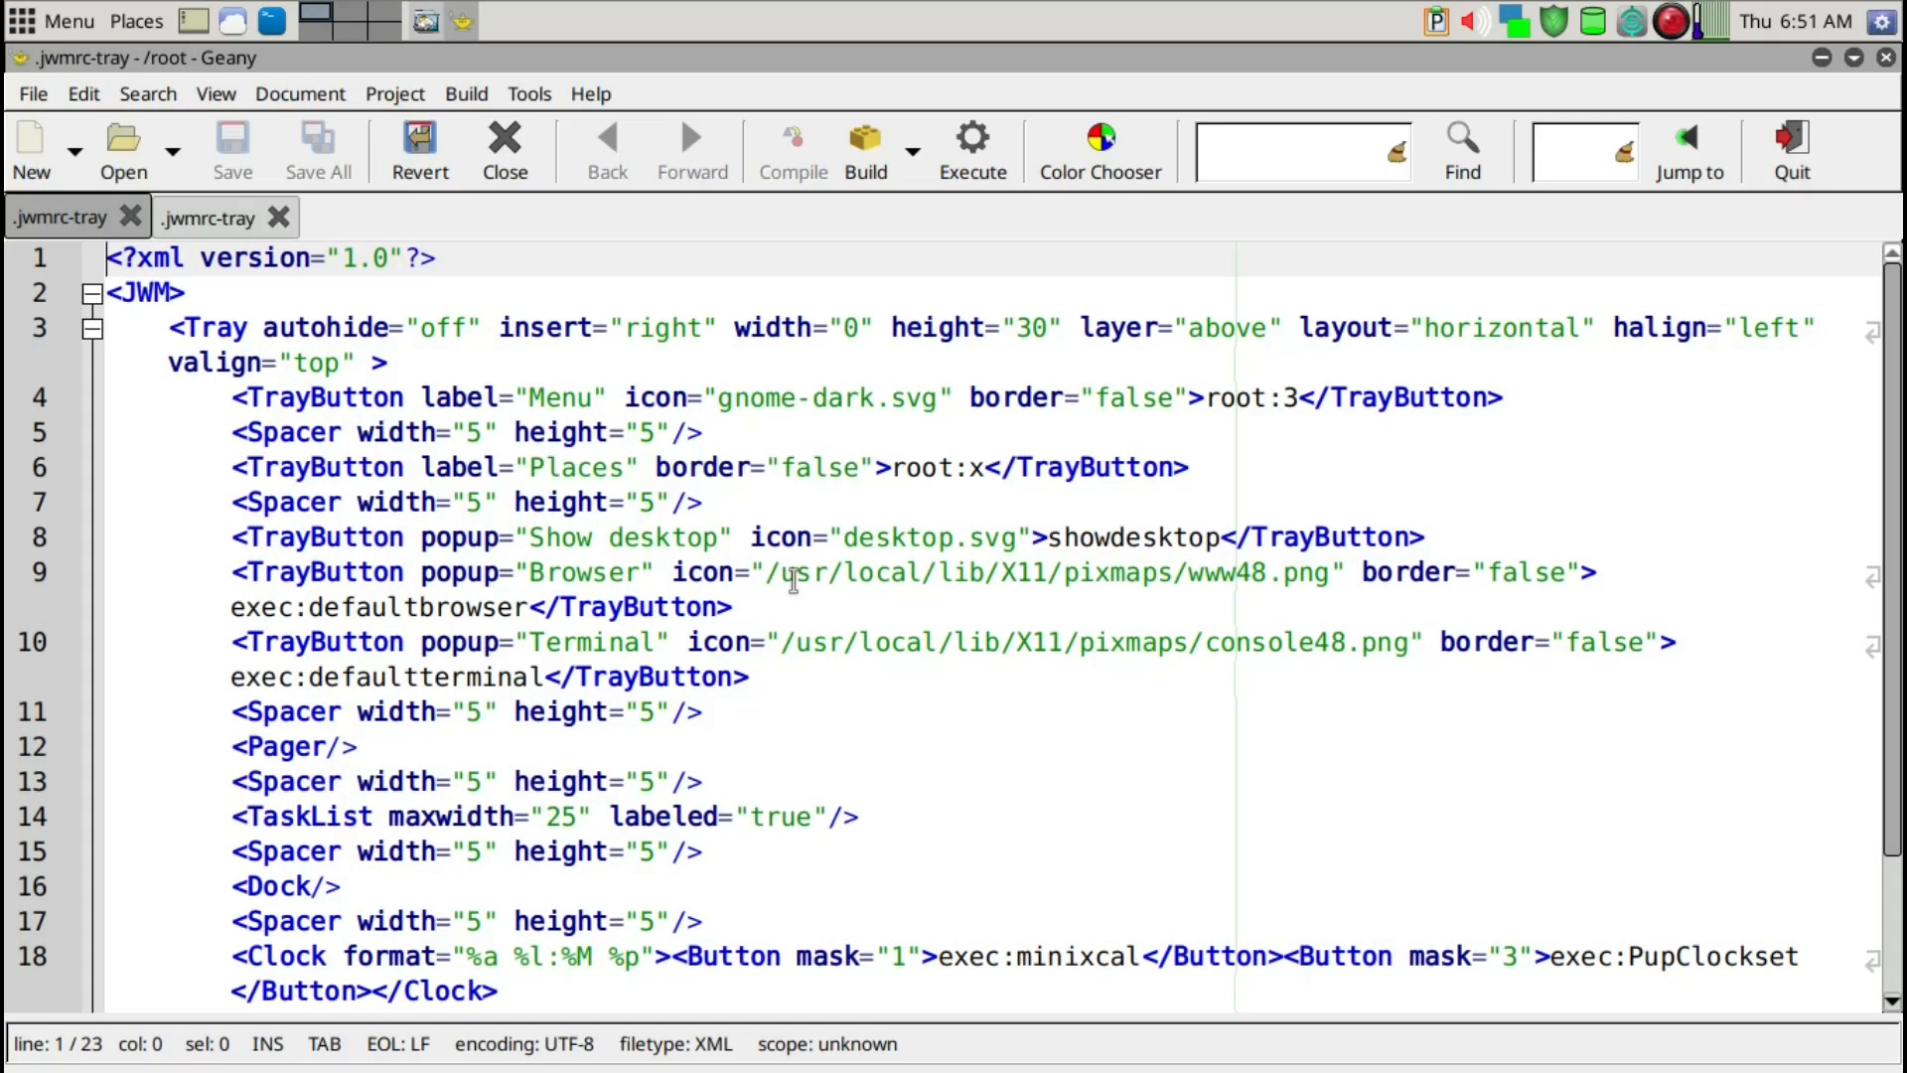
key("ctrl+a")
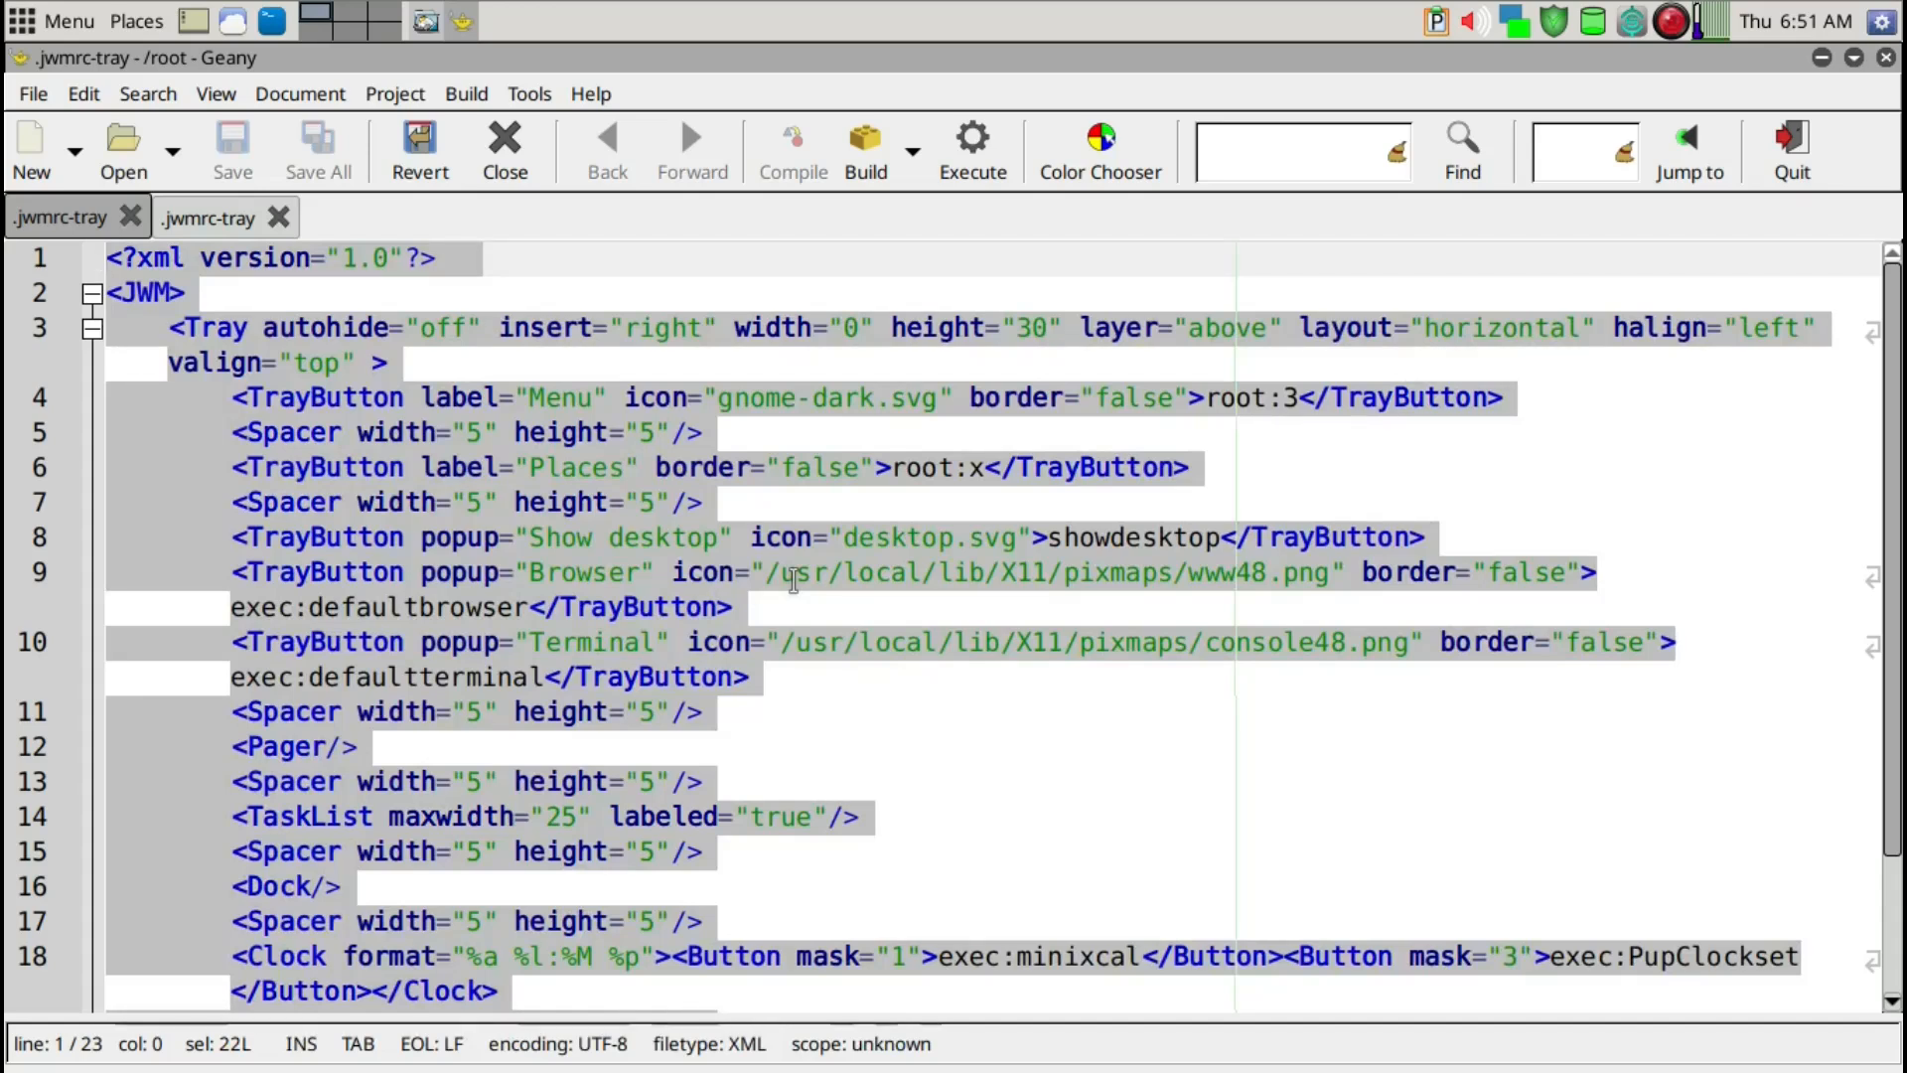
key("ctrl+v")
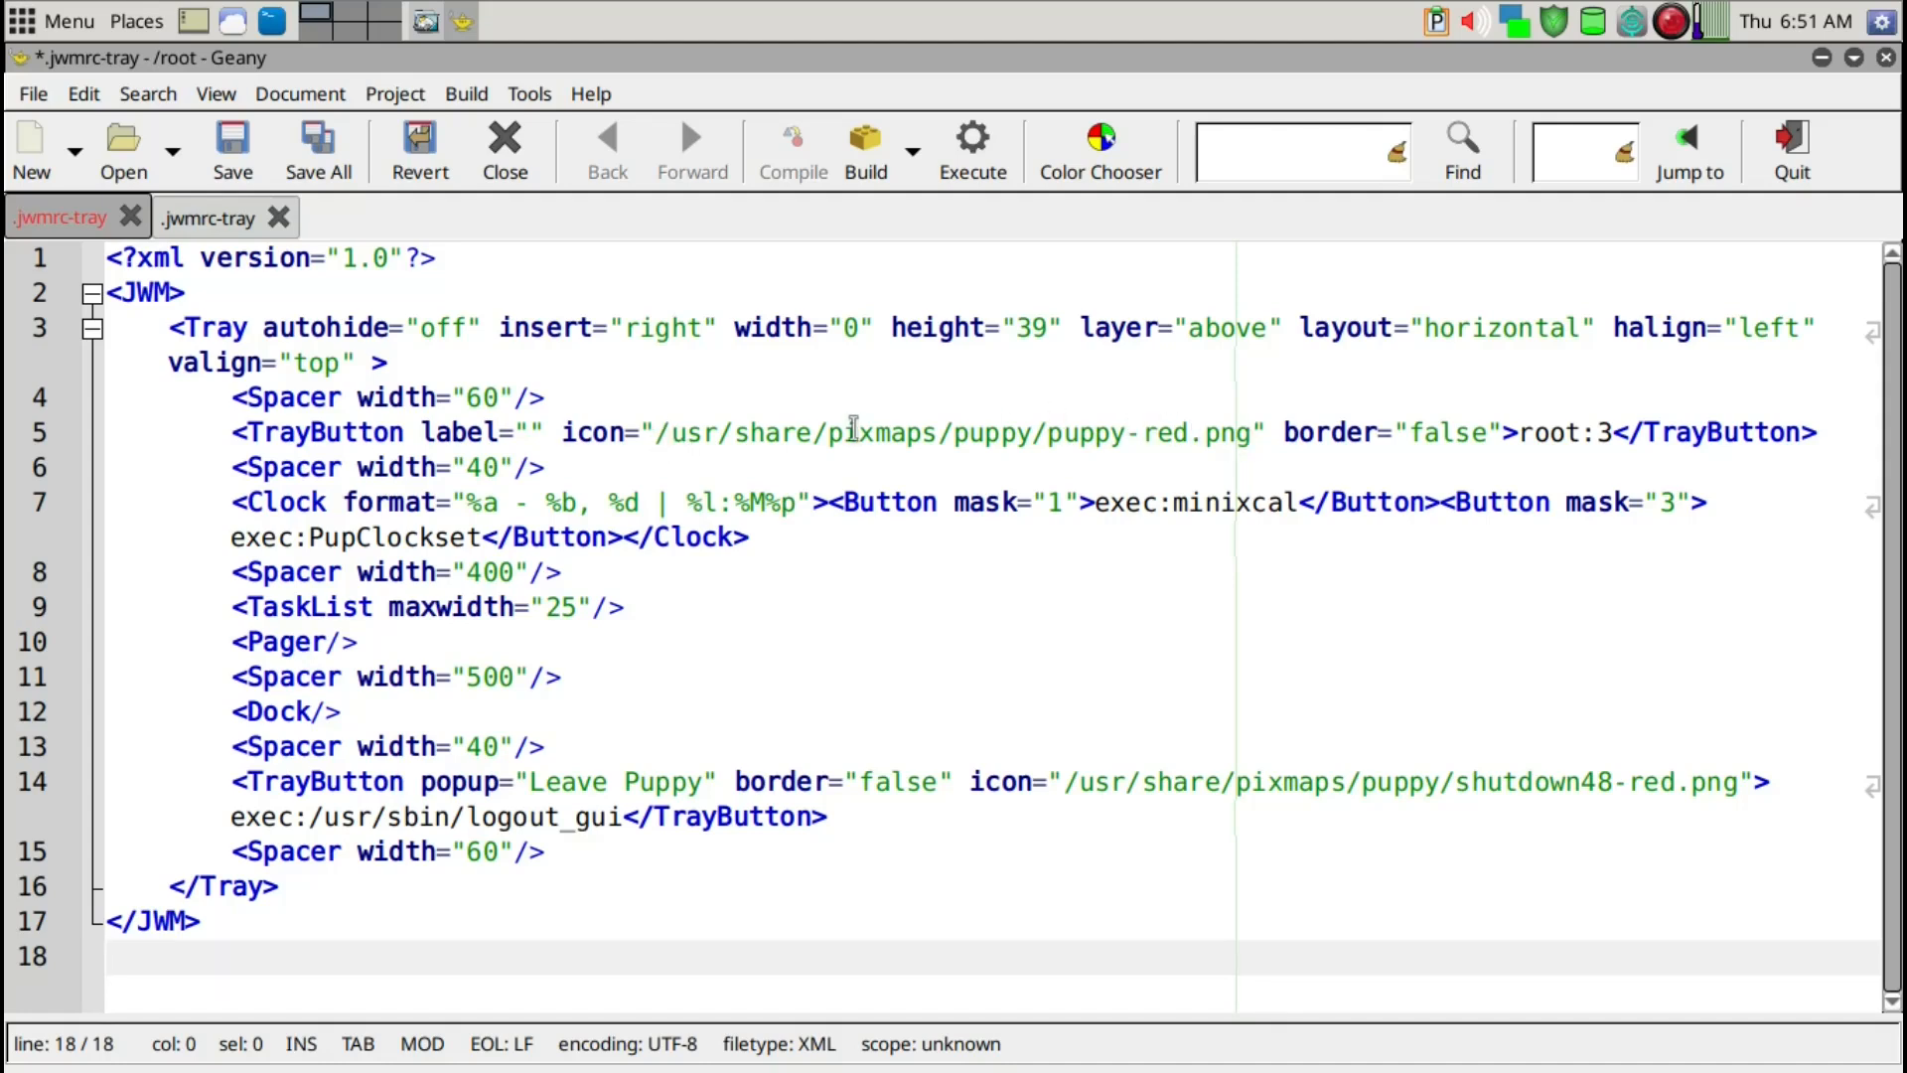
Save the replaced /root/.jwmrc-tray file, quit Geany and close the home folder window.
left_click(856, 434)
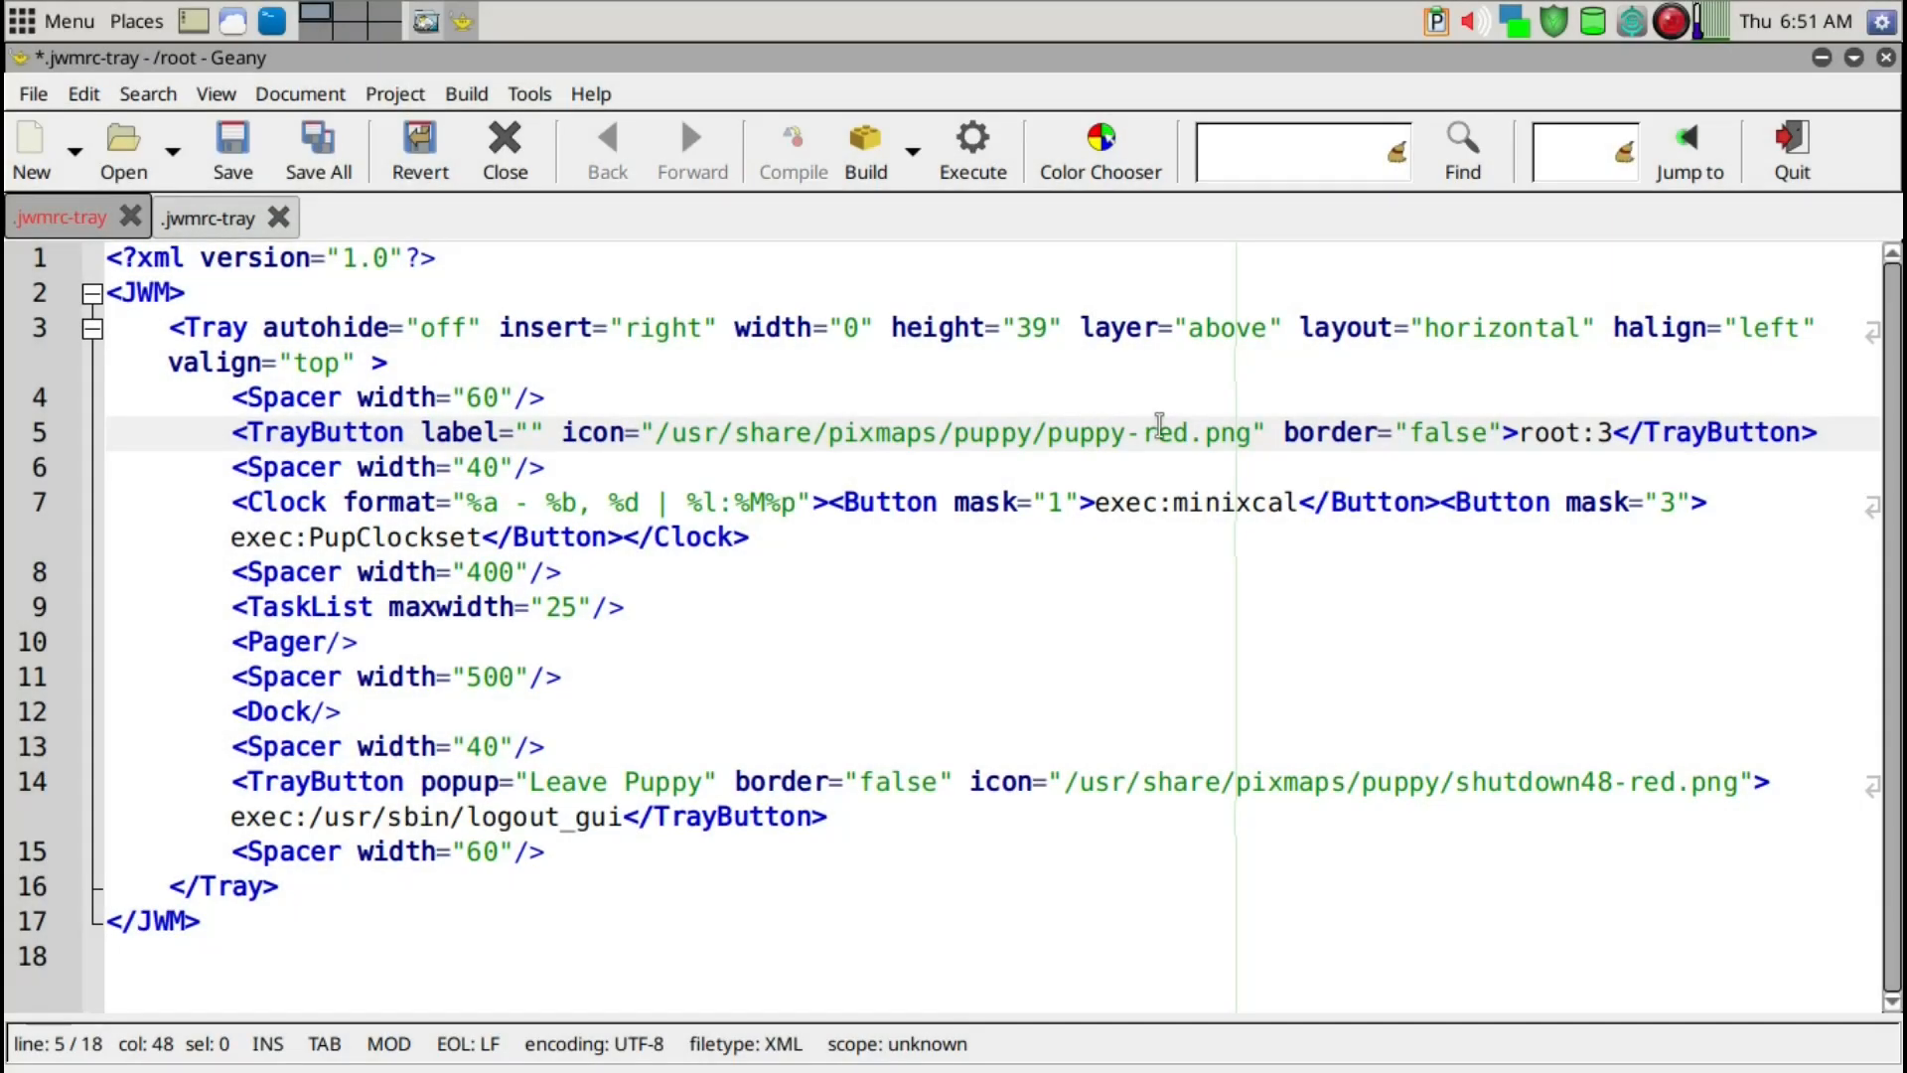
left_click(1157, 429)
left_click(1512, 785)
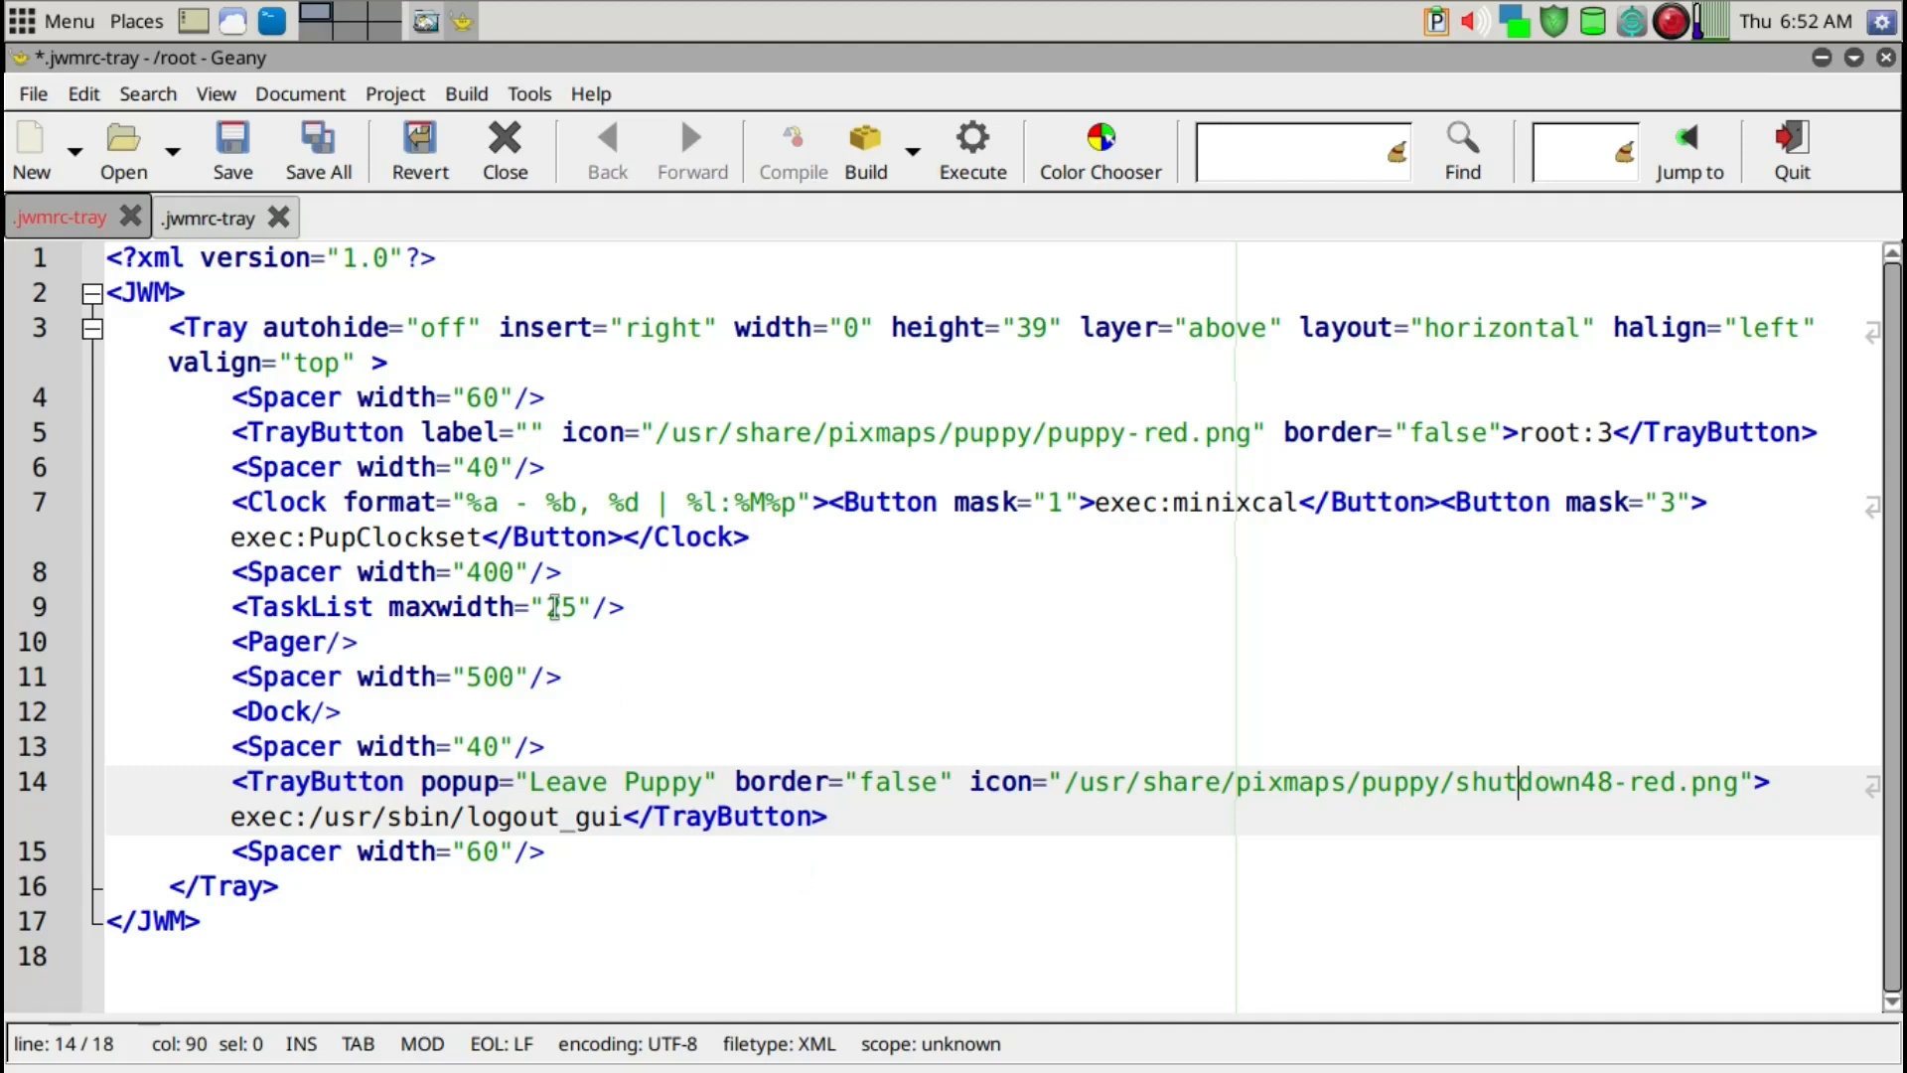
left_click(764, 501)
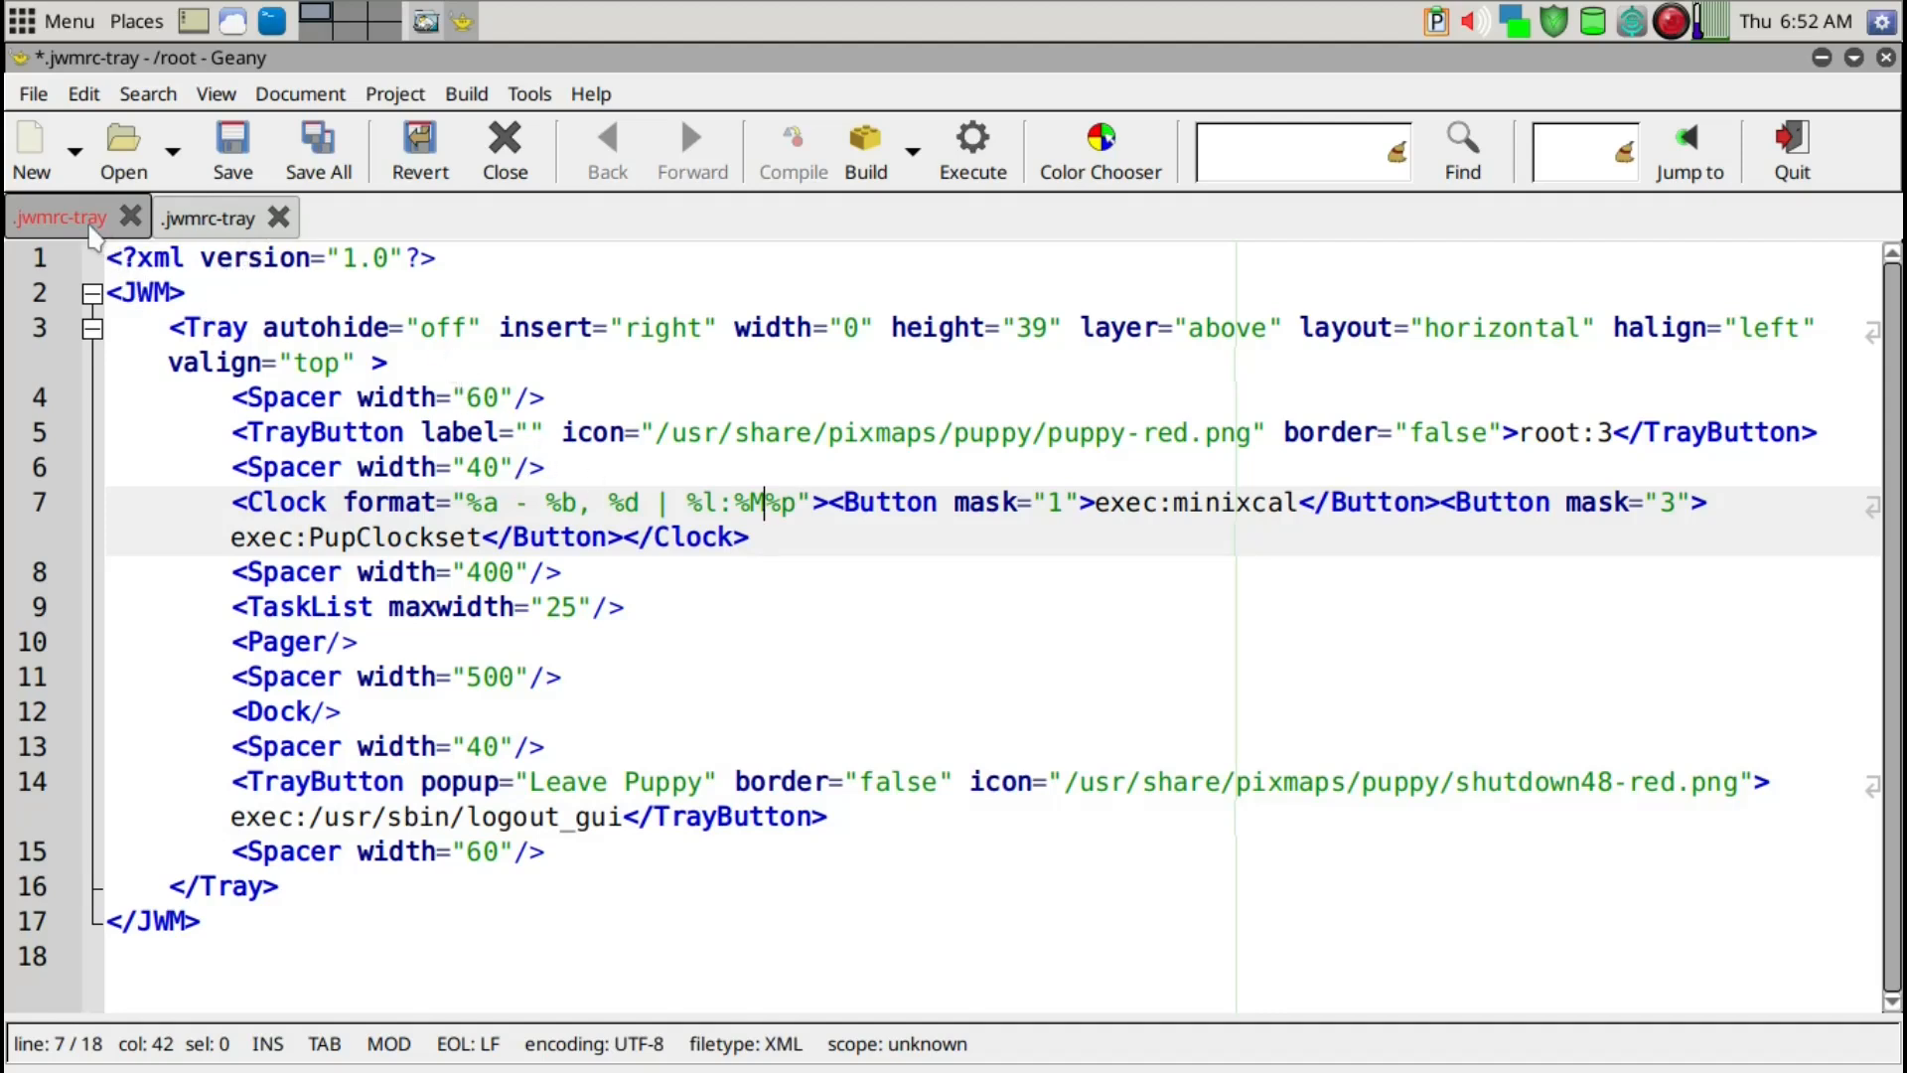
left_click(232, 177)
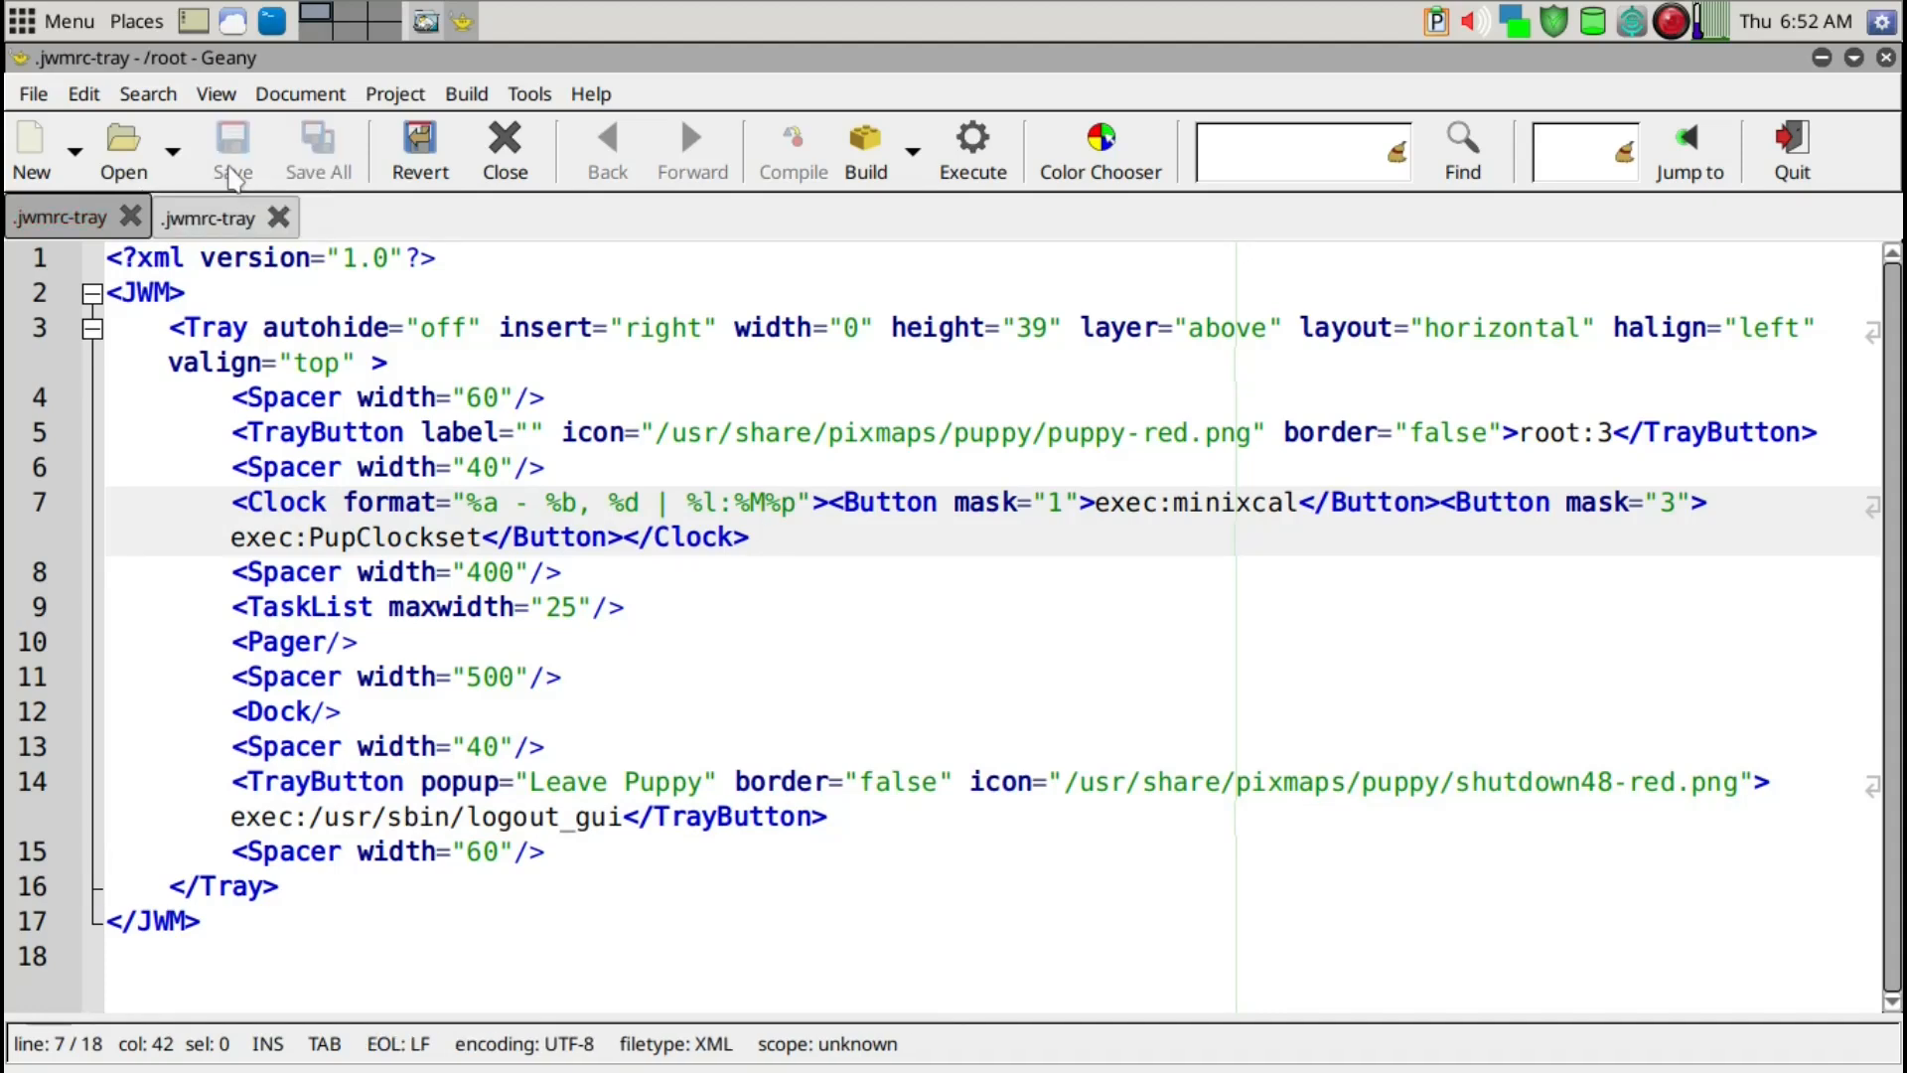
key("ctrl+q")
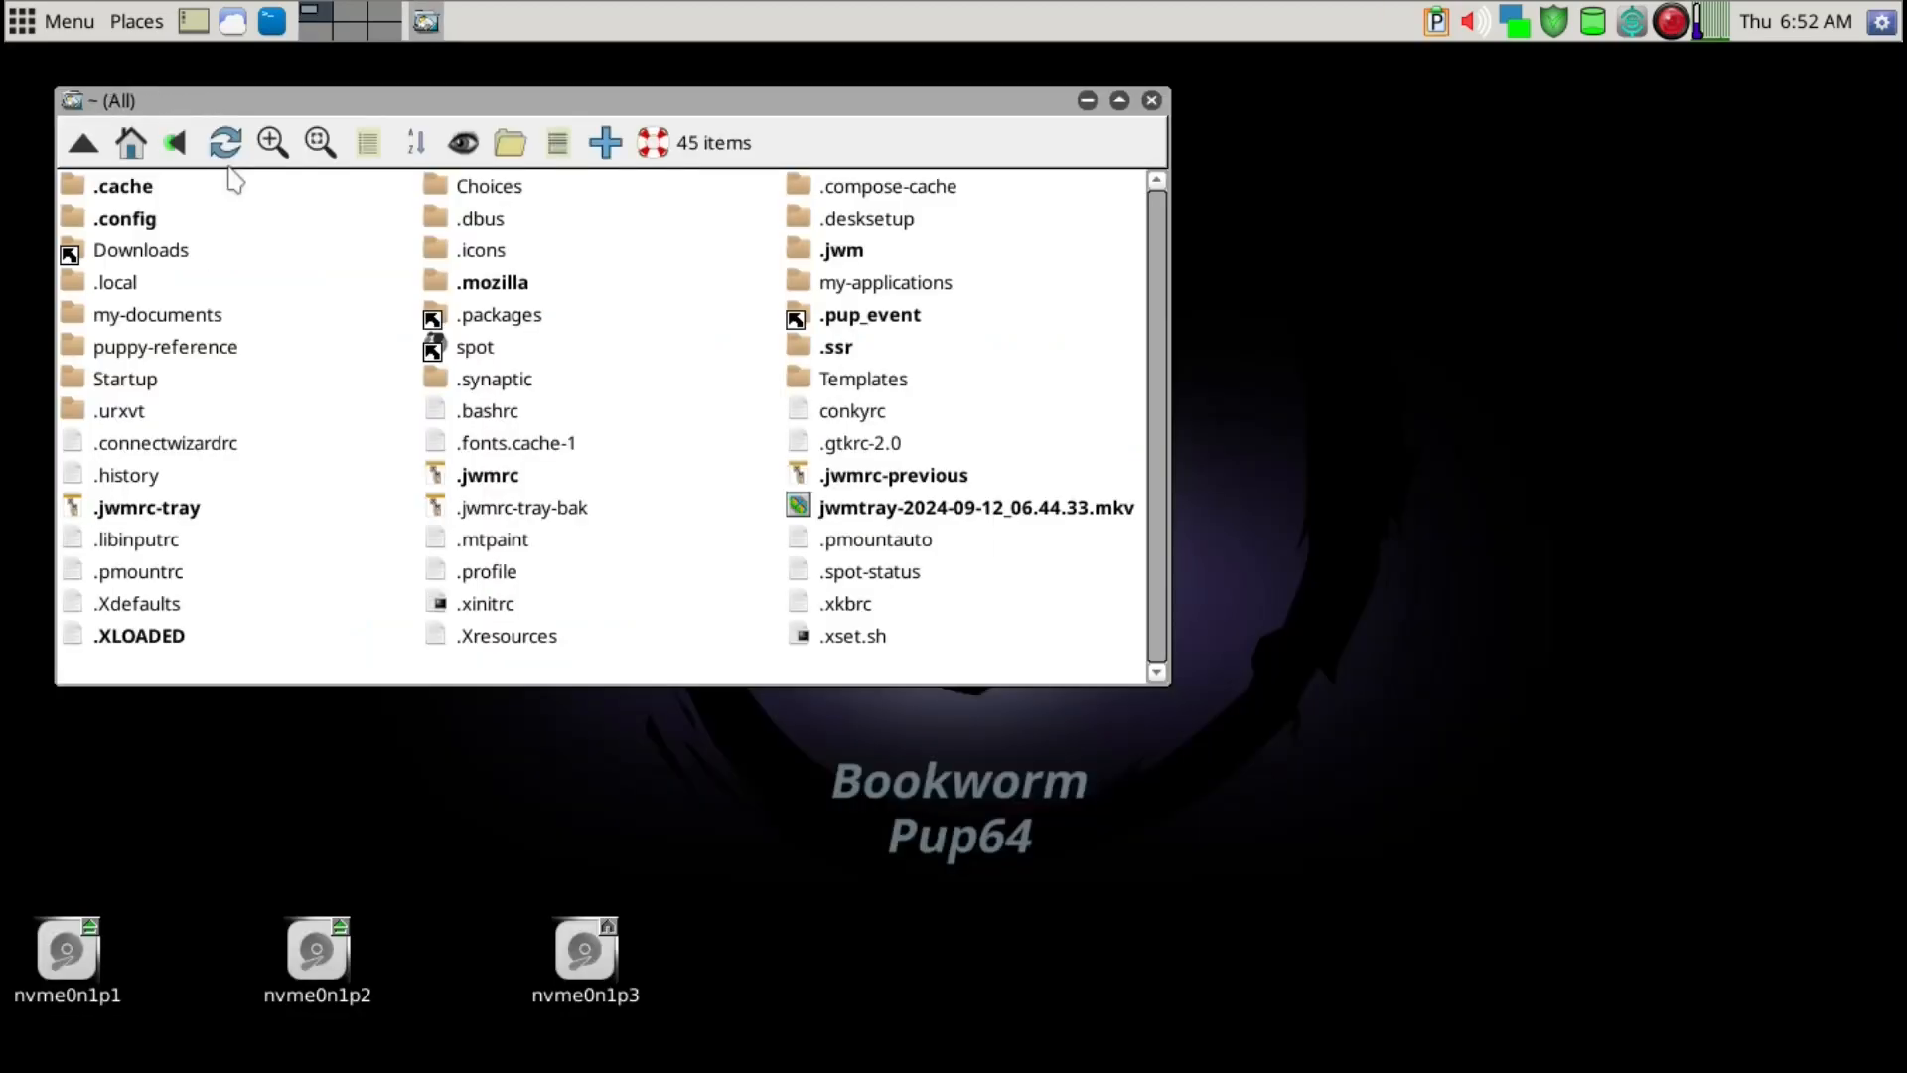
left_click(1152, 100)
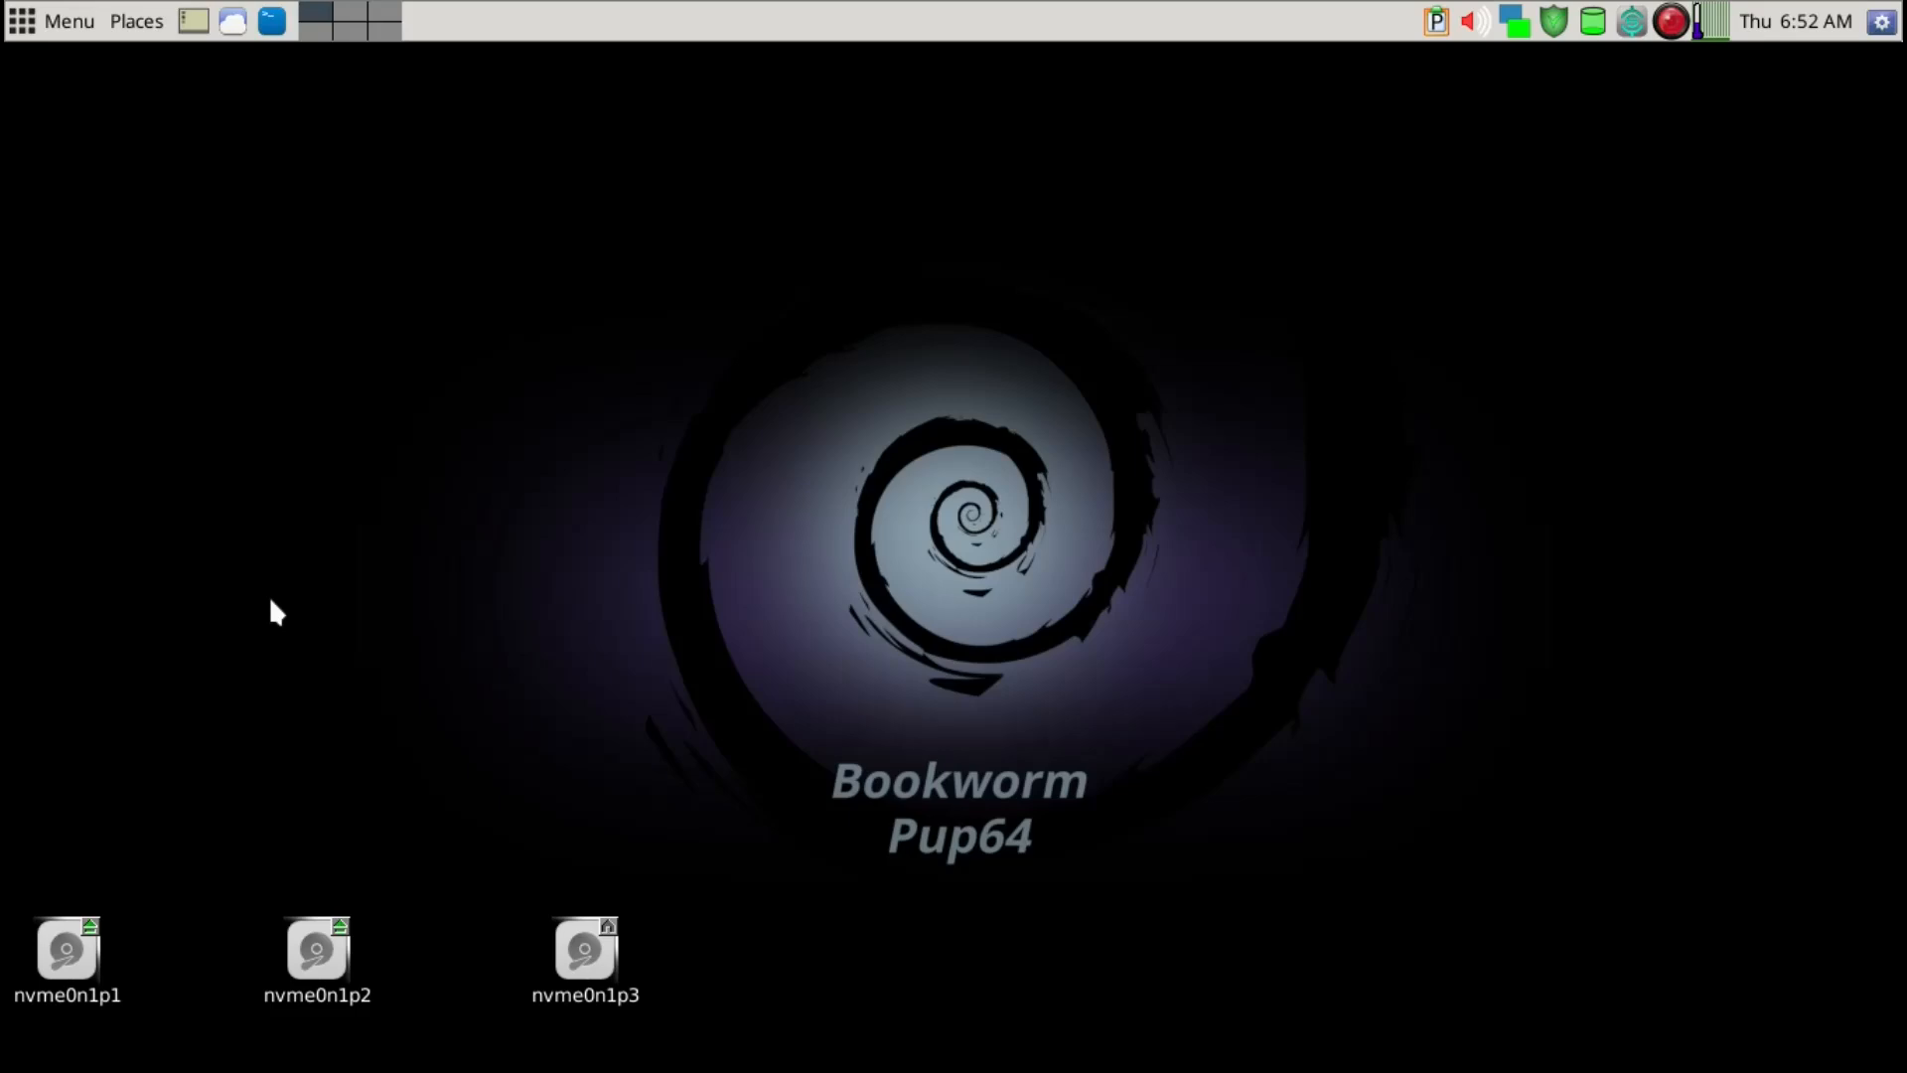
key("ctrl+space")
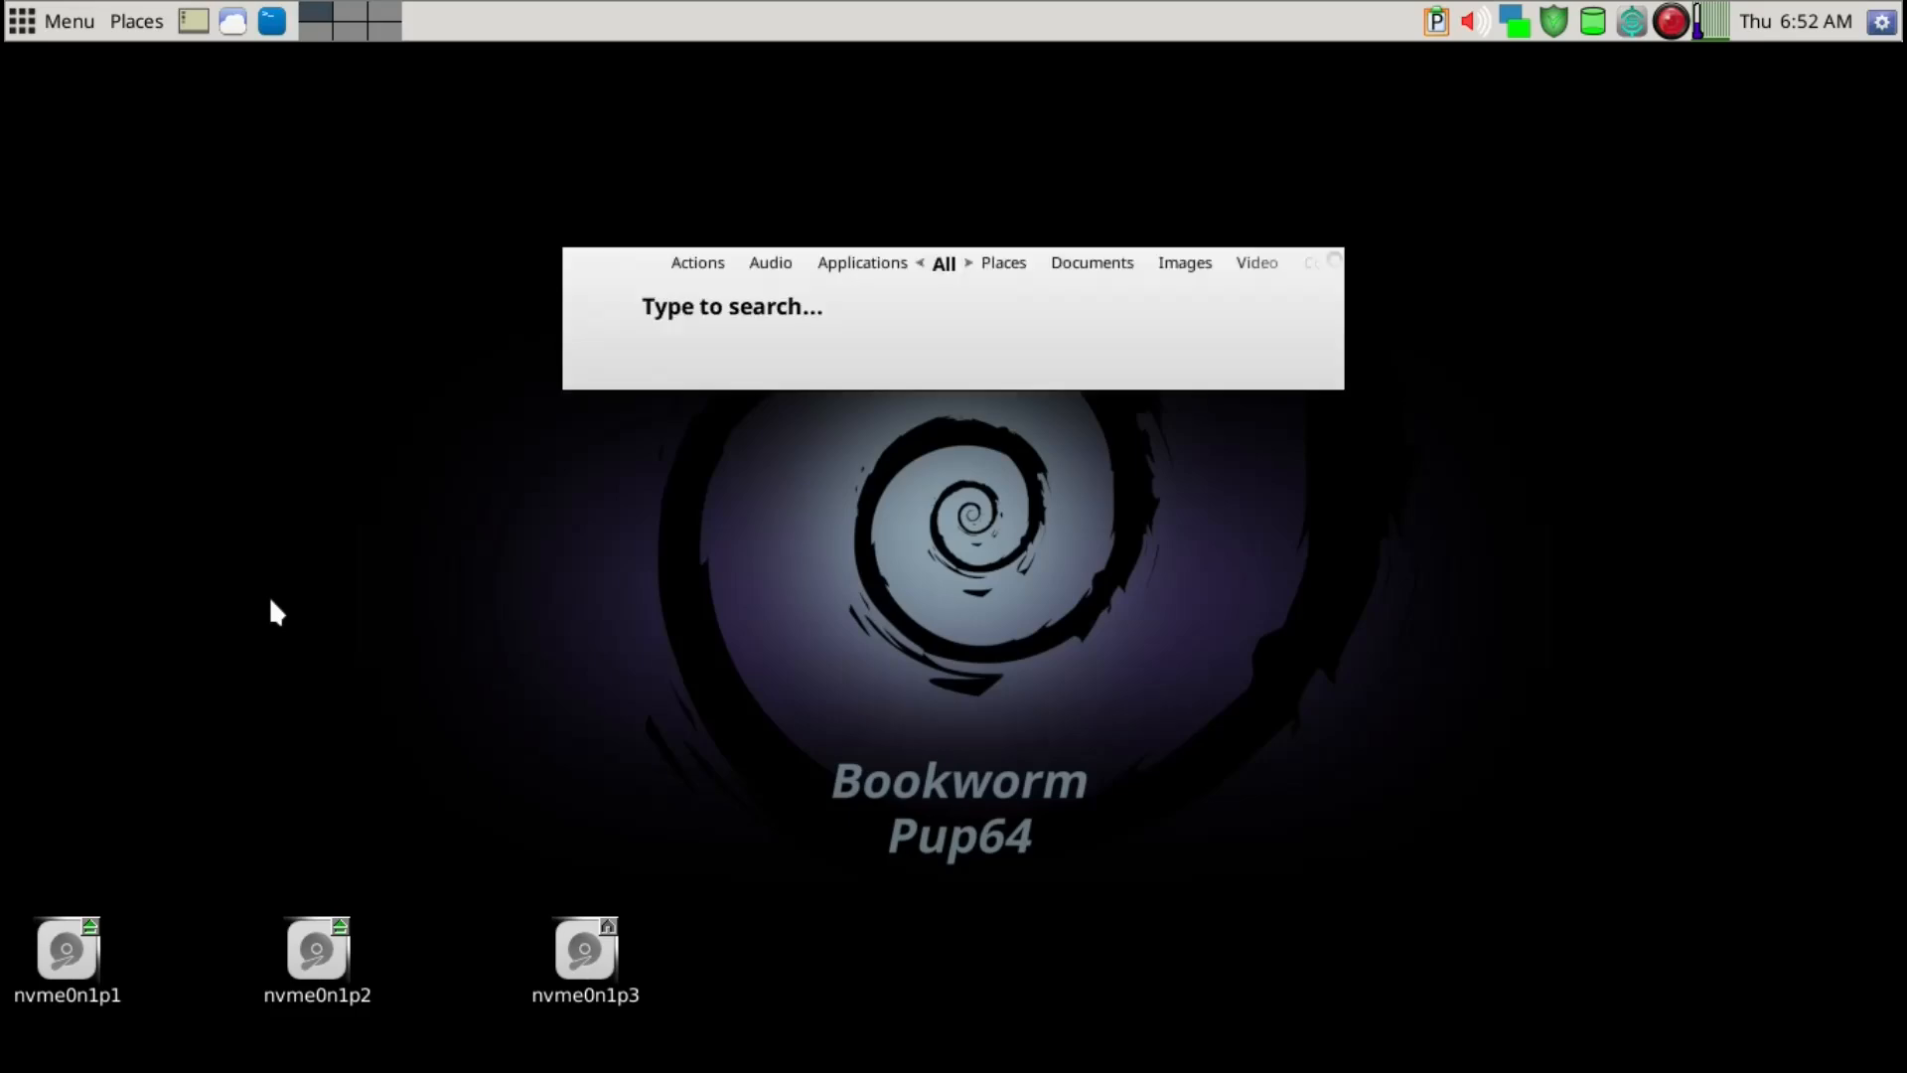
type("ter")
key("Return")
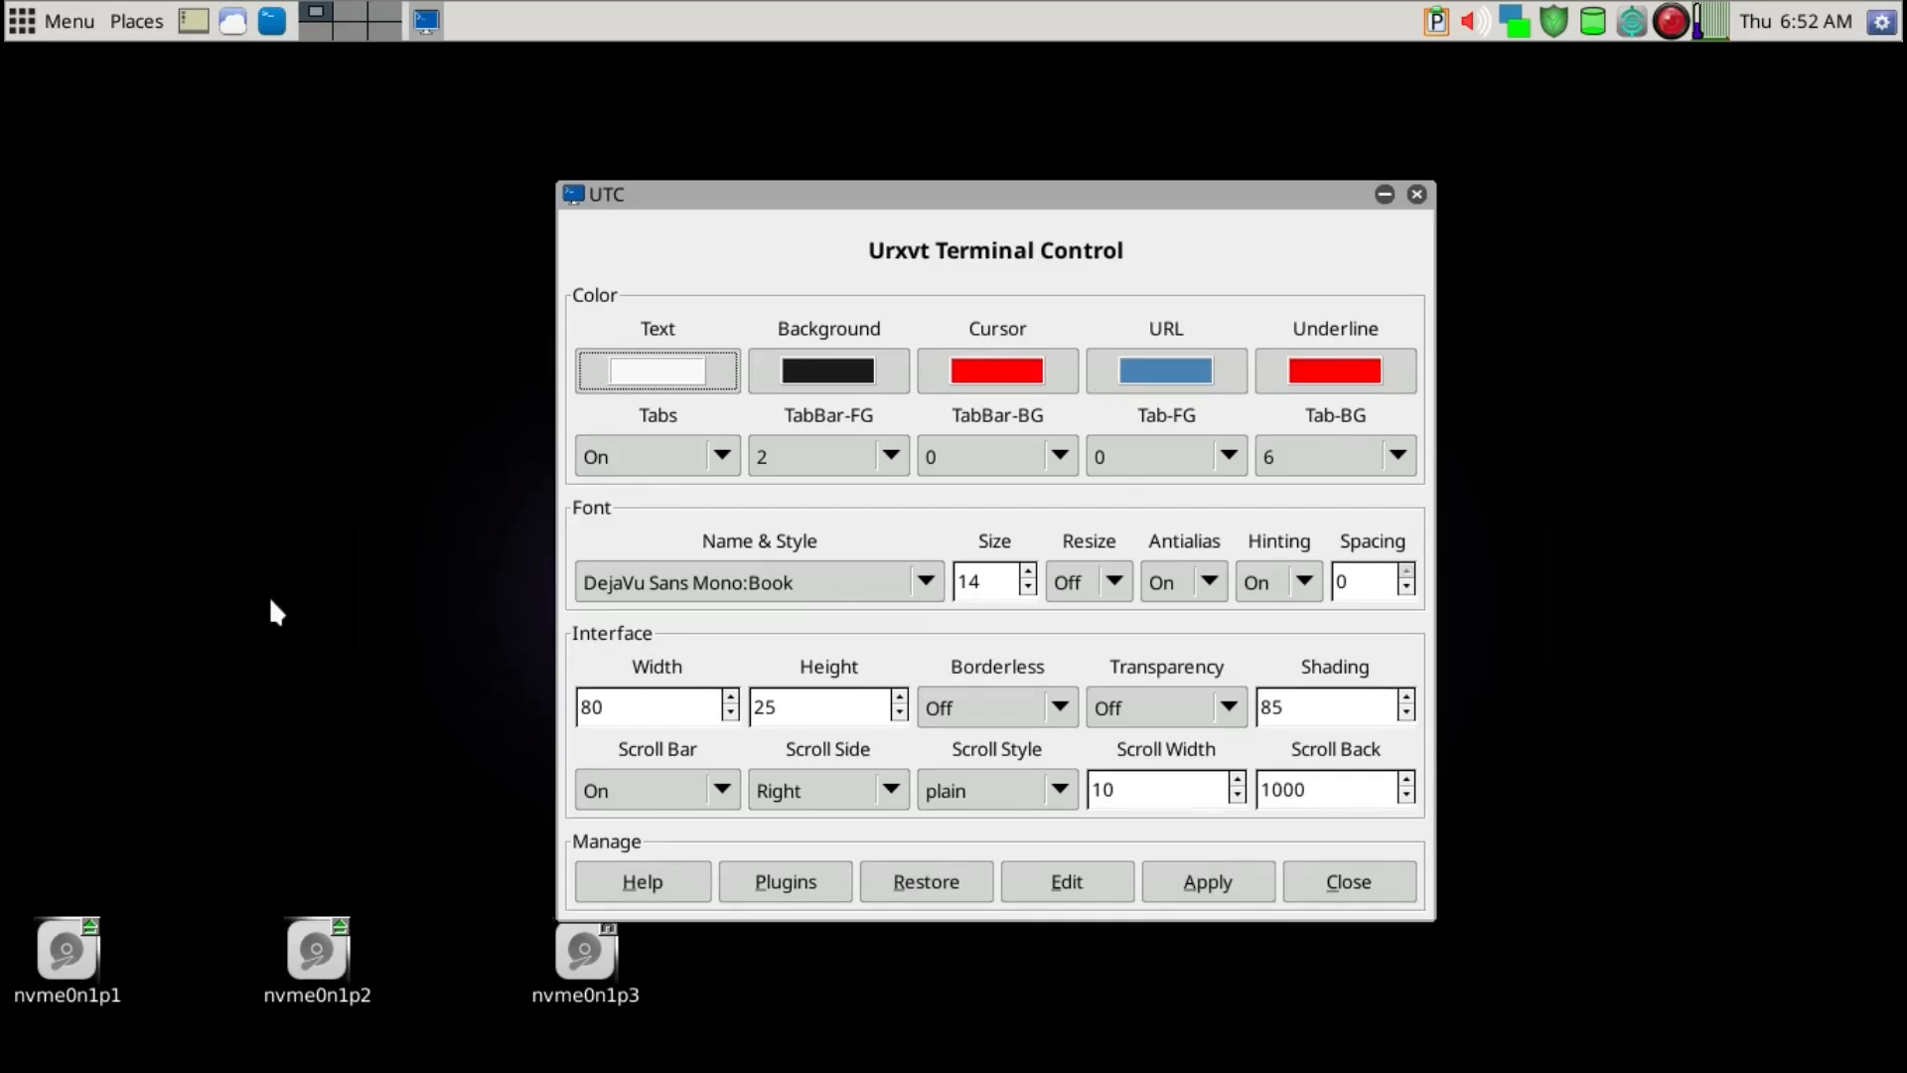
key("alt+F4")
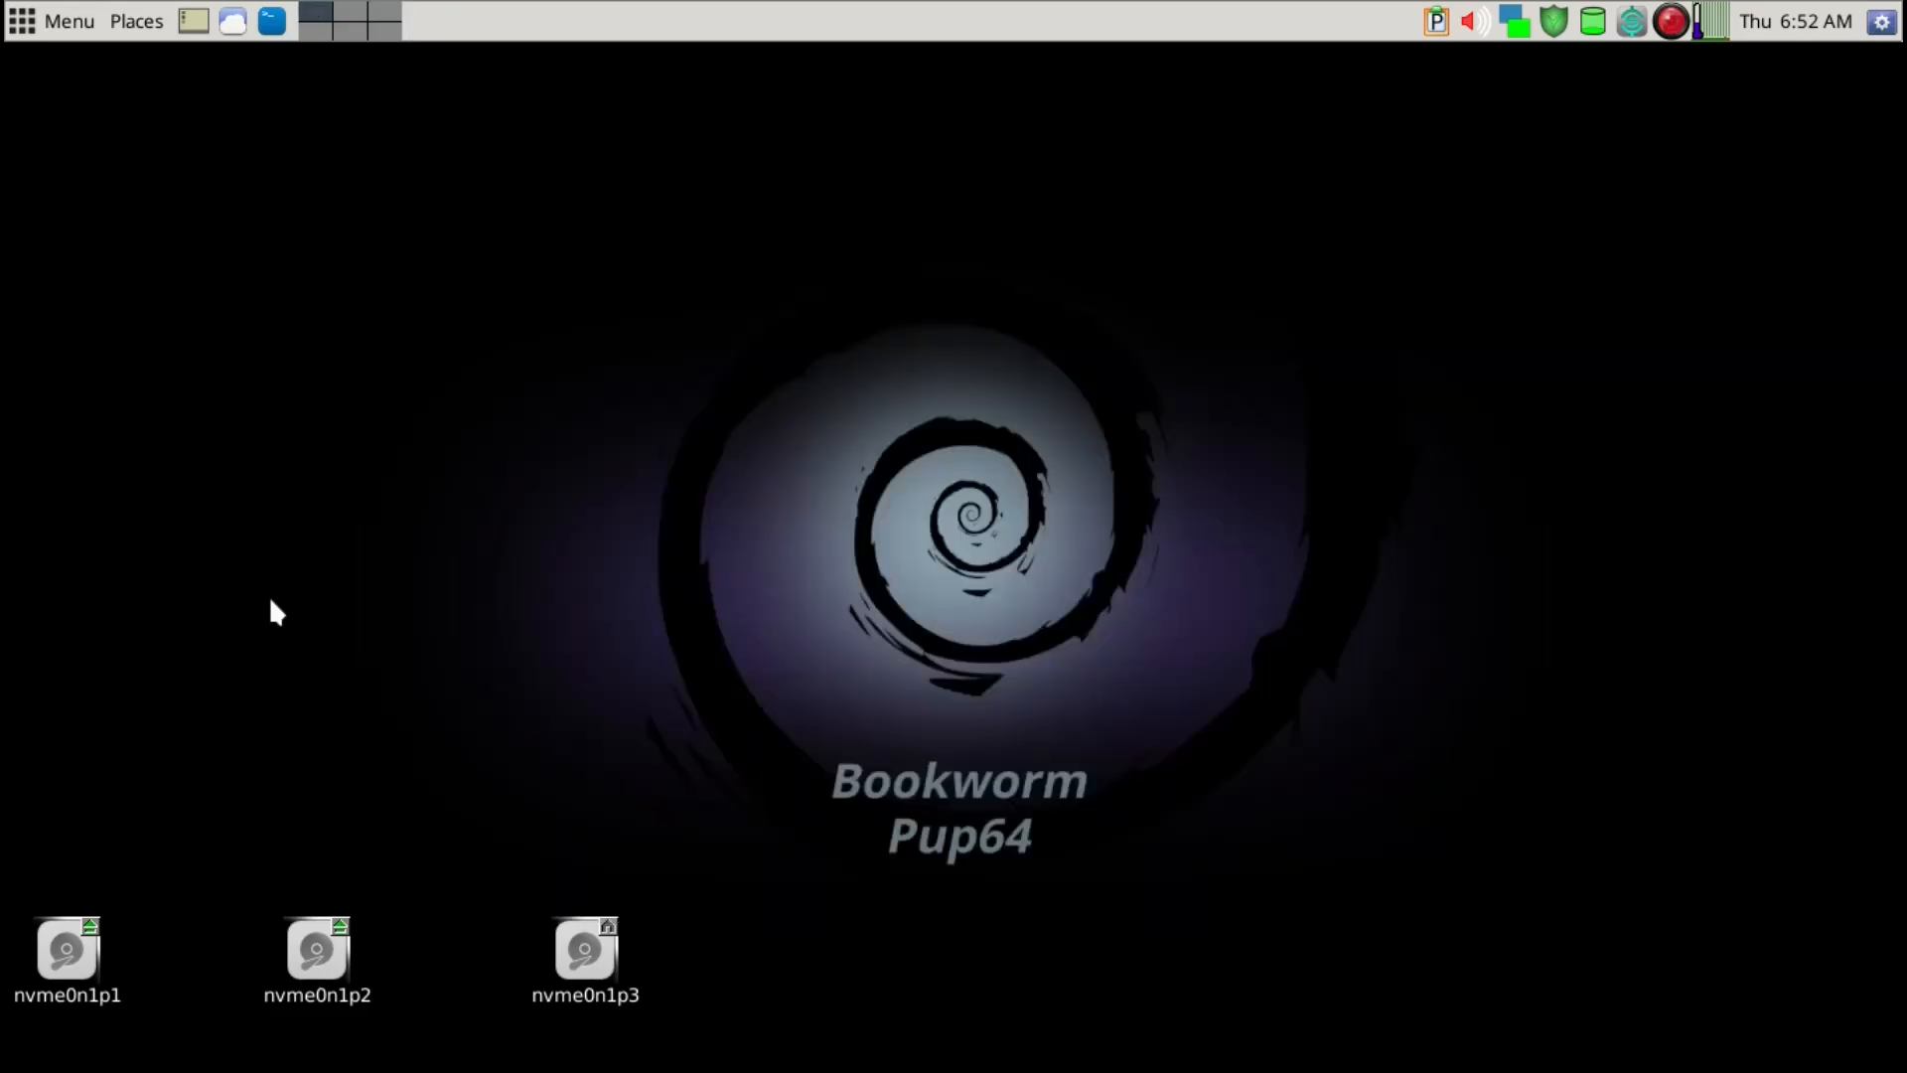
Open LXTerminal through the application search and restart the window manager with the command jwm -restart.
key("ctrl+space")
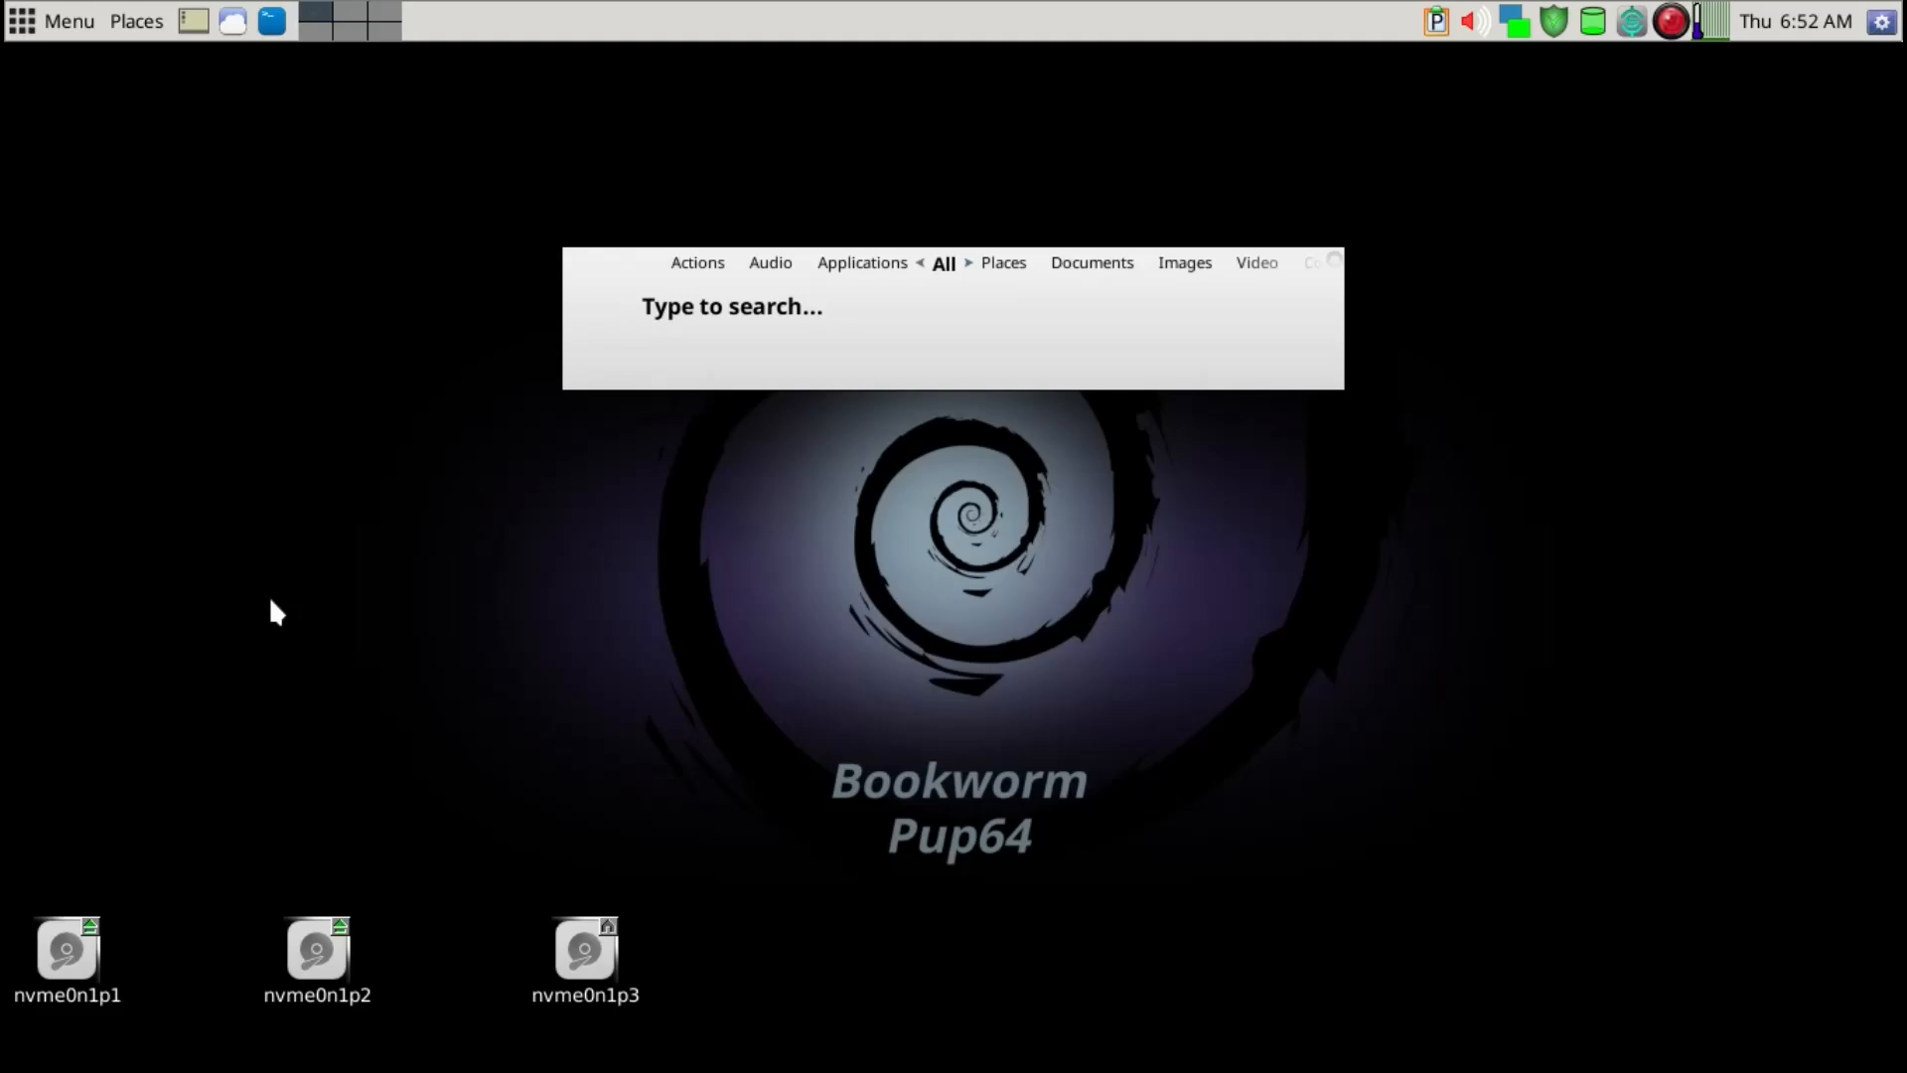
type("lxter")
key("Return")
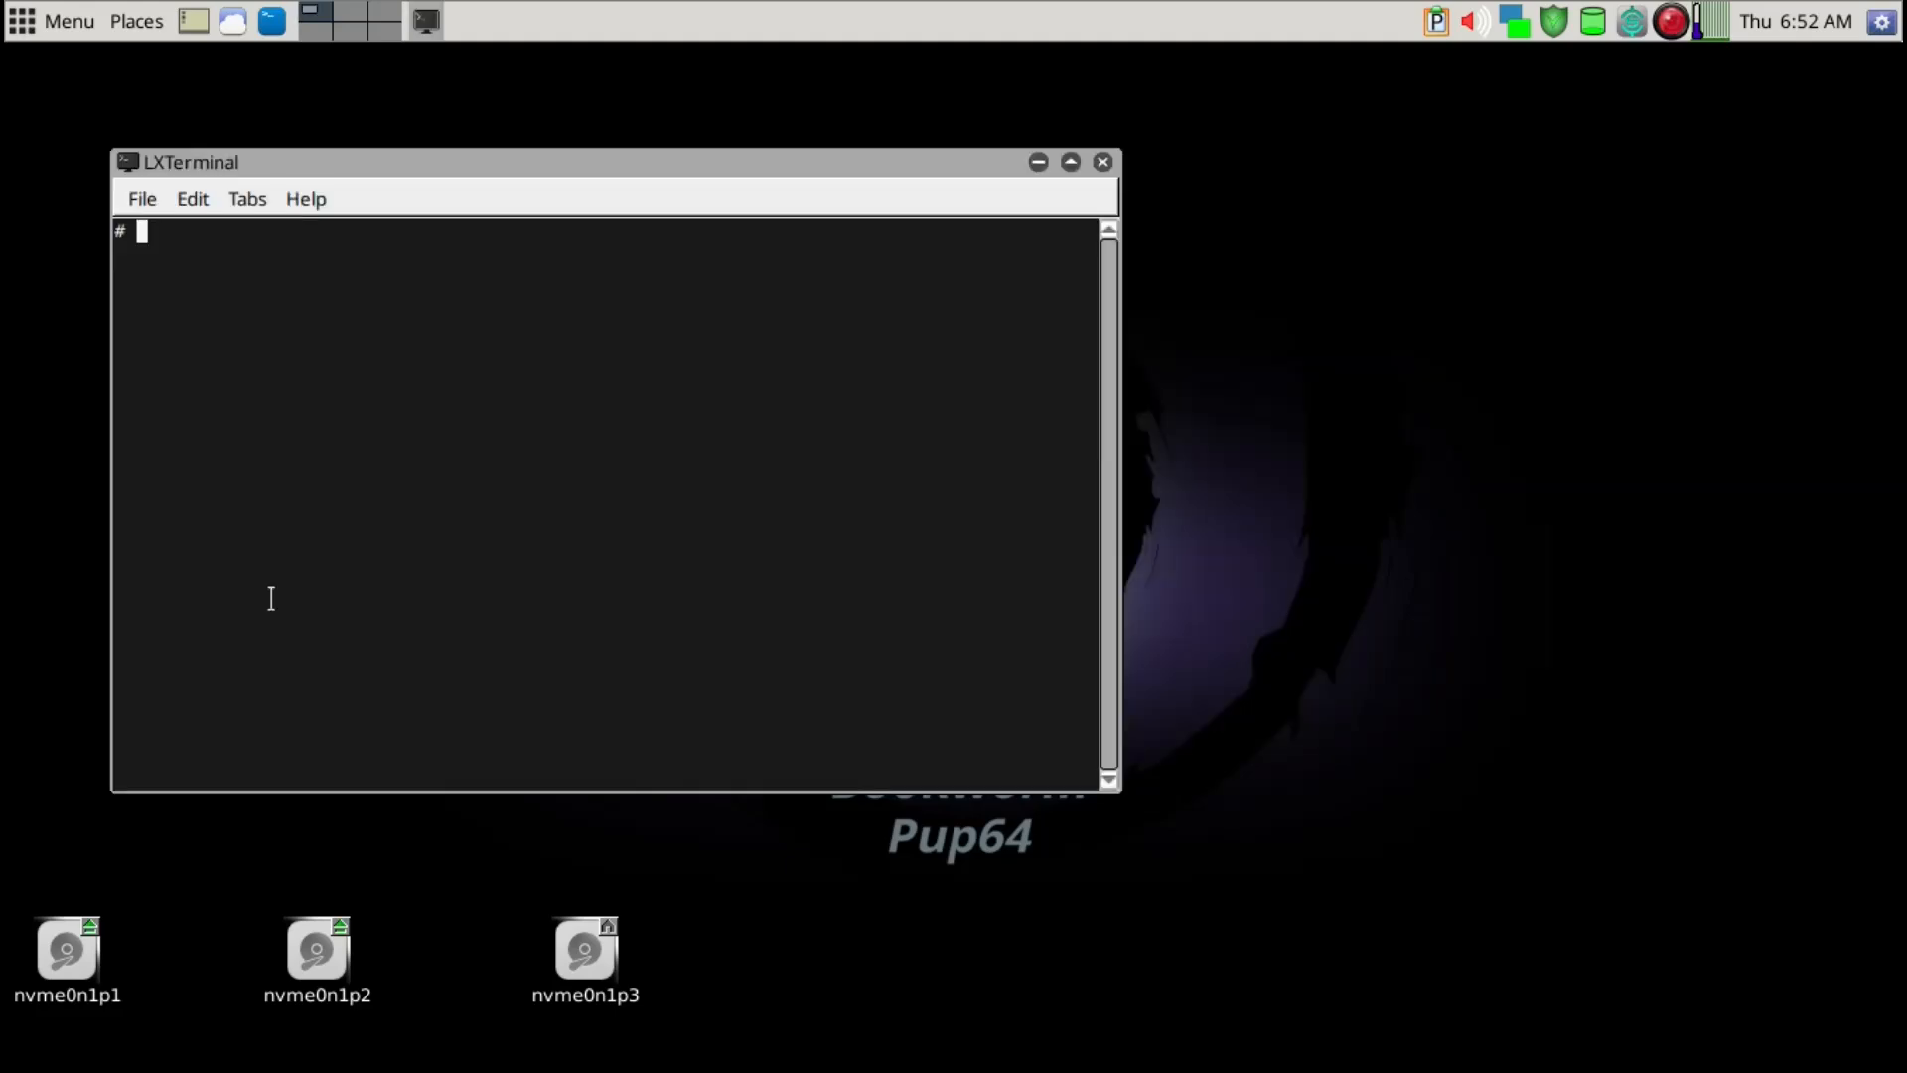
type("jwm -restart")
key("Return")
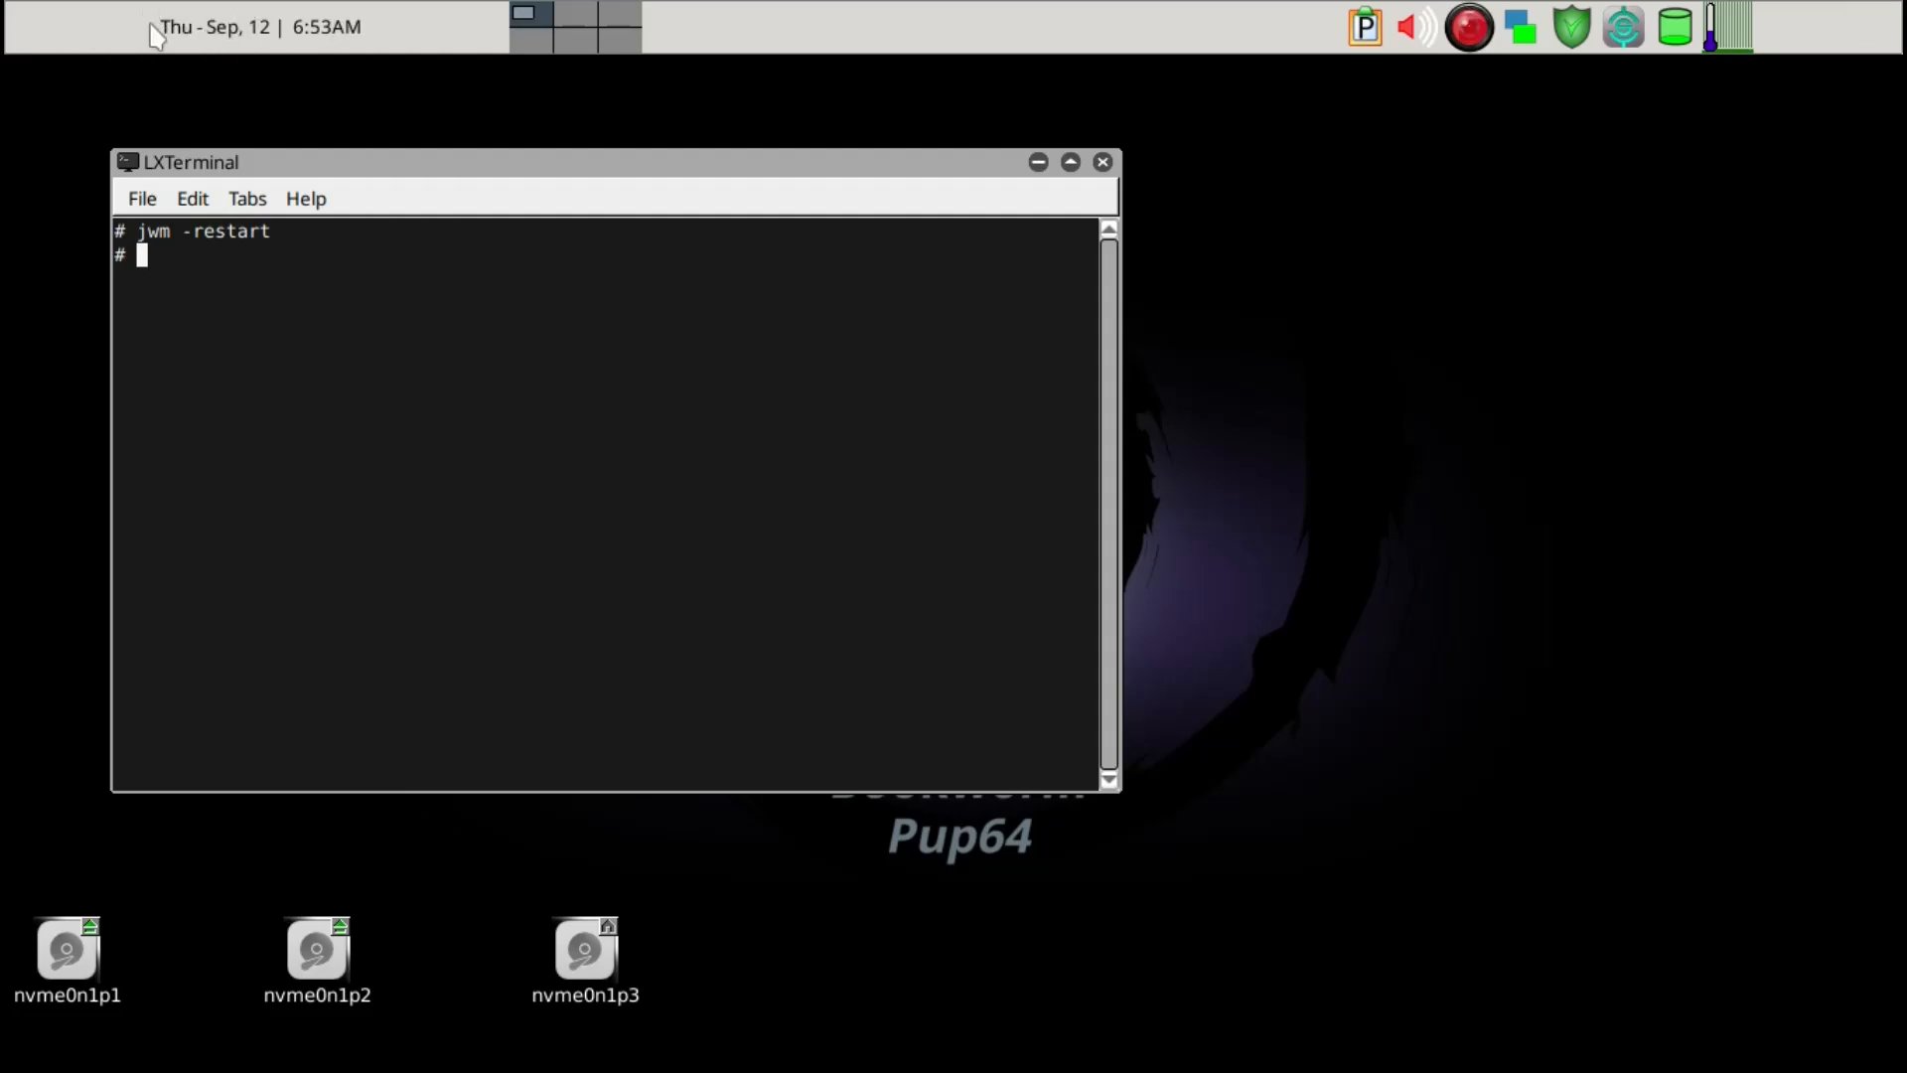
Close the LXTerminal session with the exit command.
mouse_move(333, 30)
type("exit")
key("Return")
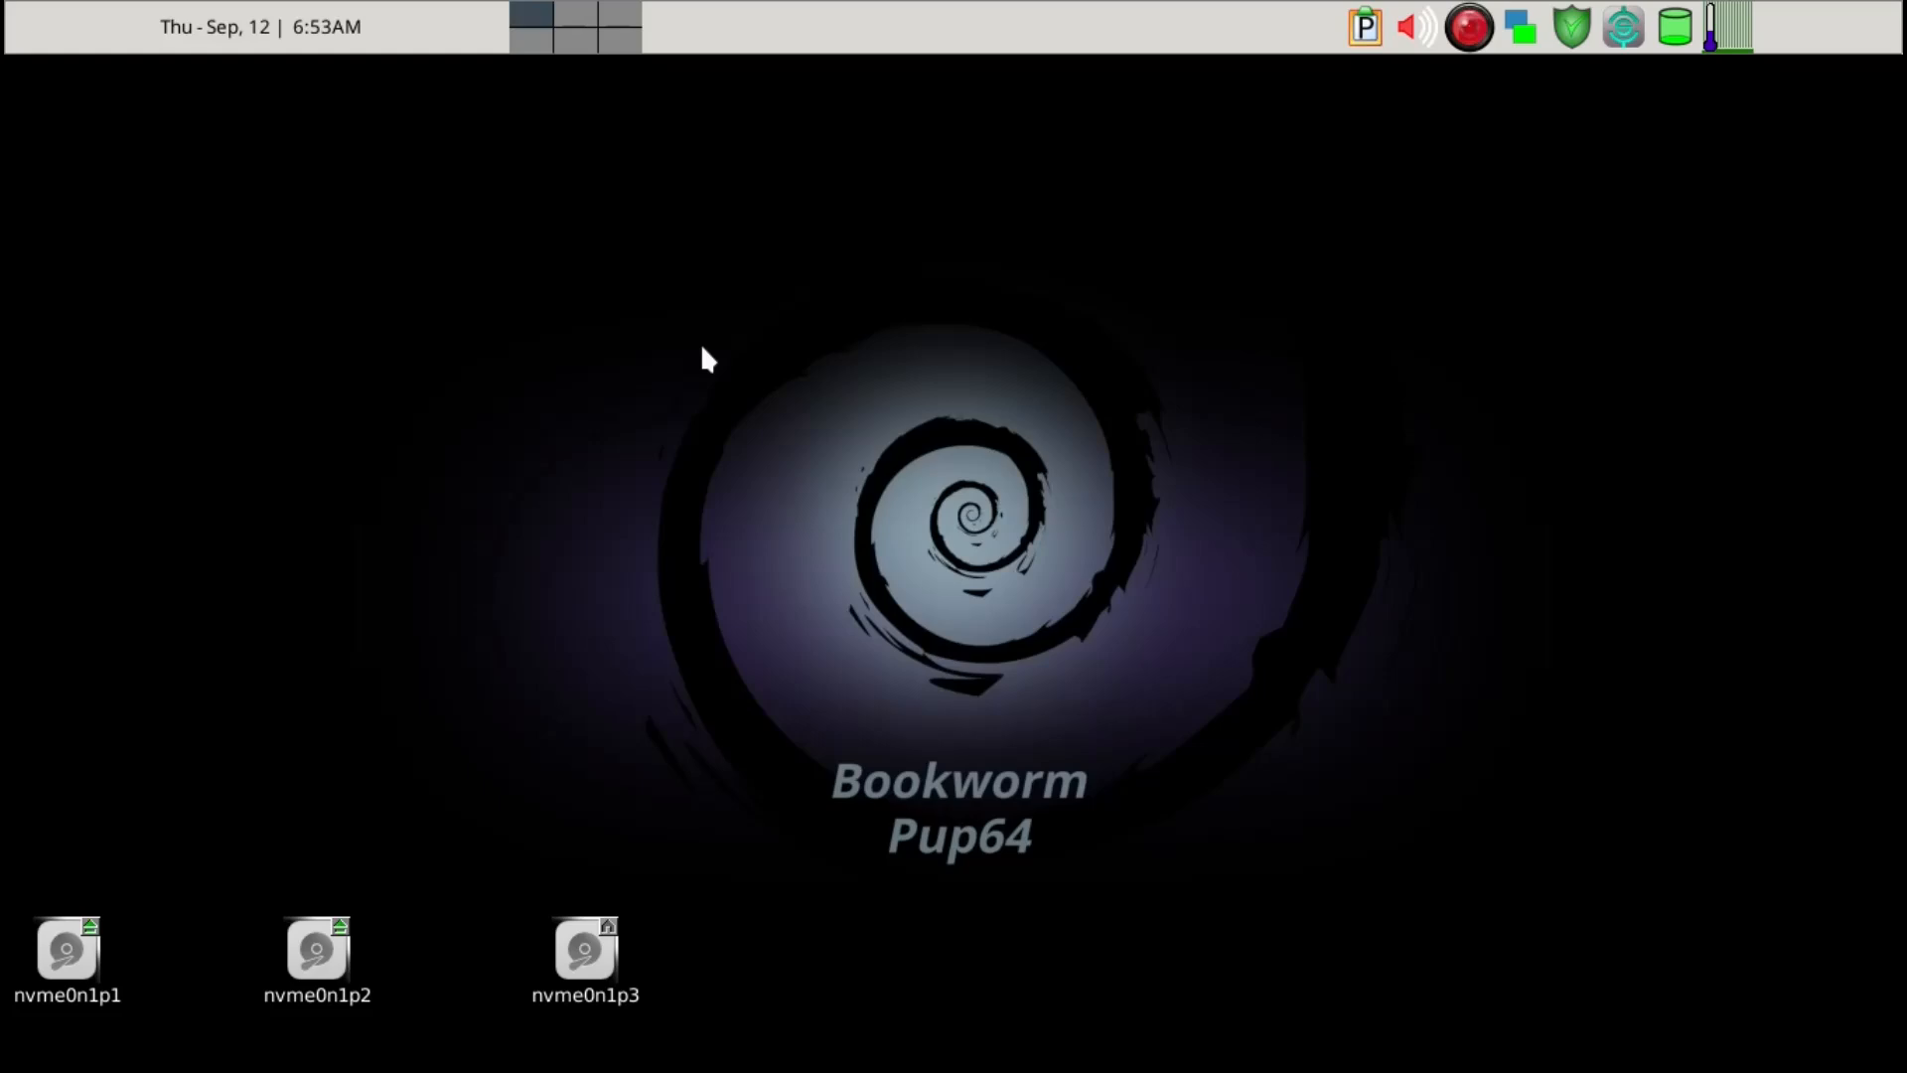
Open the home folder in ROX-Filer with hidden files shown in small icons, and open .jwmrc-tray in Geany.
key("ctrl+space")
type("ro")
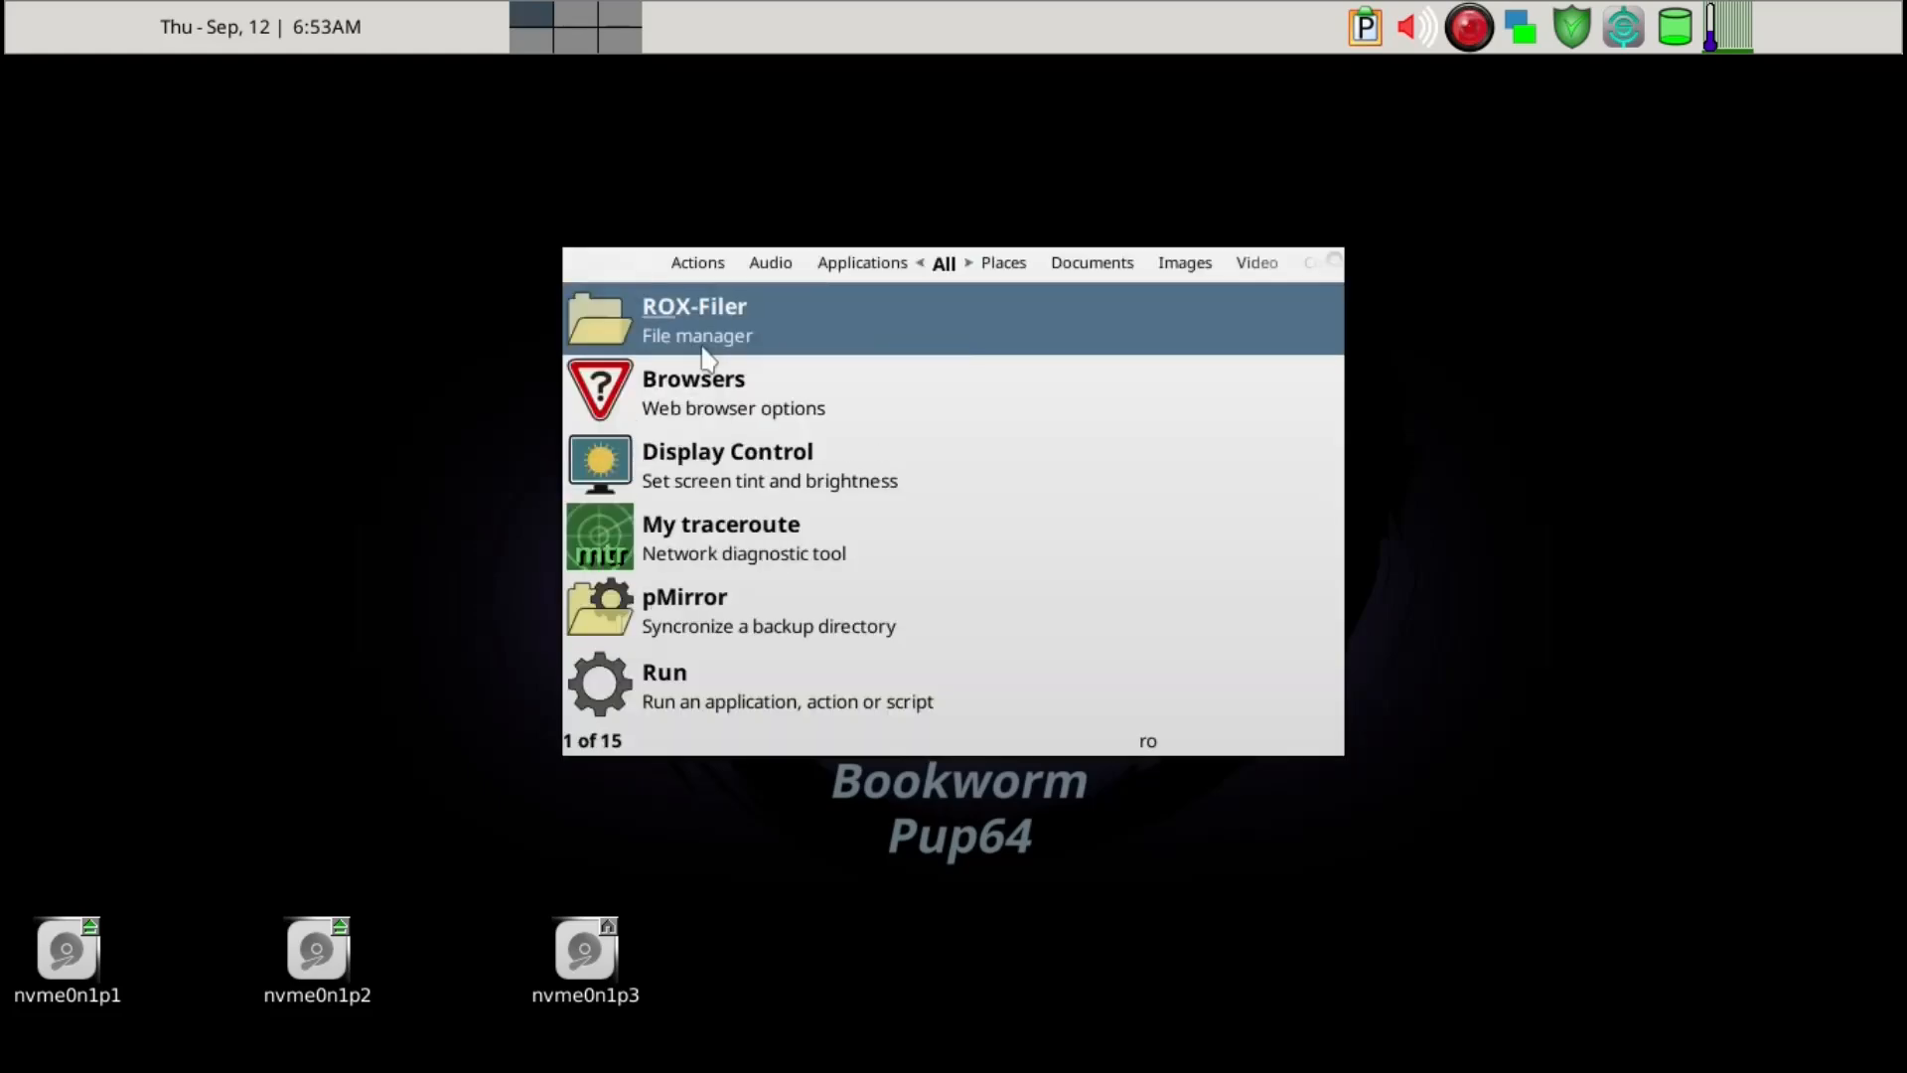
key("Return")
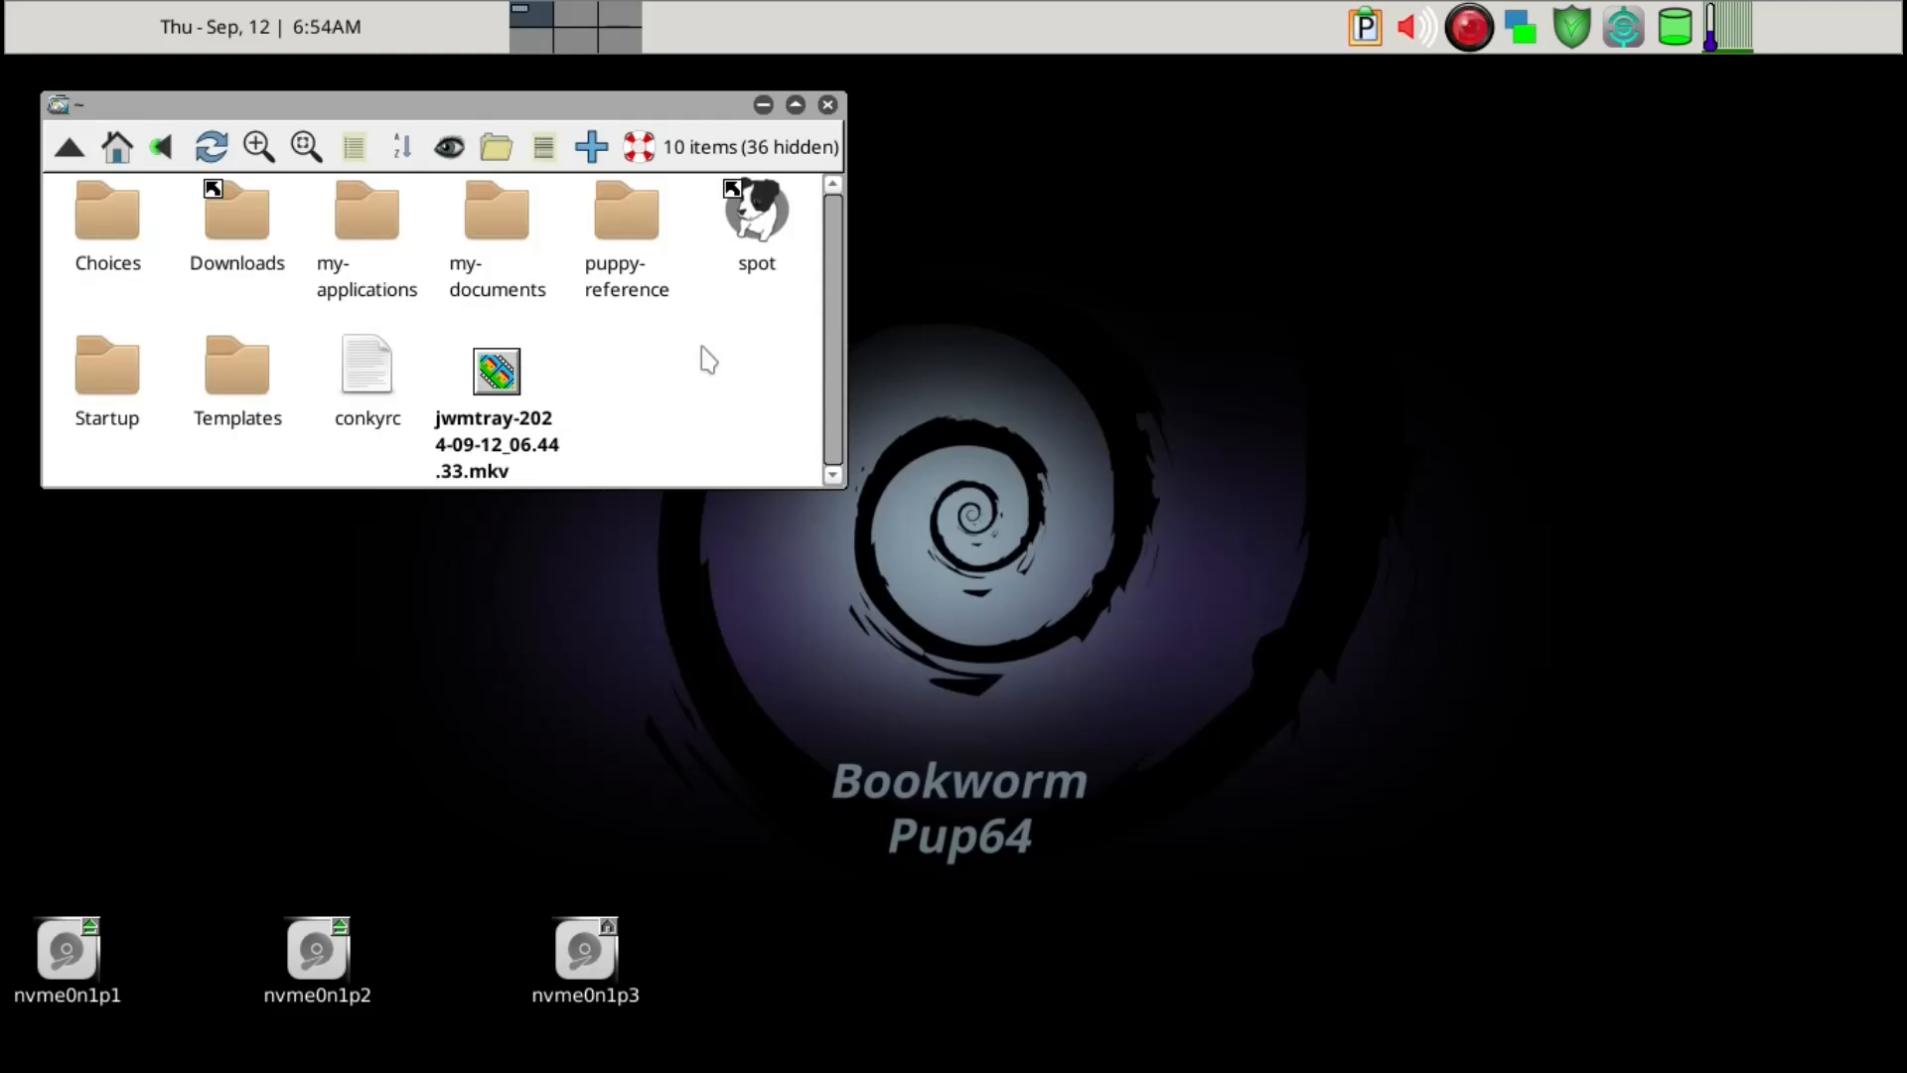
key("minus")
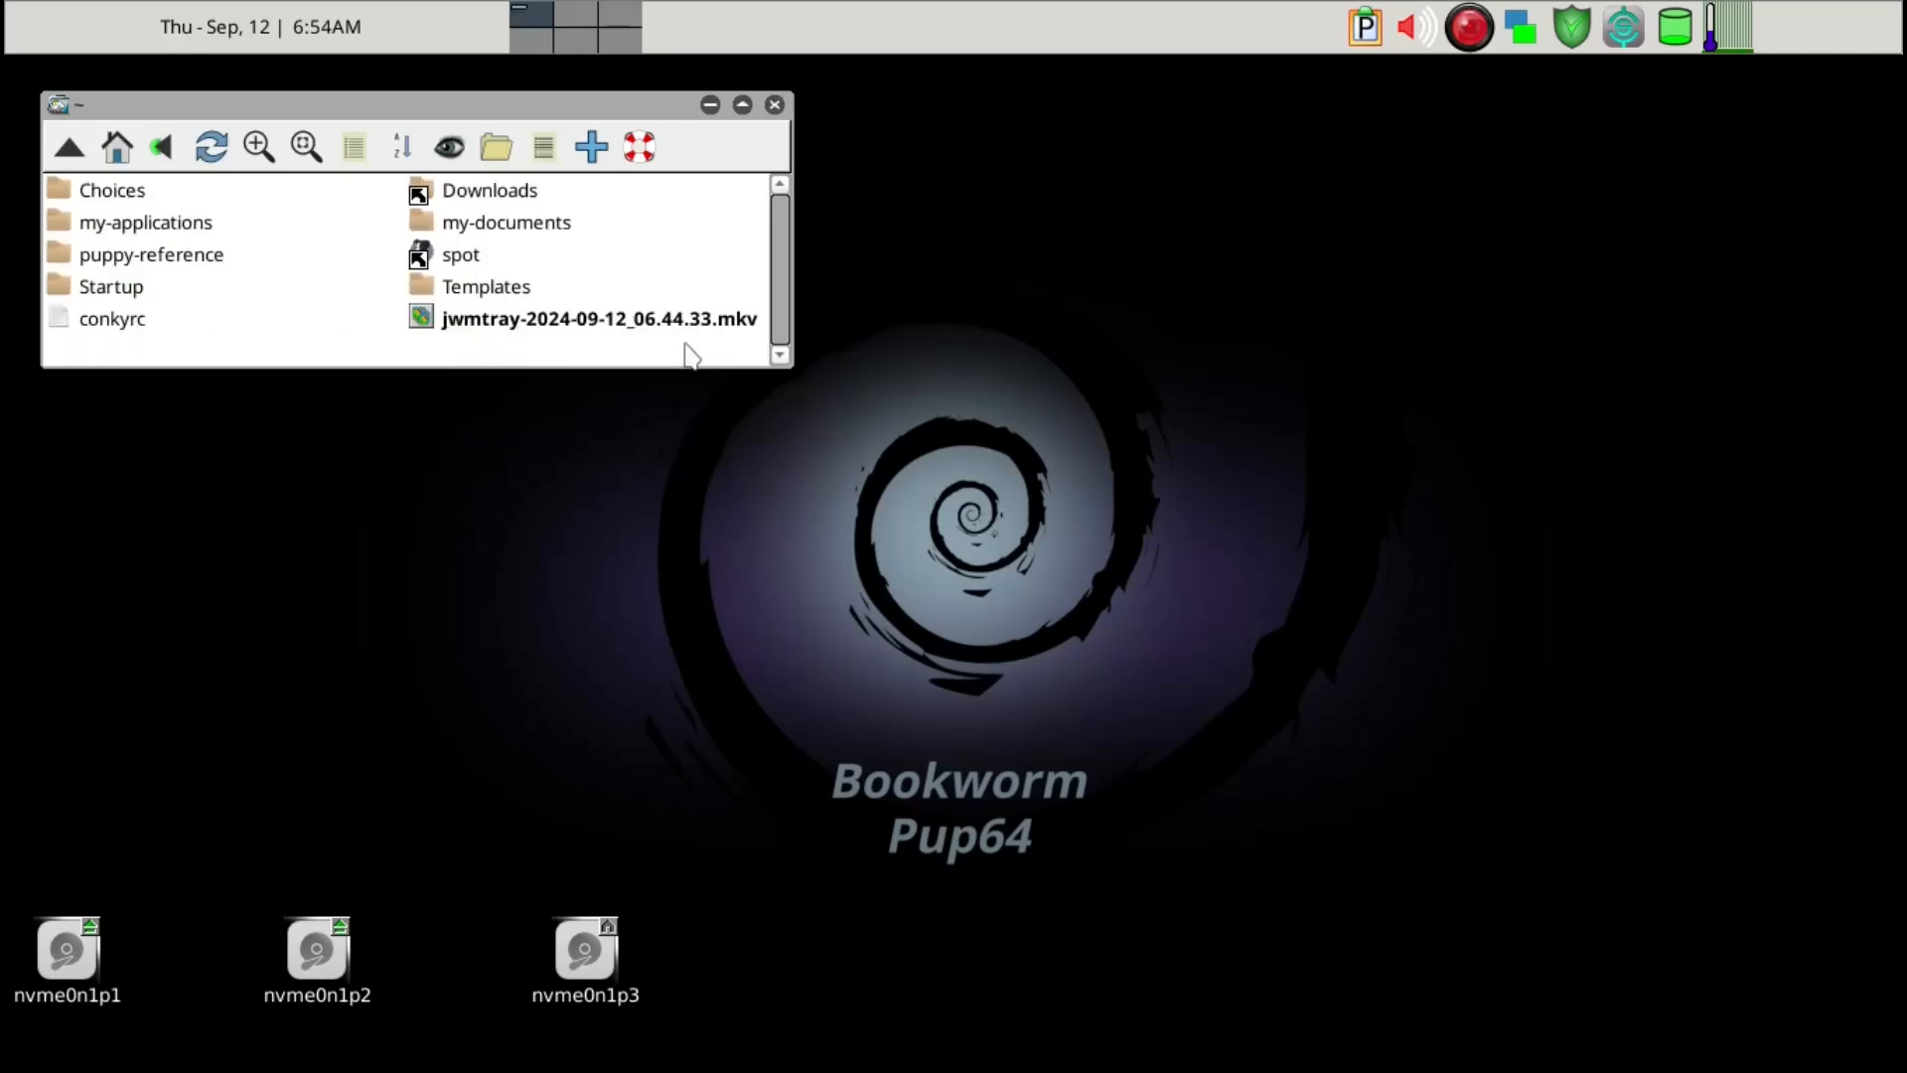
key("ctrl+h")
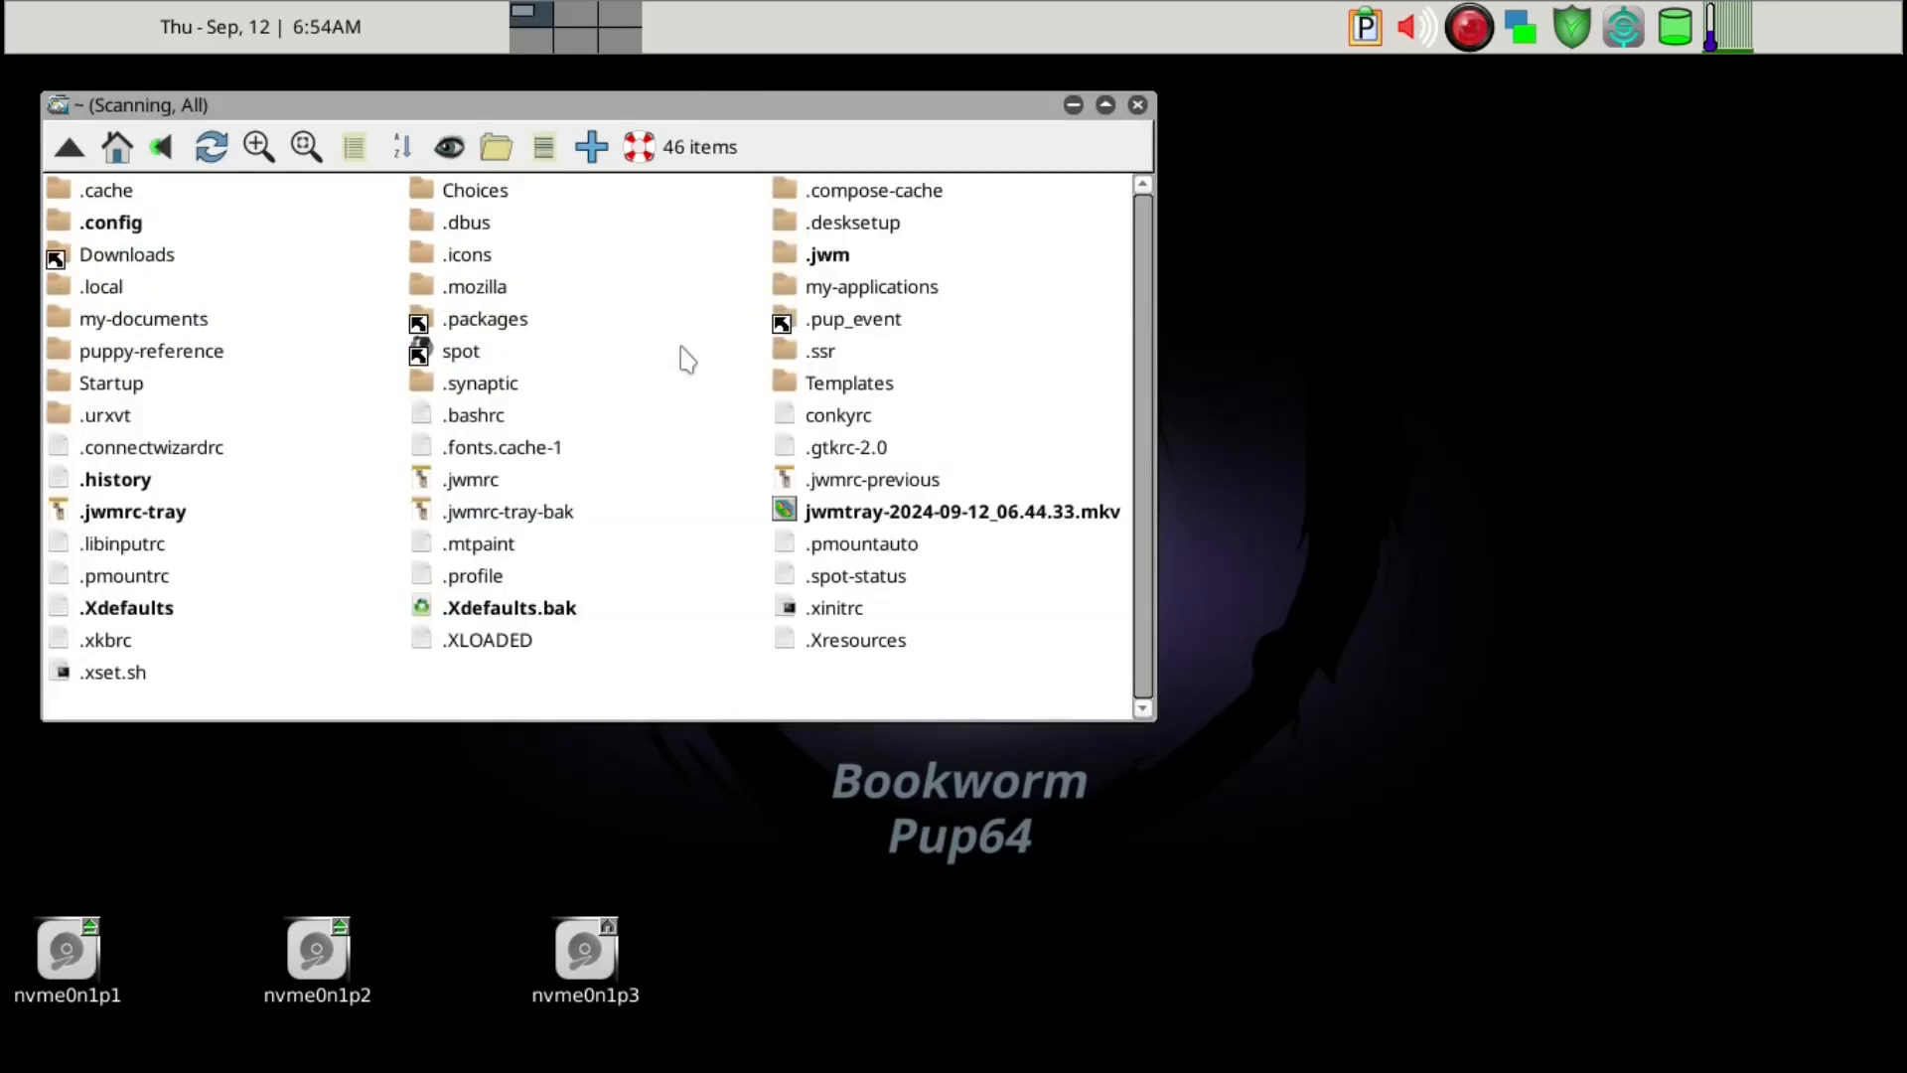
right_click(169, 519)
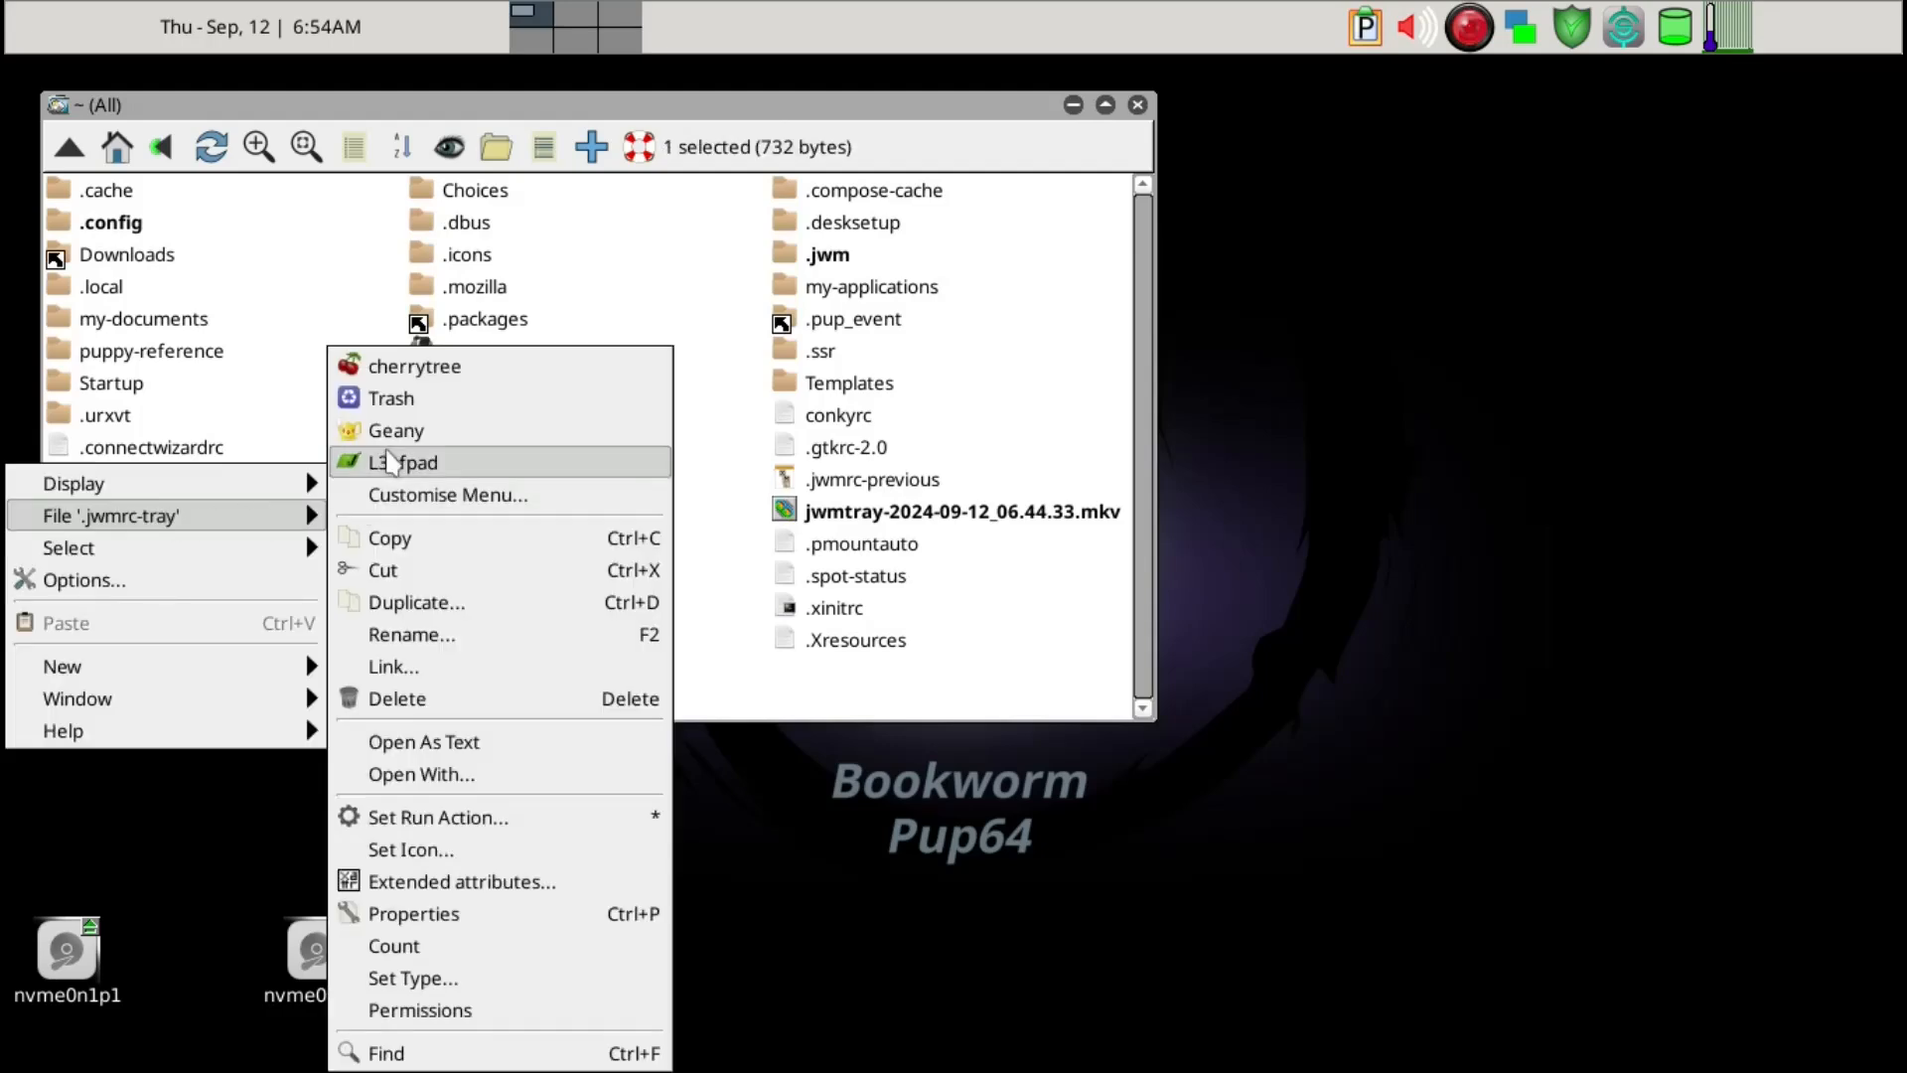
left_click(391, 430)
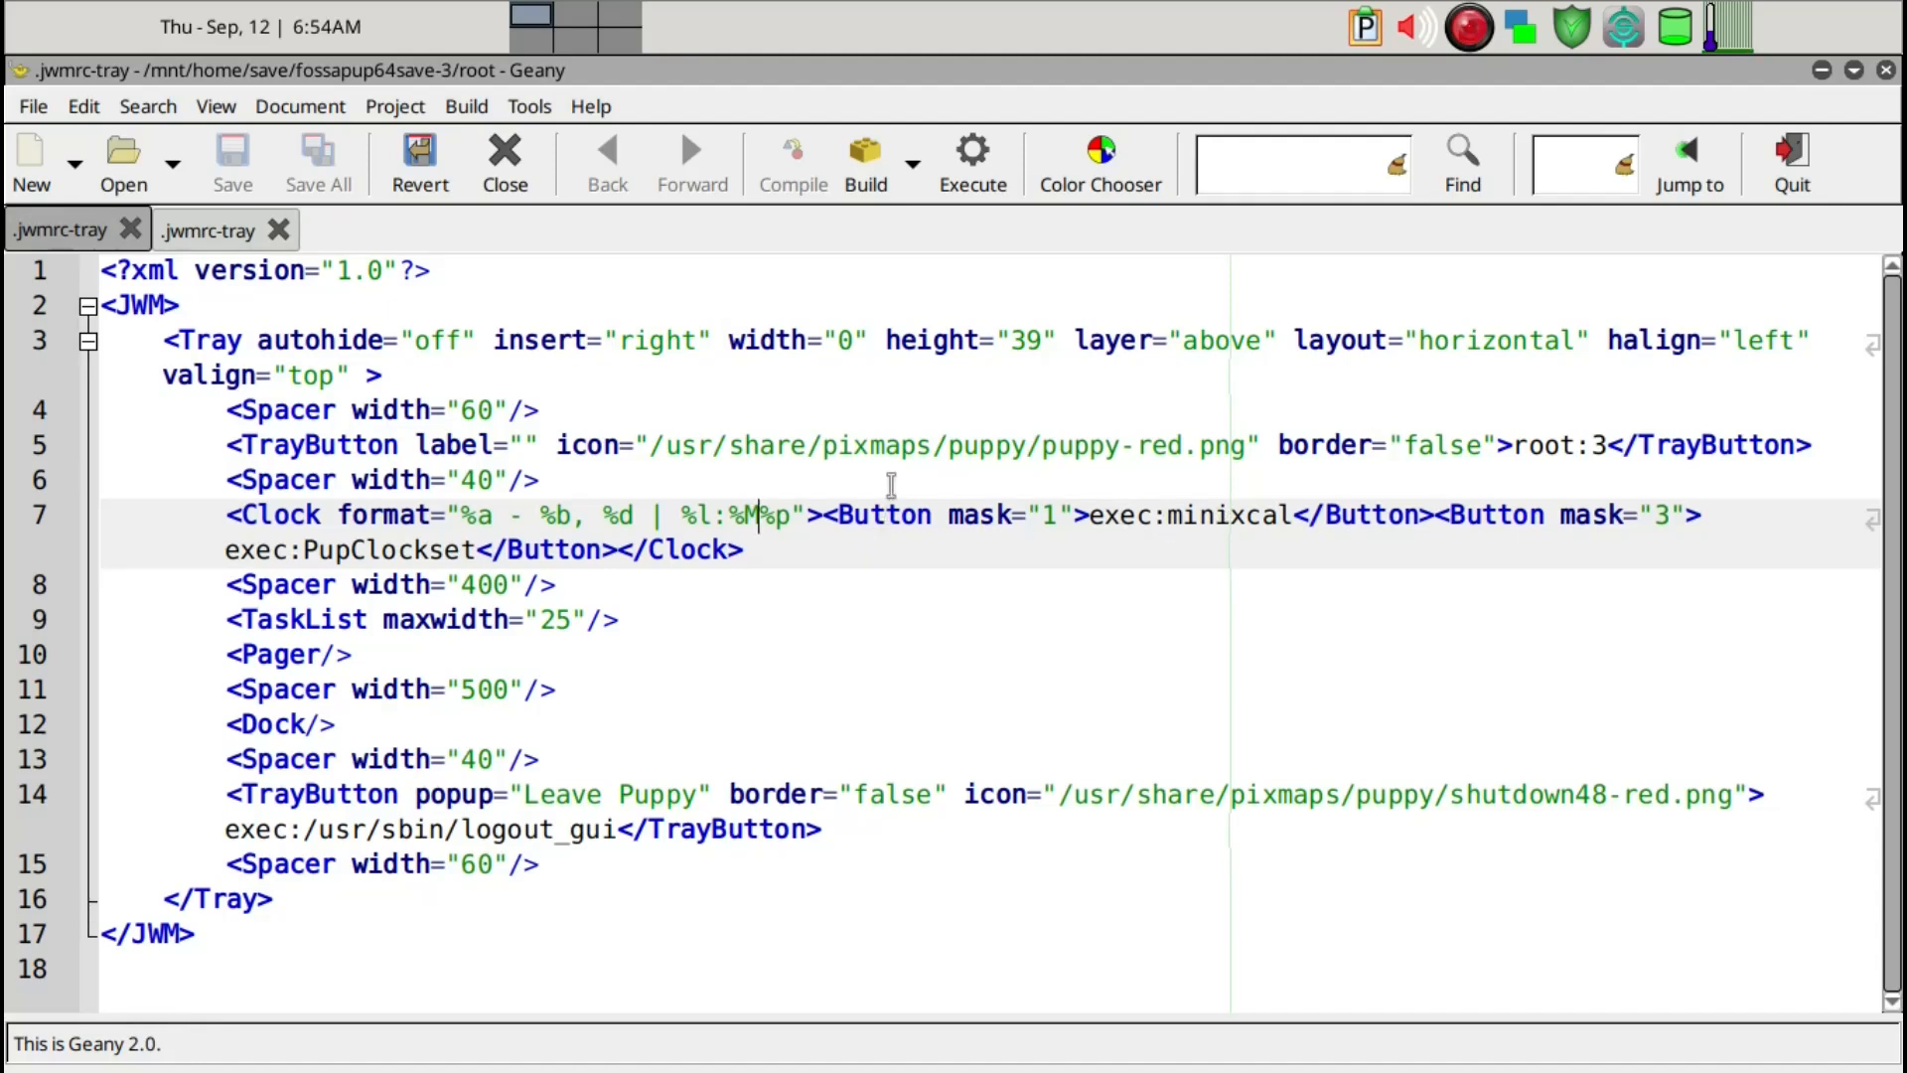
Set the tray height to 30 and the spacer width between Pager and Dock to 200, saving /root/.jwmrc-tray.
left_click(1176, 445)
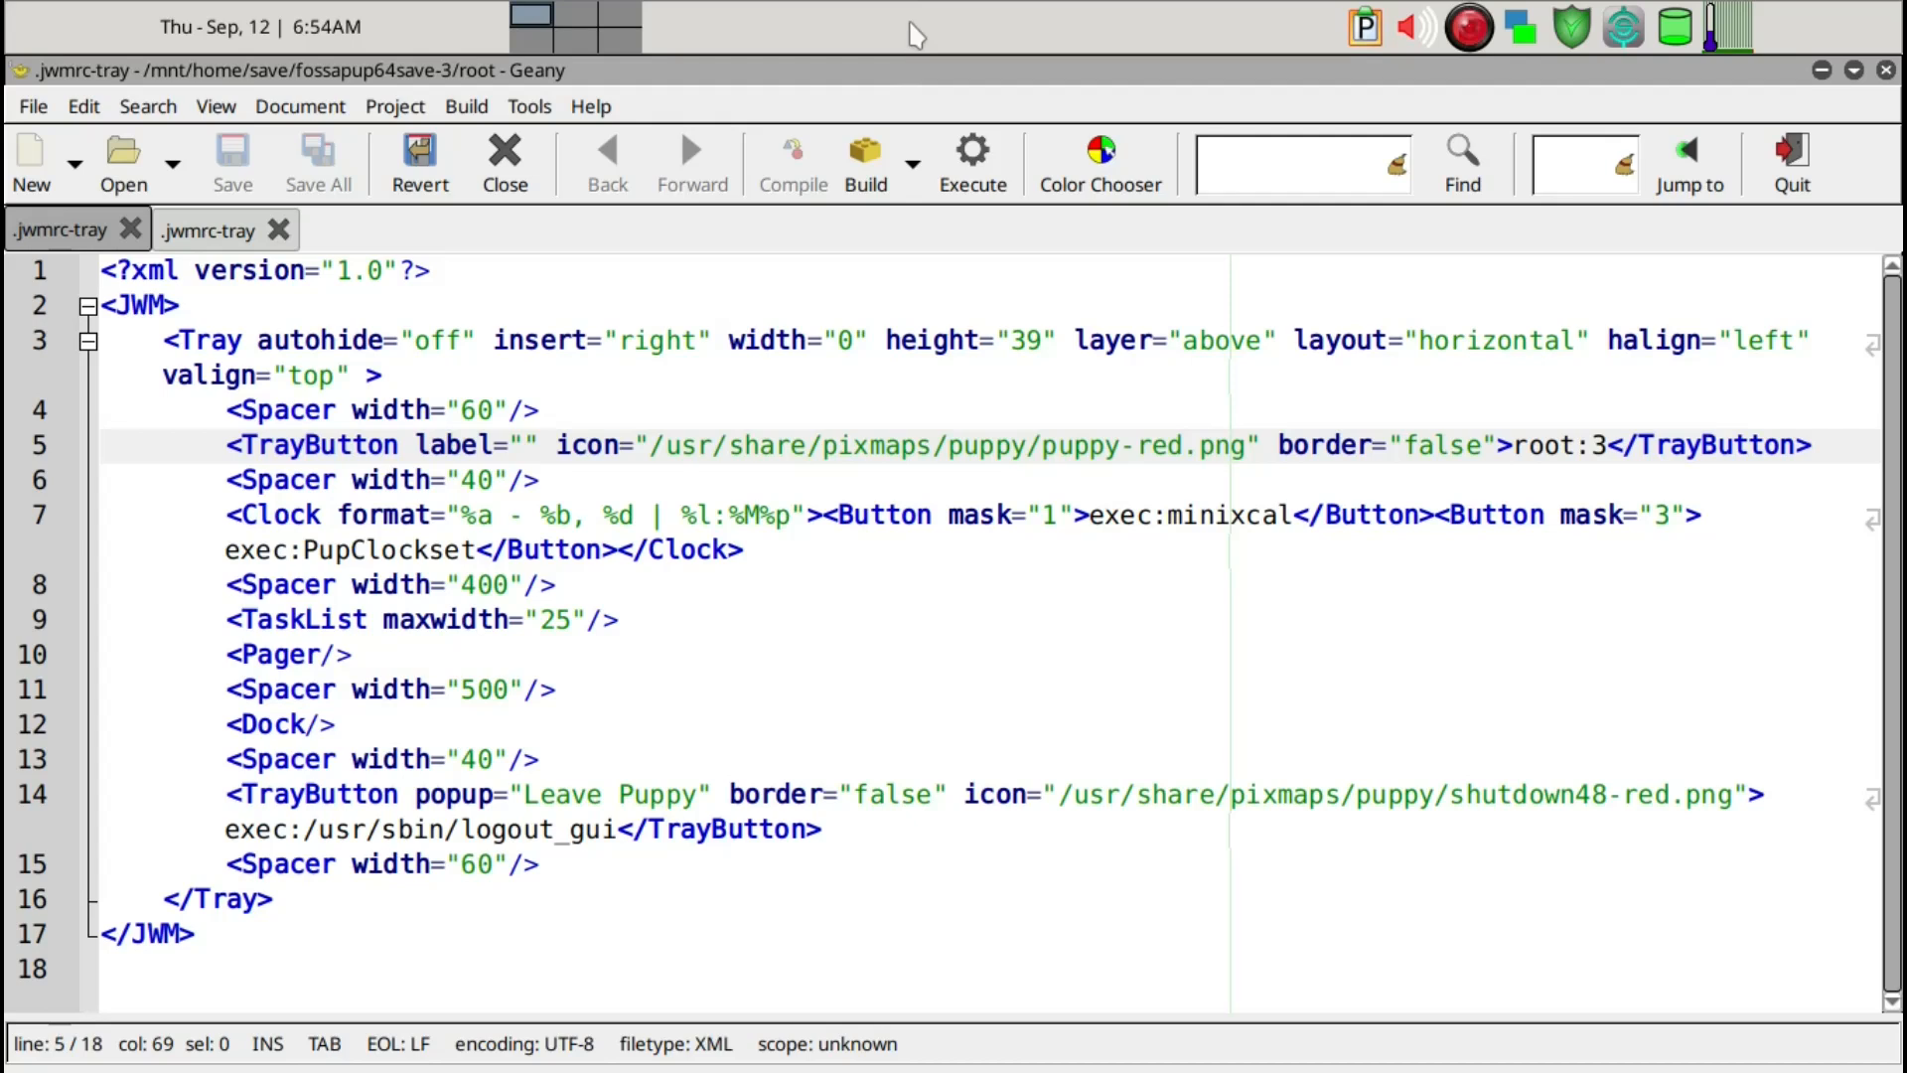
left_click(1029, 341)
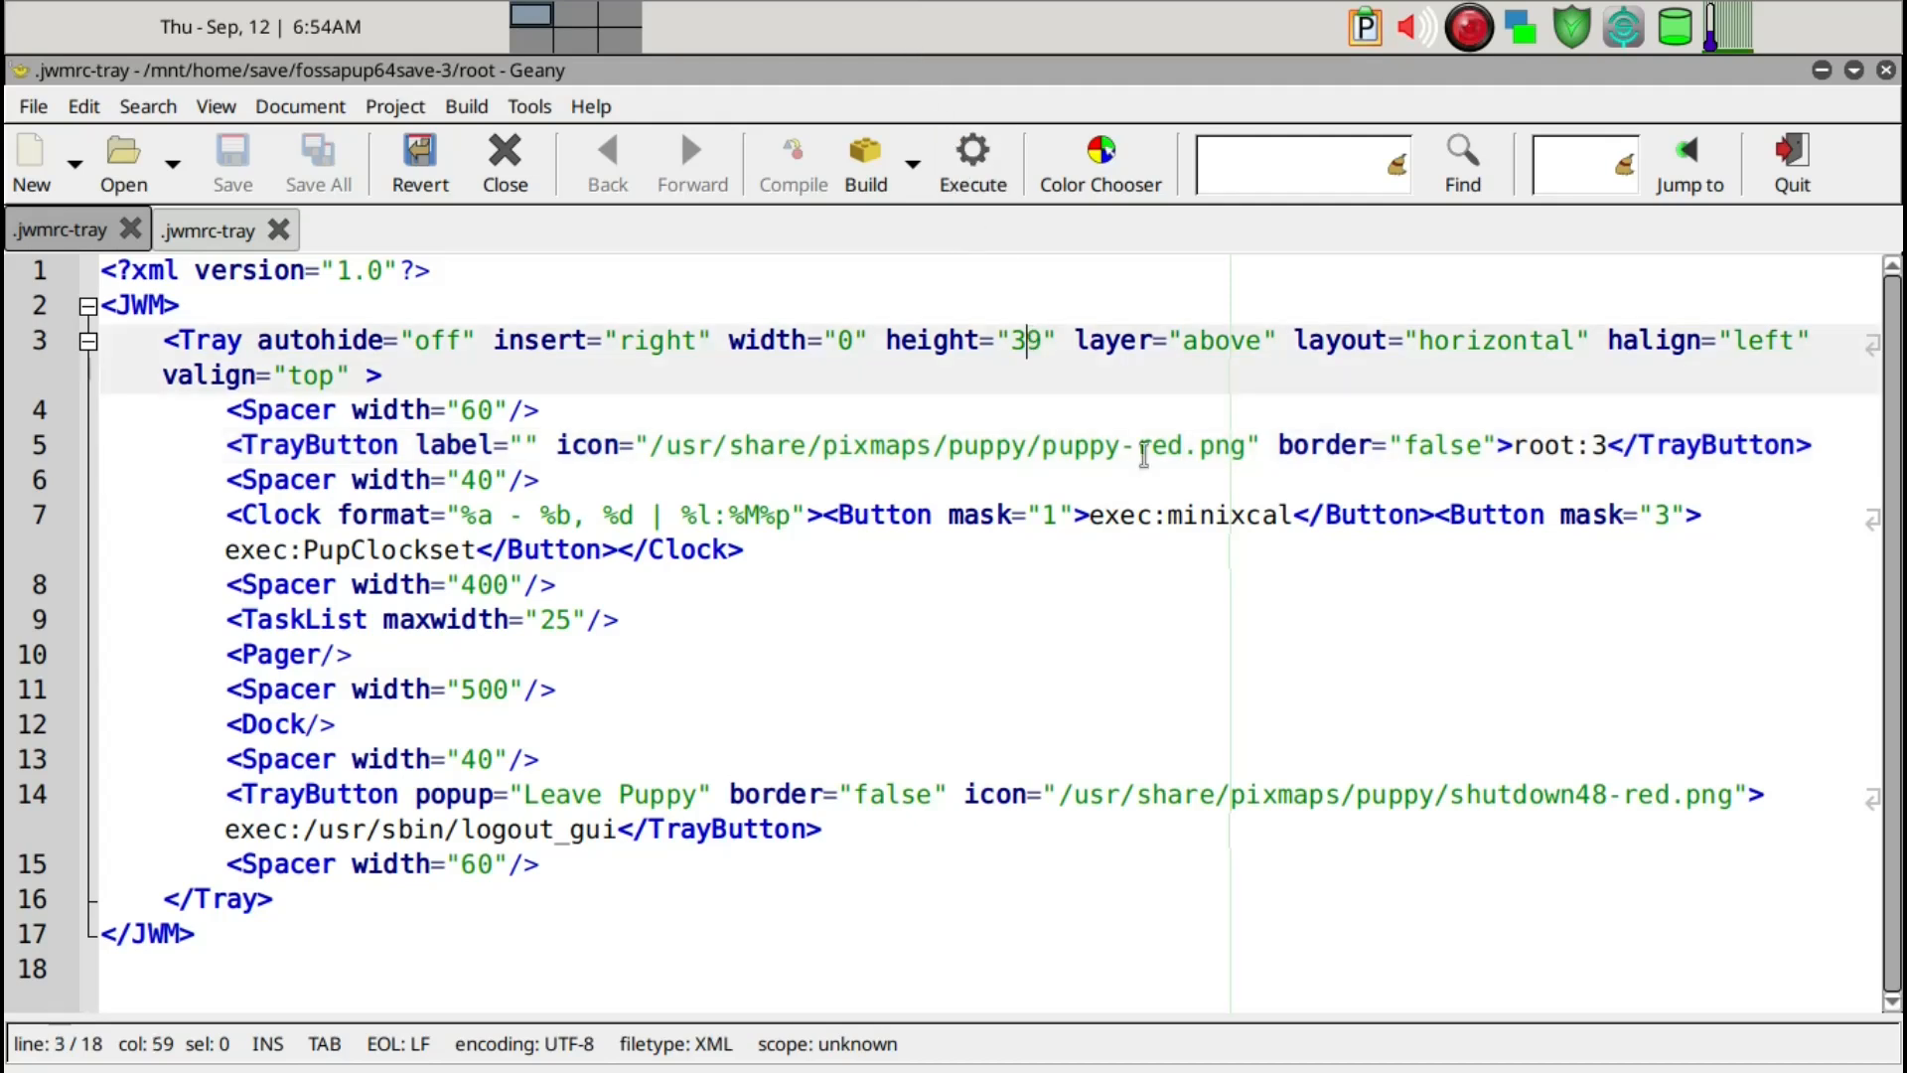
key("Delete")
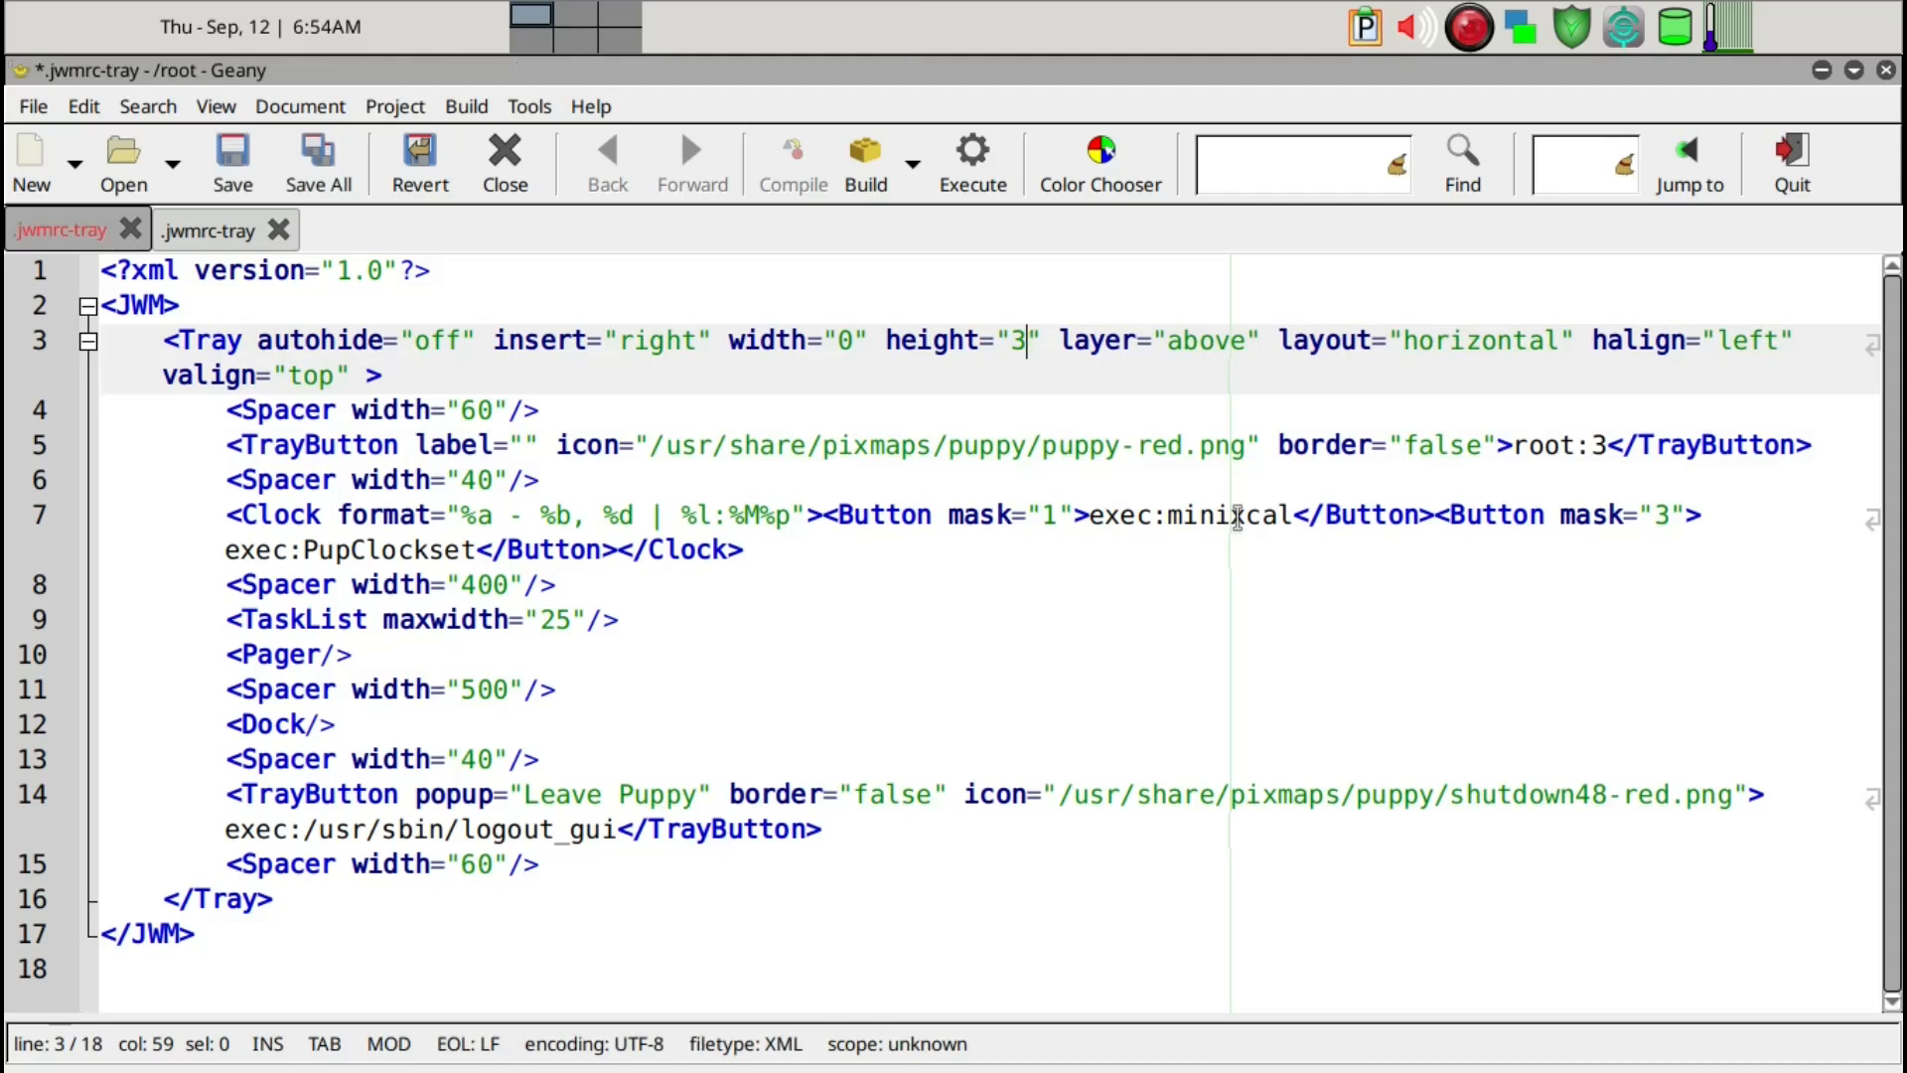
type("0")
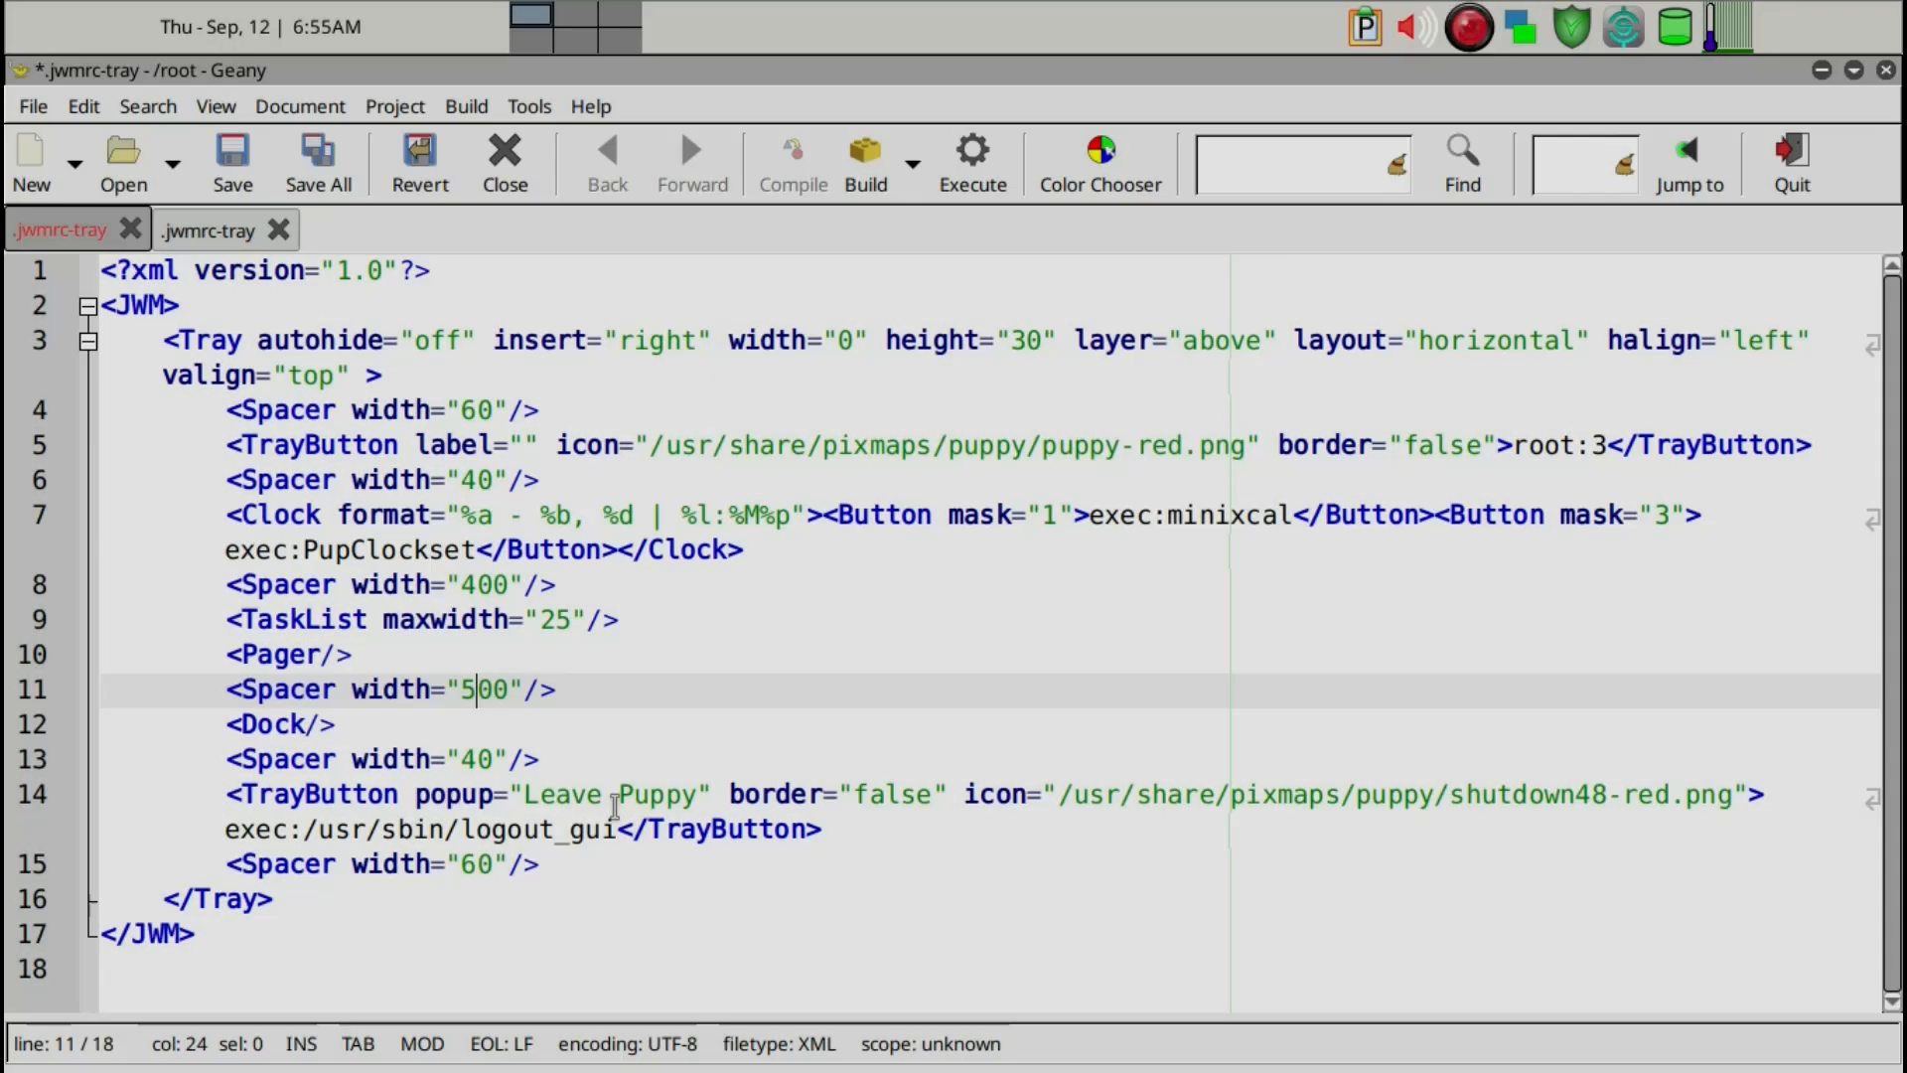
key("BackSpace")
type("2")
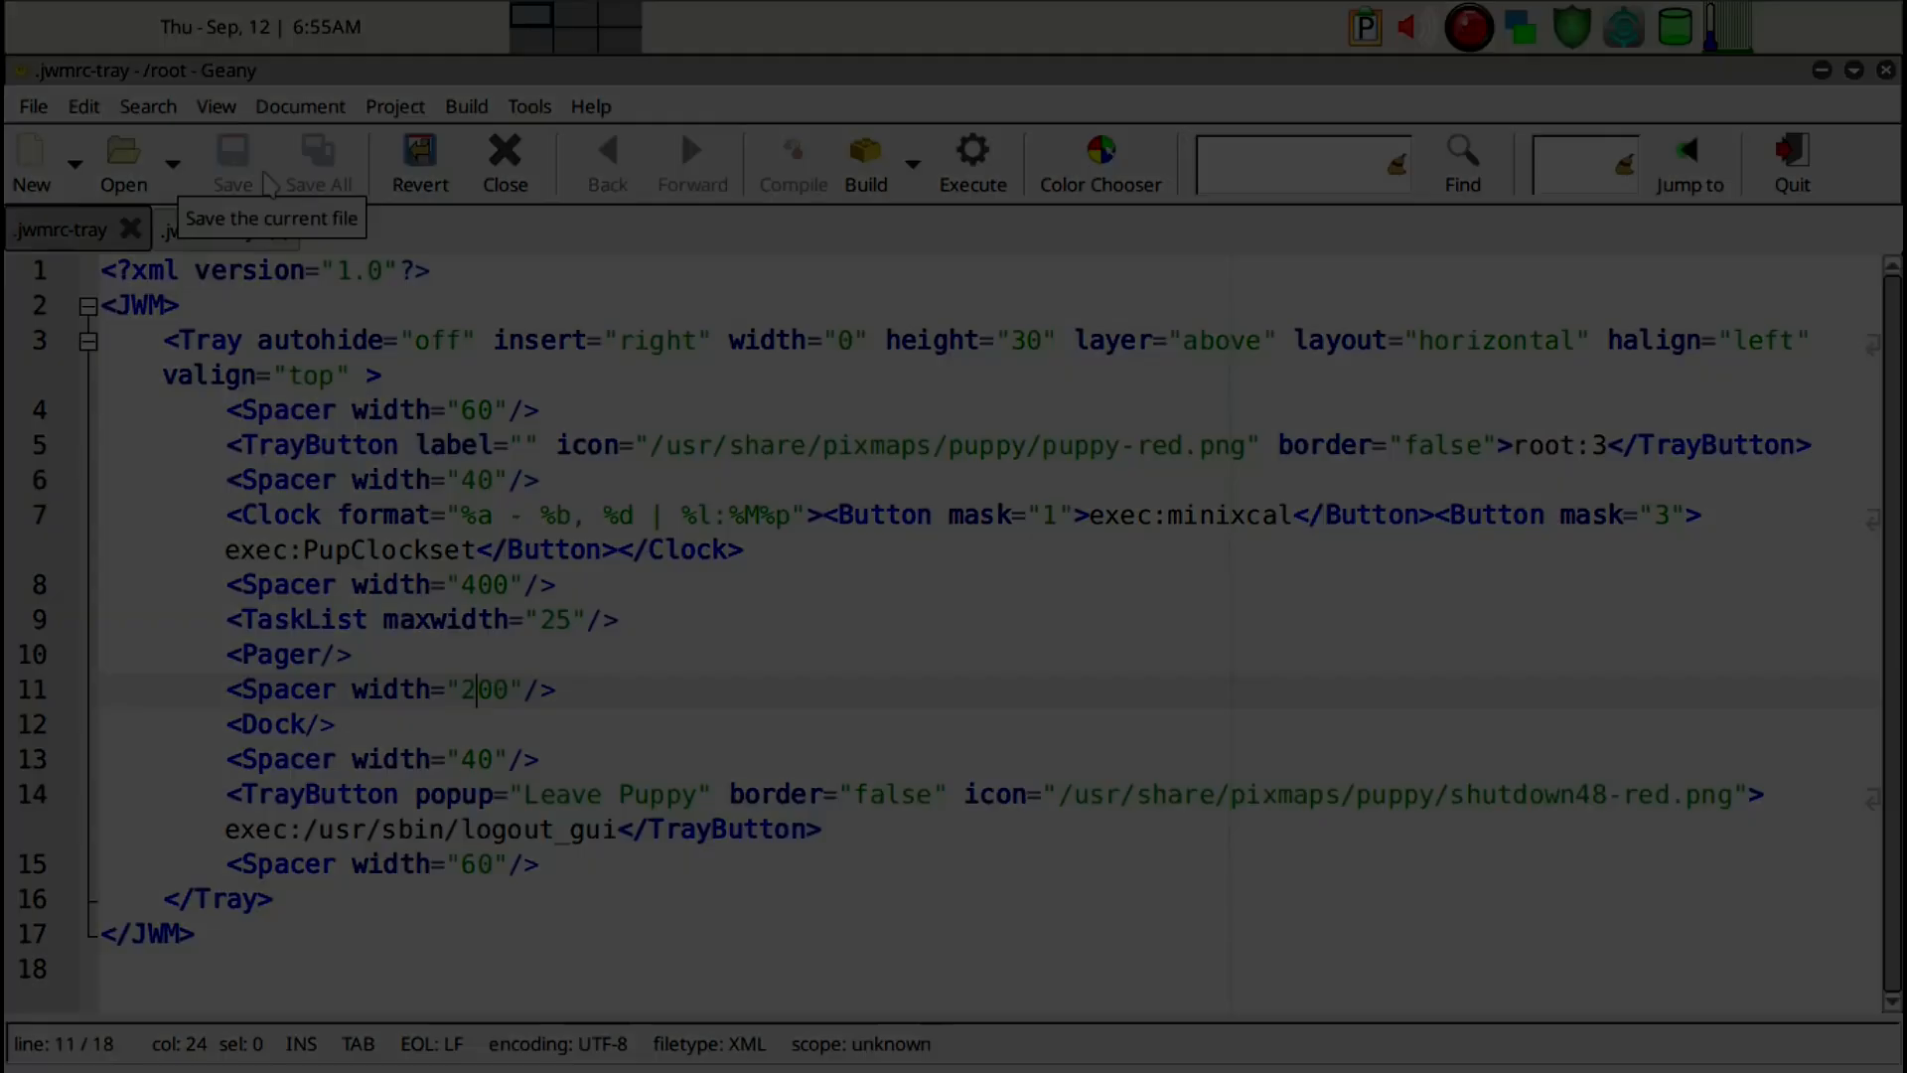
left_click(232, 163)
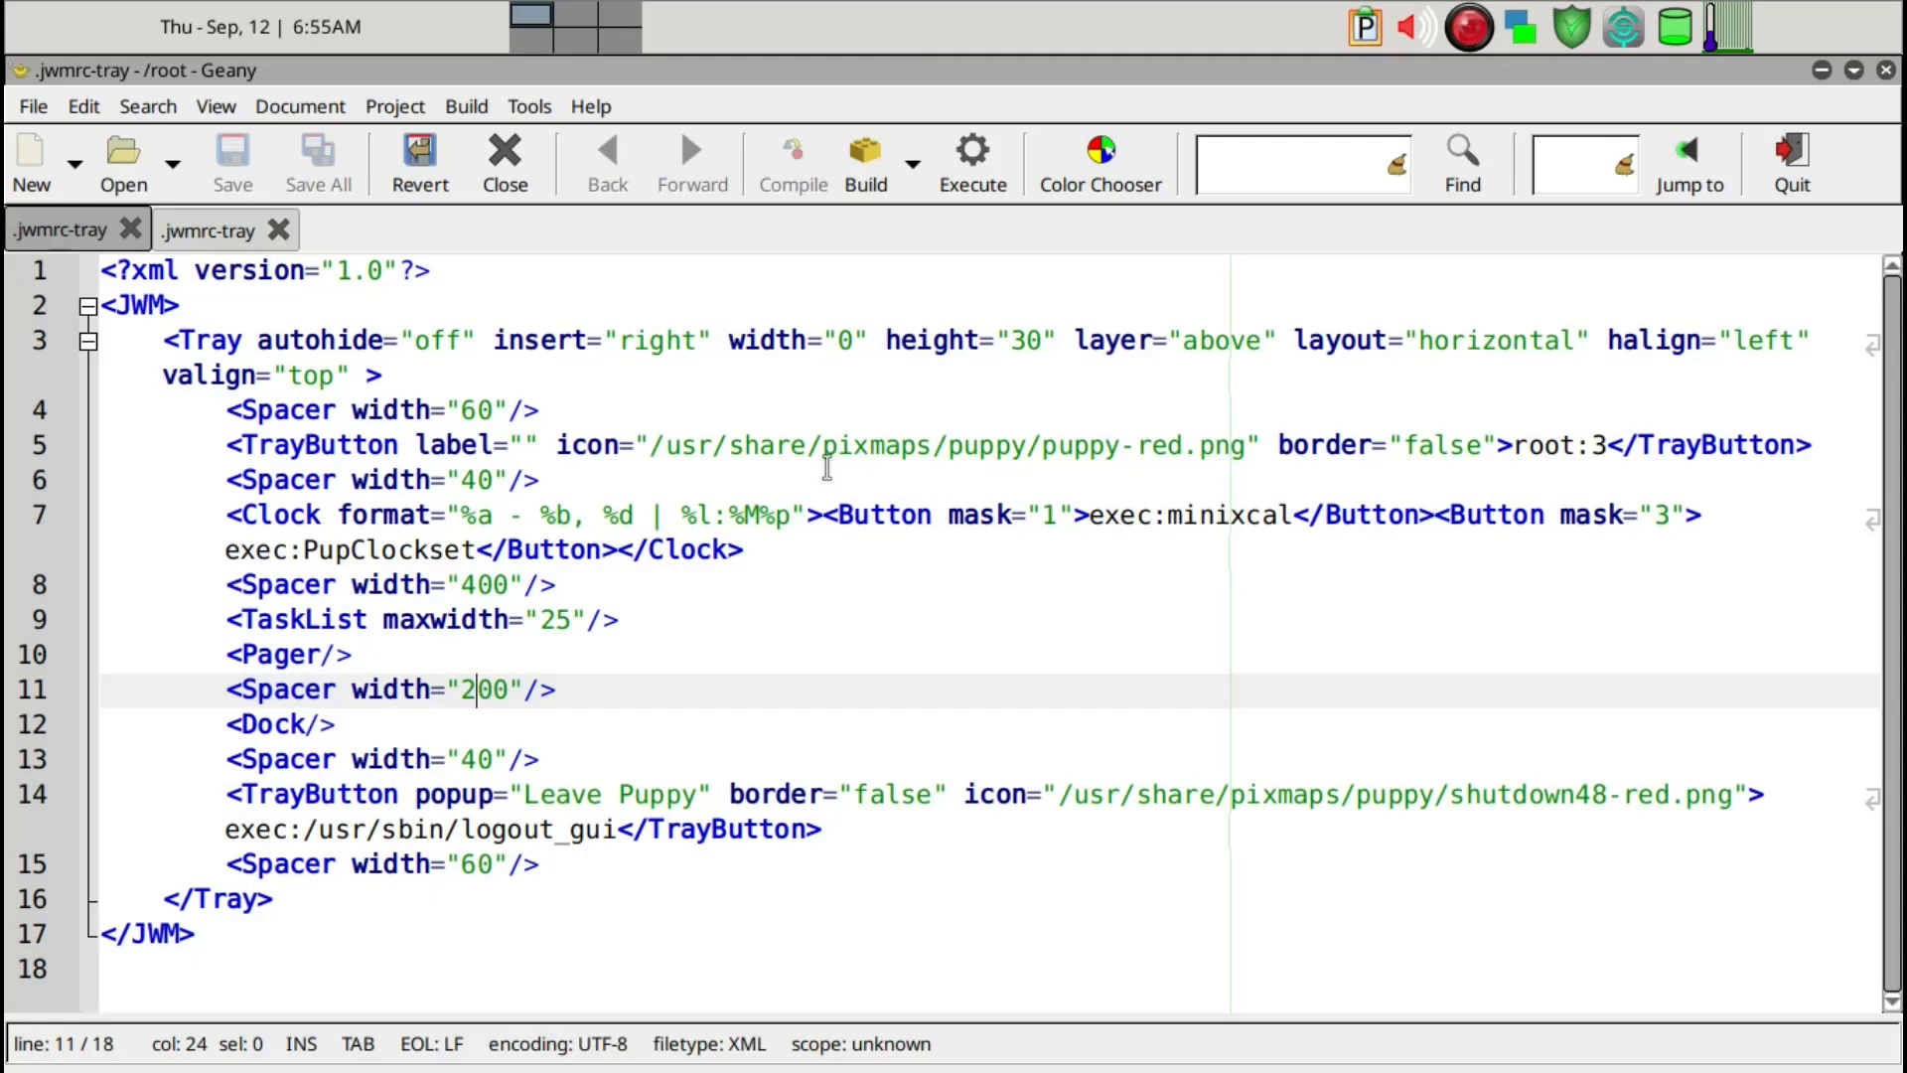
Restart the window manager with jwm -restart in LXTerminal and test the calendar of the tray clock.
key("ctrl+space")
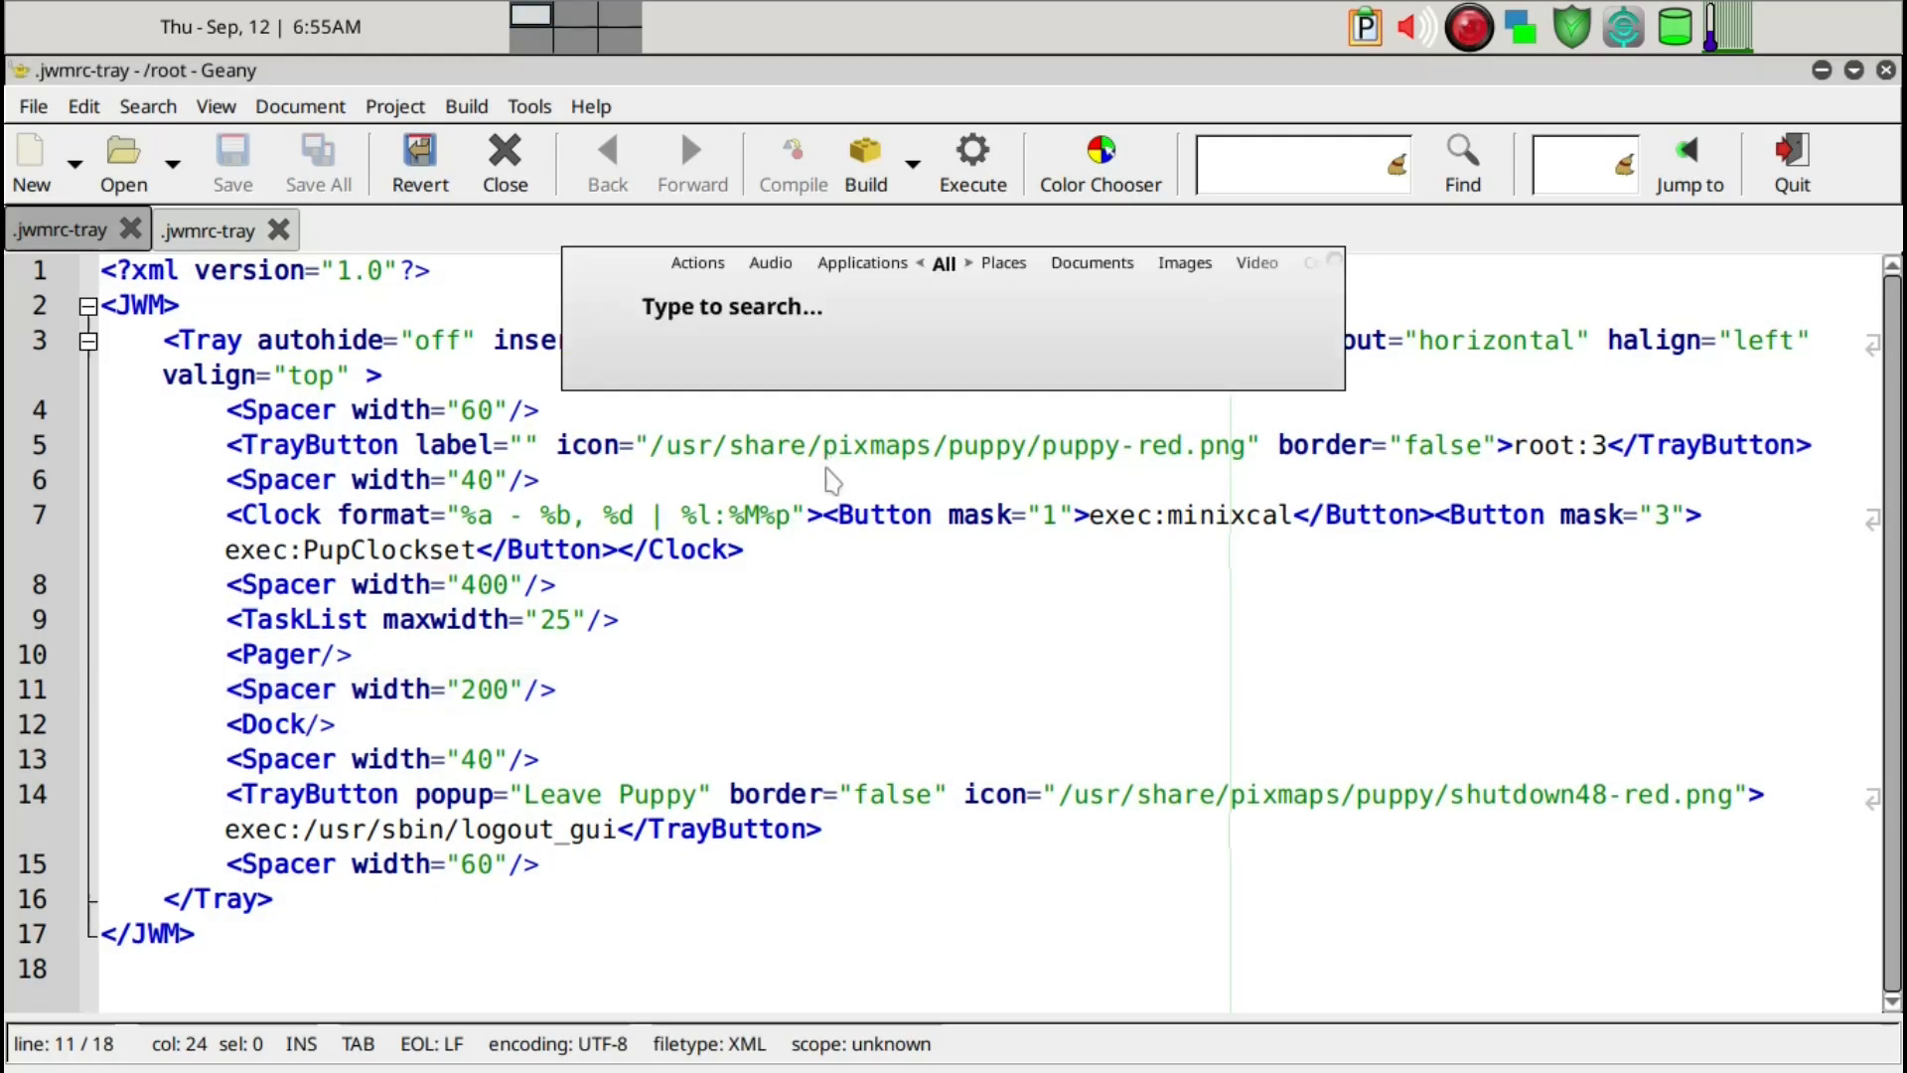
type("lx")
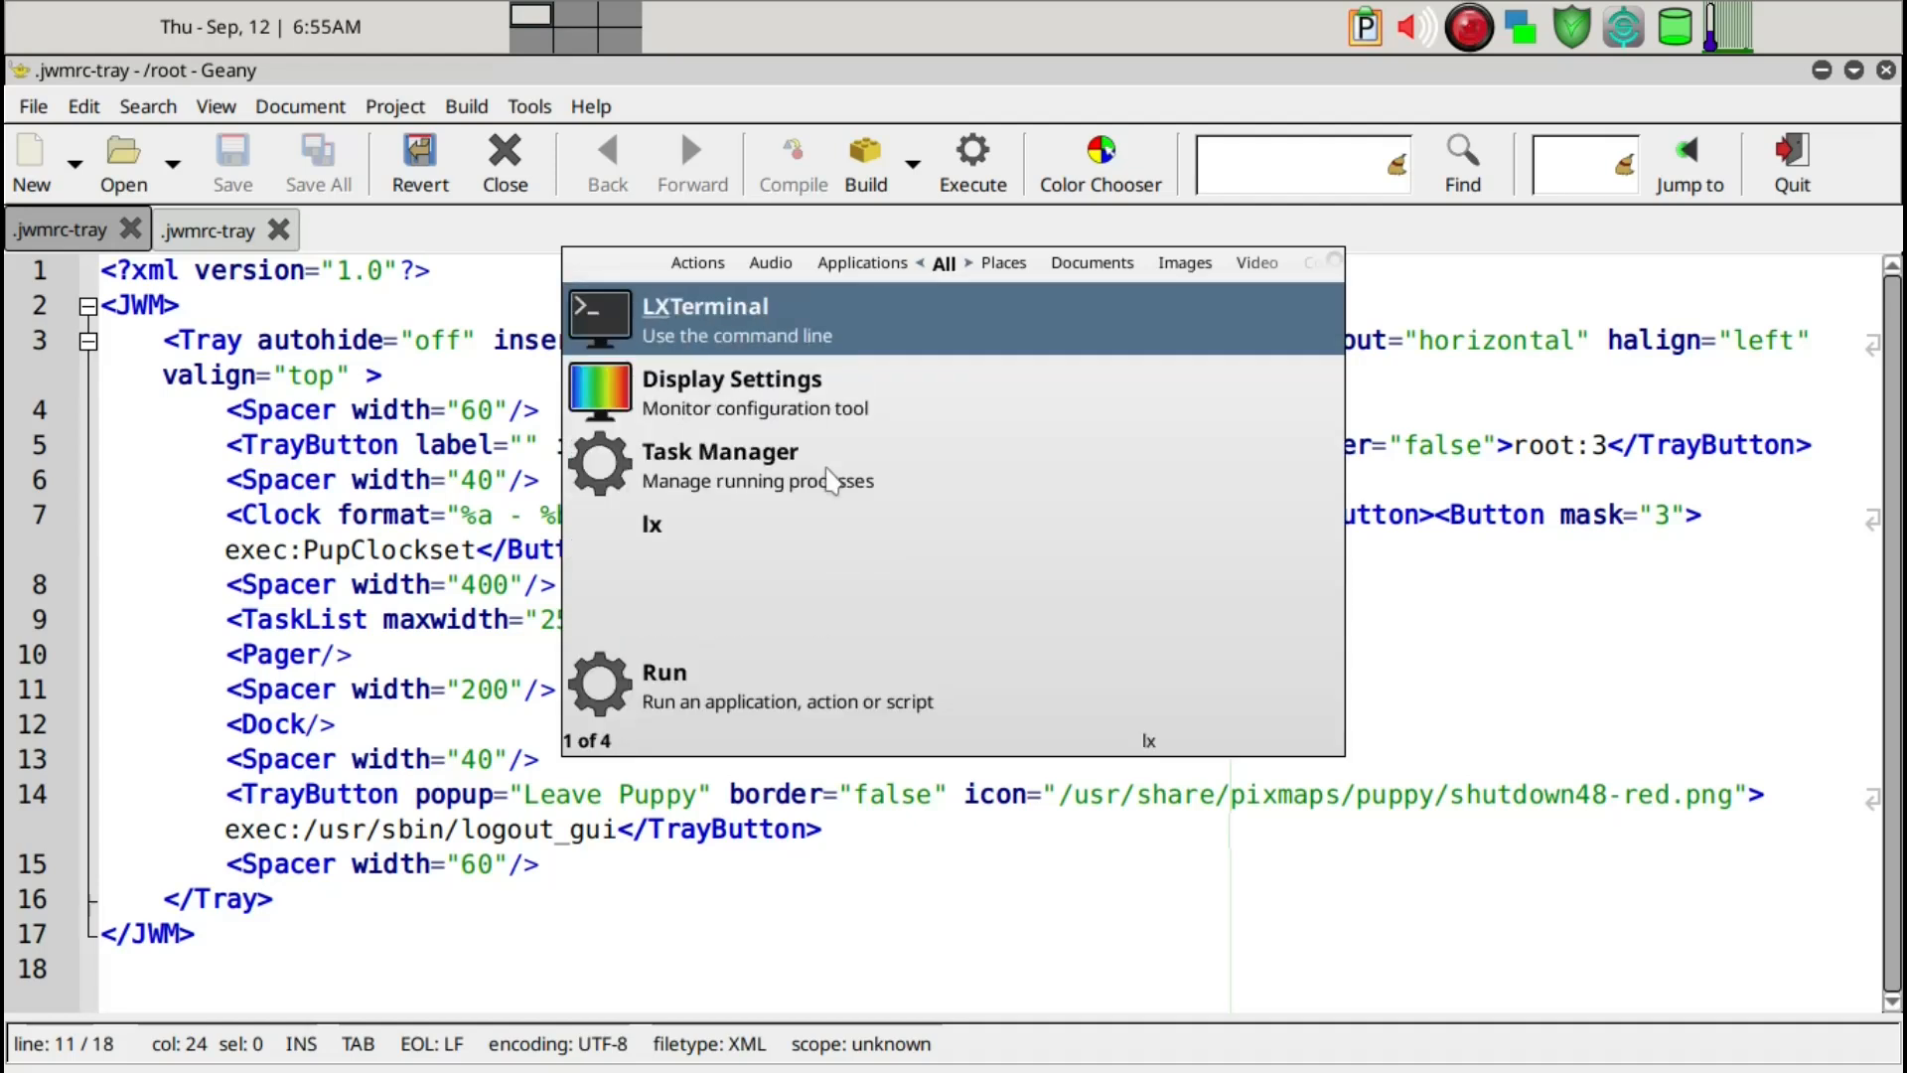
key("Return")
type("exit")
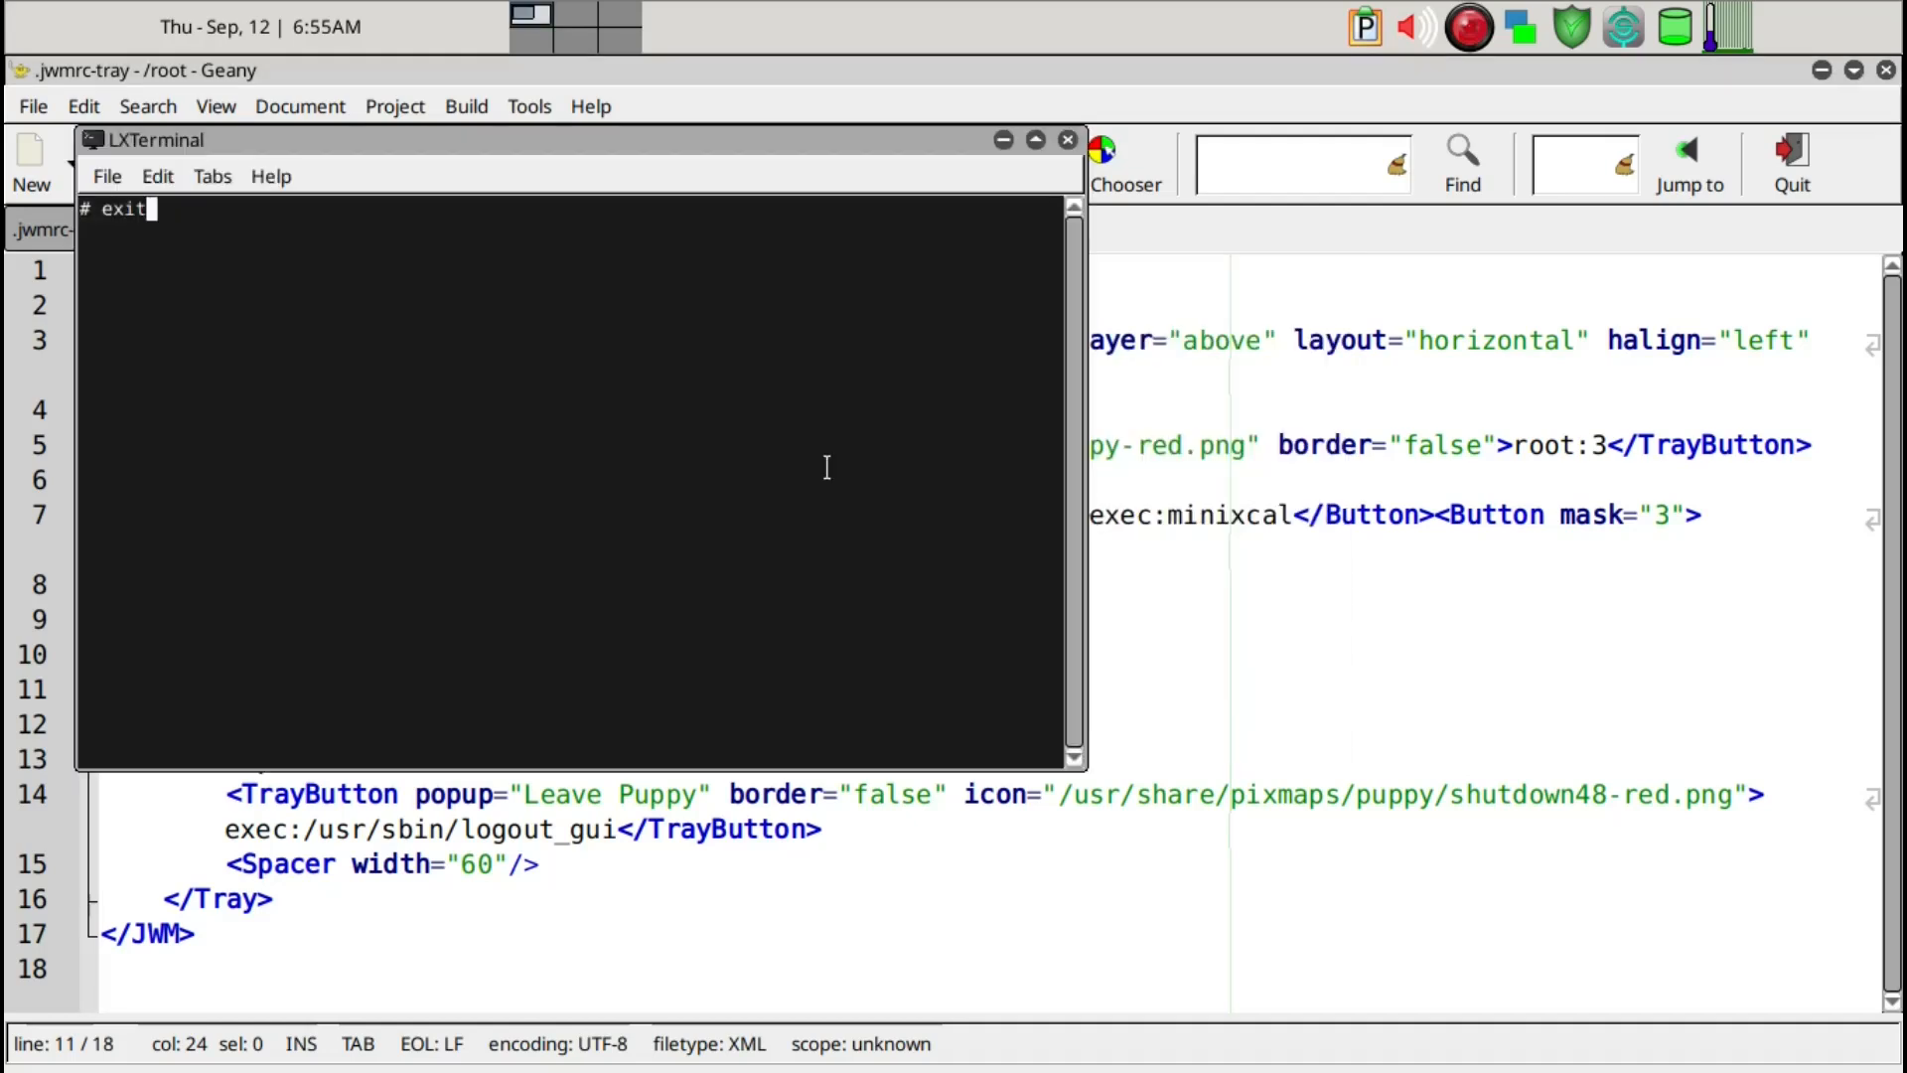
key("Up")
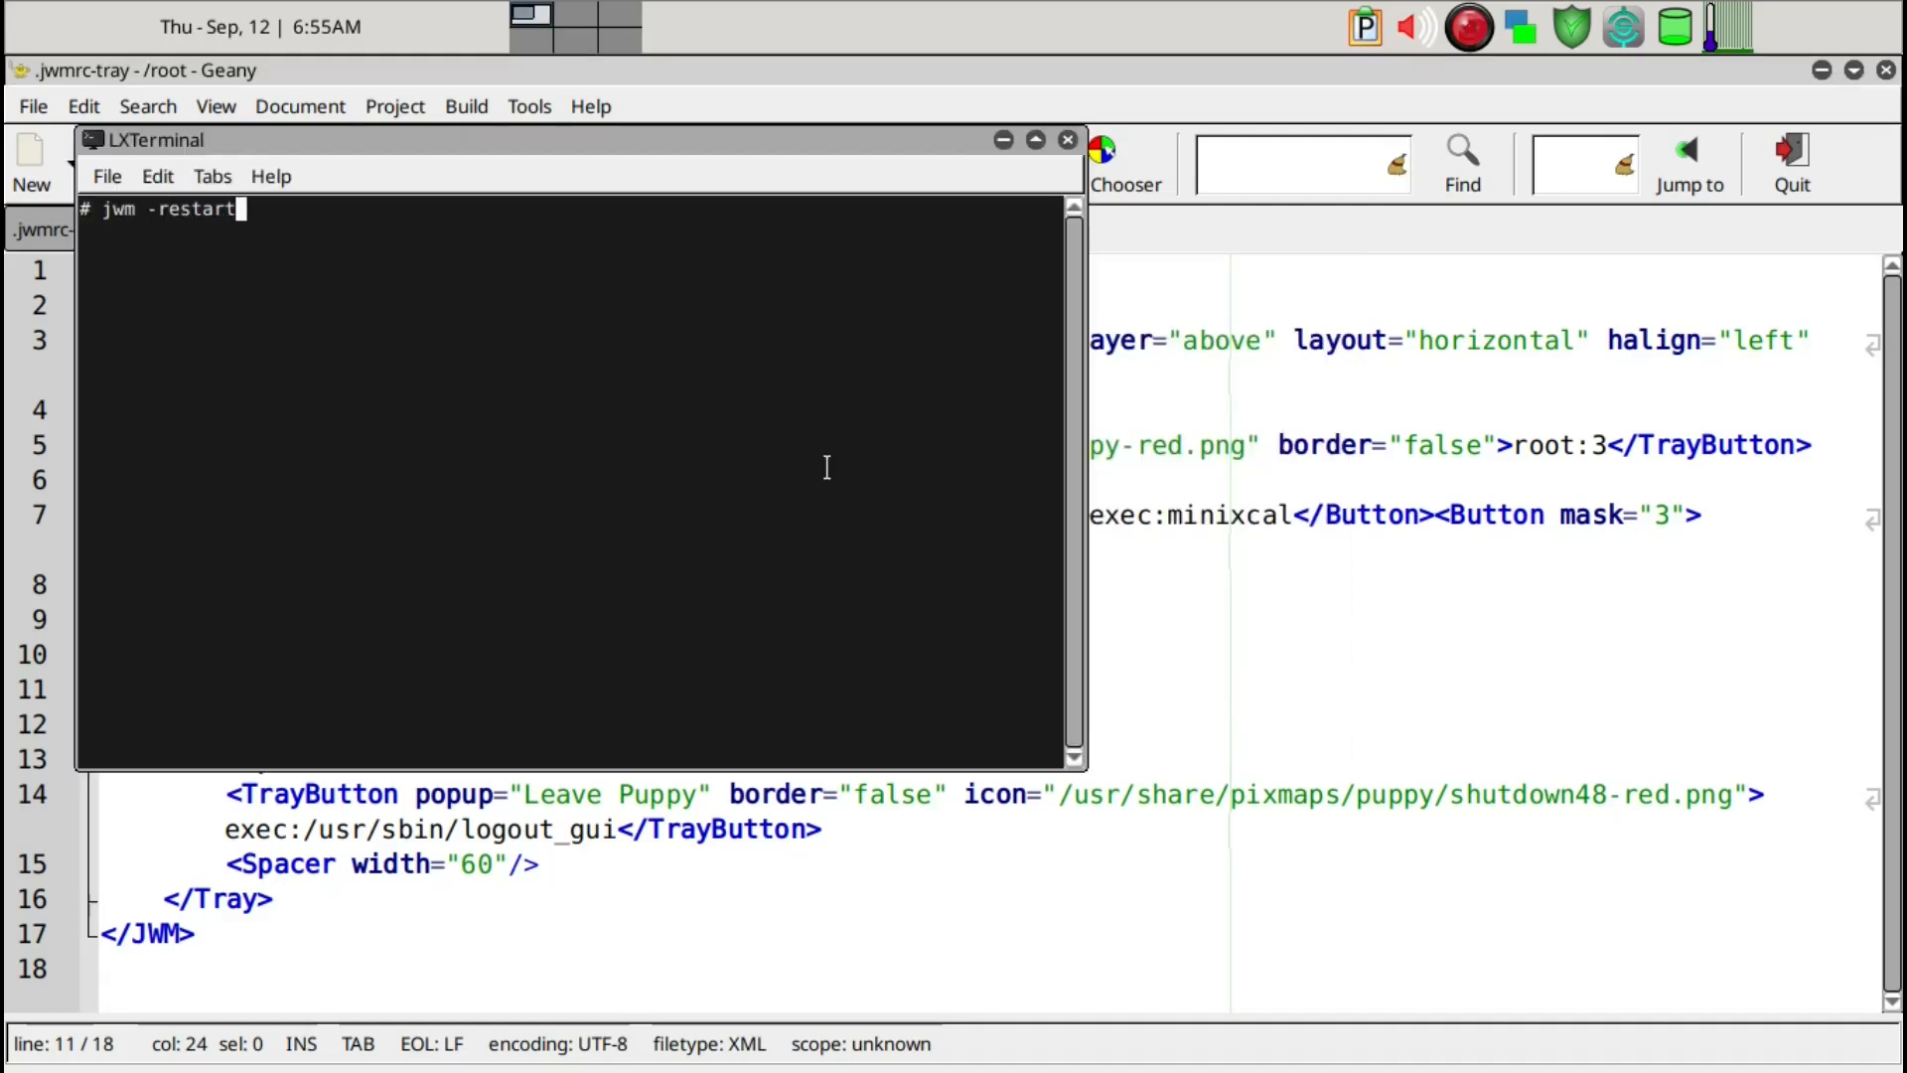
key("Return")
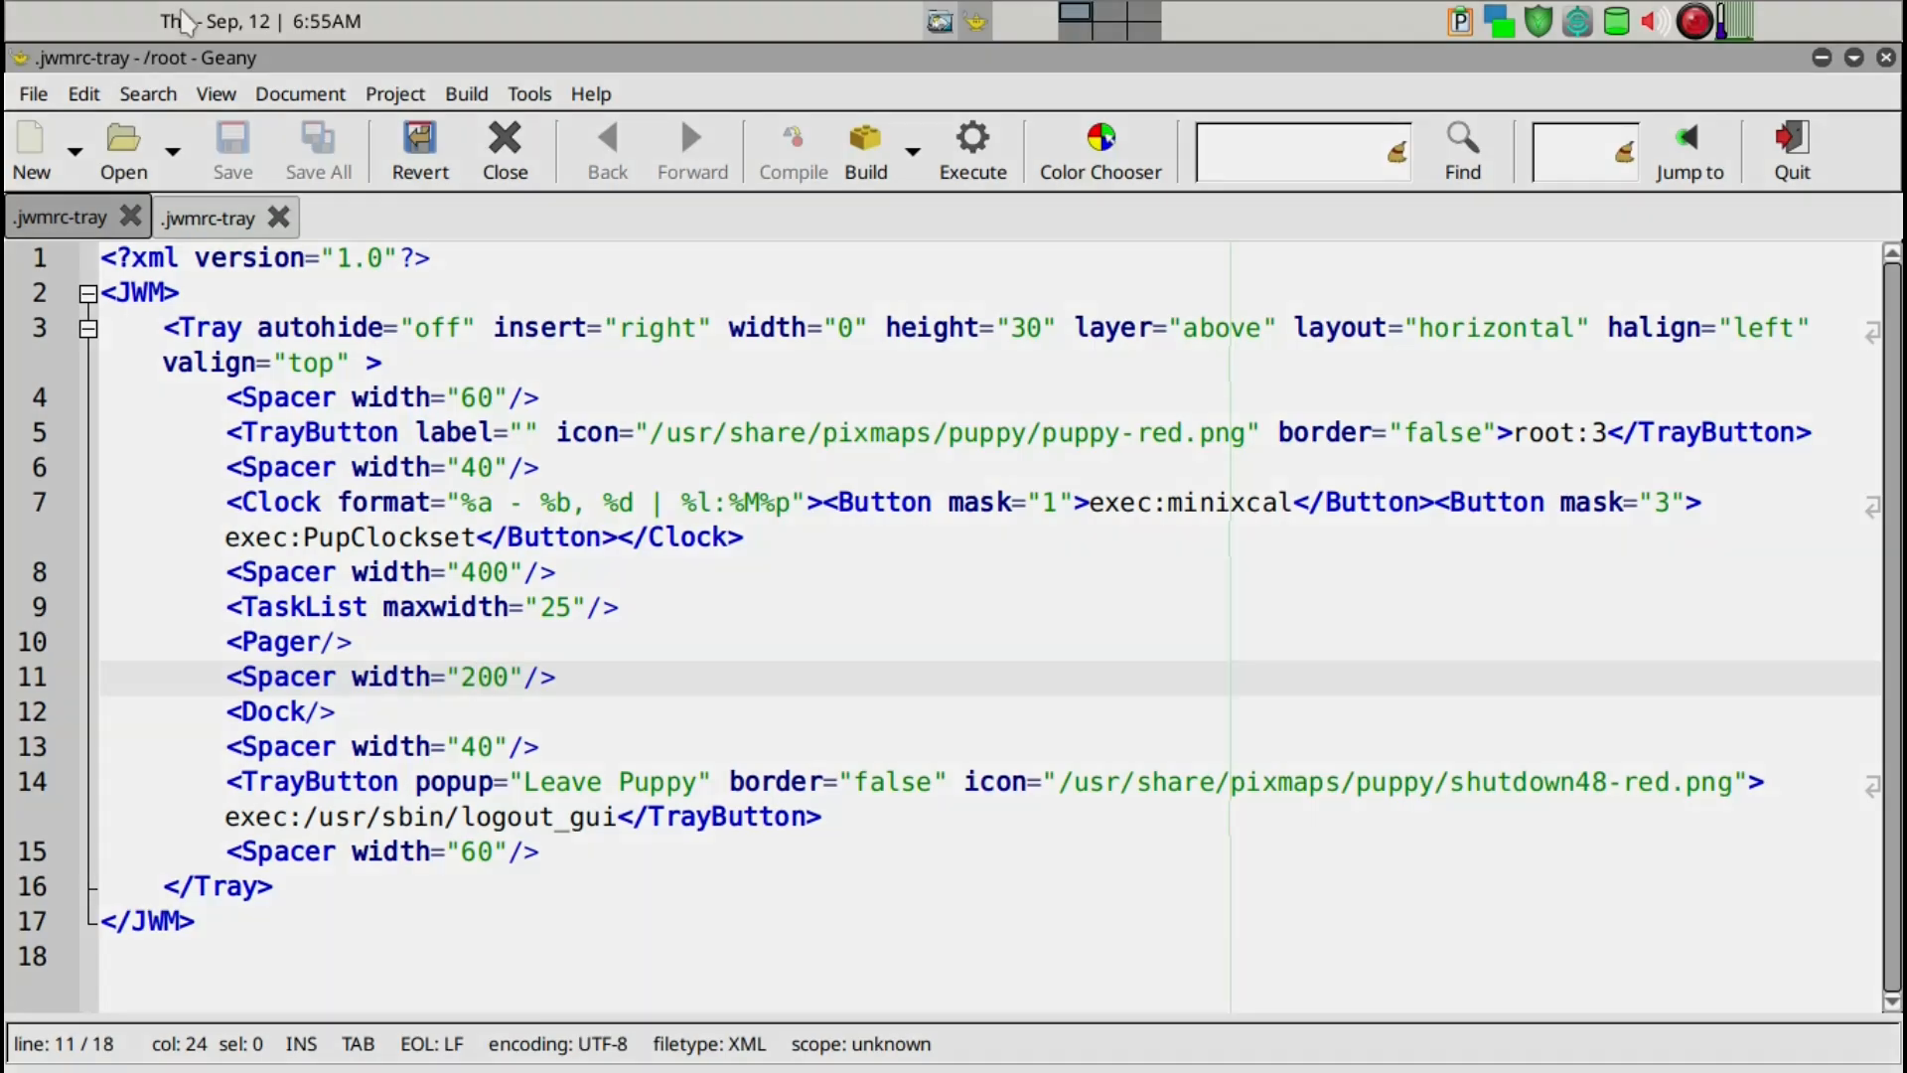
left_click(181, 20)
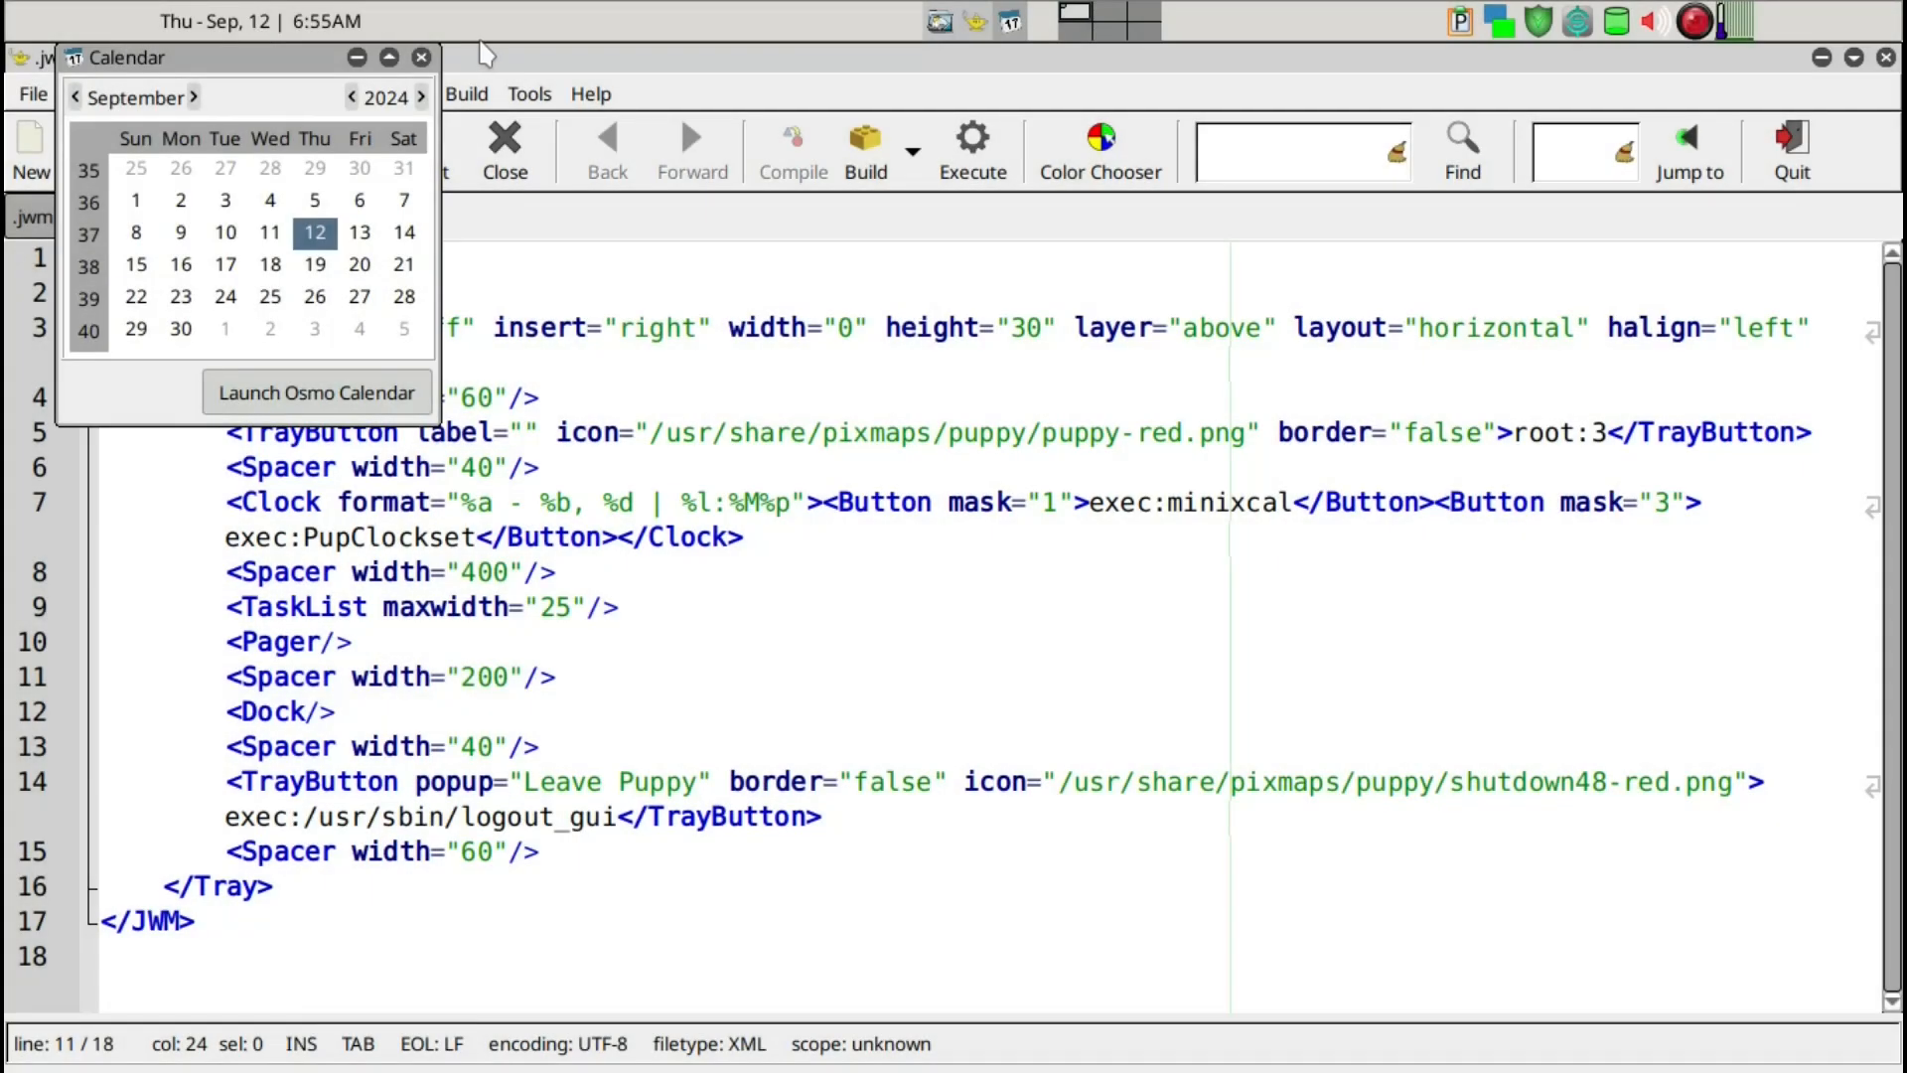
left_click(485, 55)
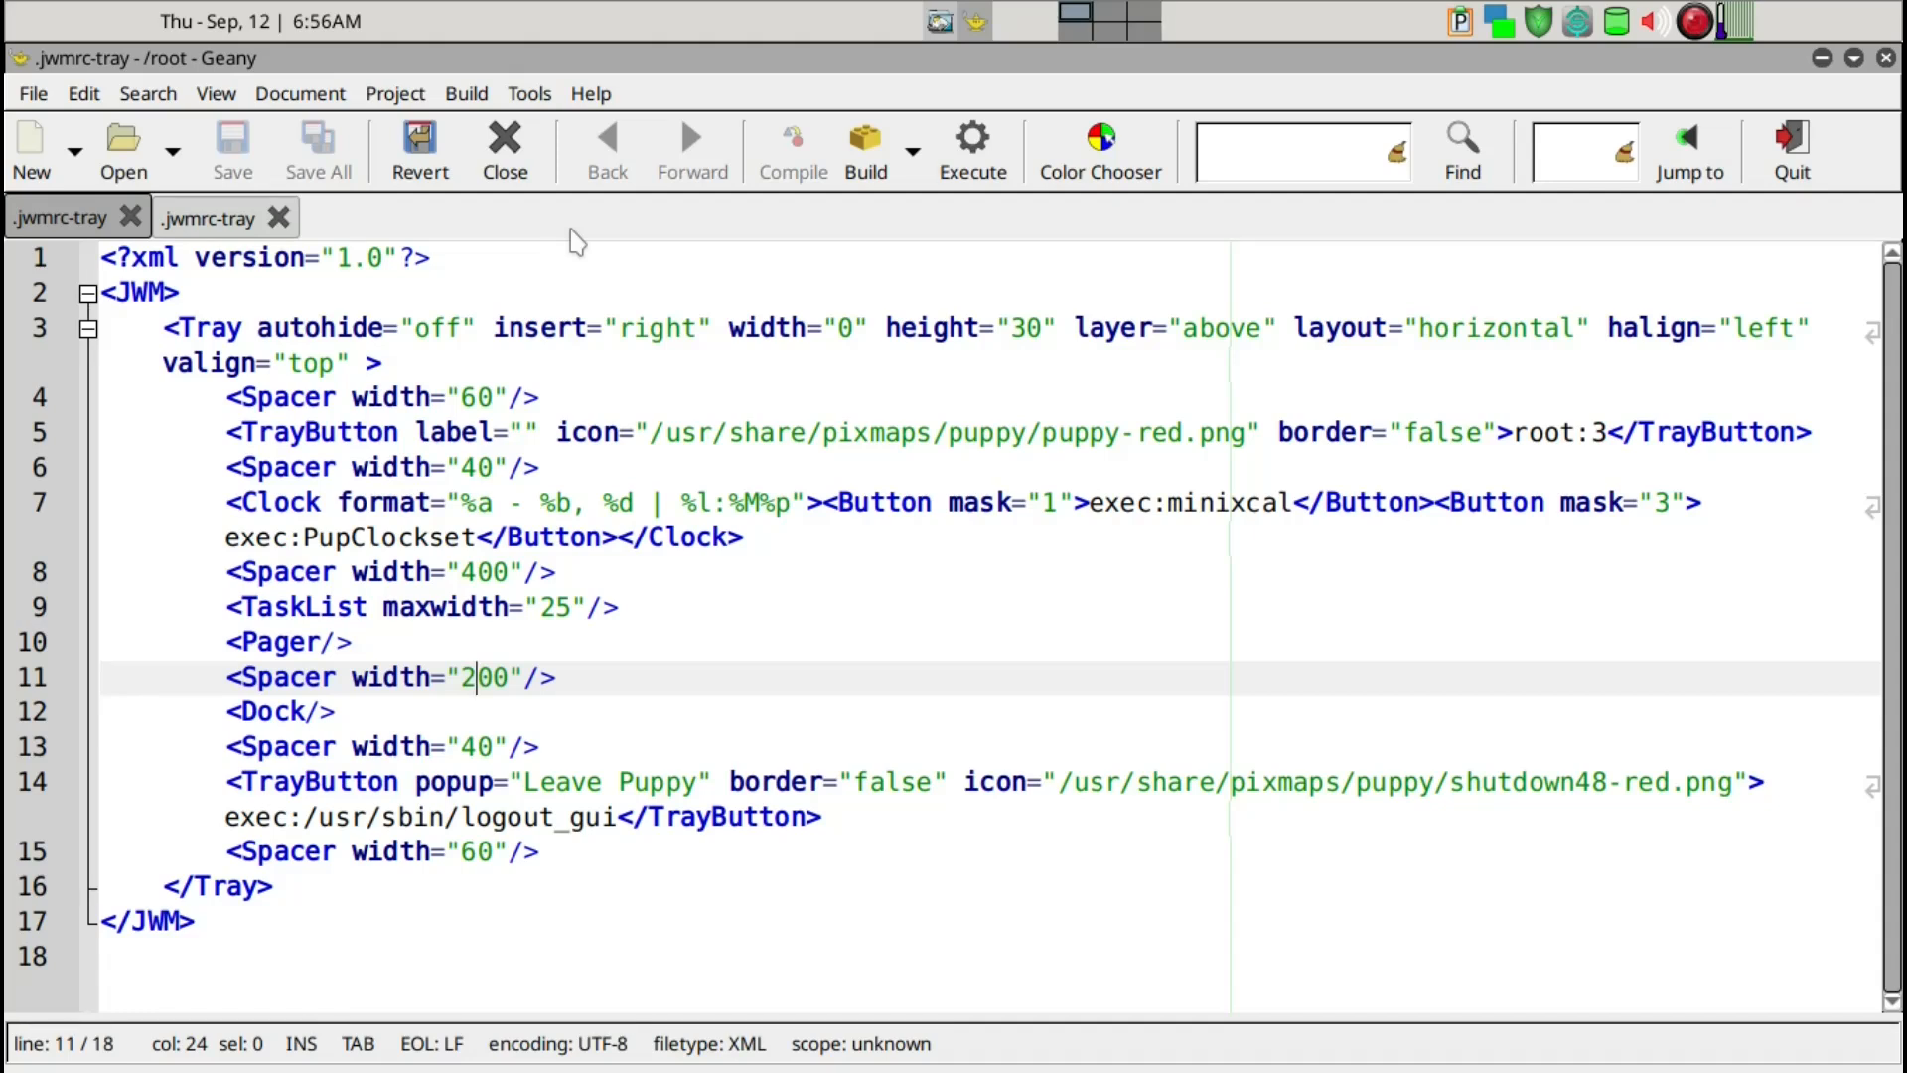
Switch to the home folder window, enter the .jwm folder and open jwmrc-theme in Geany.
key("alt+Tab")
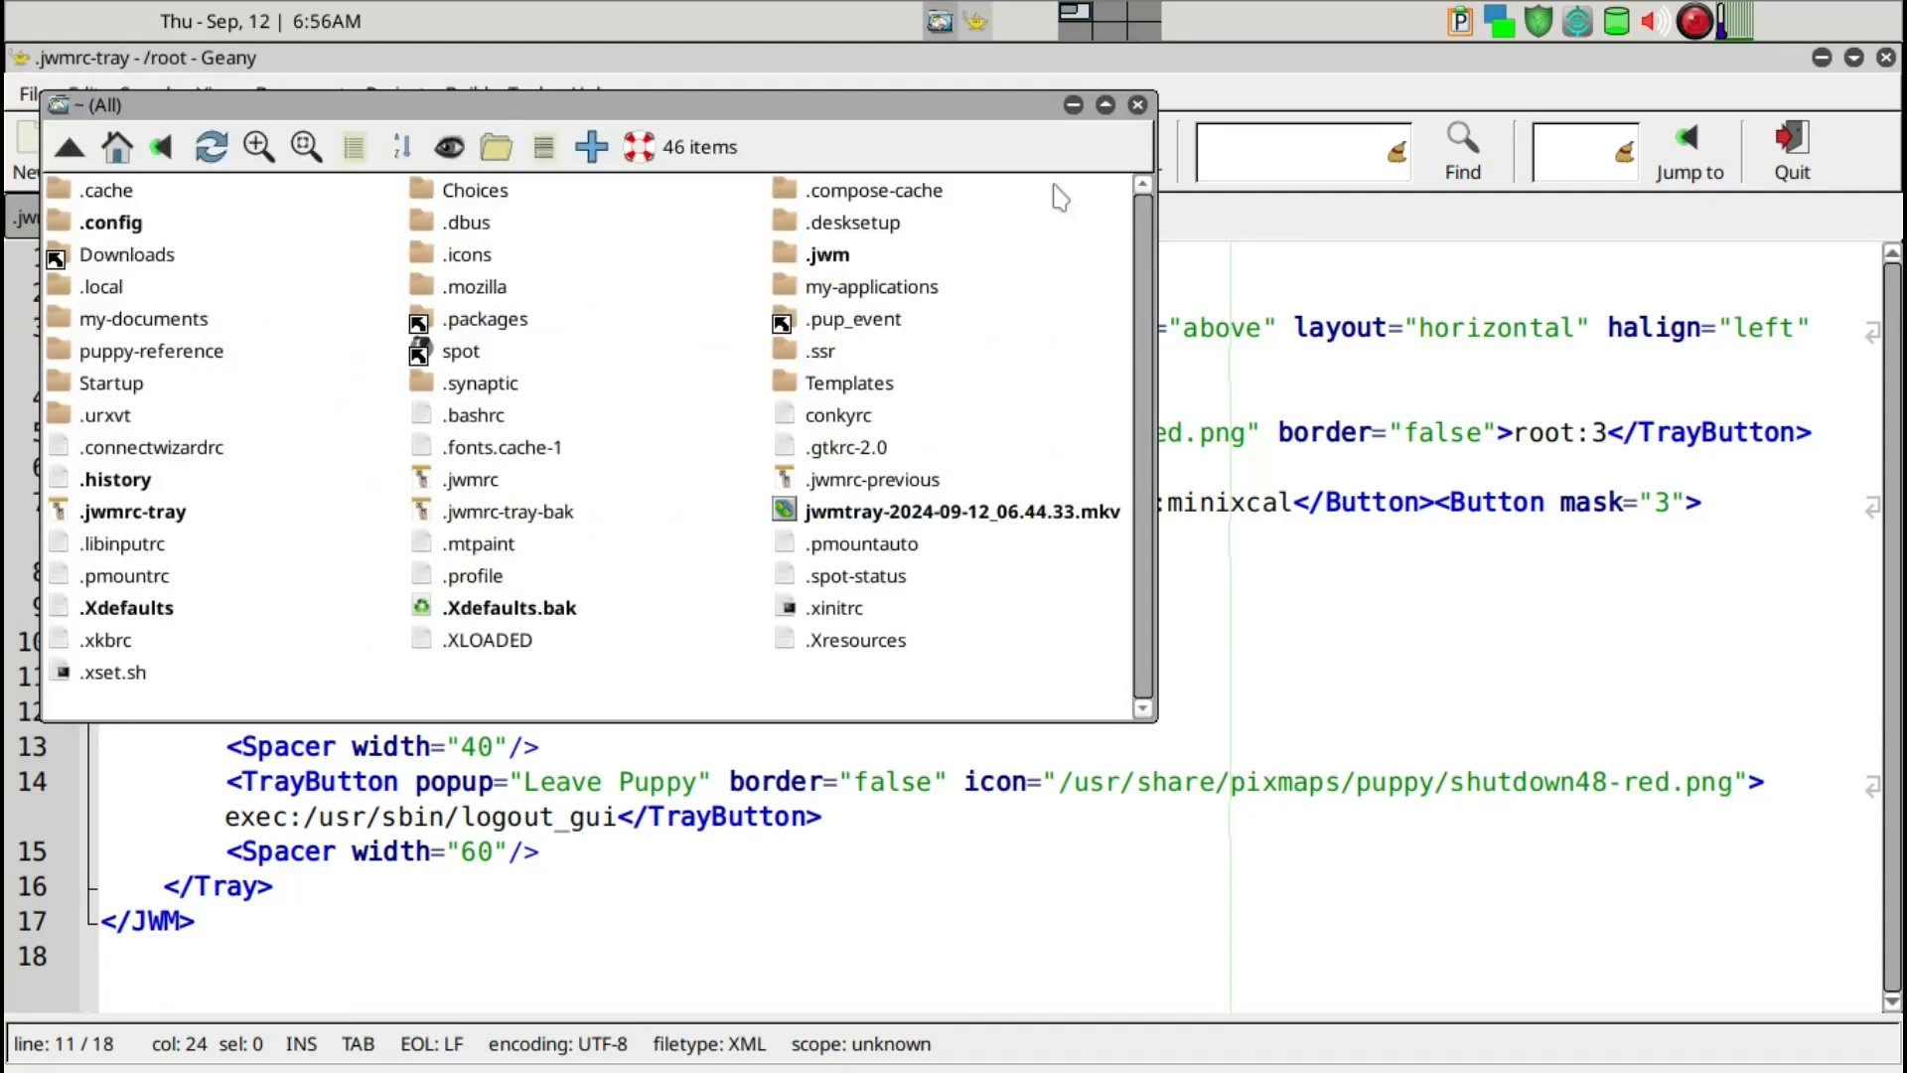
double_click(832, 260)
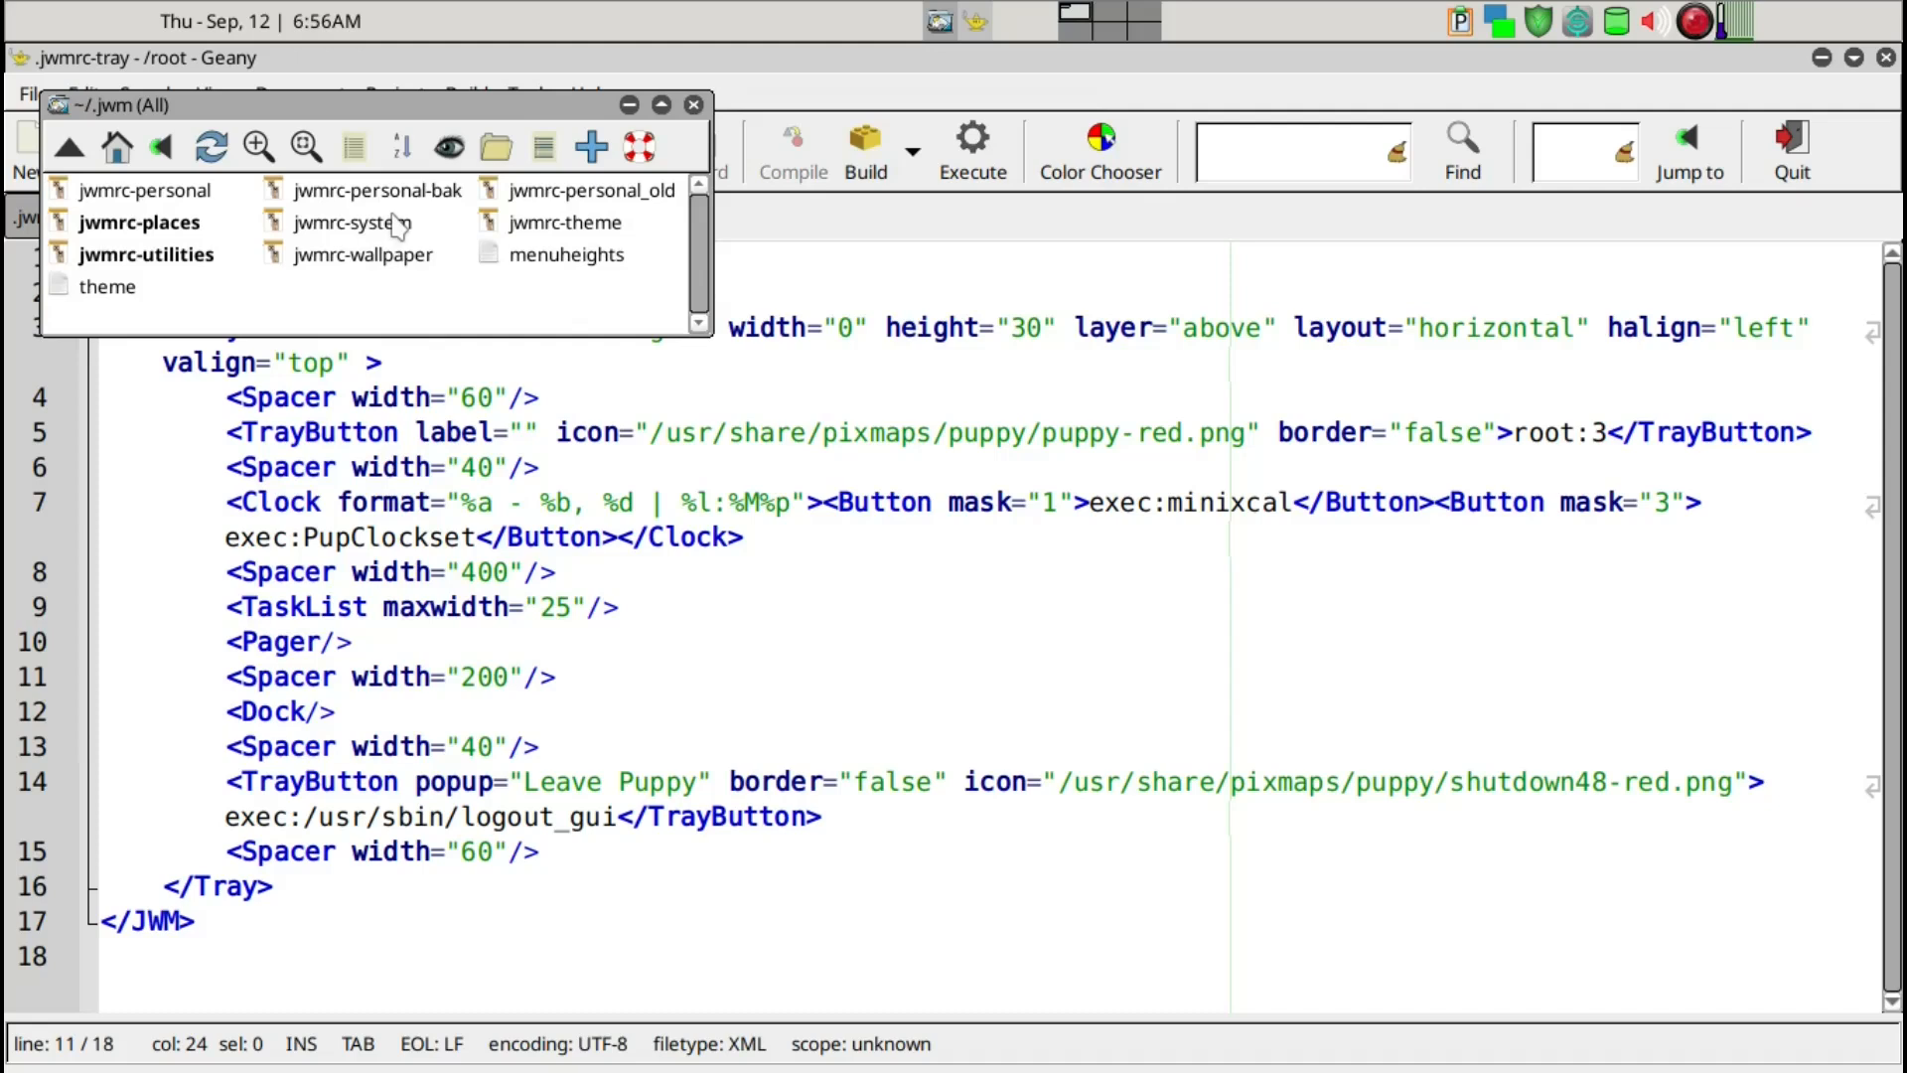
left_click_drag(600, 235, 901, 653)
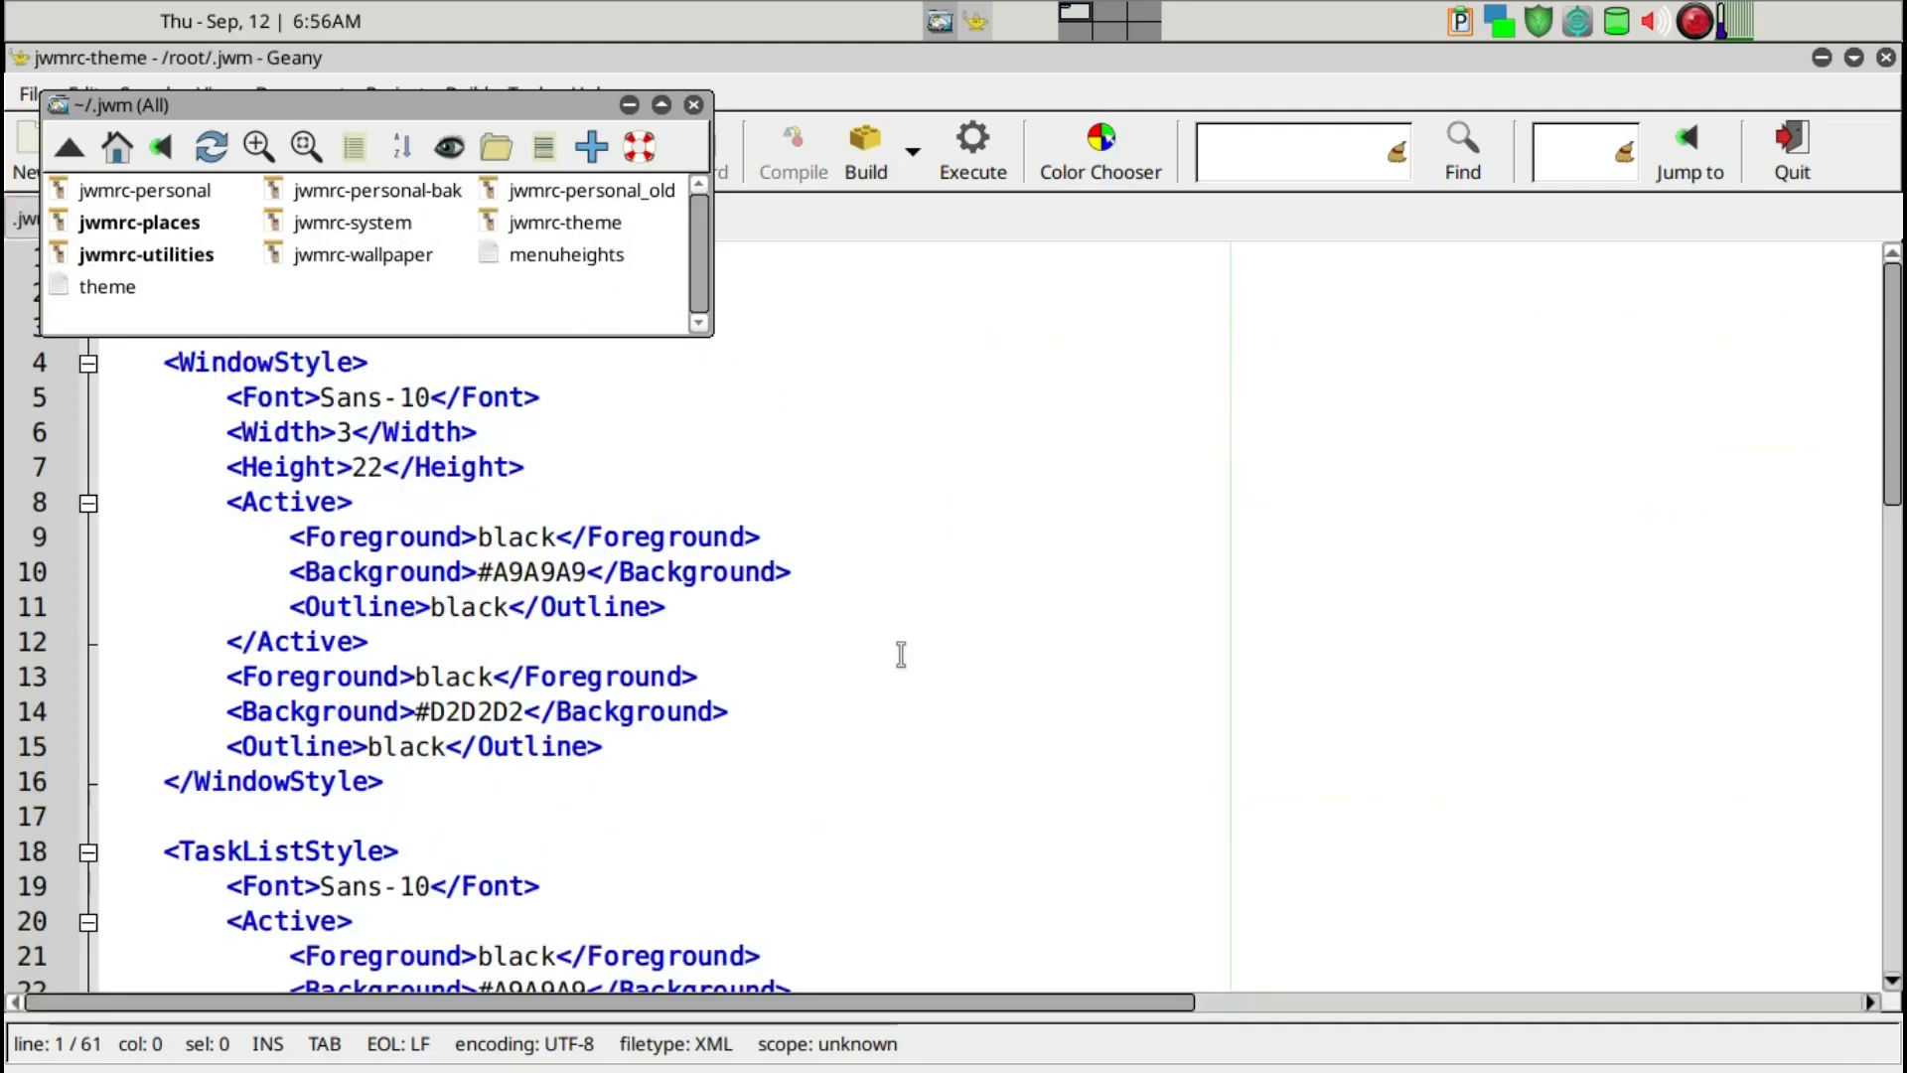
left_click(901, 654)
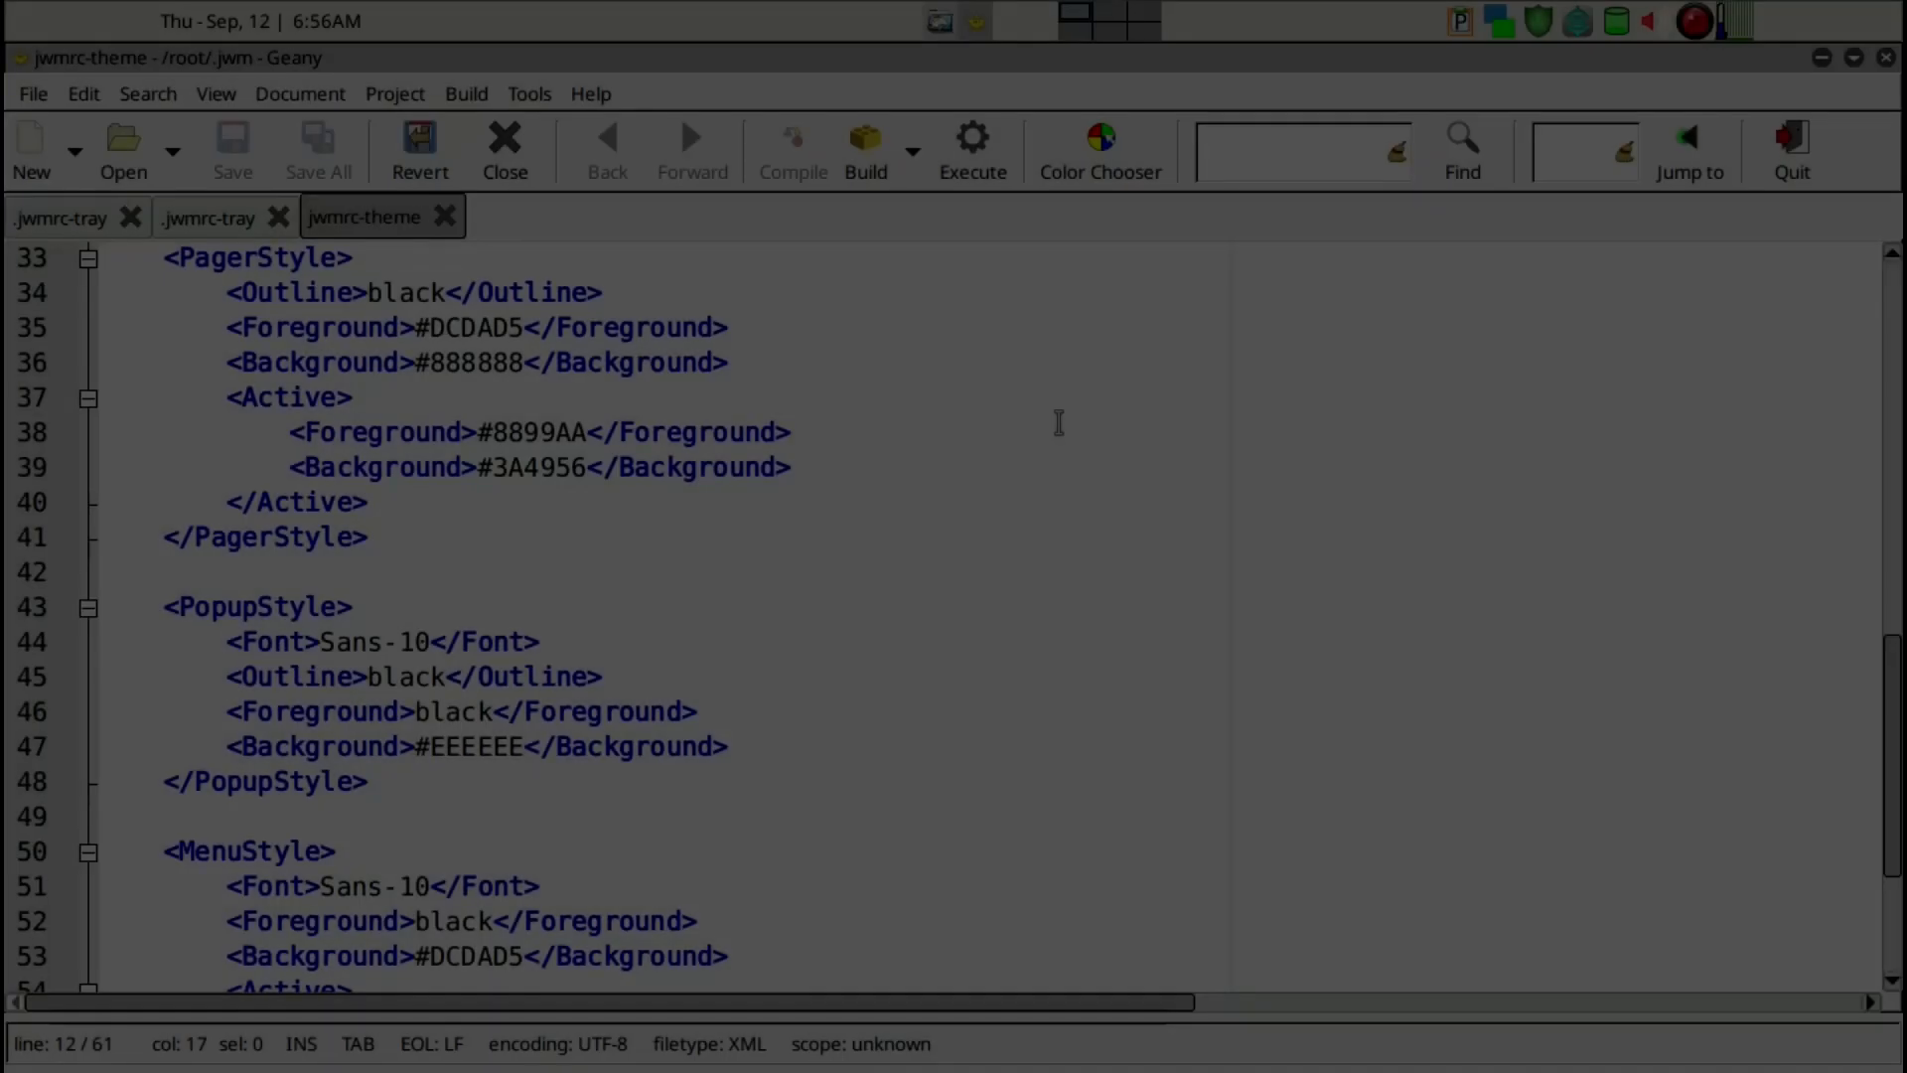
Set the TrayStyle font in jwmrc-theme to Sans-14 and save the file.
scroll(1059, 422, "down", 3)
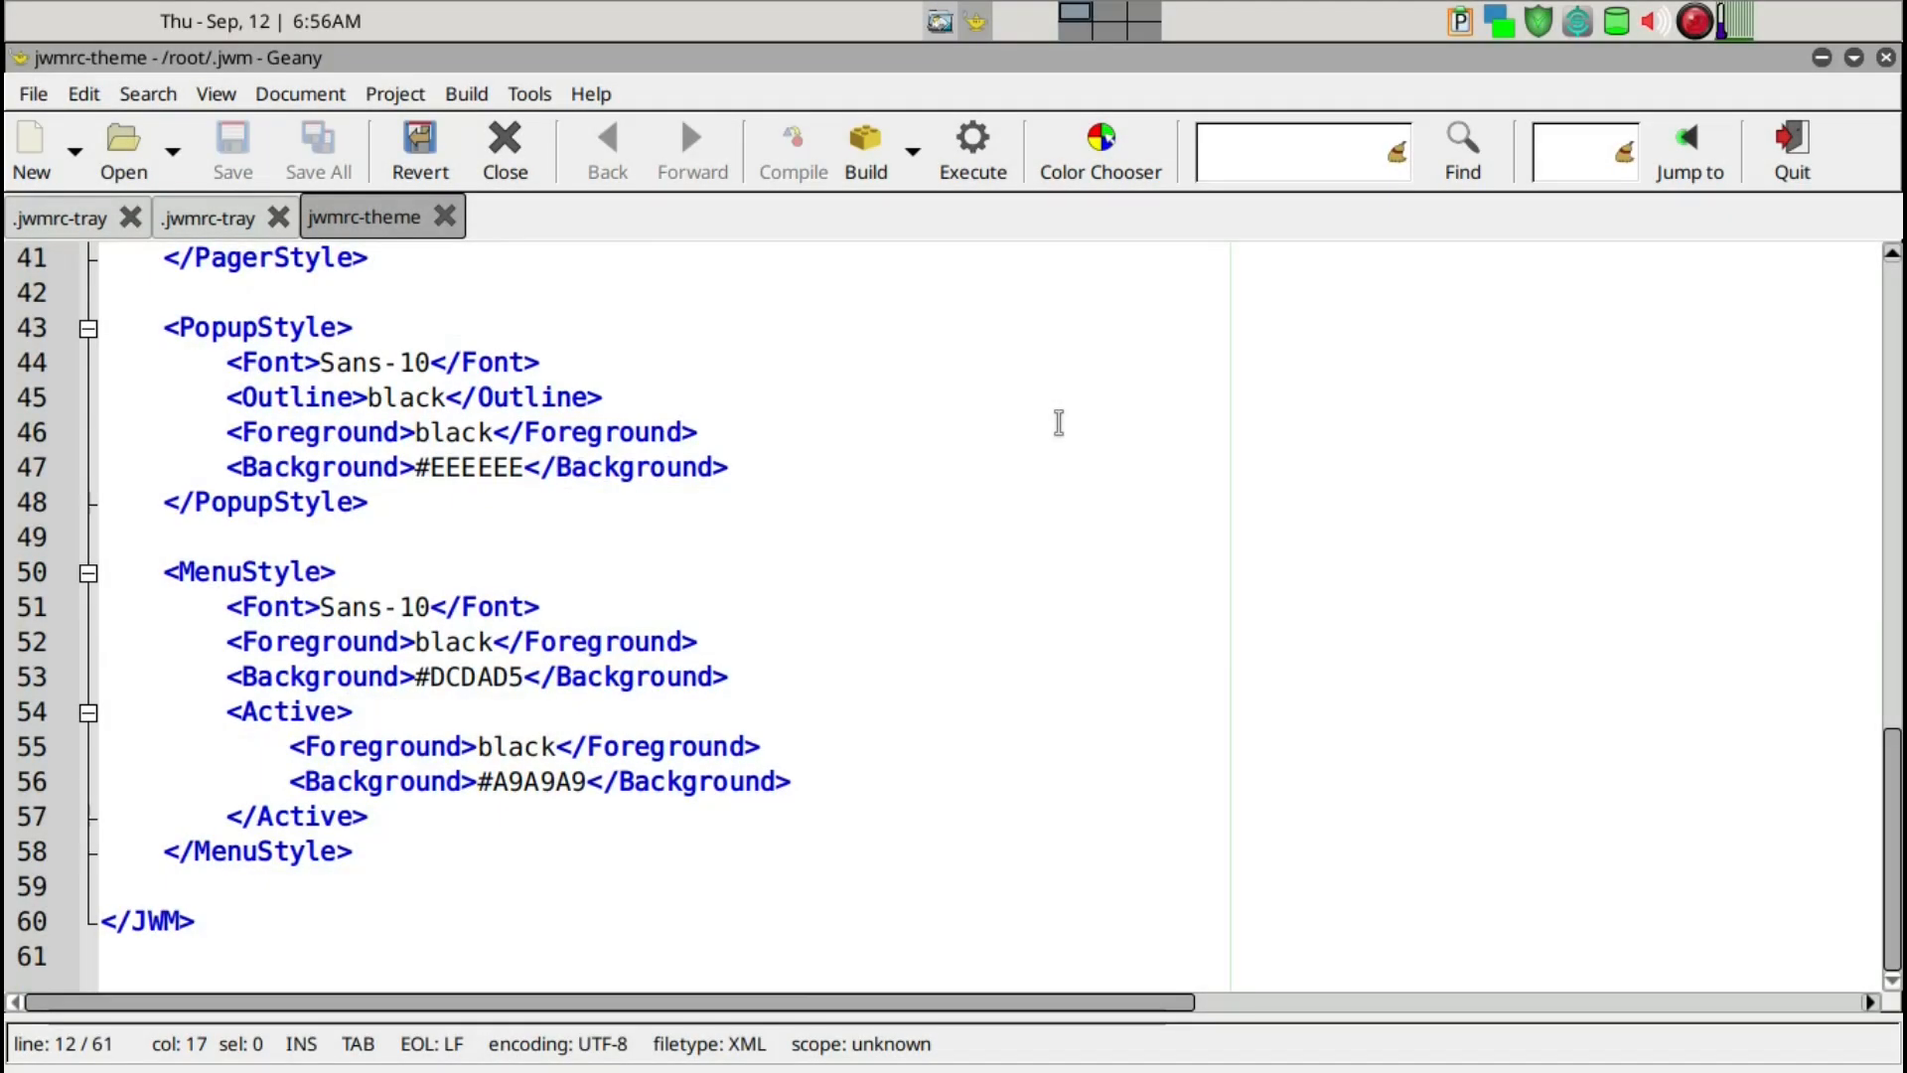
scroll(1059, 422, "up", 5)
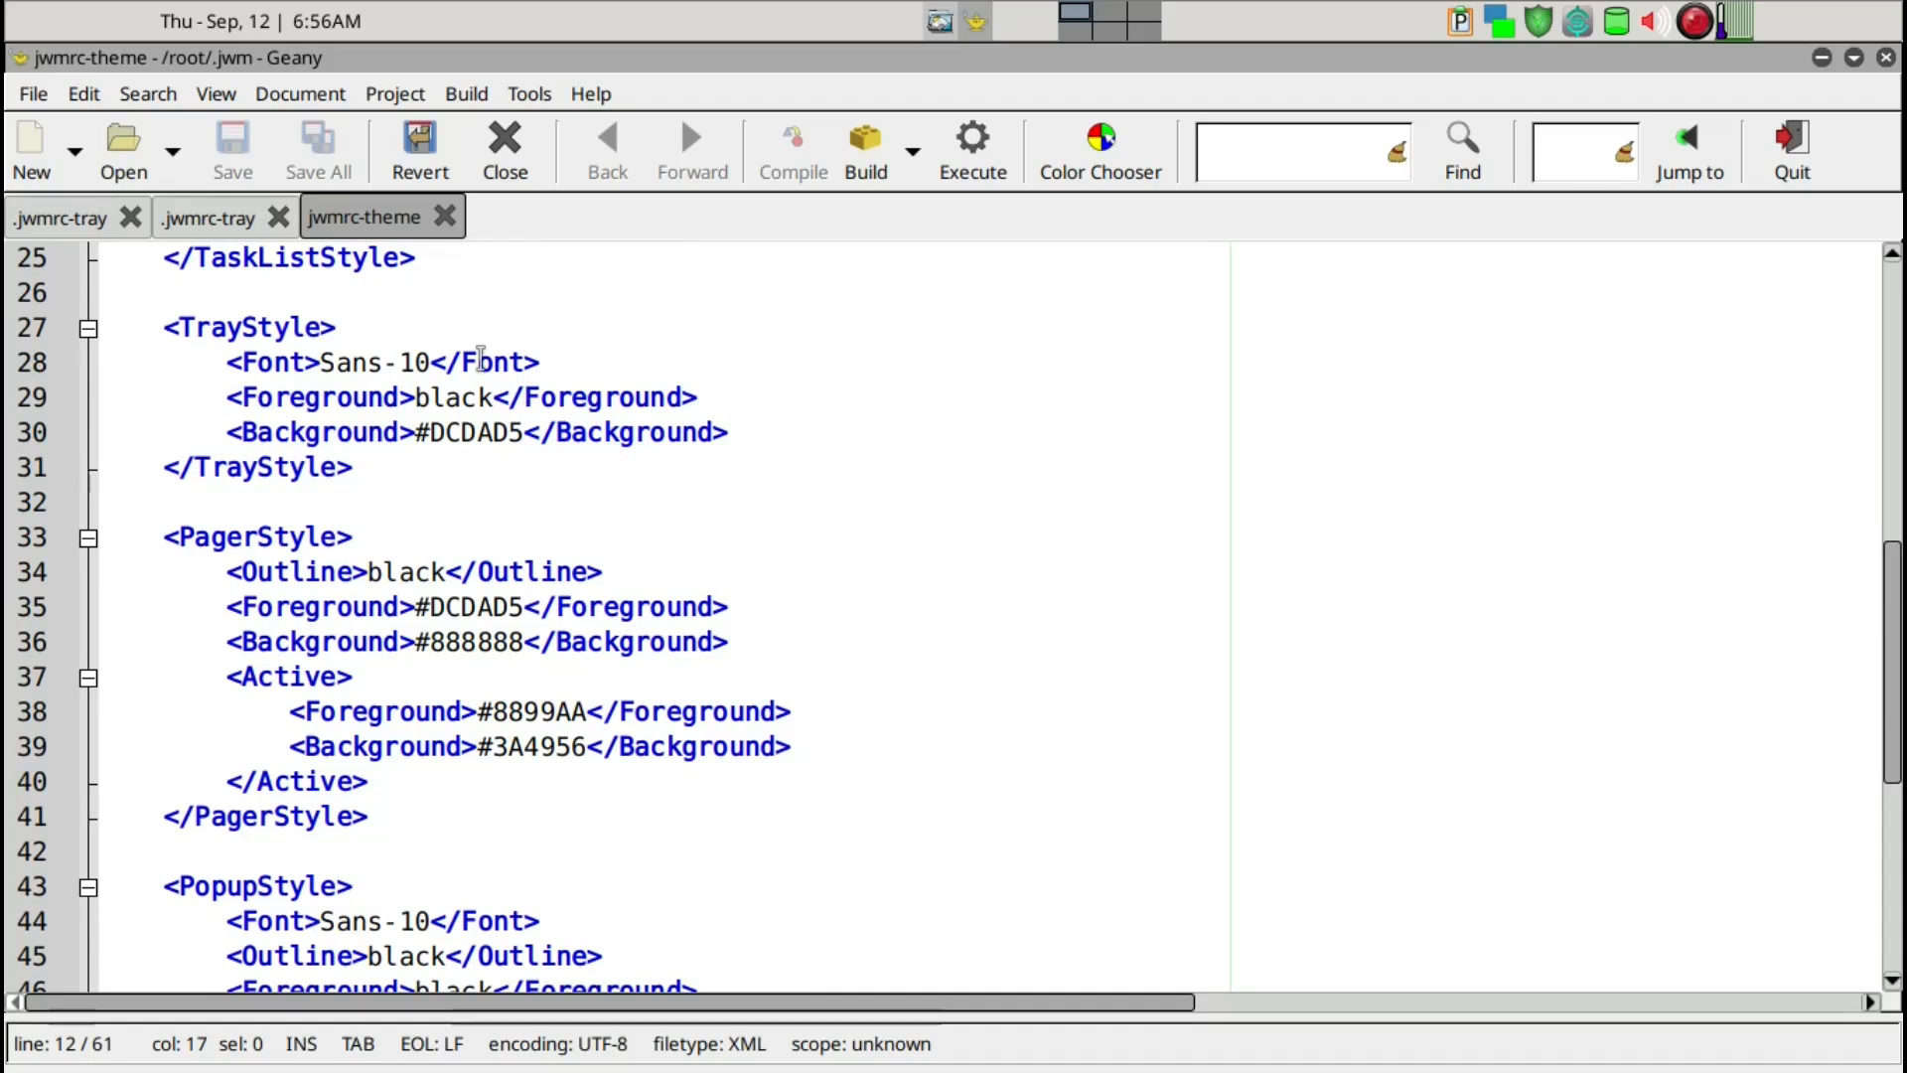
scroll(483, 583, "up", 3)
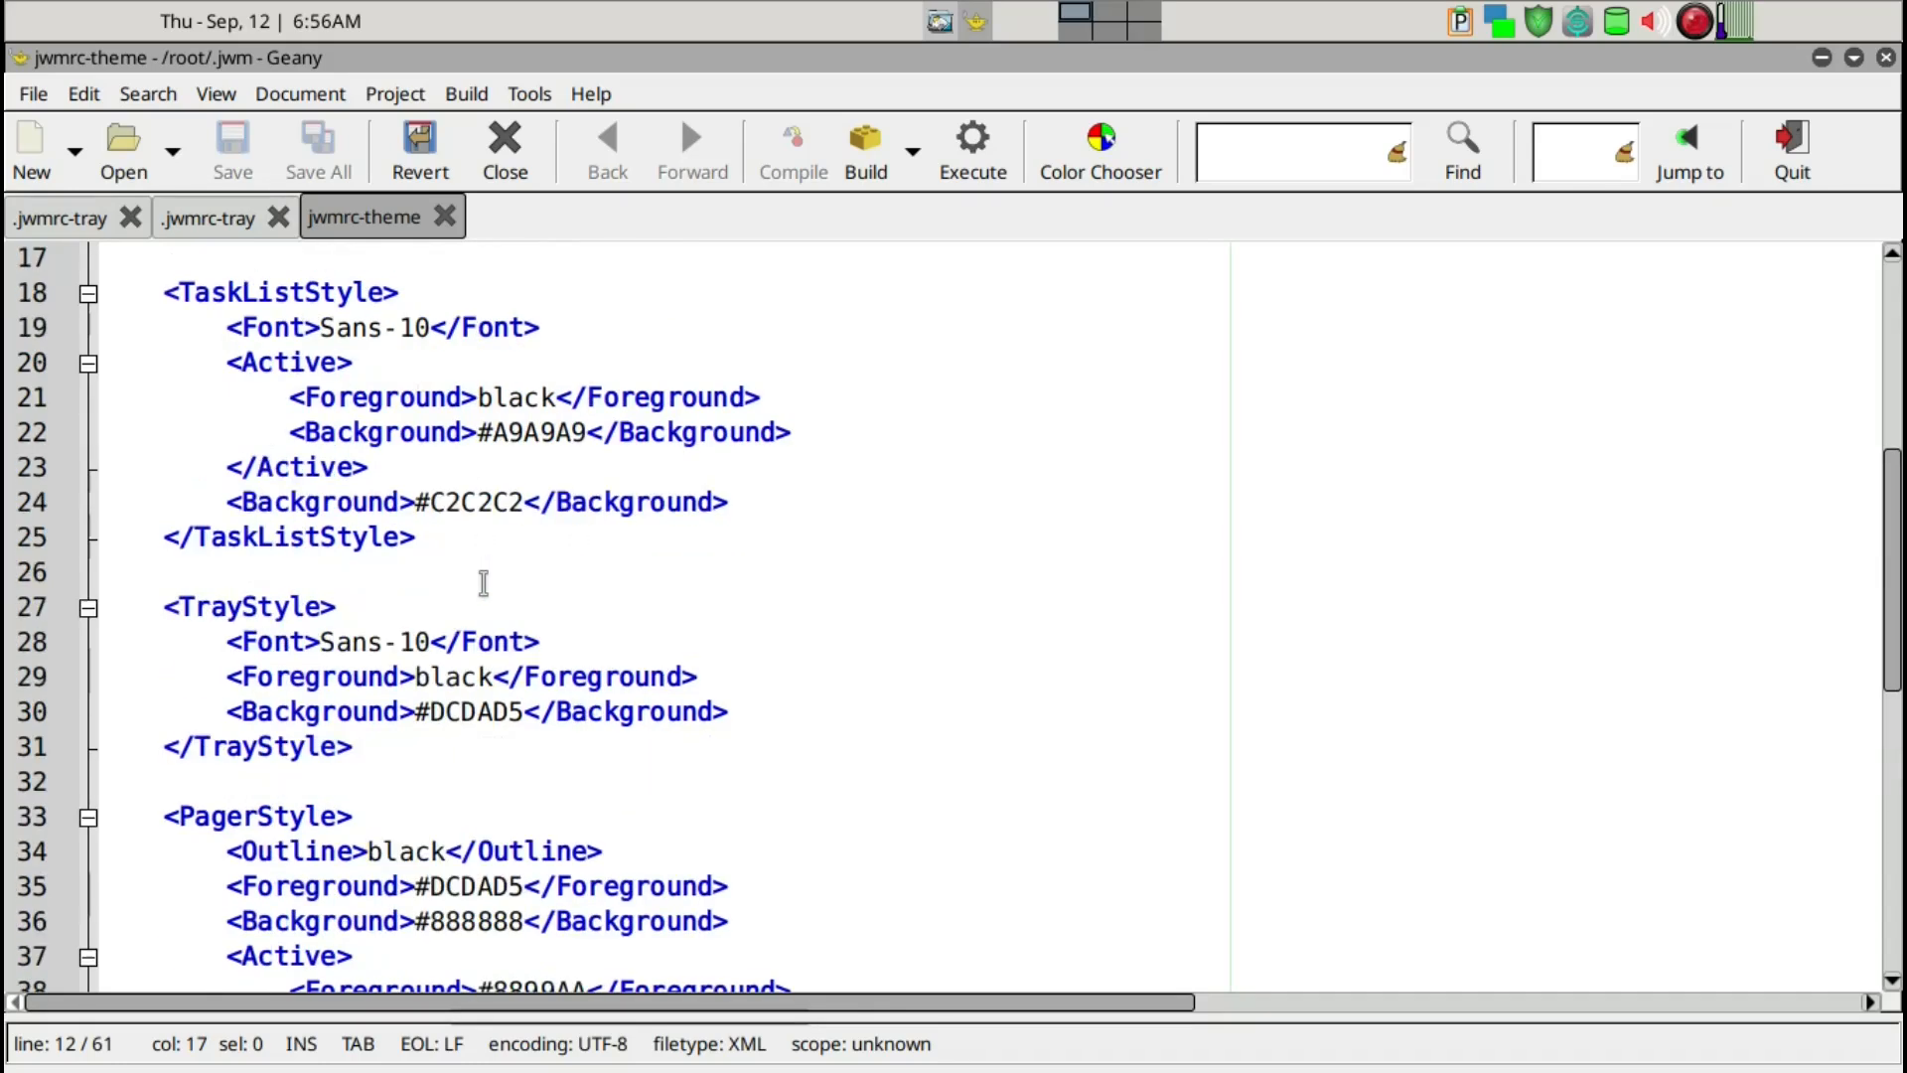
scroll(484, 583, "up", 1)
scroll(484, 584, "up", 4)
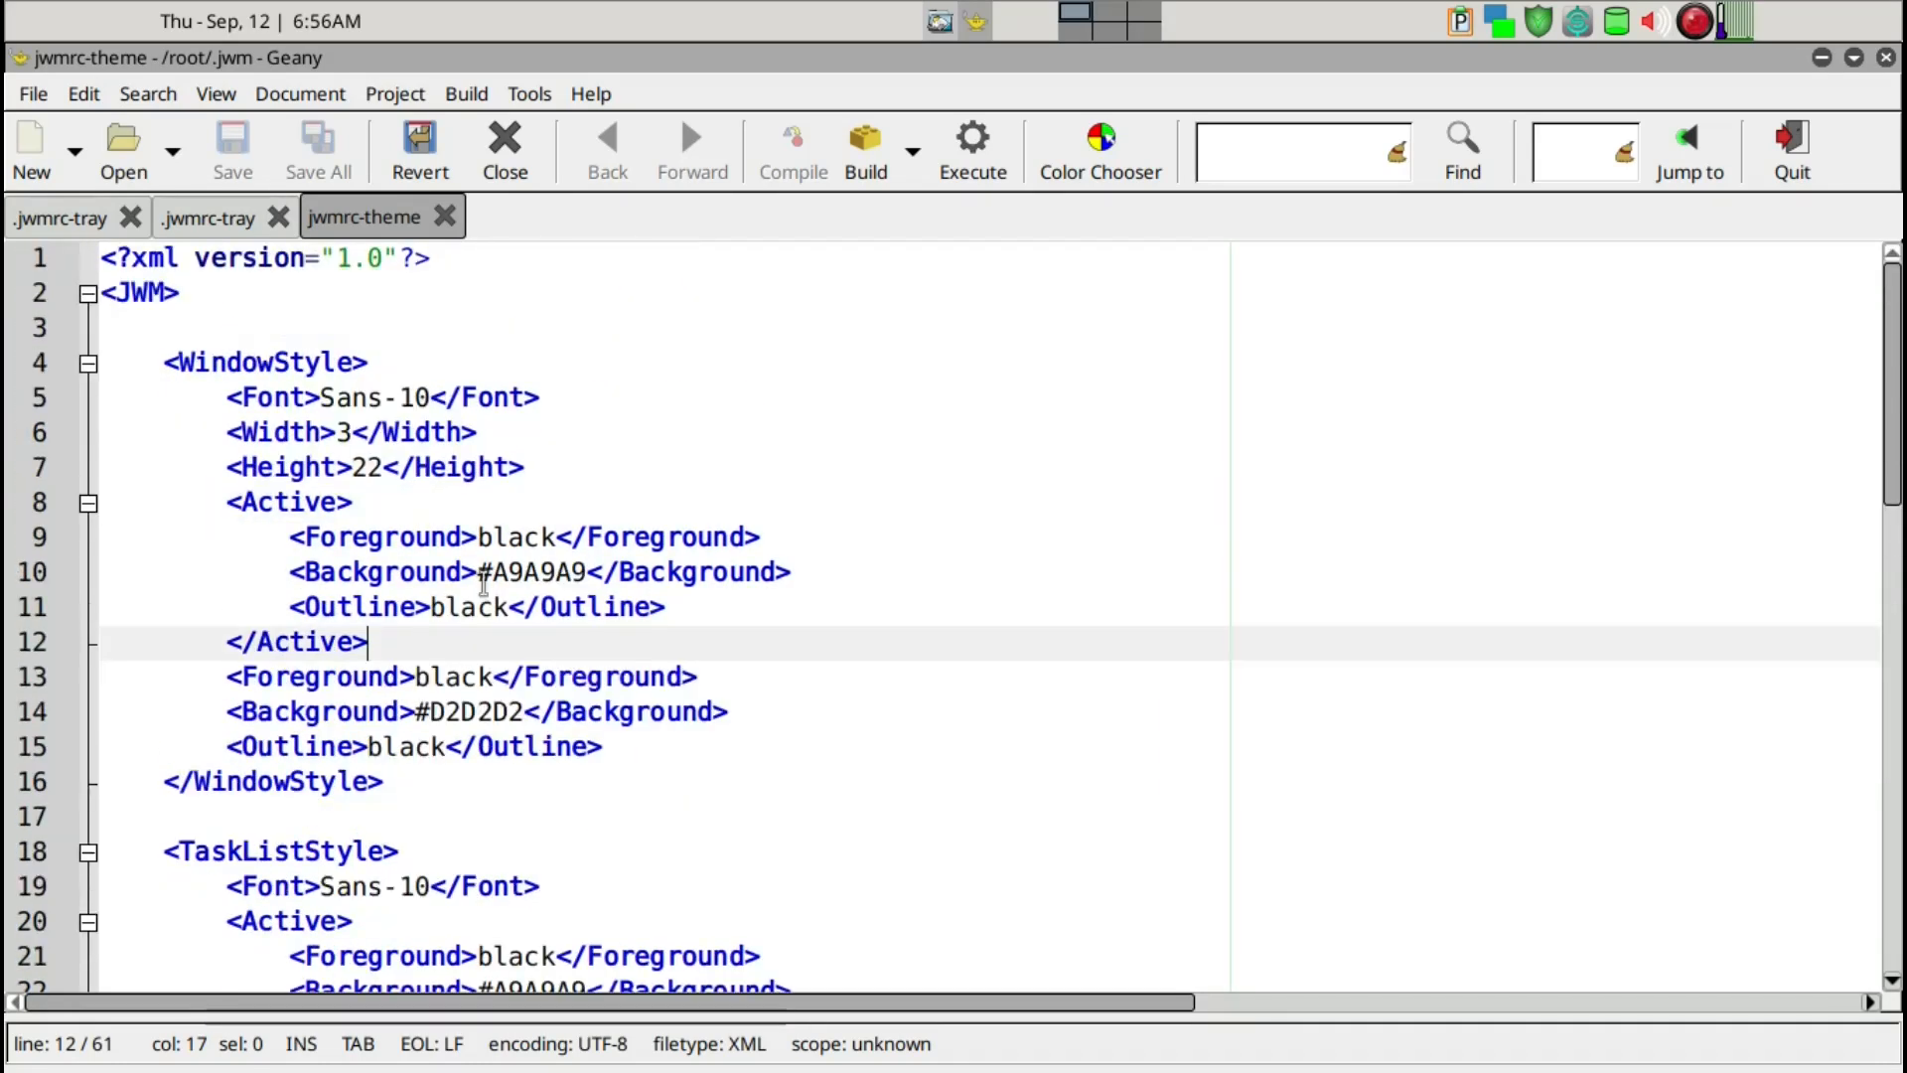
scroll(483, 583, "down", 3)
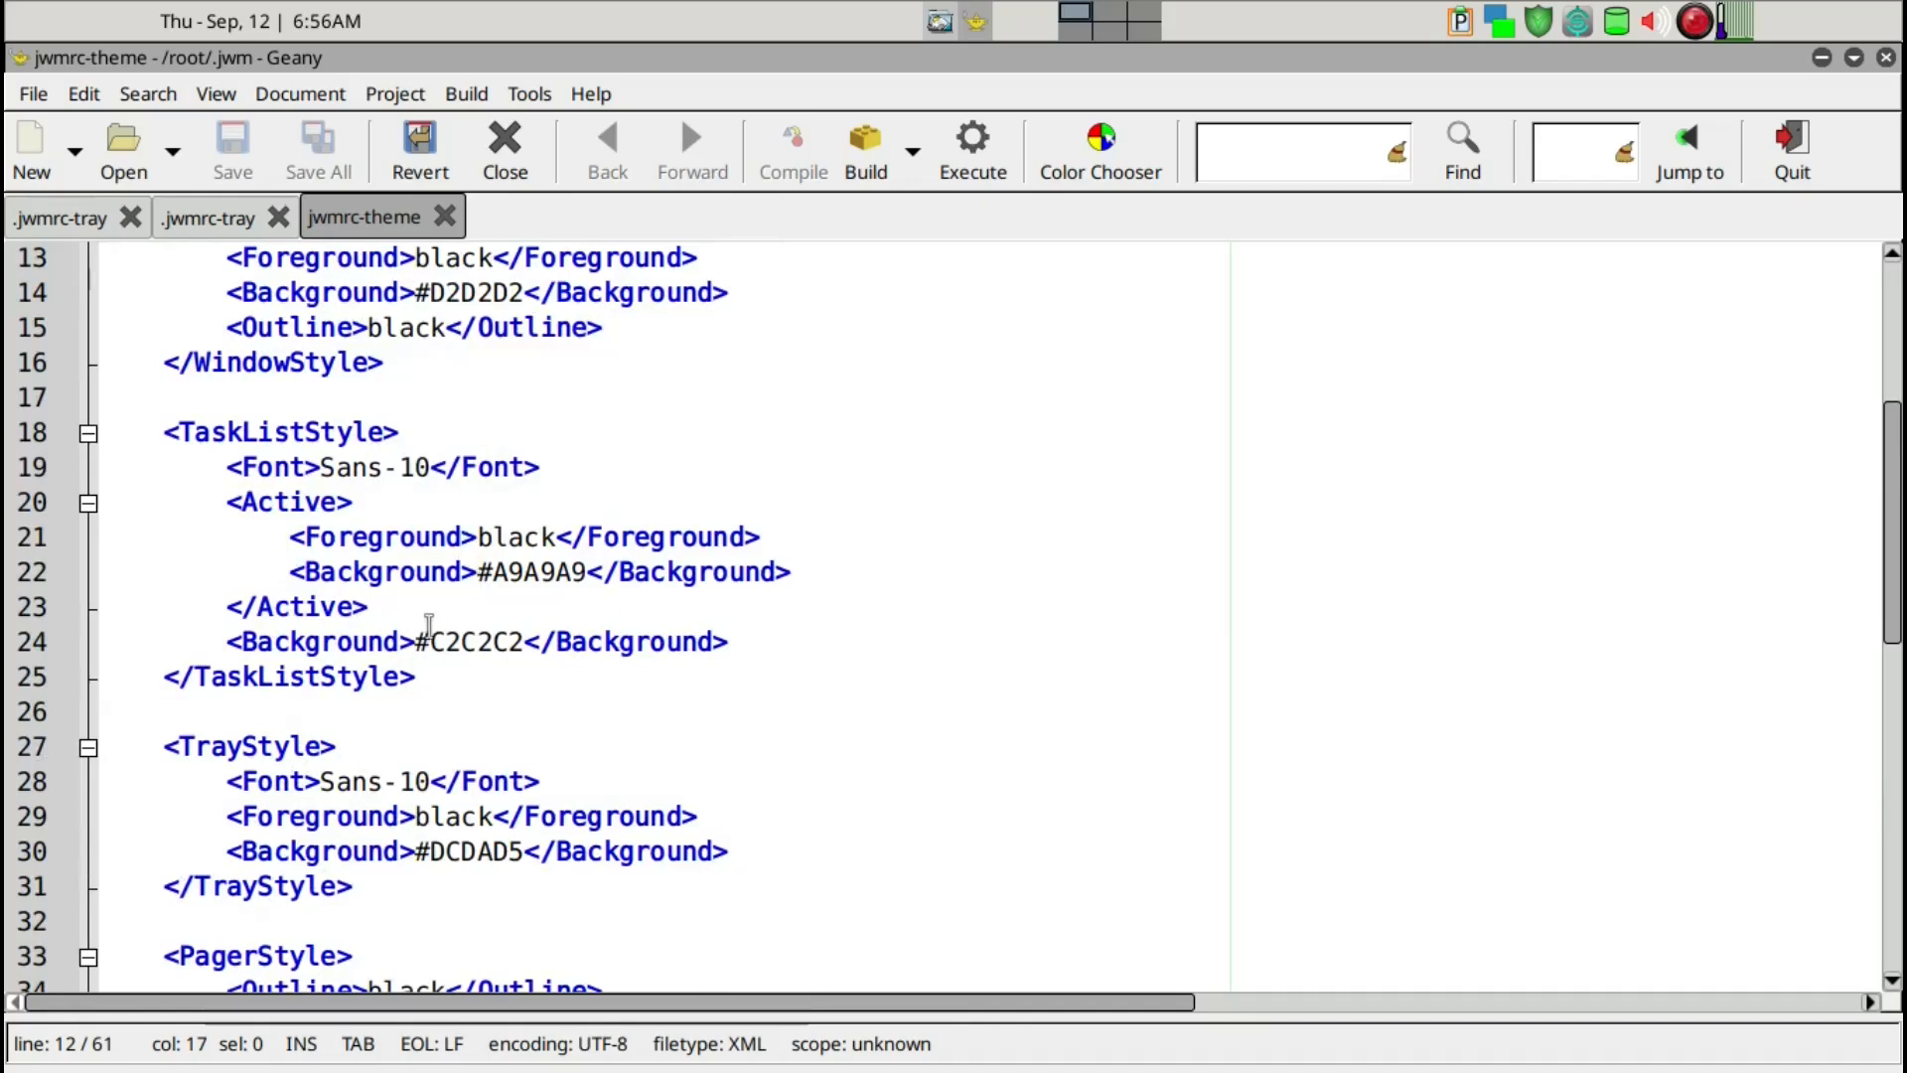
left_click(434, 782)
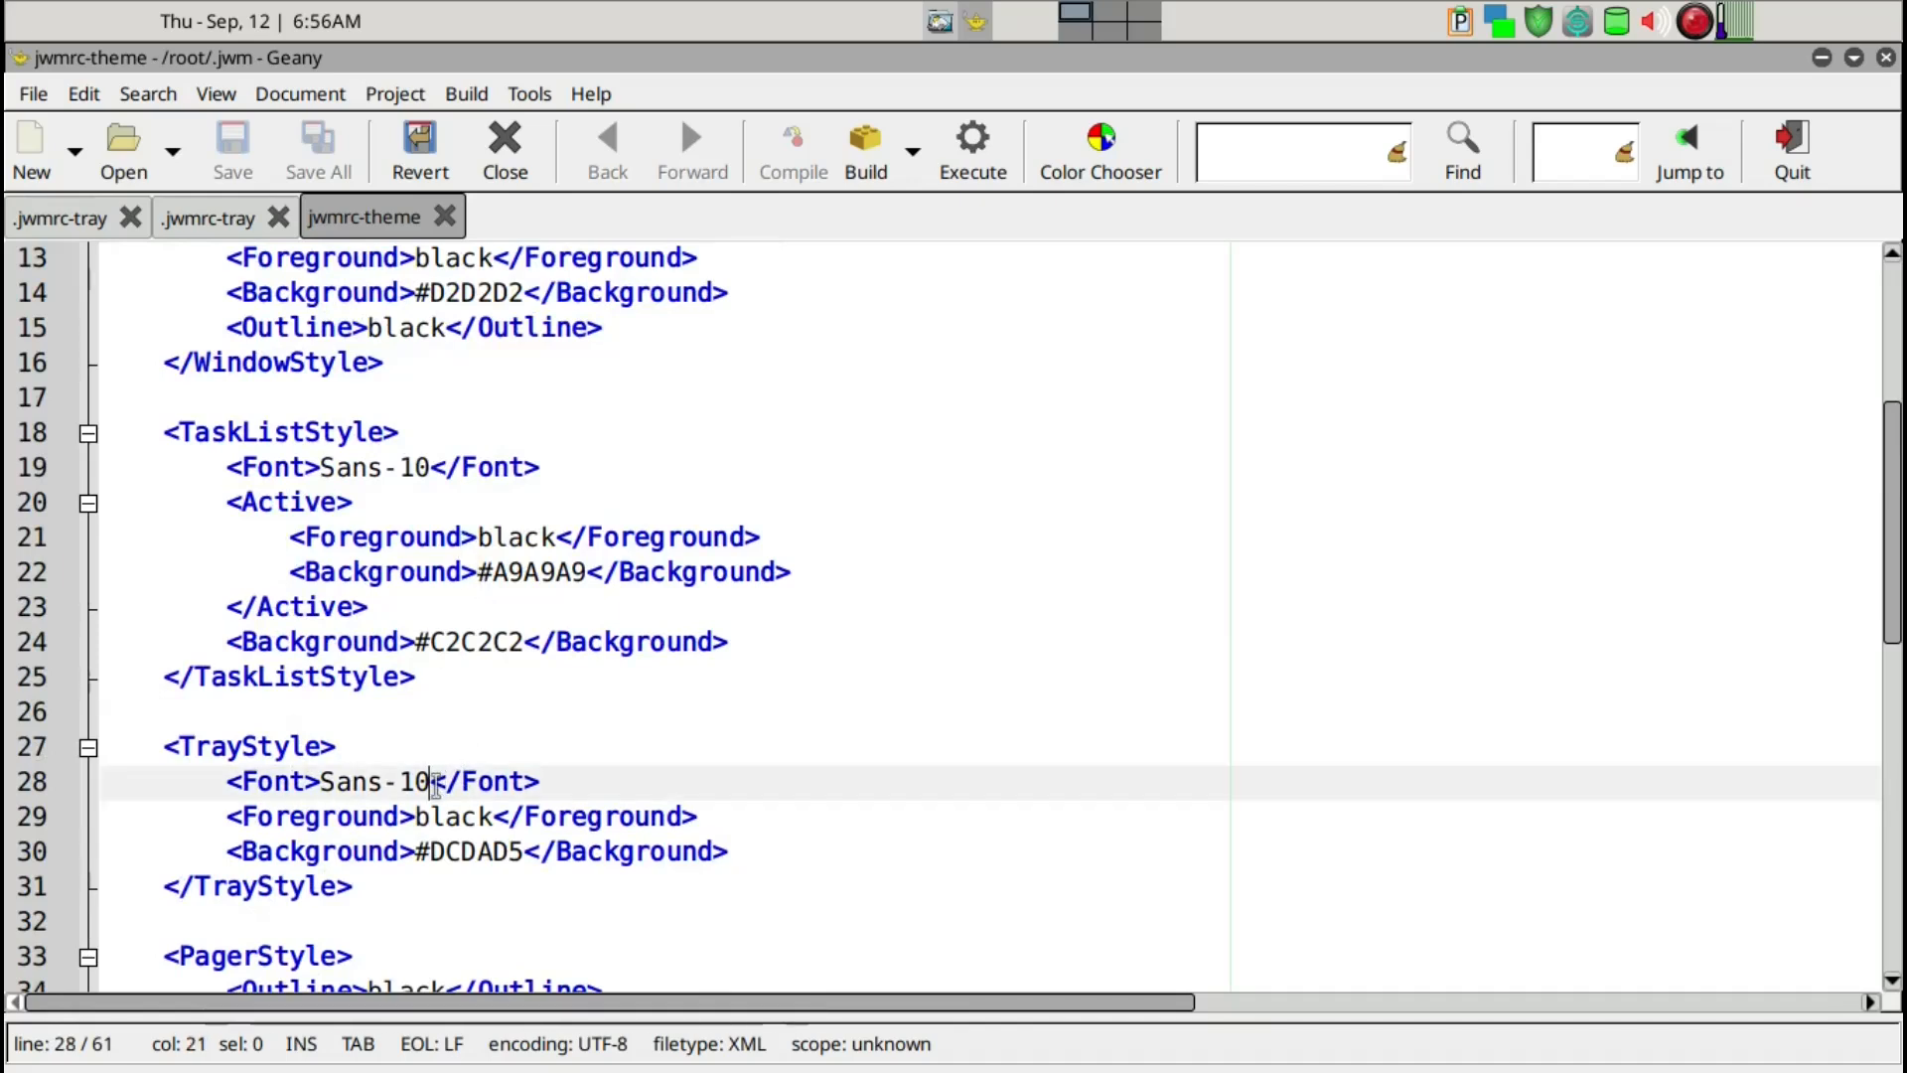
key("BackSpace")
type("4")
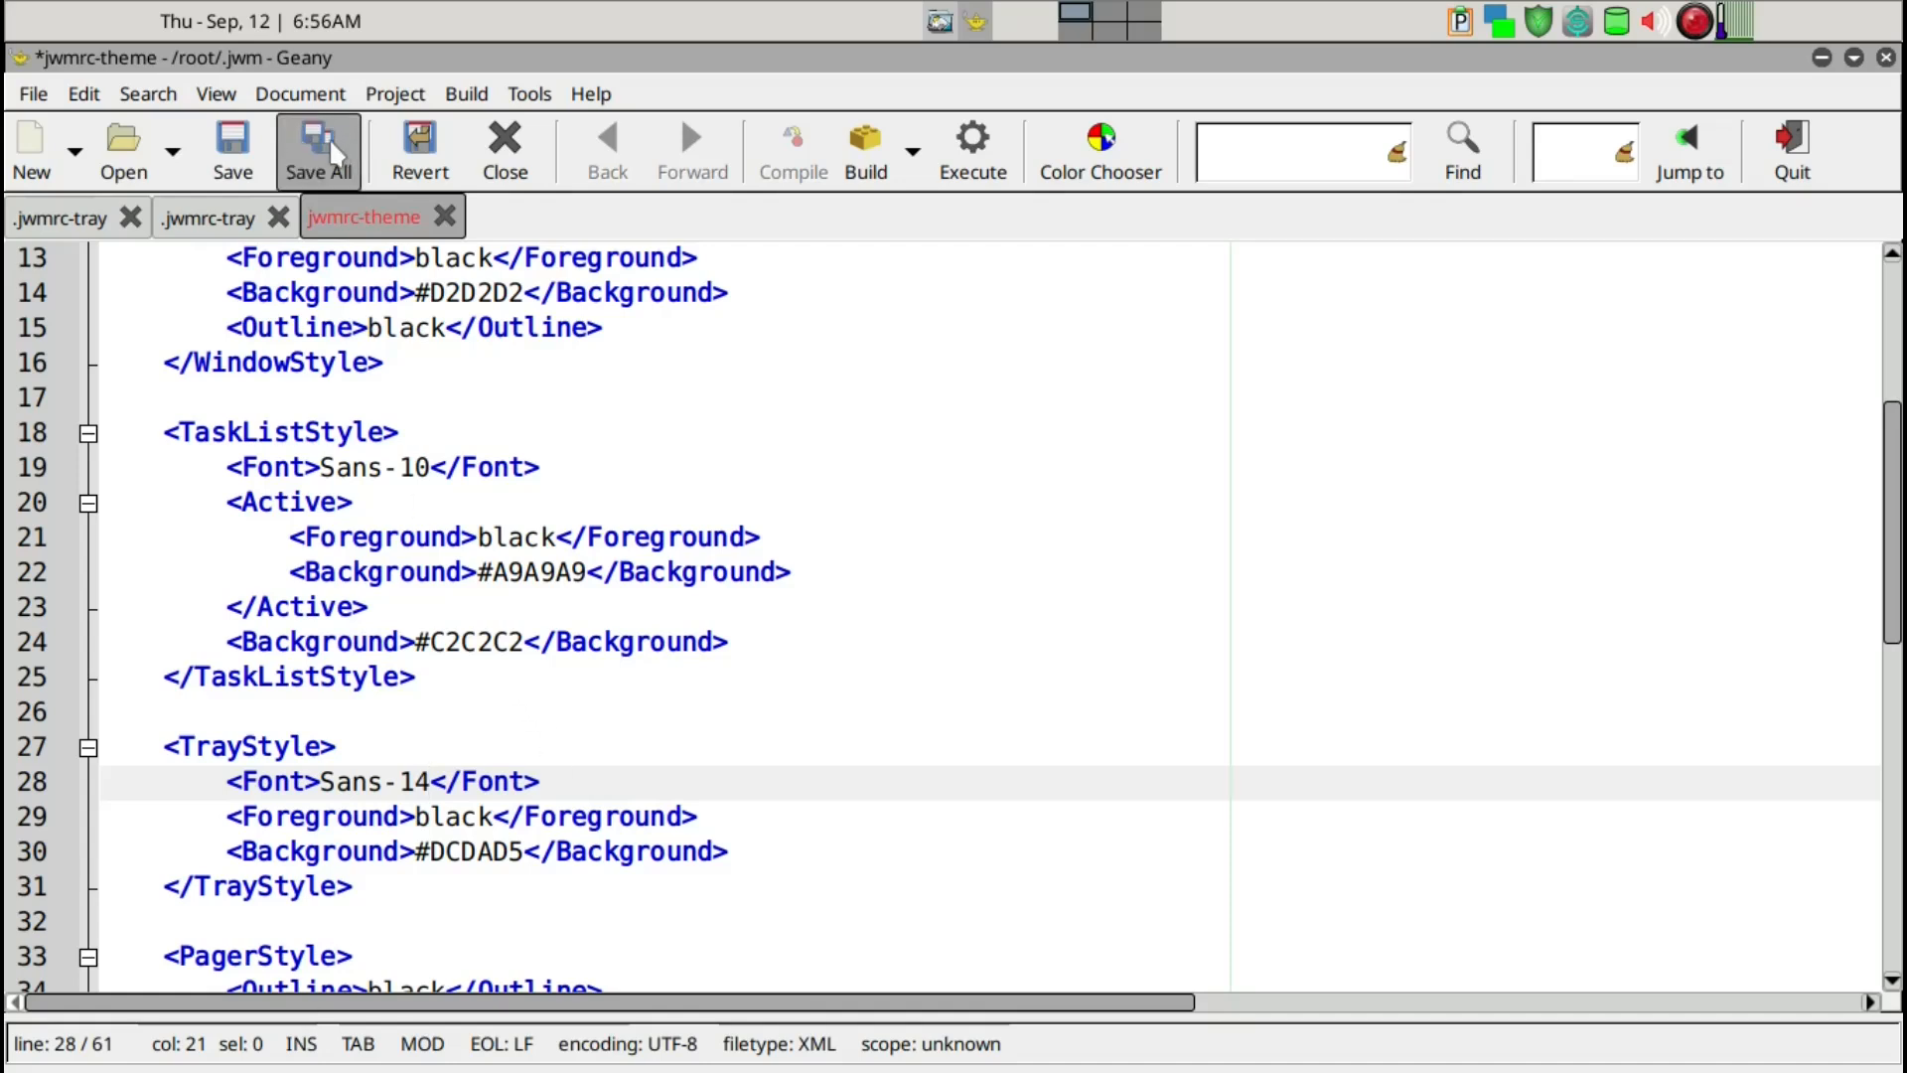
left_click(232, 164)
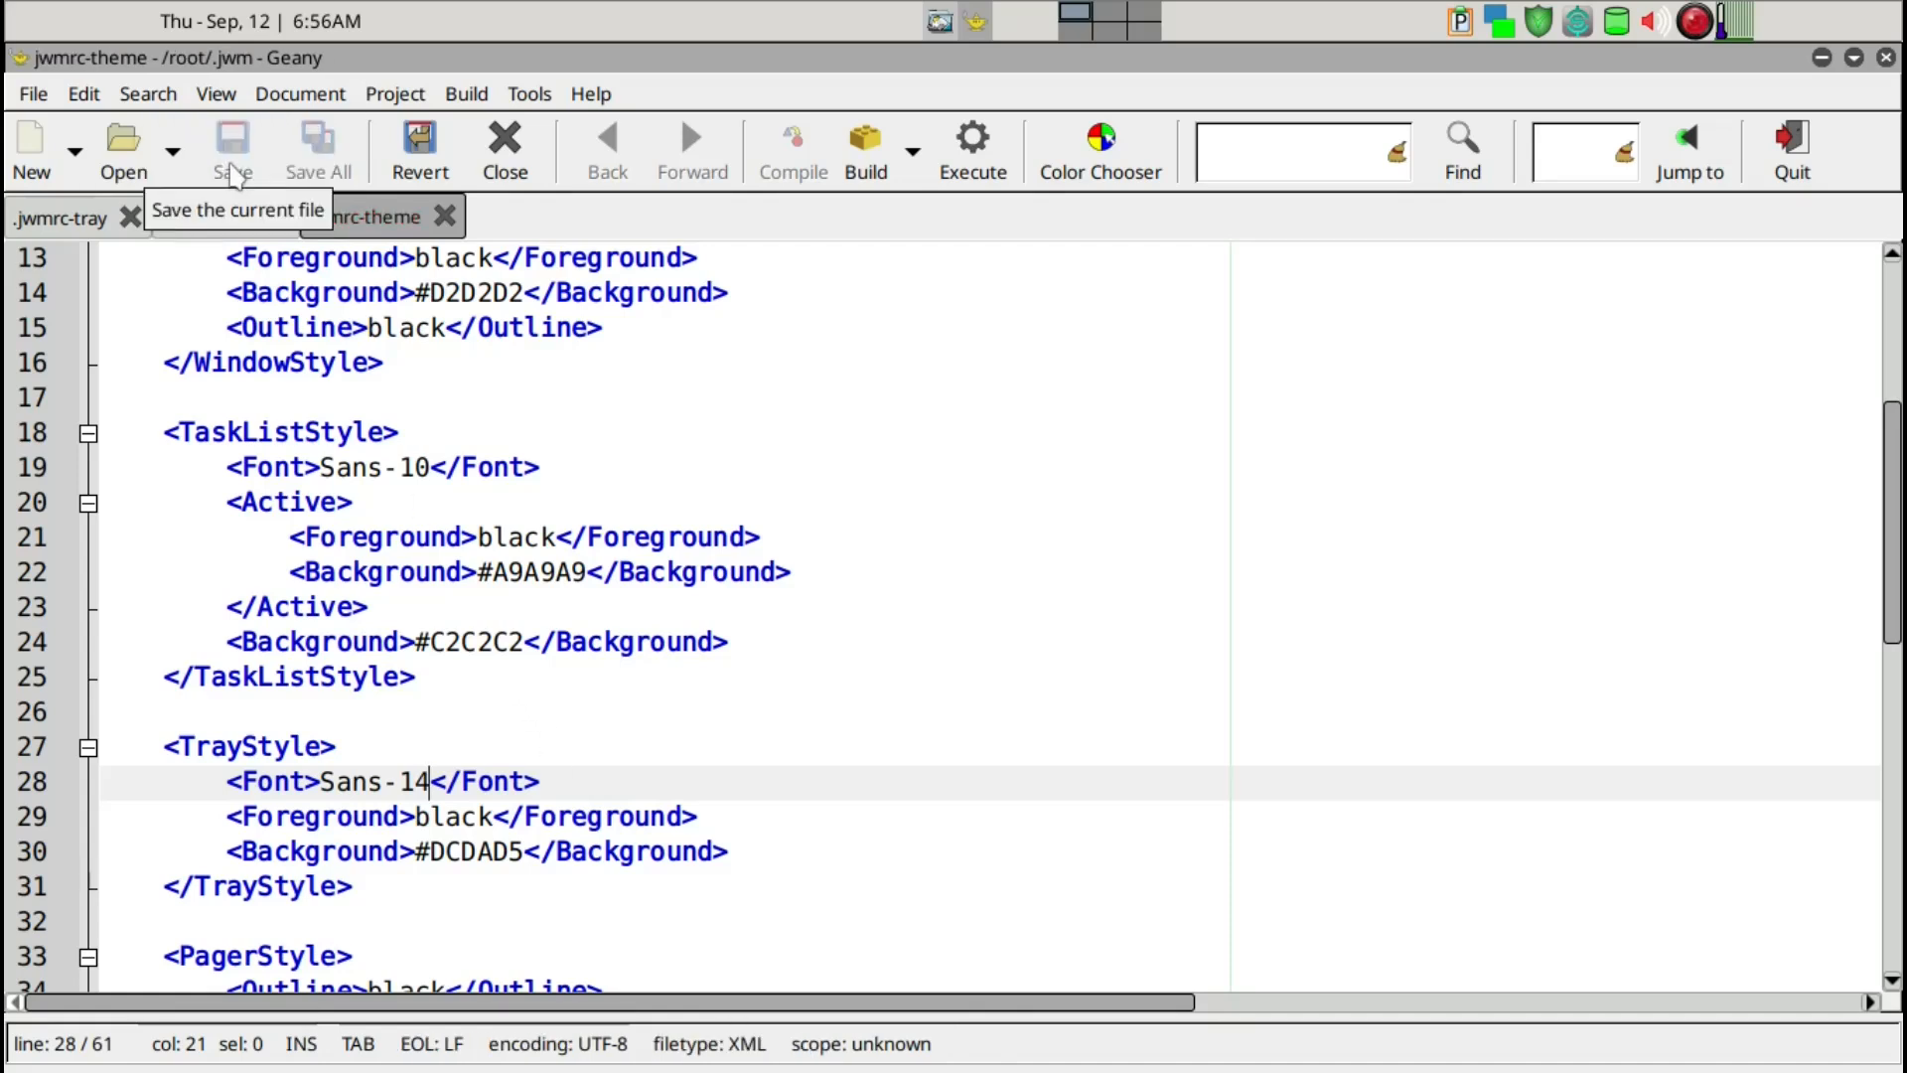
Open LXTerminal through the application search and run jwm -restart to apply the edited theme.
key("ctrl+space")
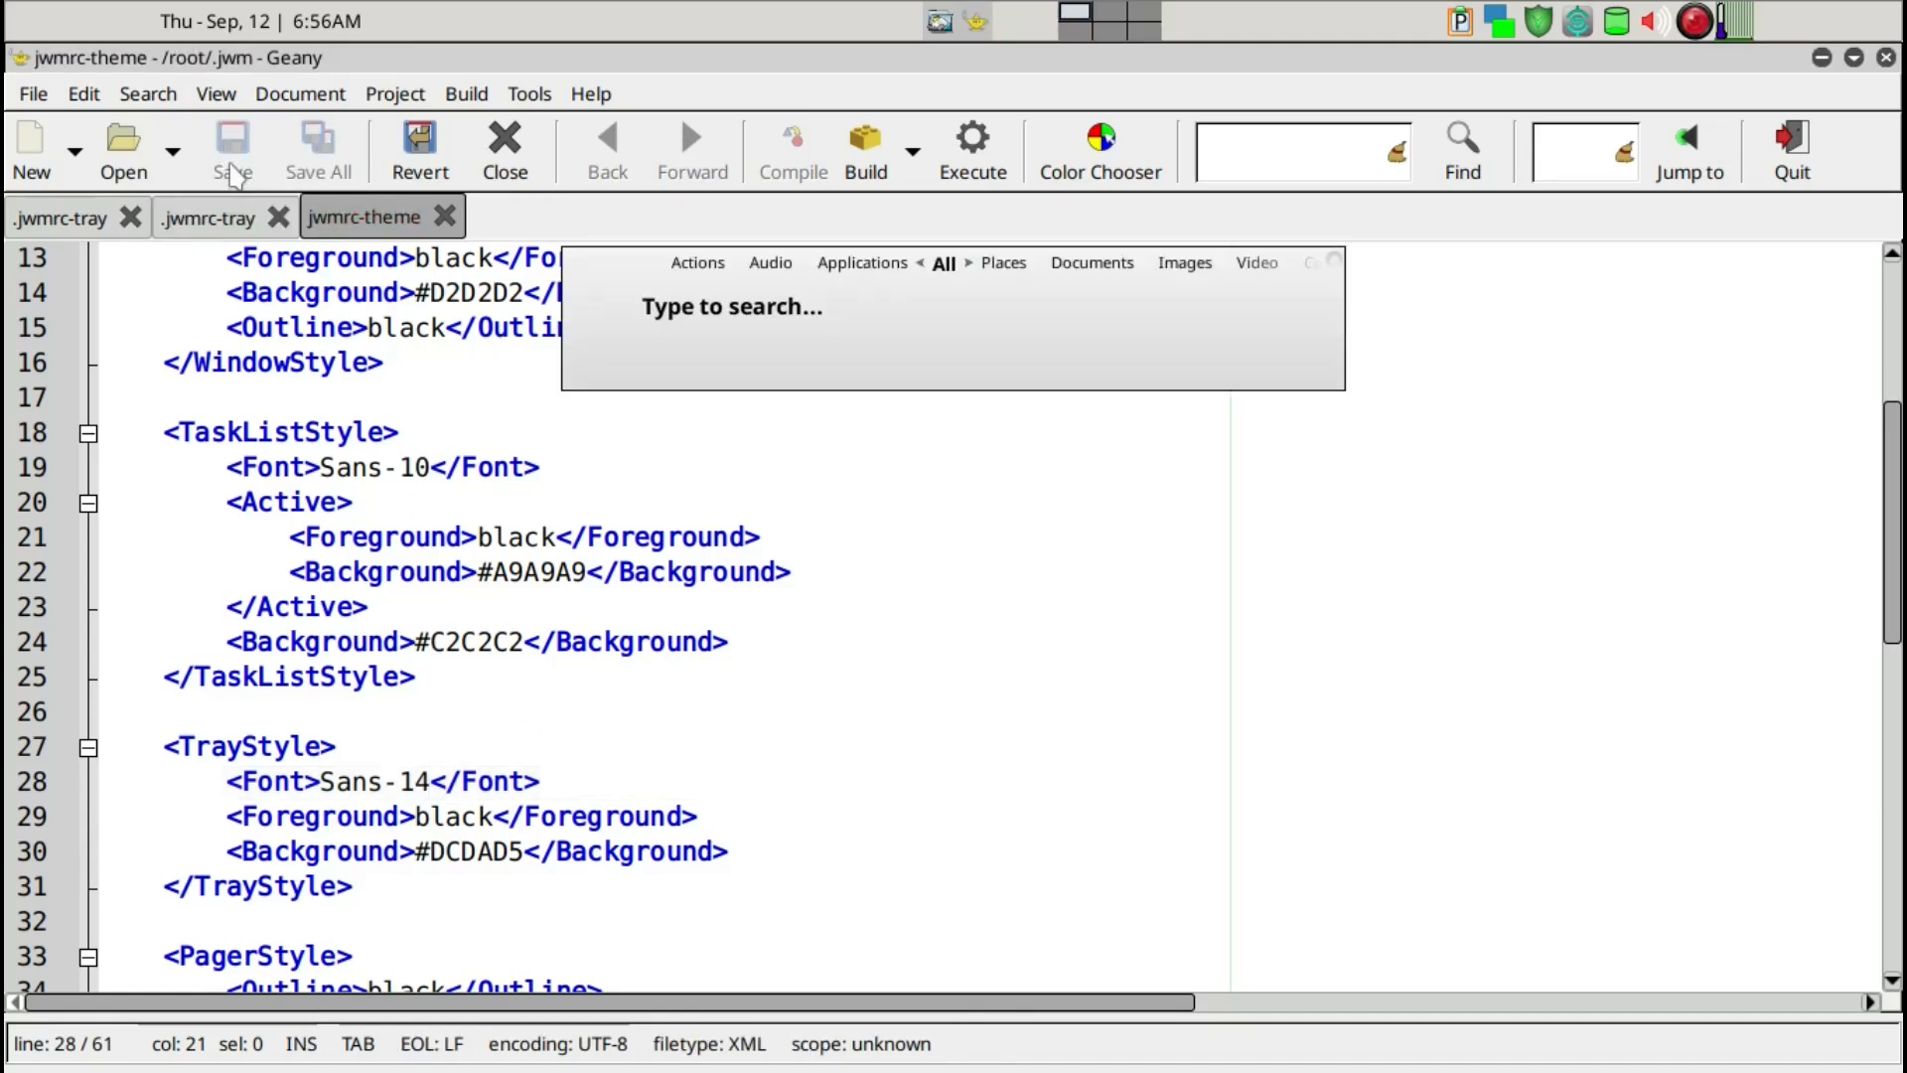
type("lxt")
key("Return")
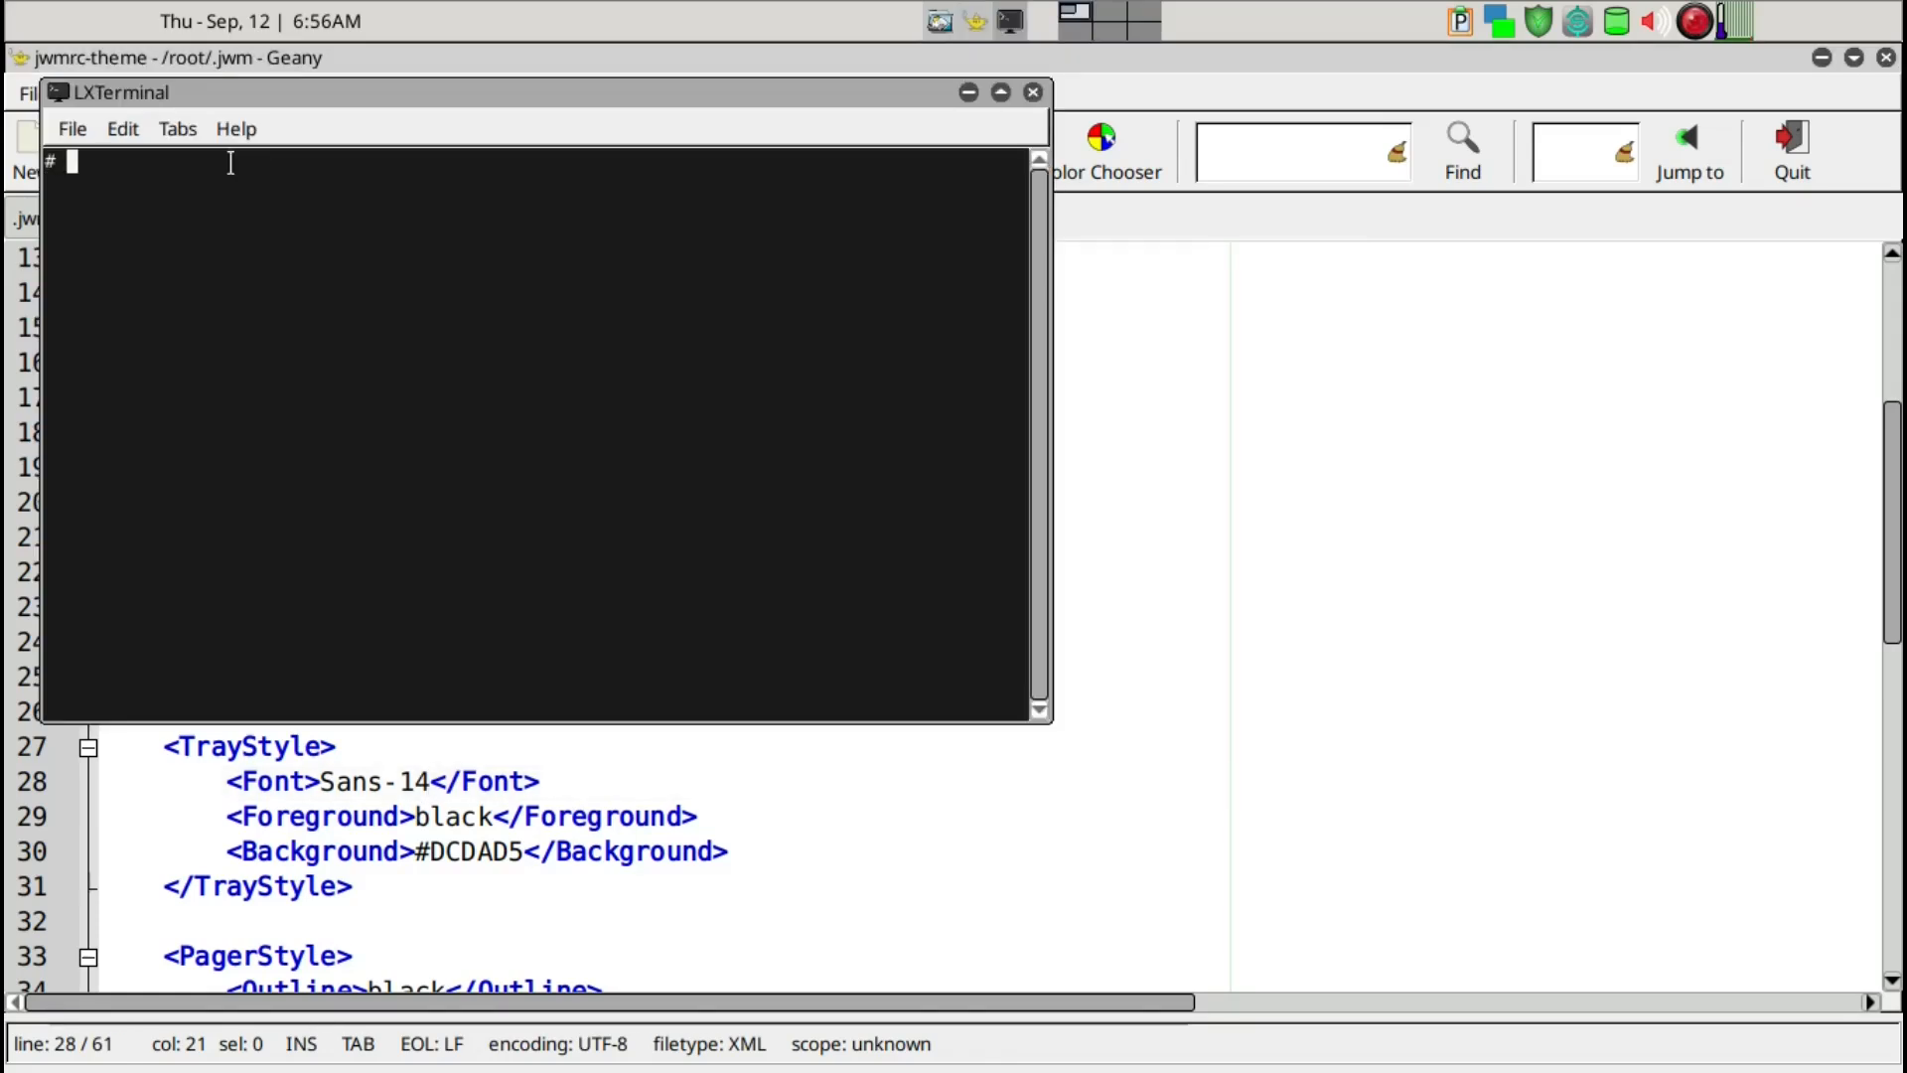
type("exit")
key("Up")
key("Return")
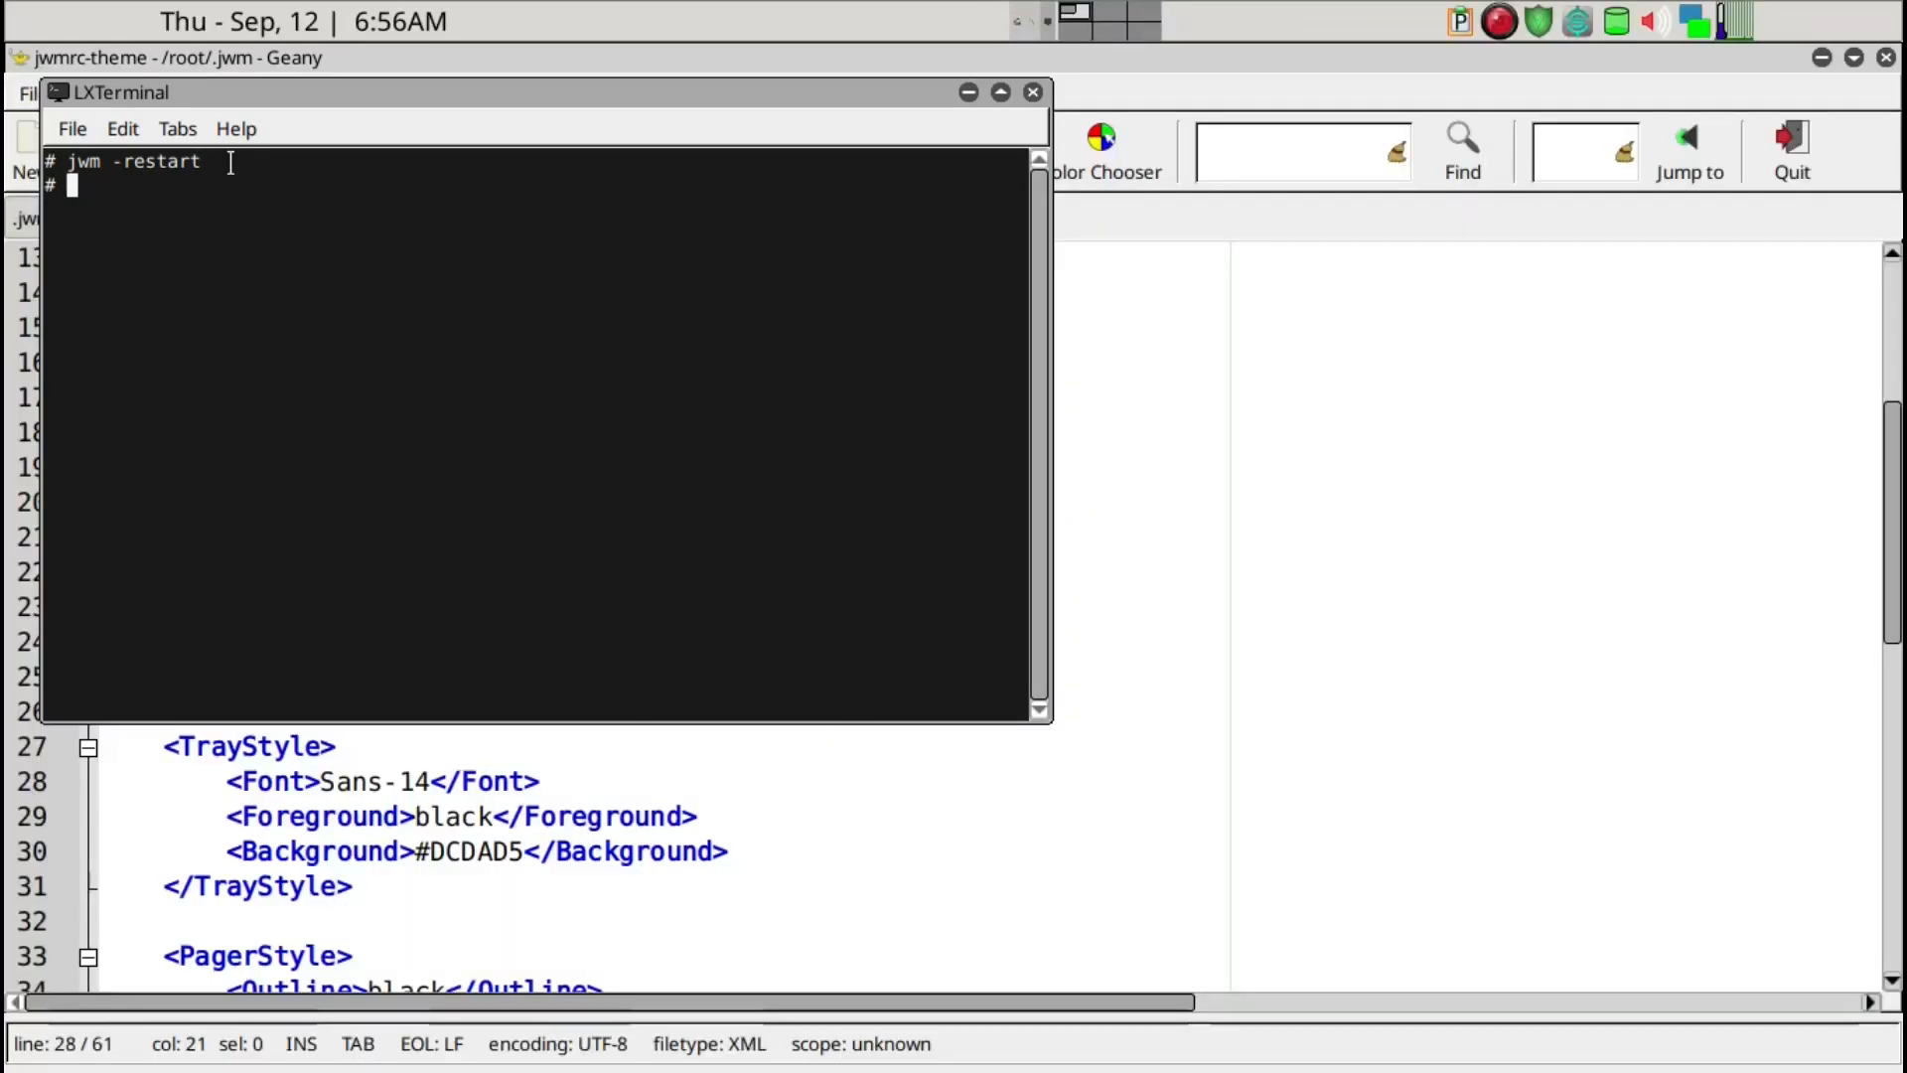
Close the LXTerminal window and the Geany editor.
left_click(1033, 92)
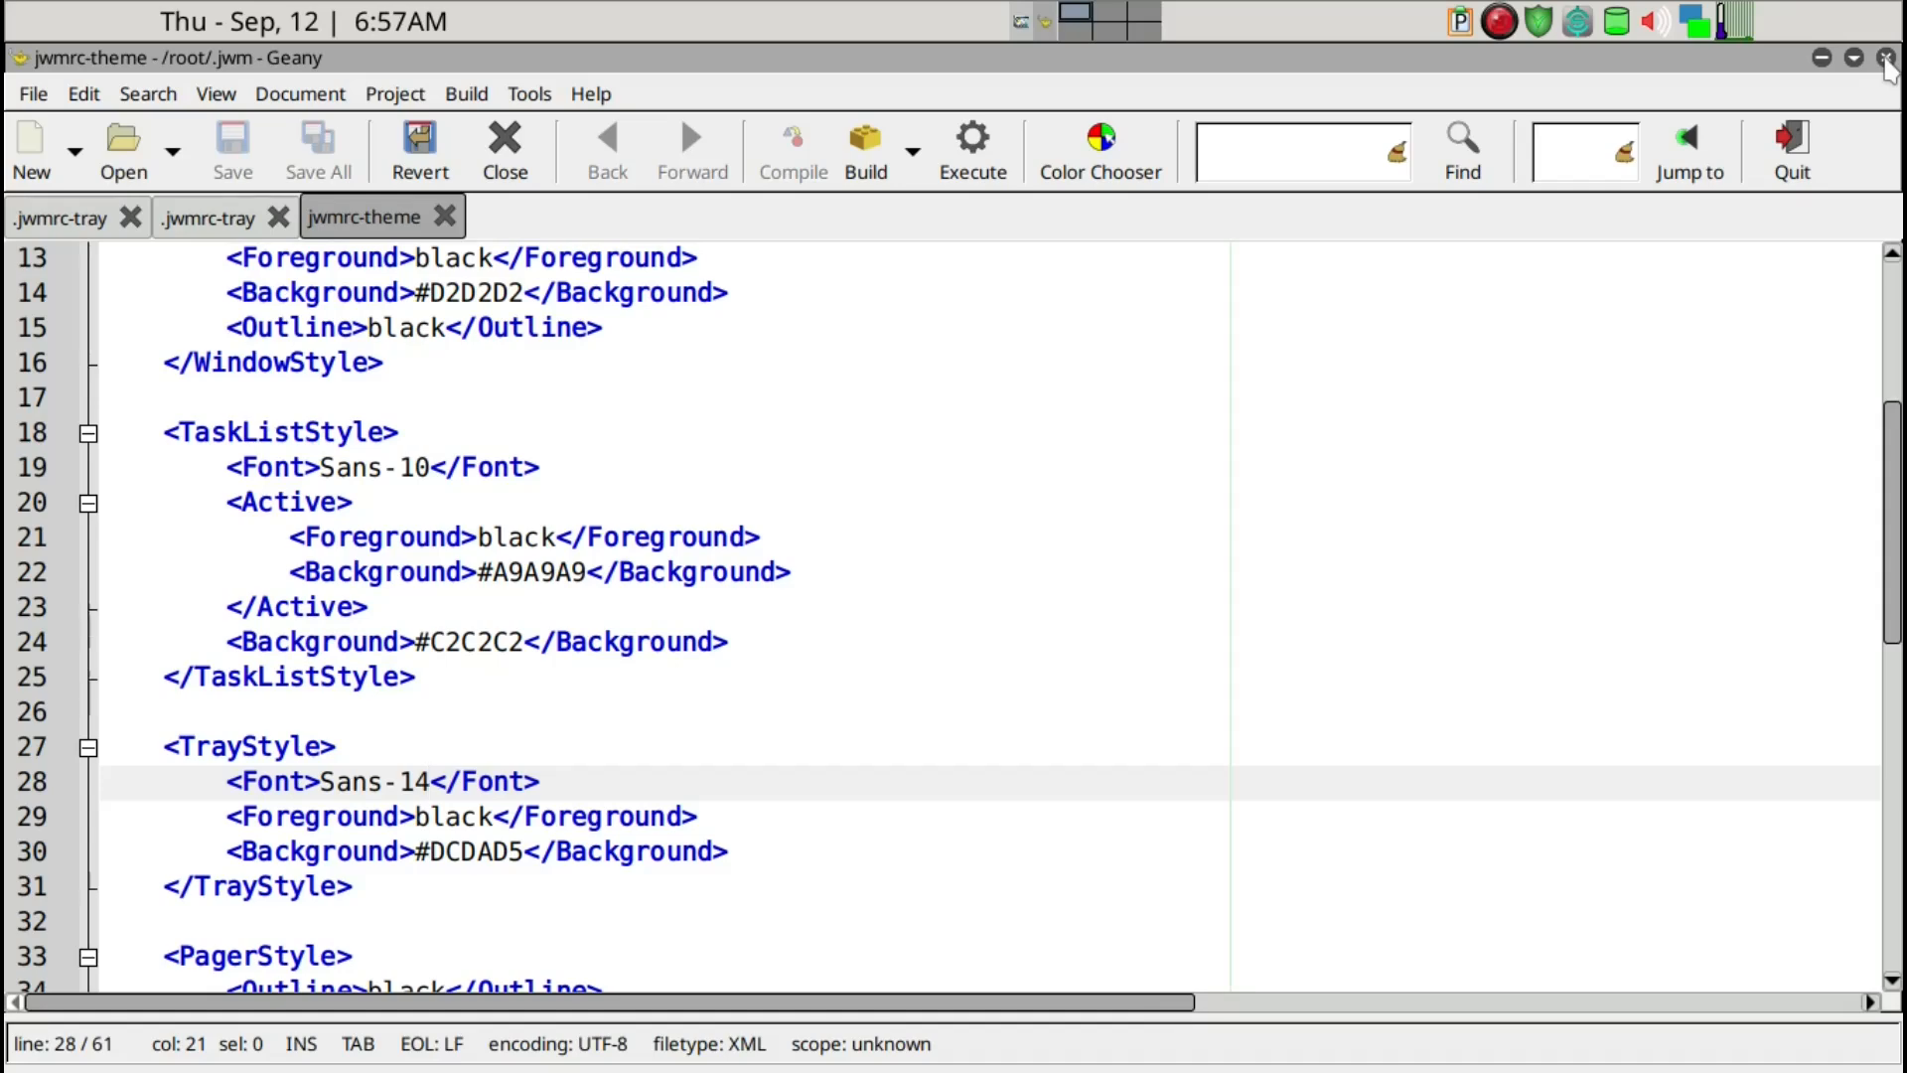
left_click(1884, 60)
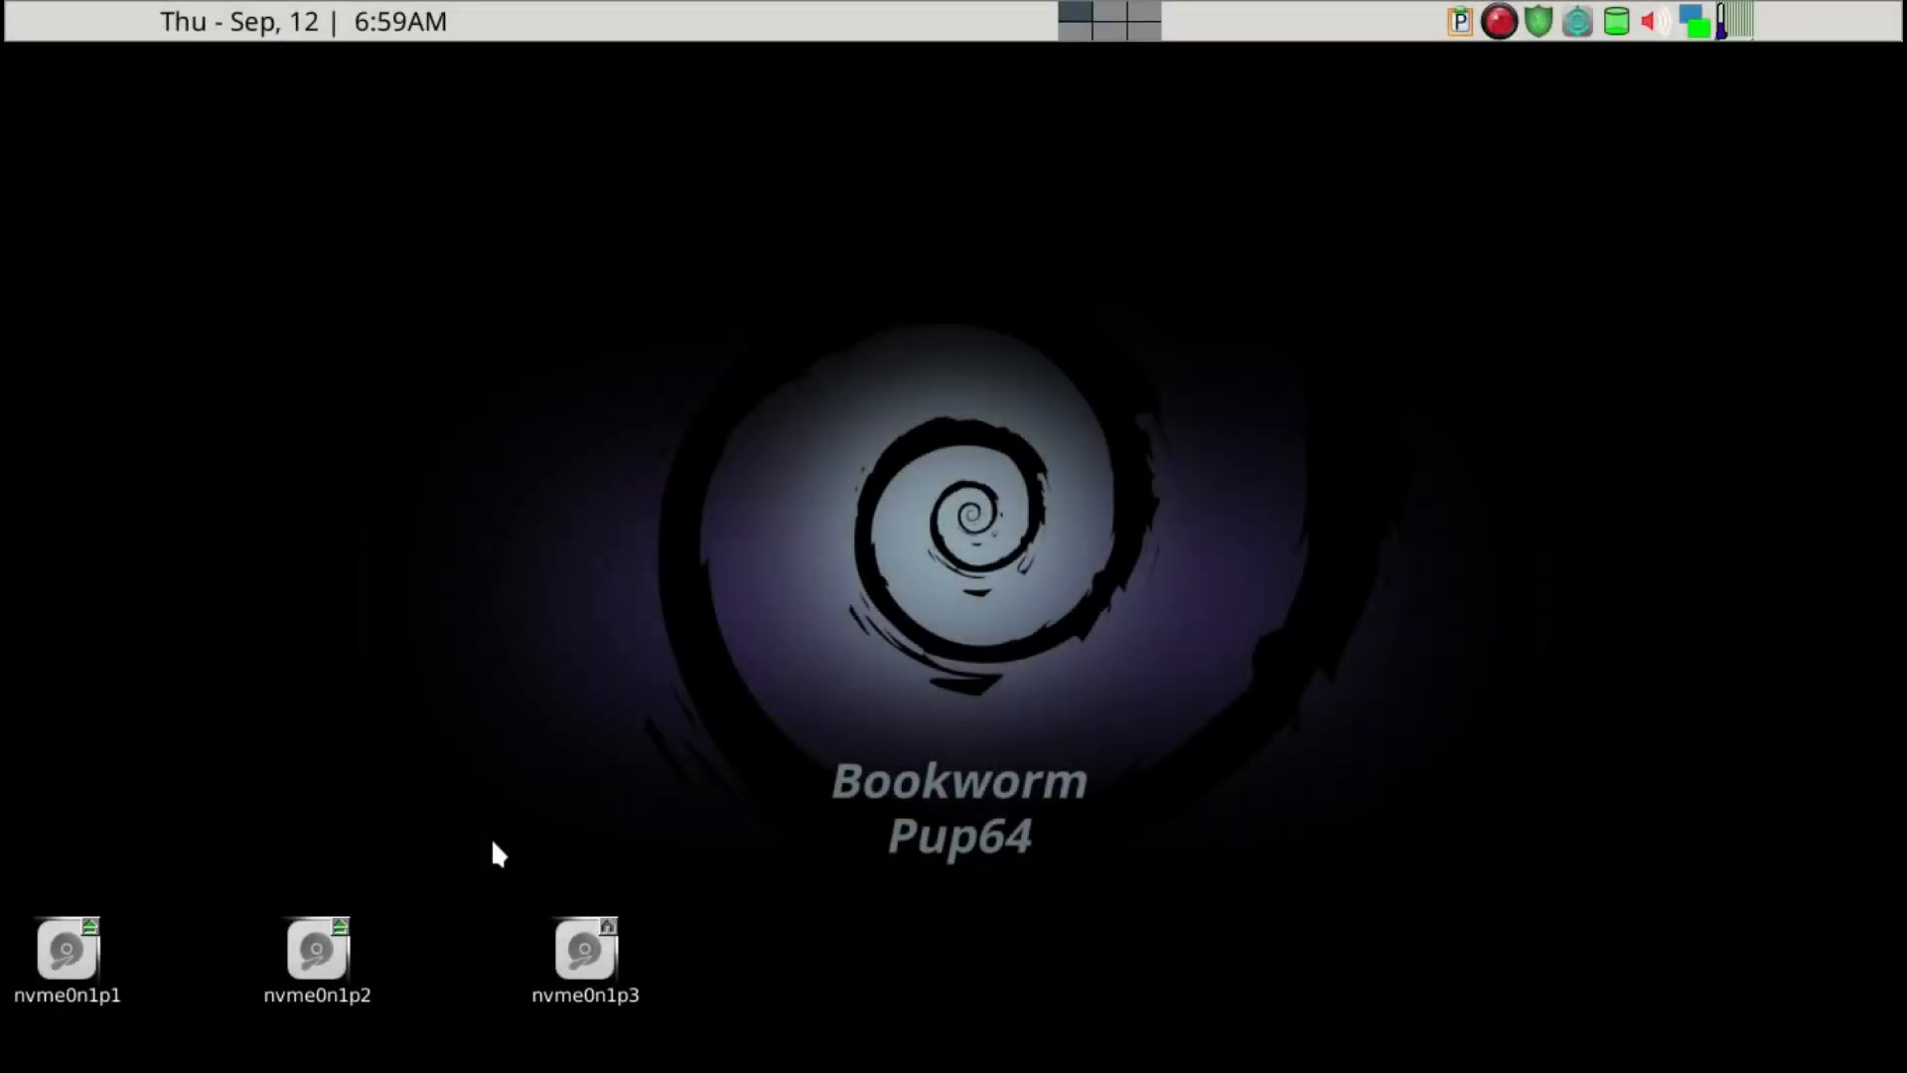
Open the nvme0n1p3 drive and browse to save/fossapup64save-3/usr/share/pixmaps/puppy in the file manager.
left_click(605, 974)
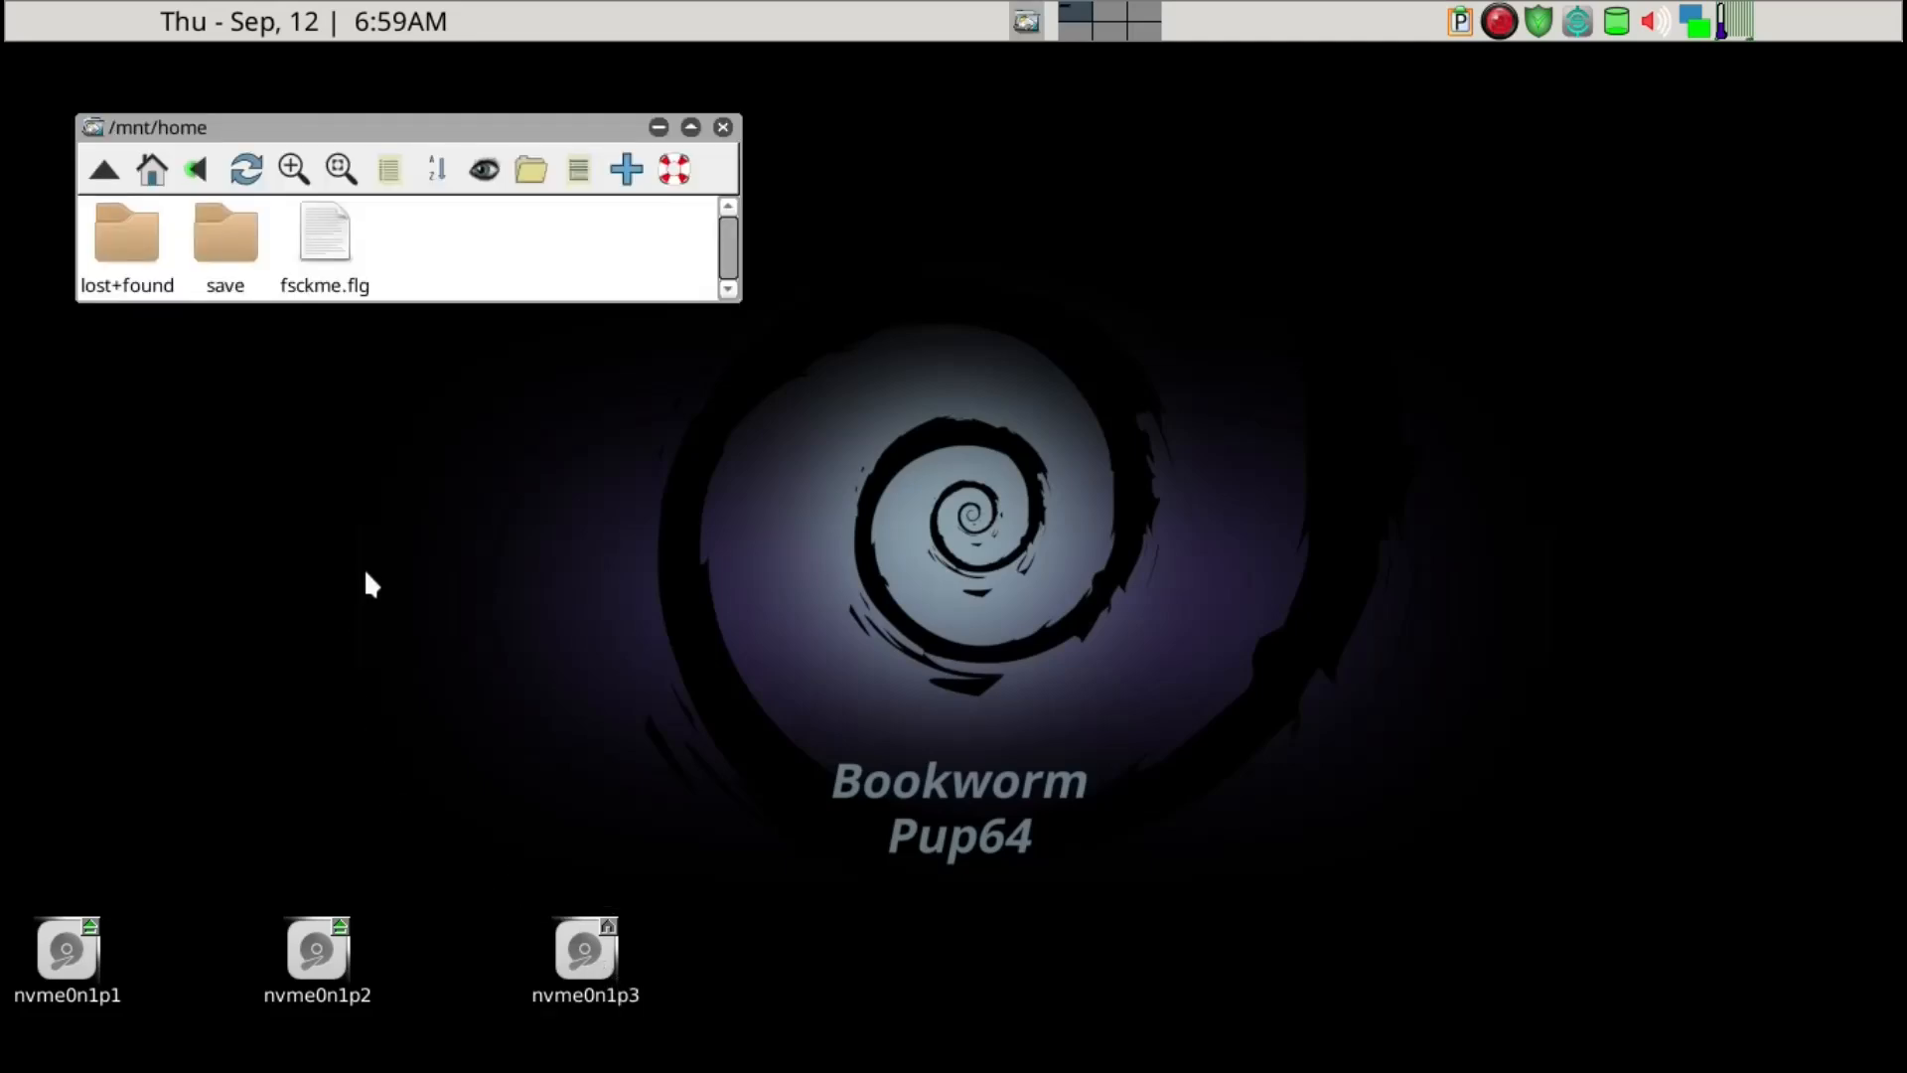
left_click(227, 261)
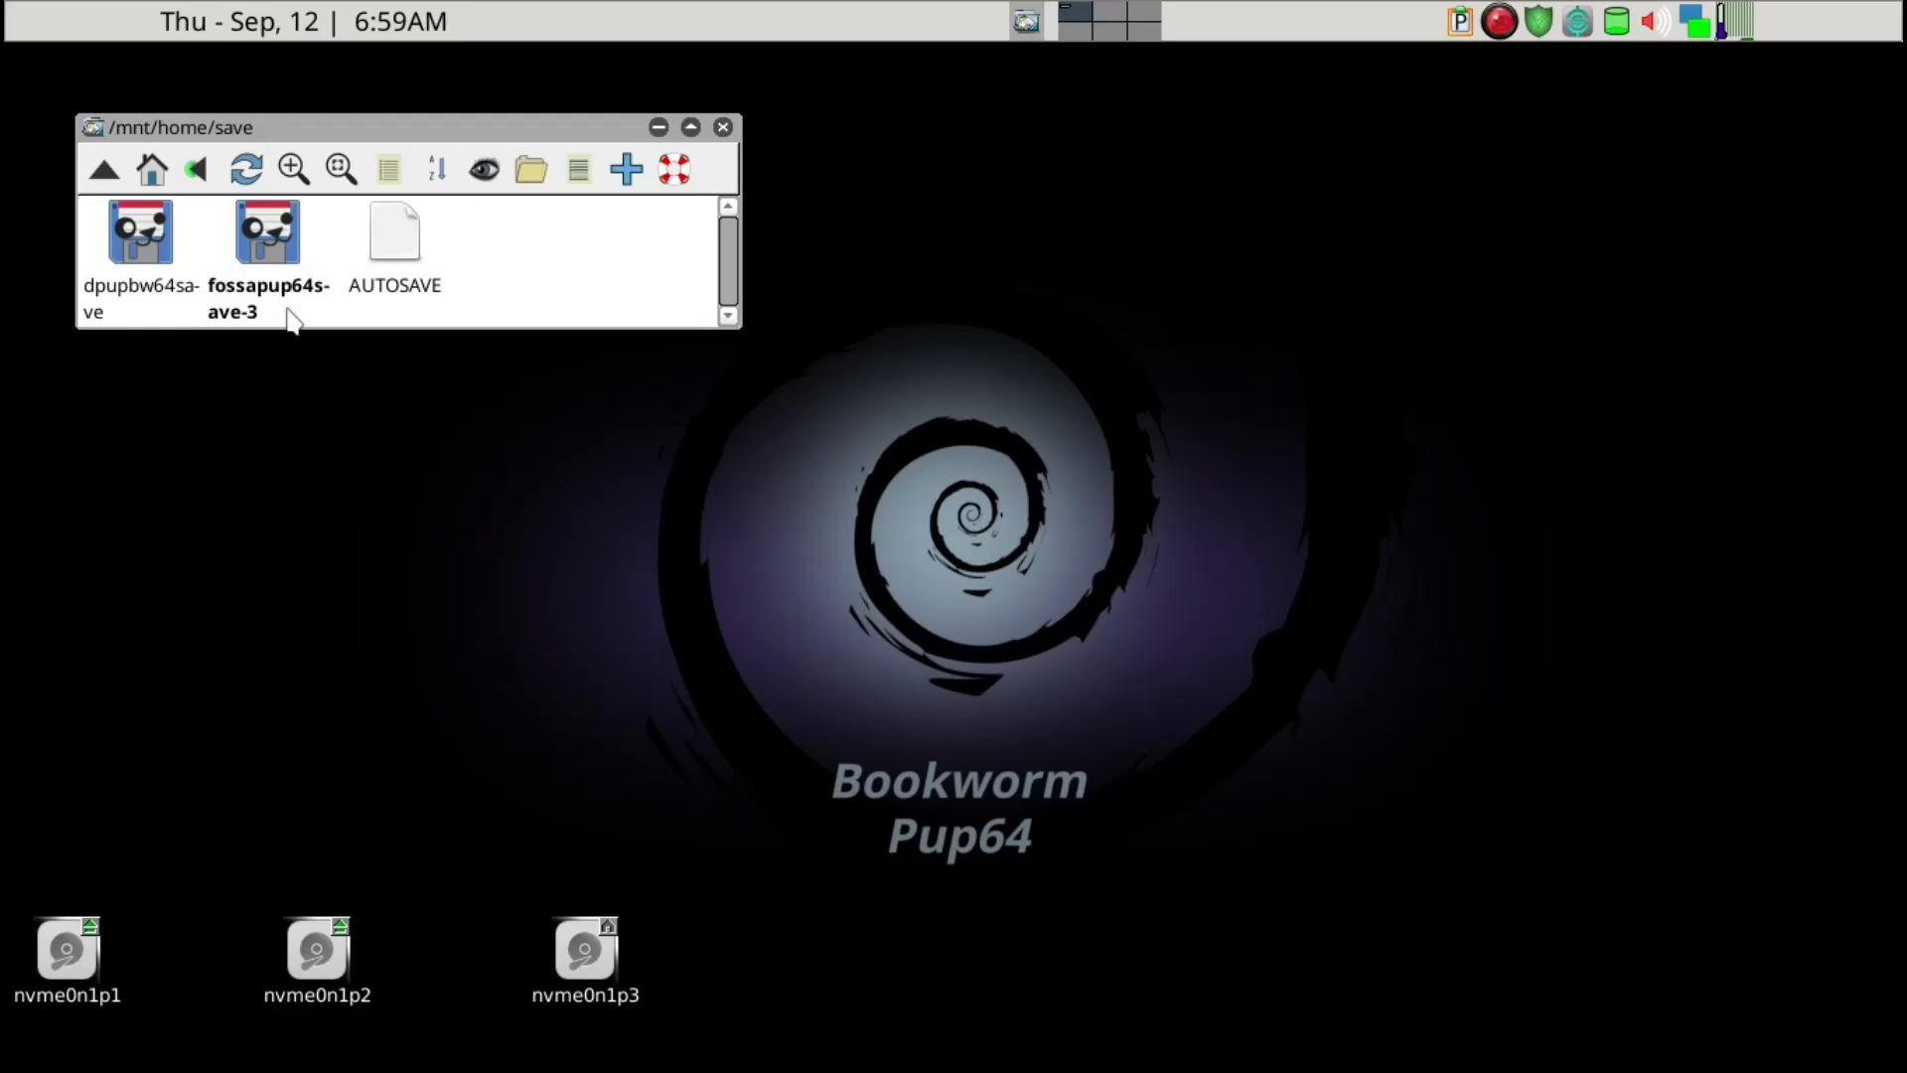
scroll(287, 309, "down", 1)
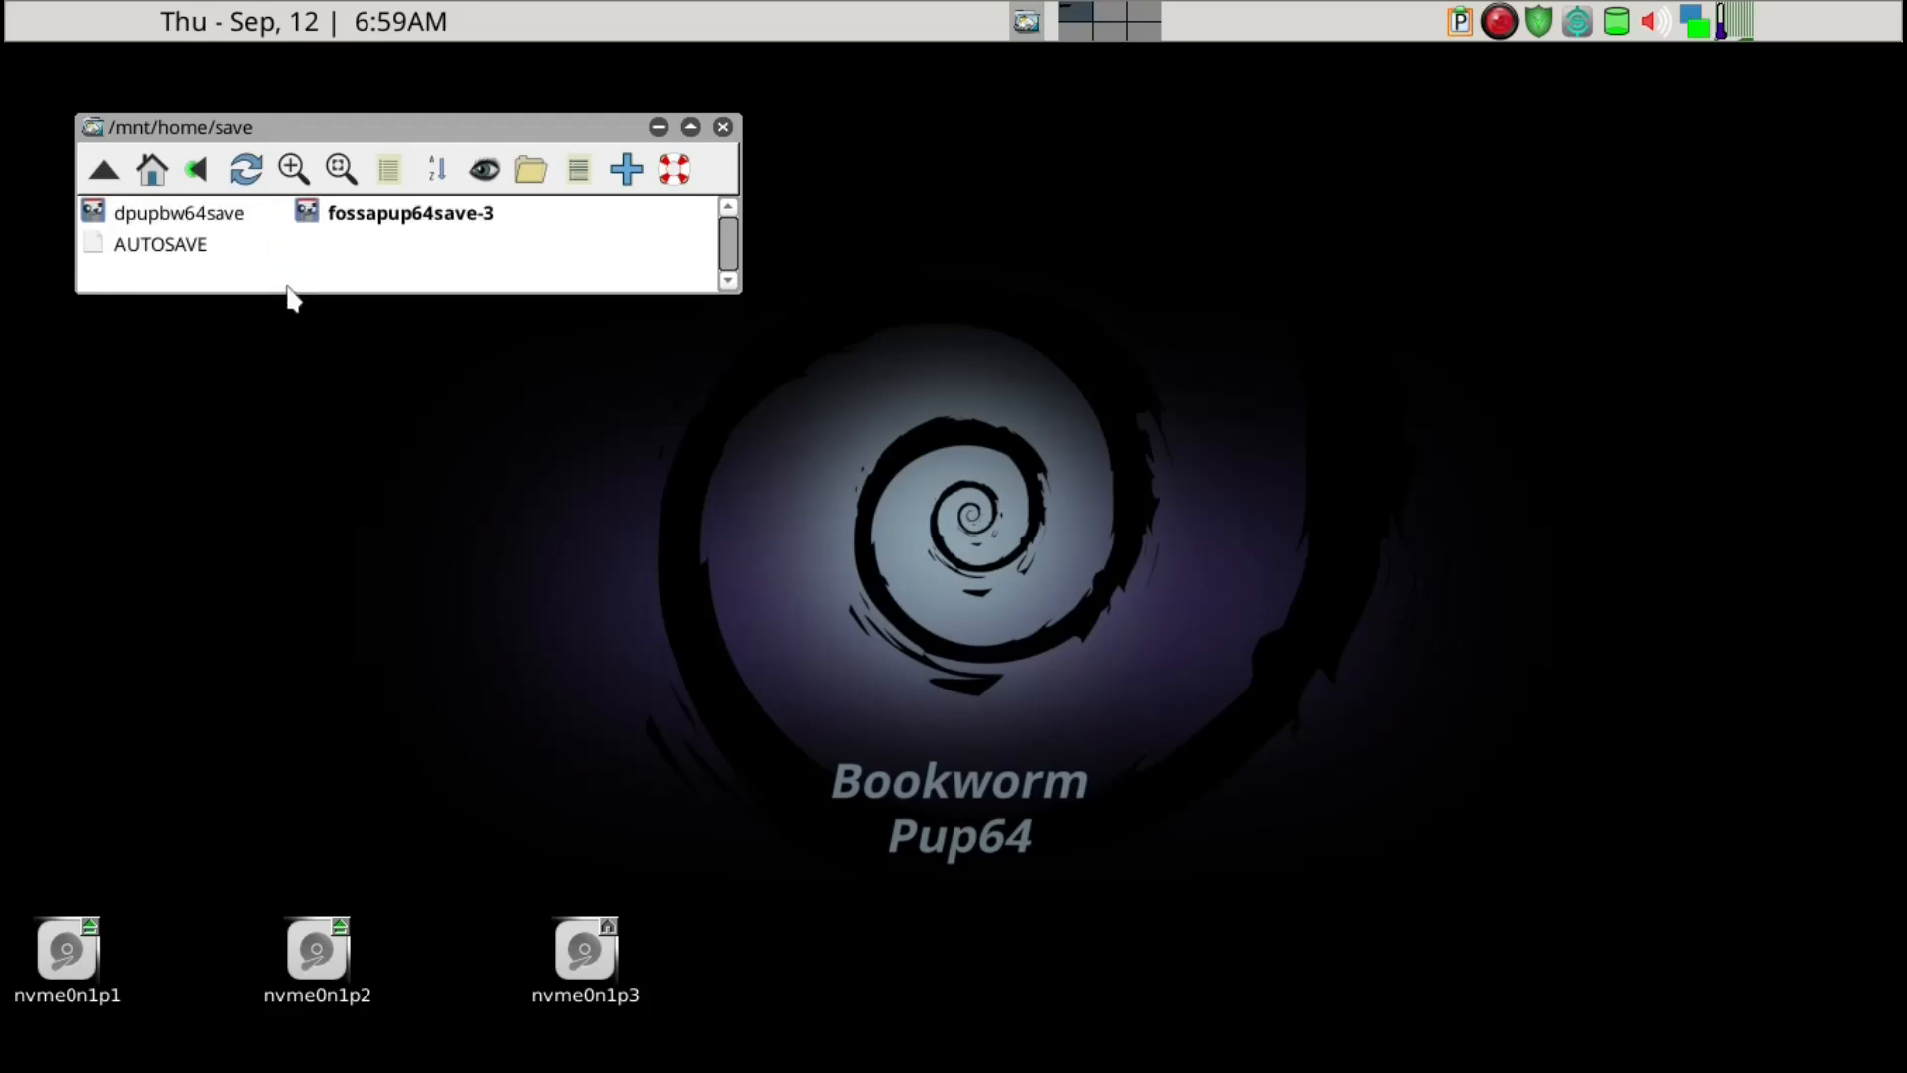
left_click(341, 227)
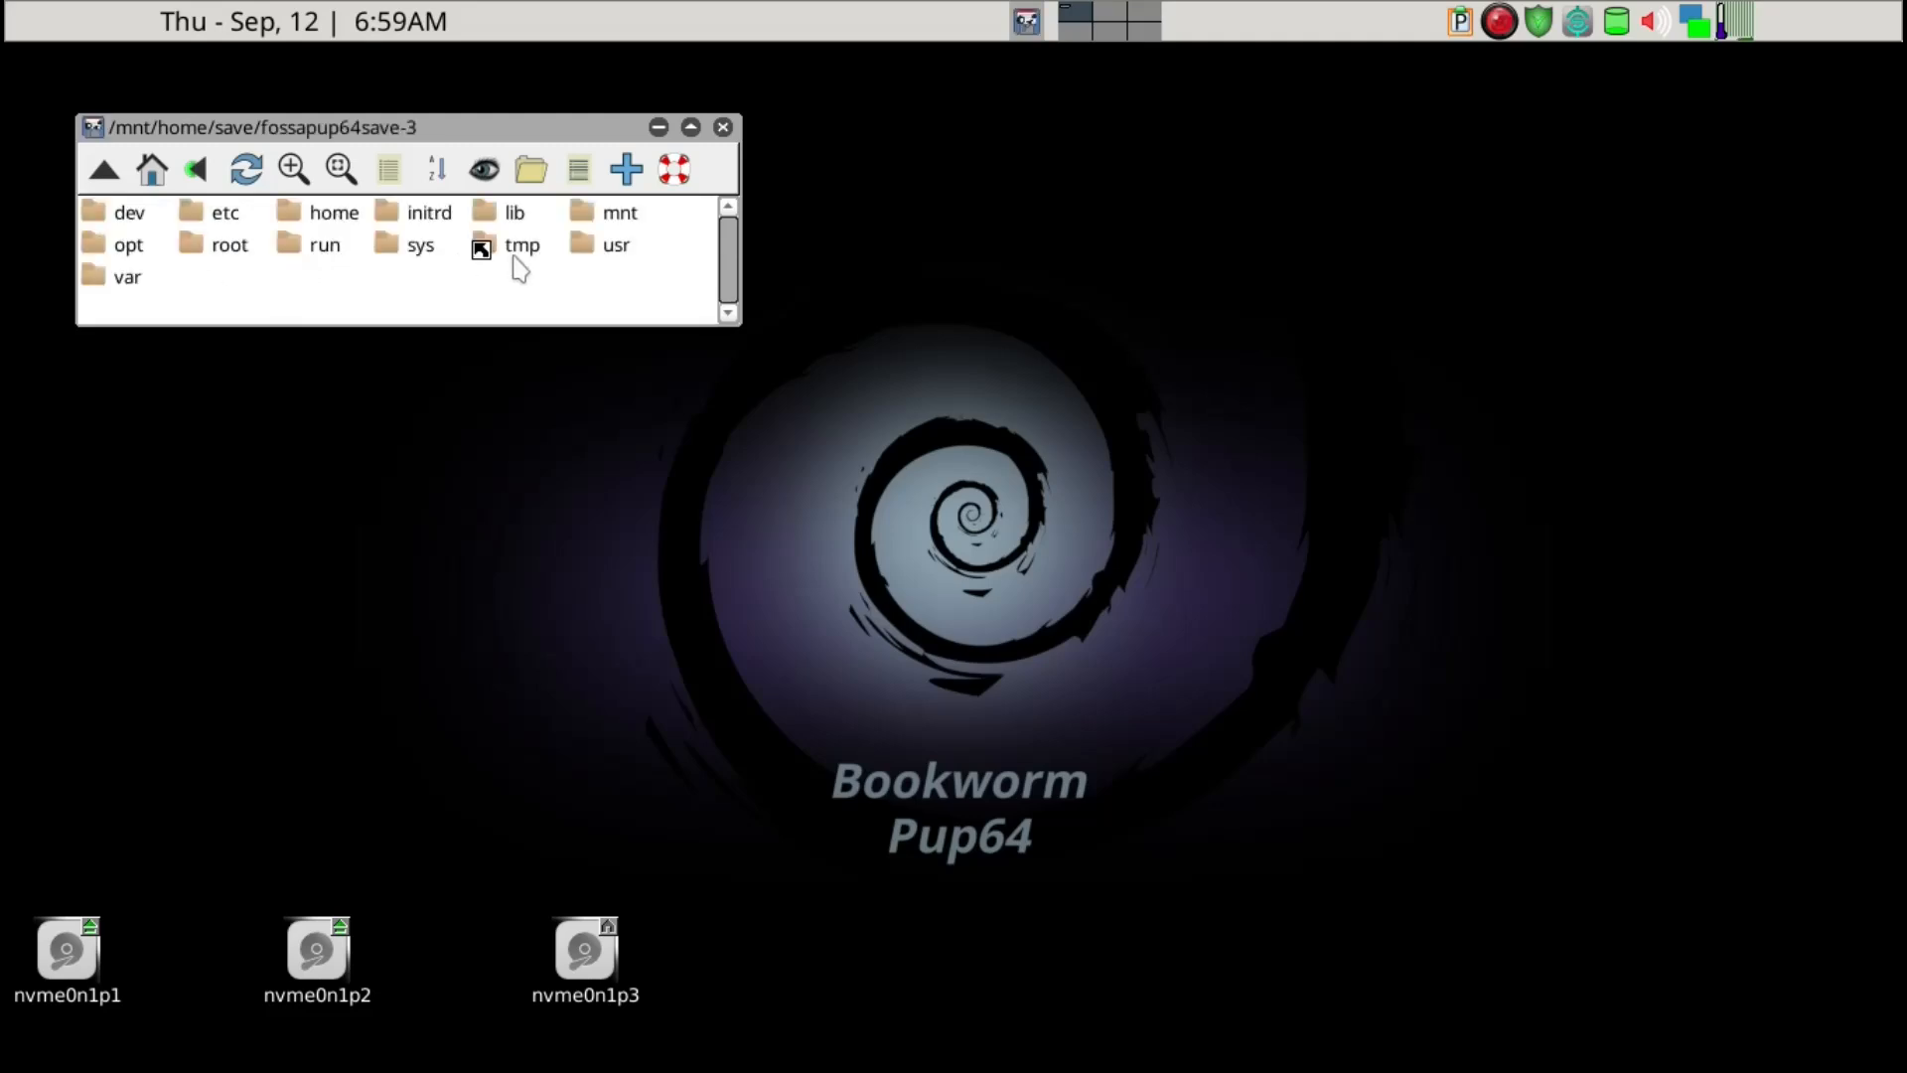
left_click(624, 257)
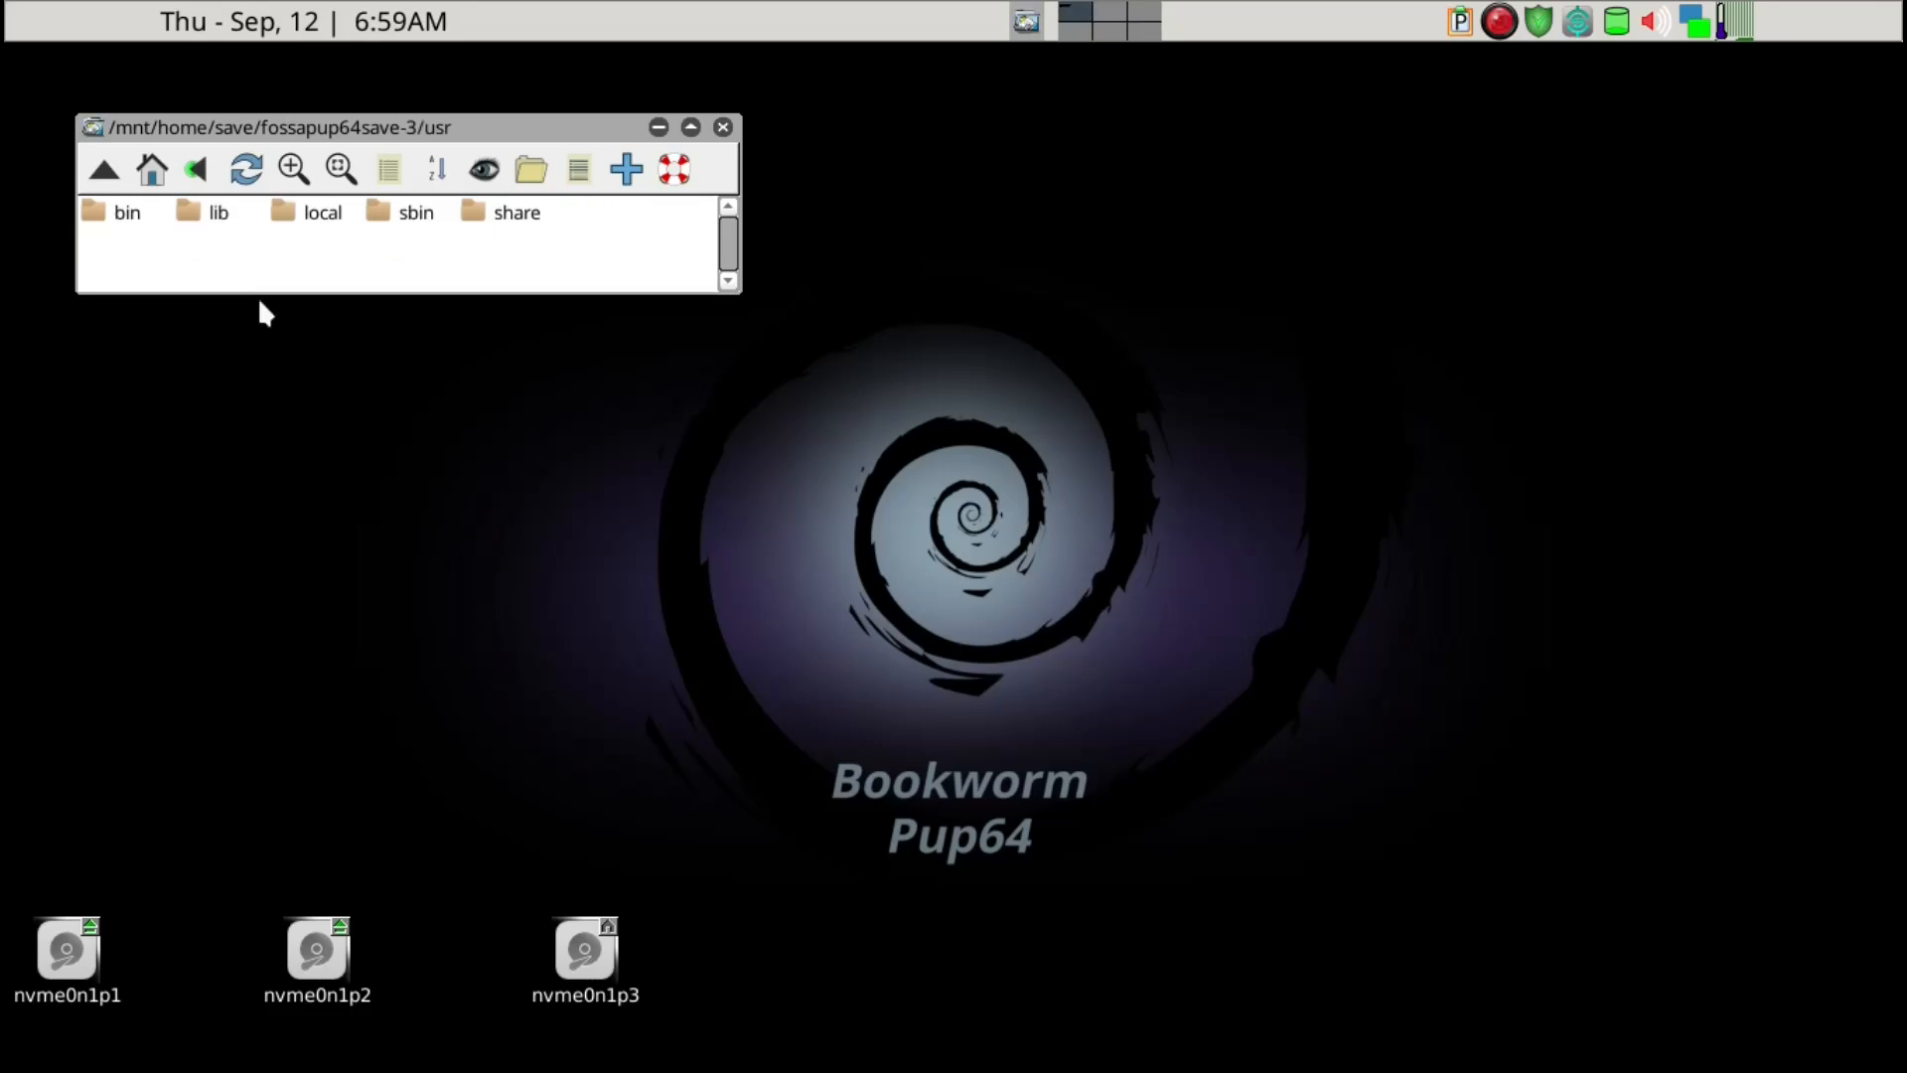
left_click(502, 218)
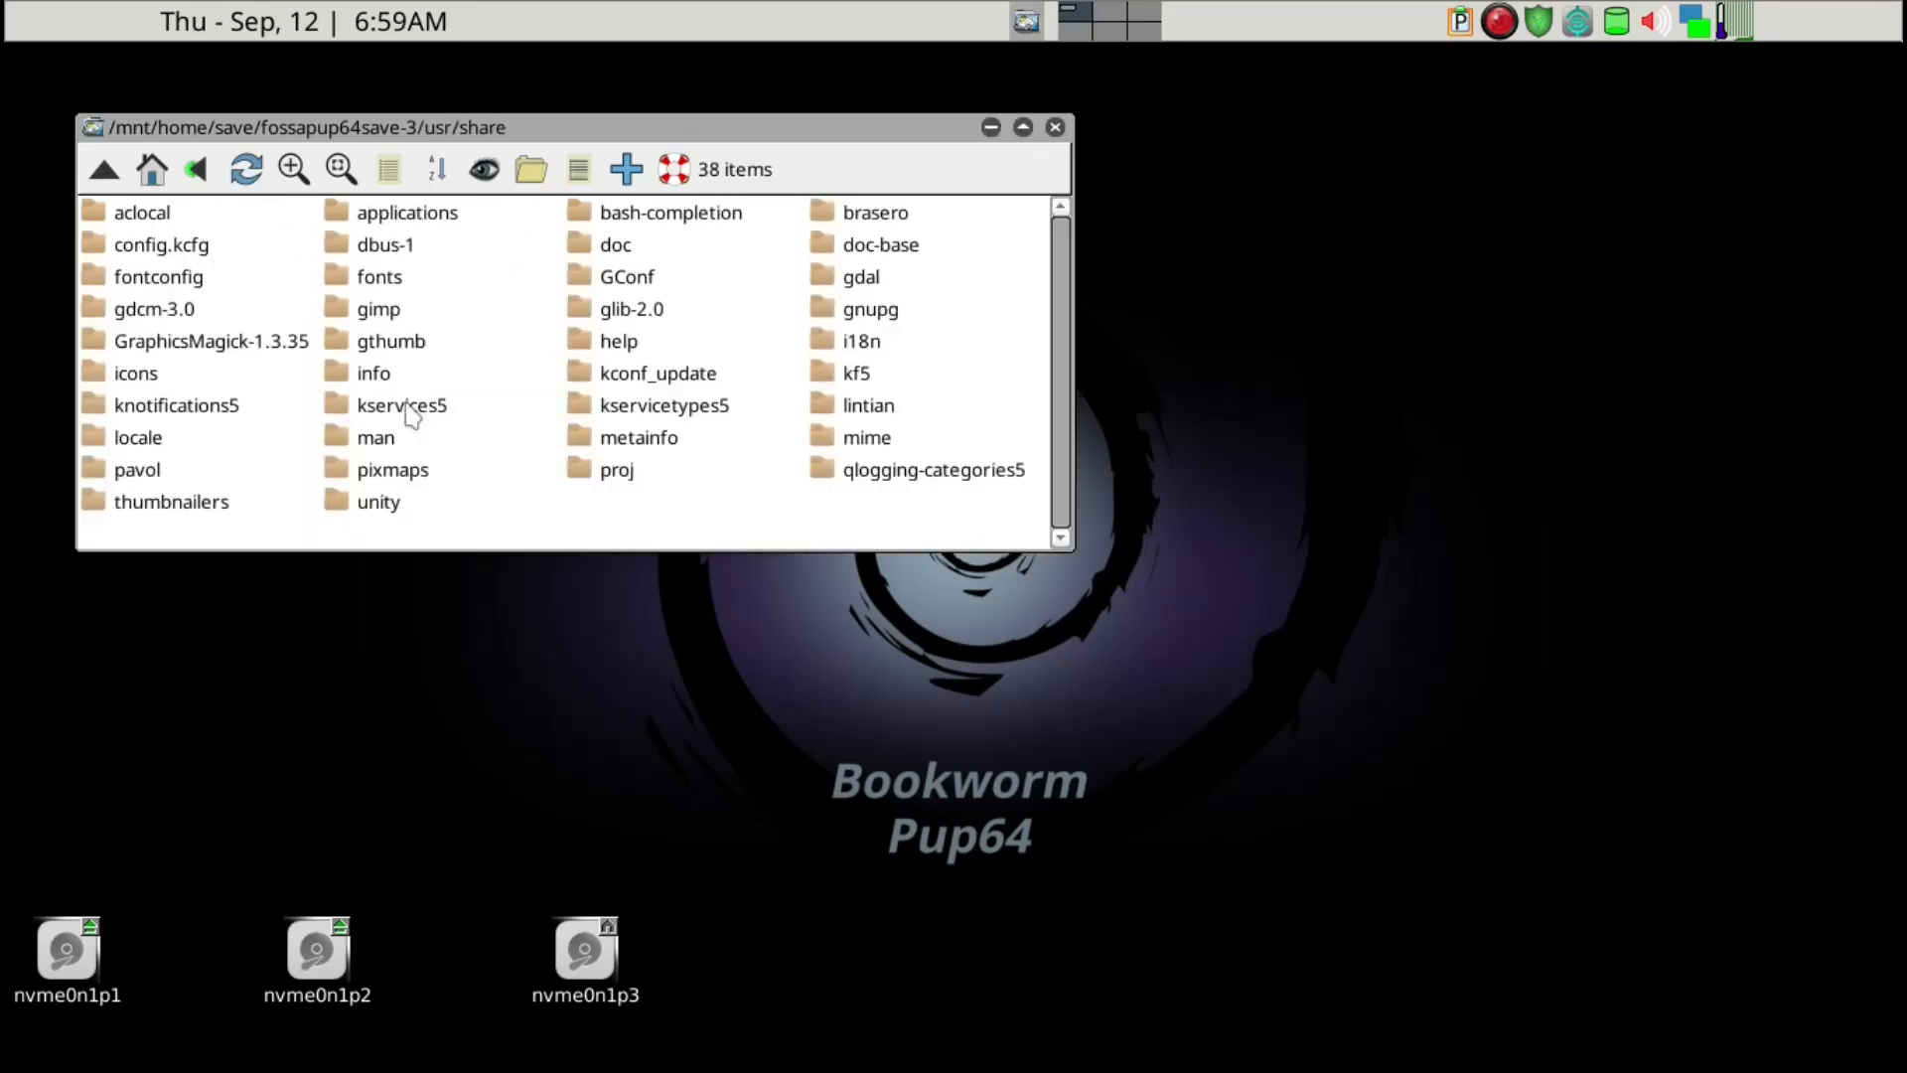
left_click(355, 476)
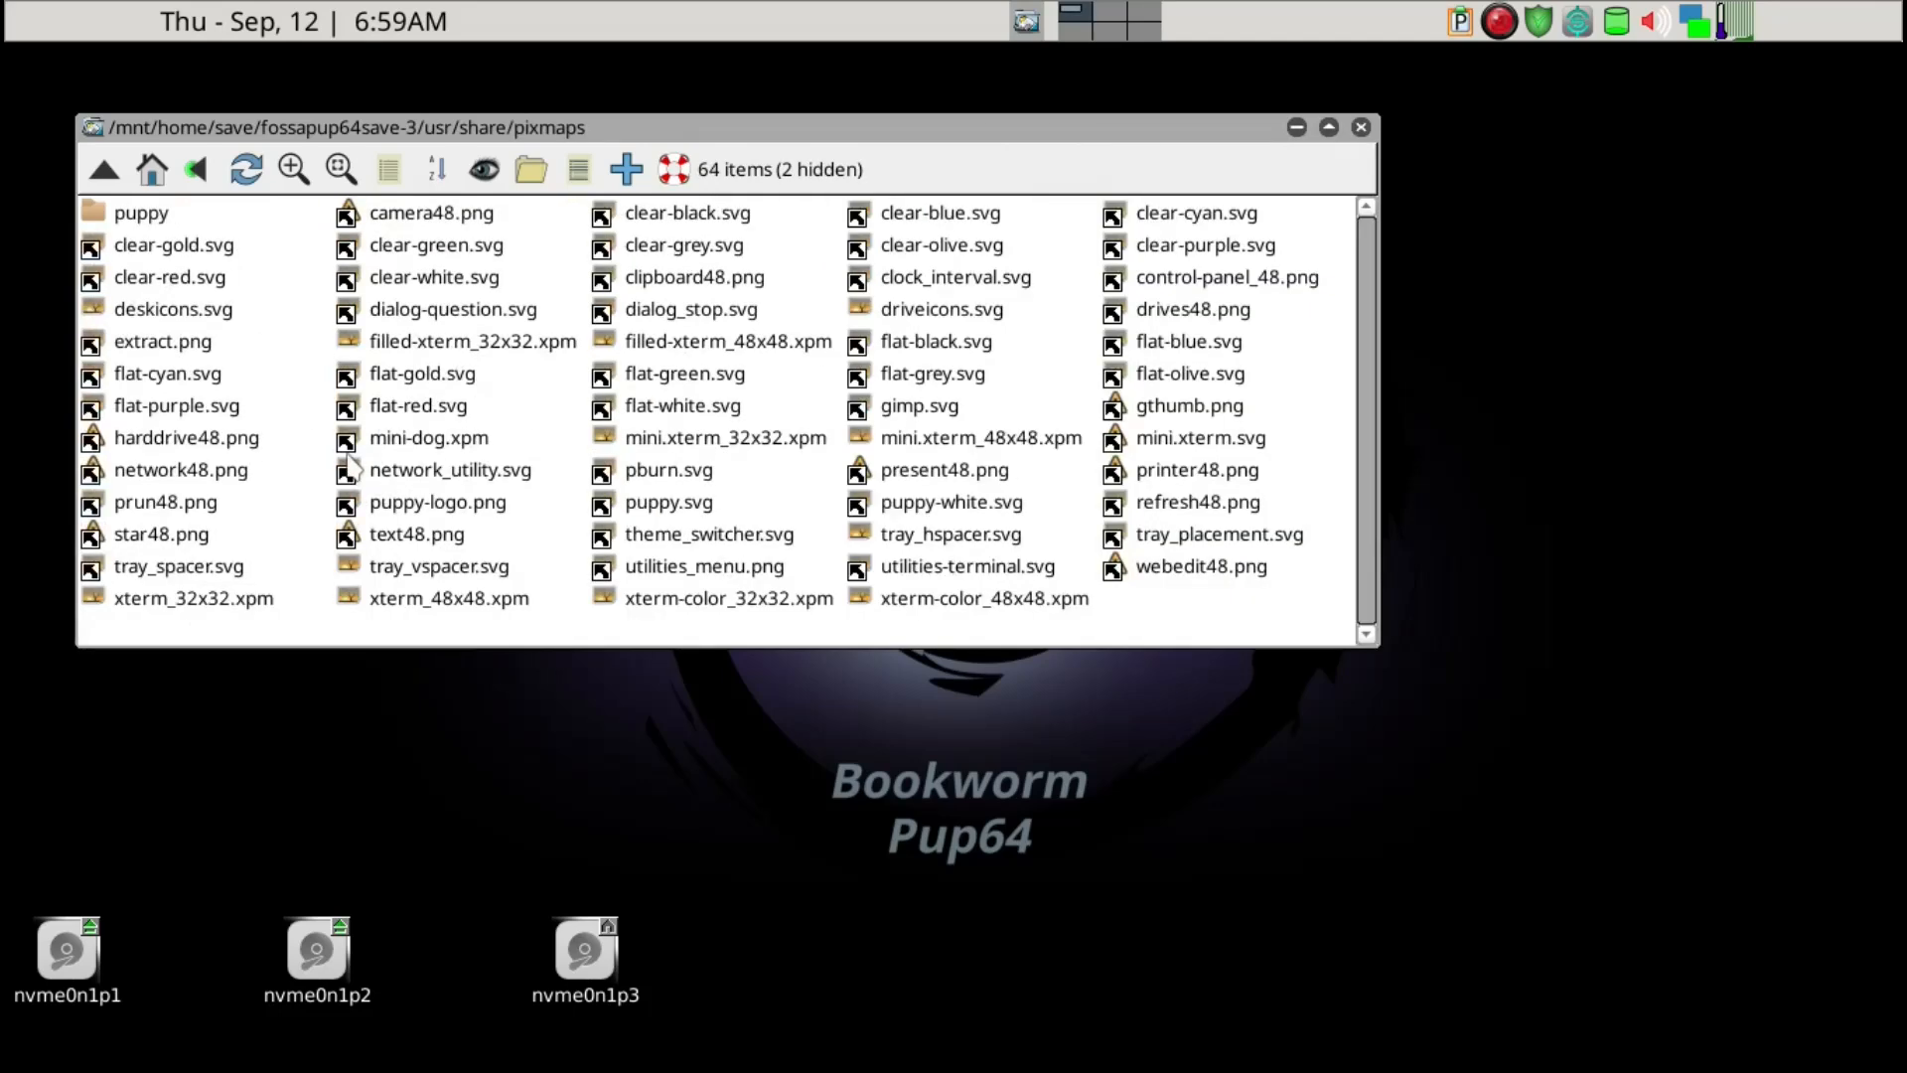
left_click(166, 223)
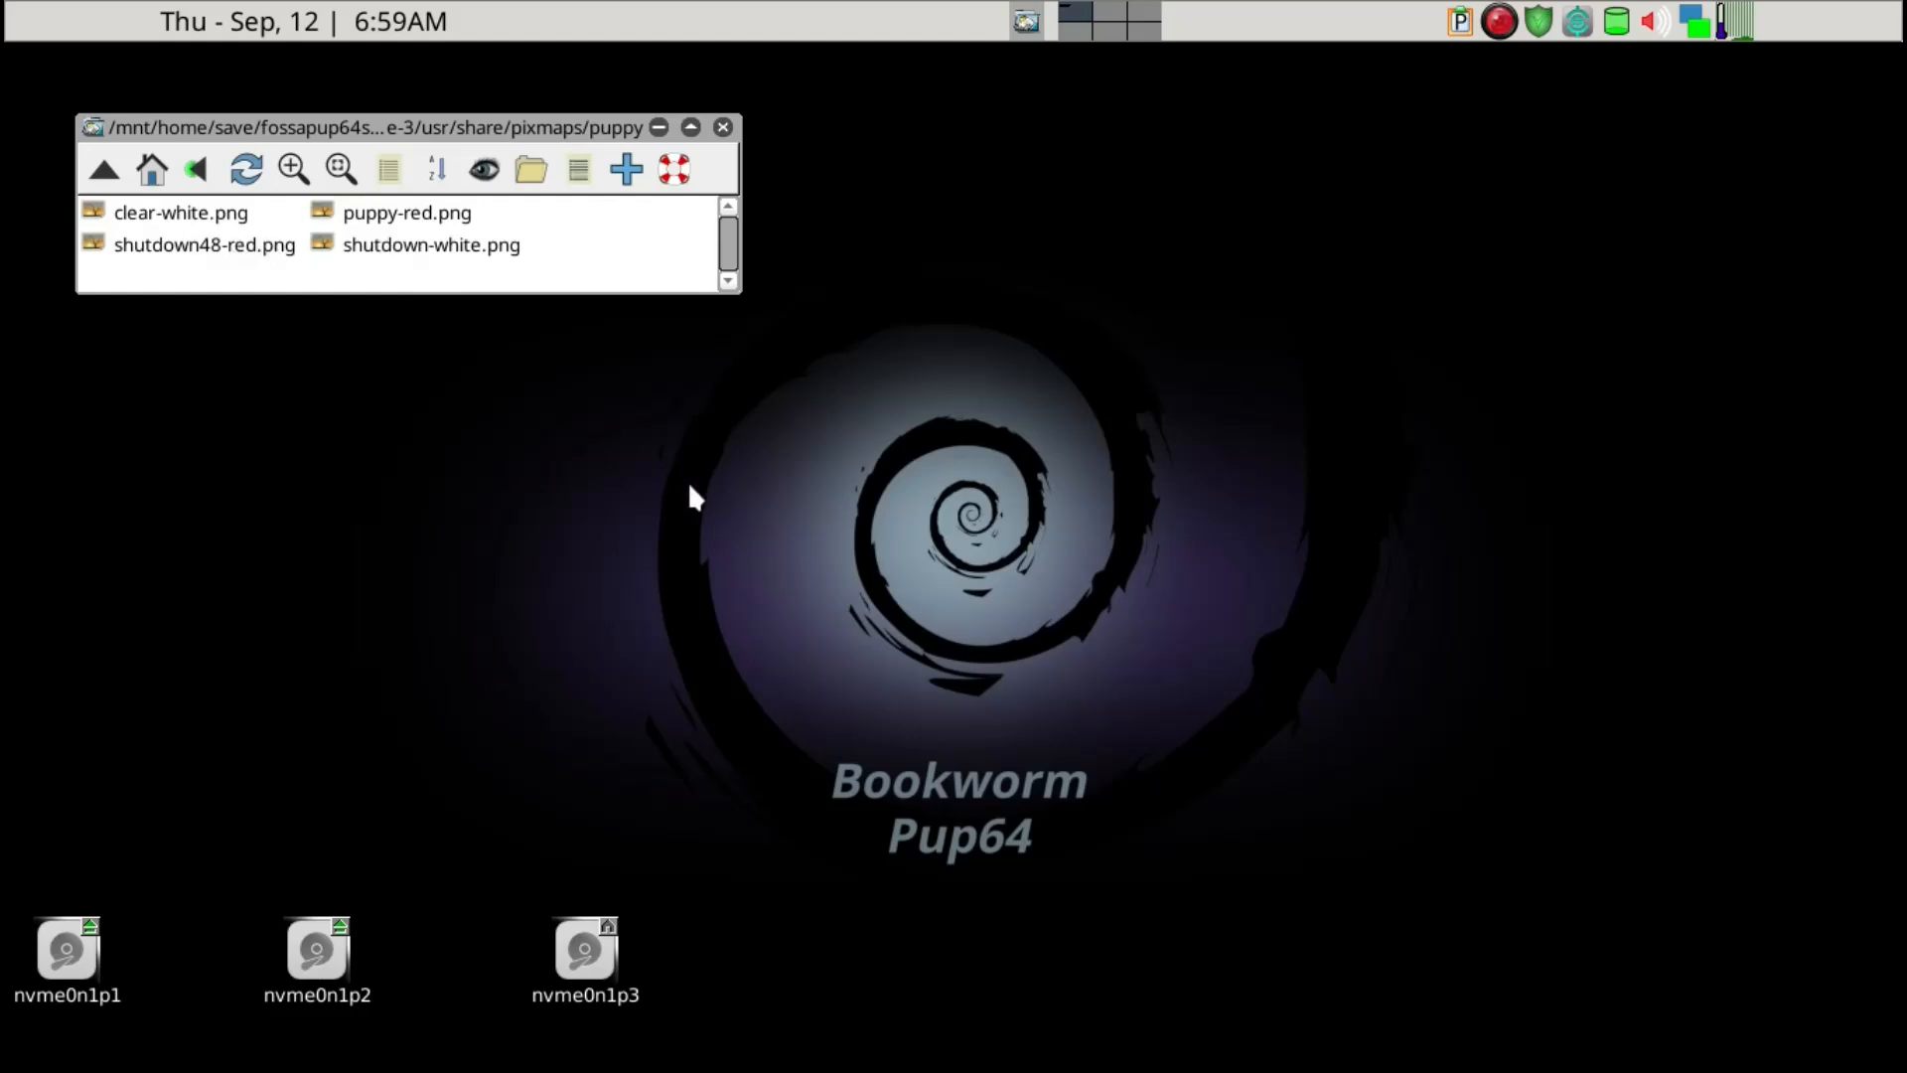
Open a second ROX-Filer window through the application search, show its hidden files and place it clear of the first window.
key("ctrl+space")
type("rox")
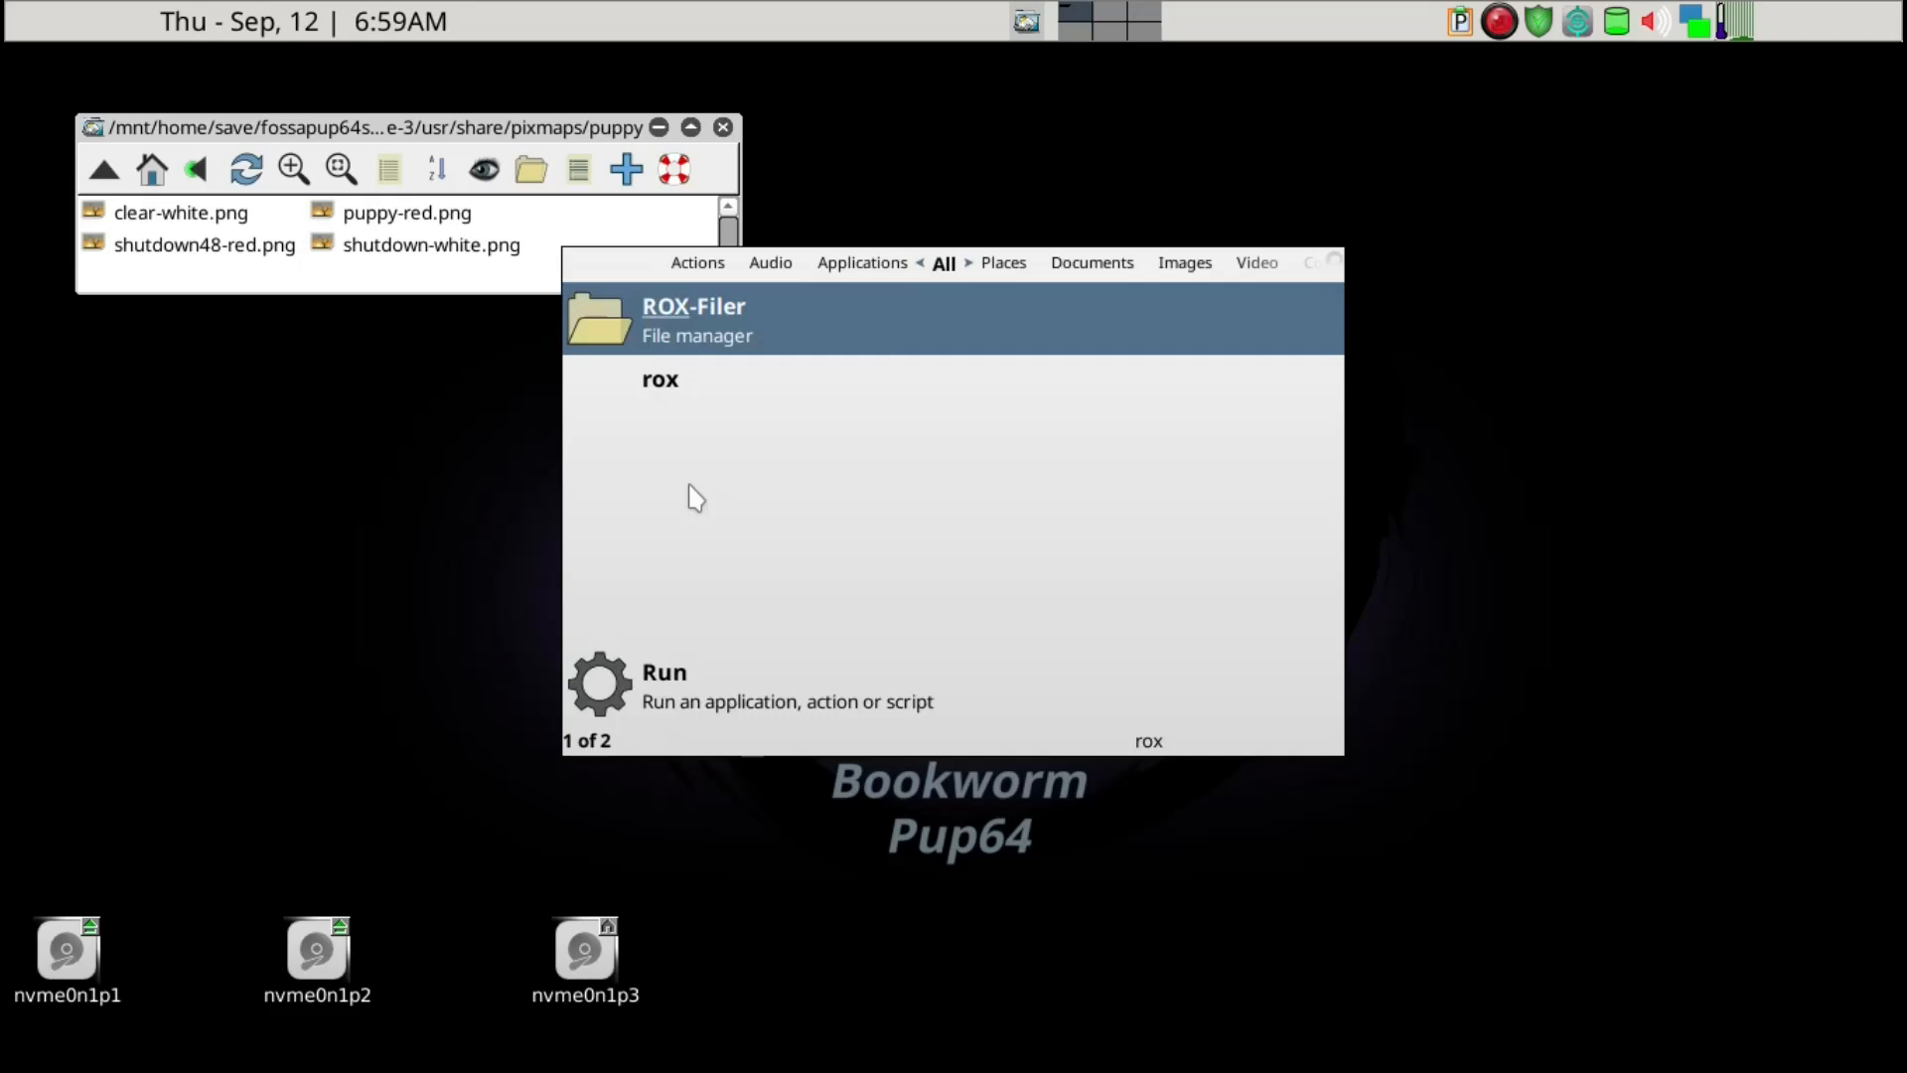
key("Return")
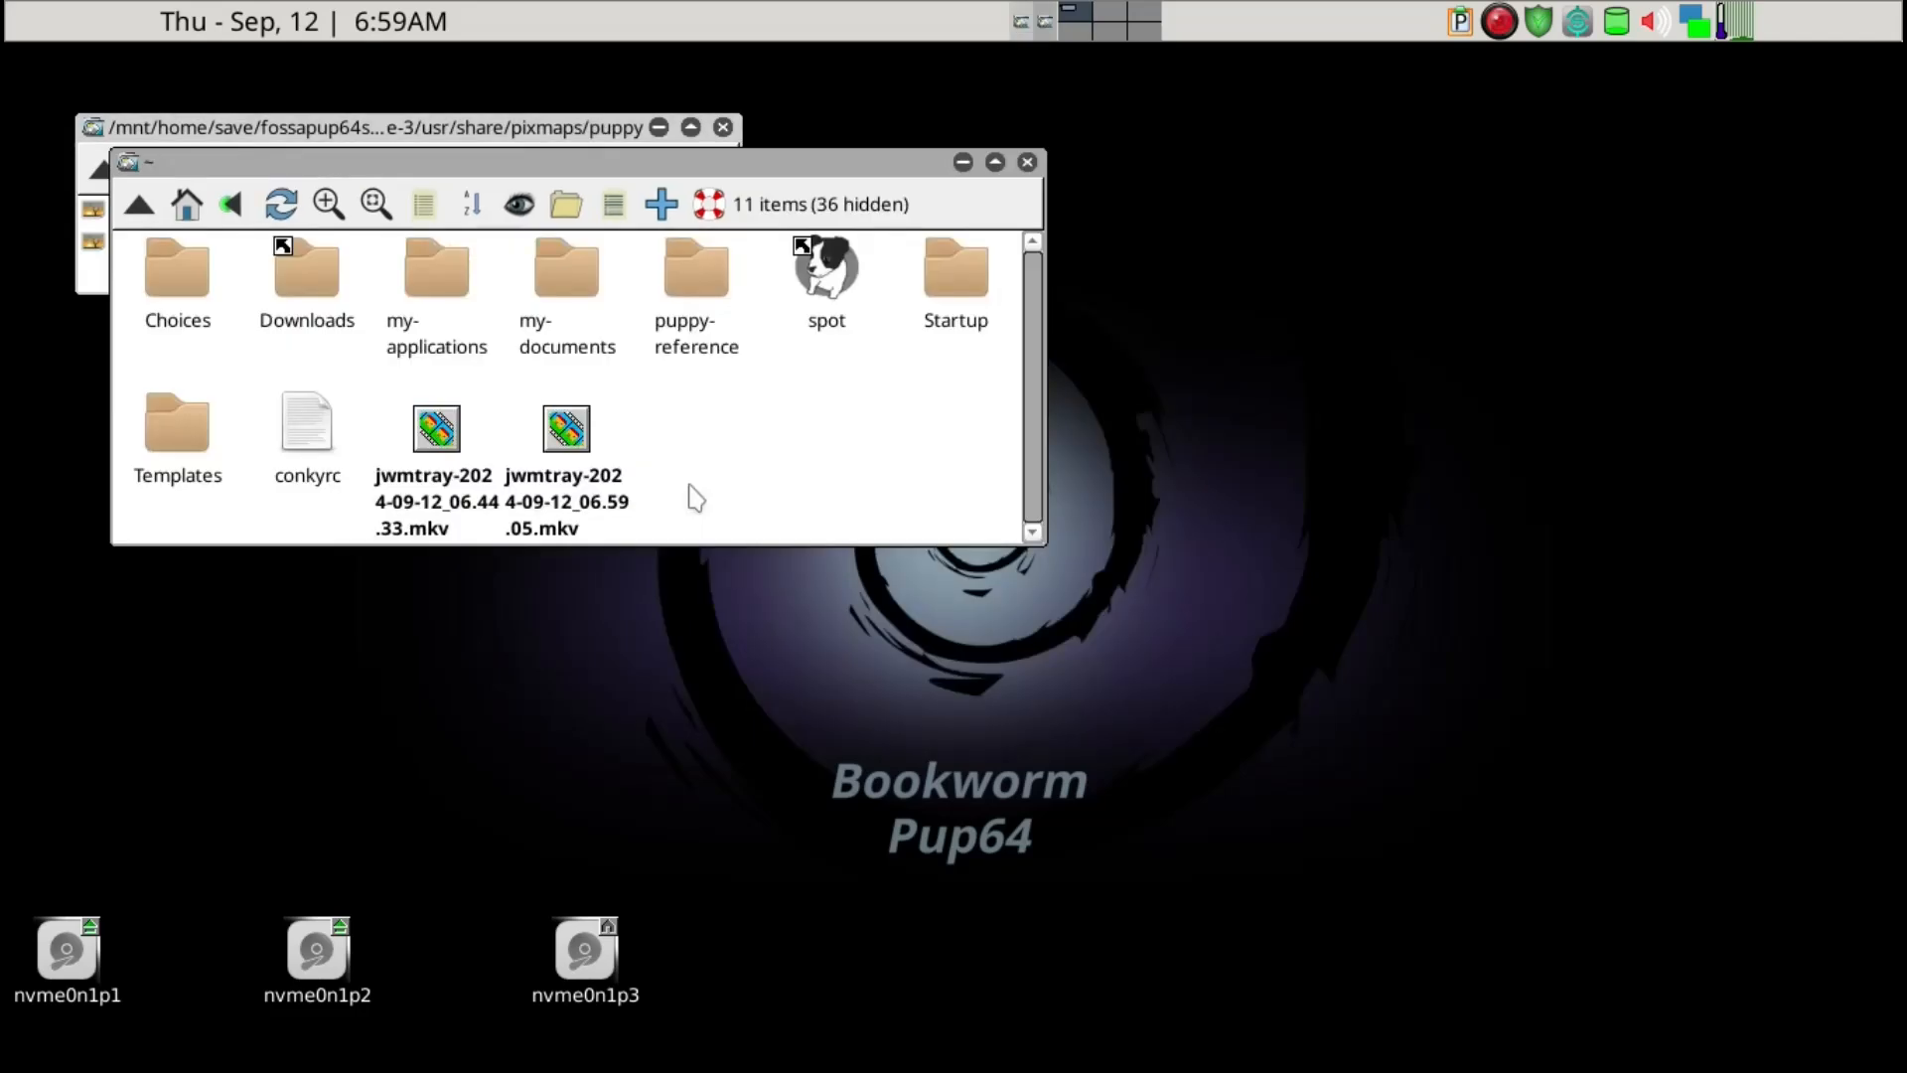
scroll(688, 485, "down", 1)
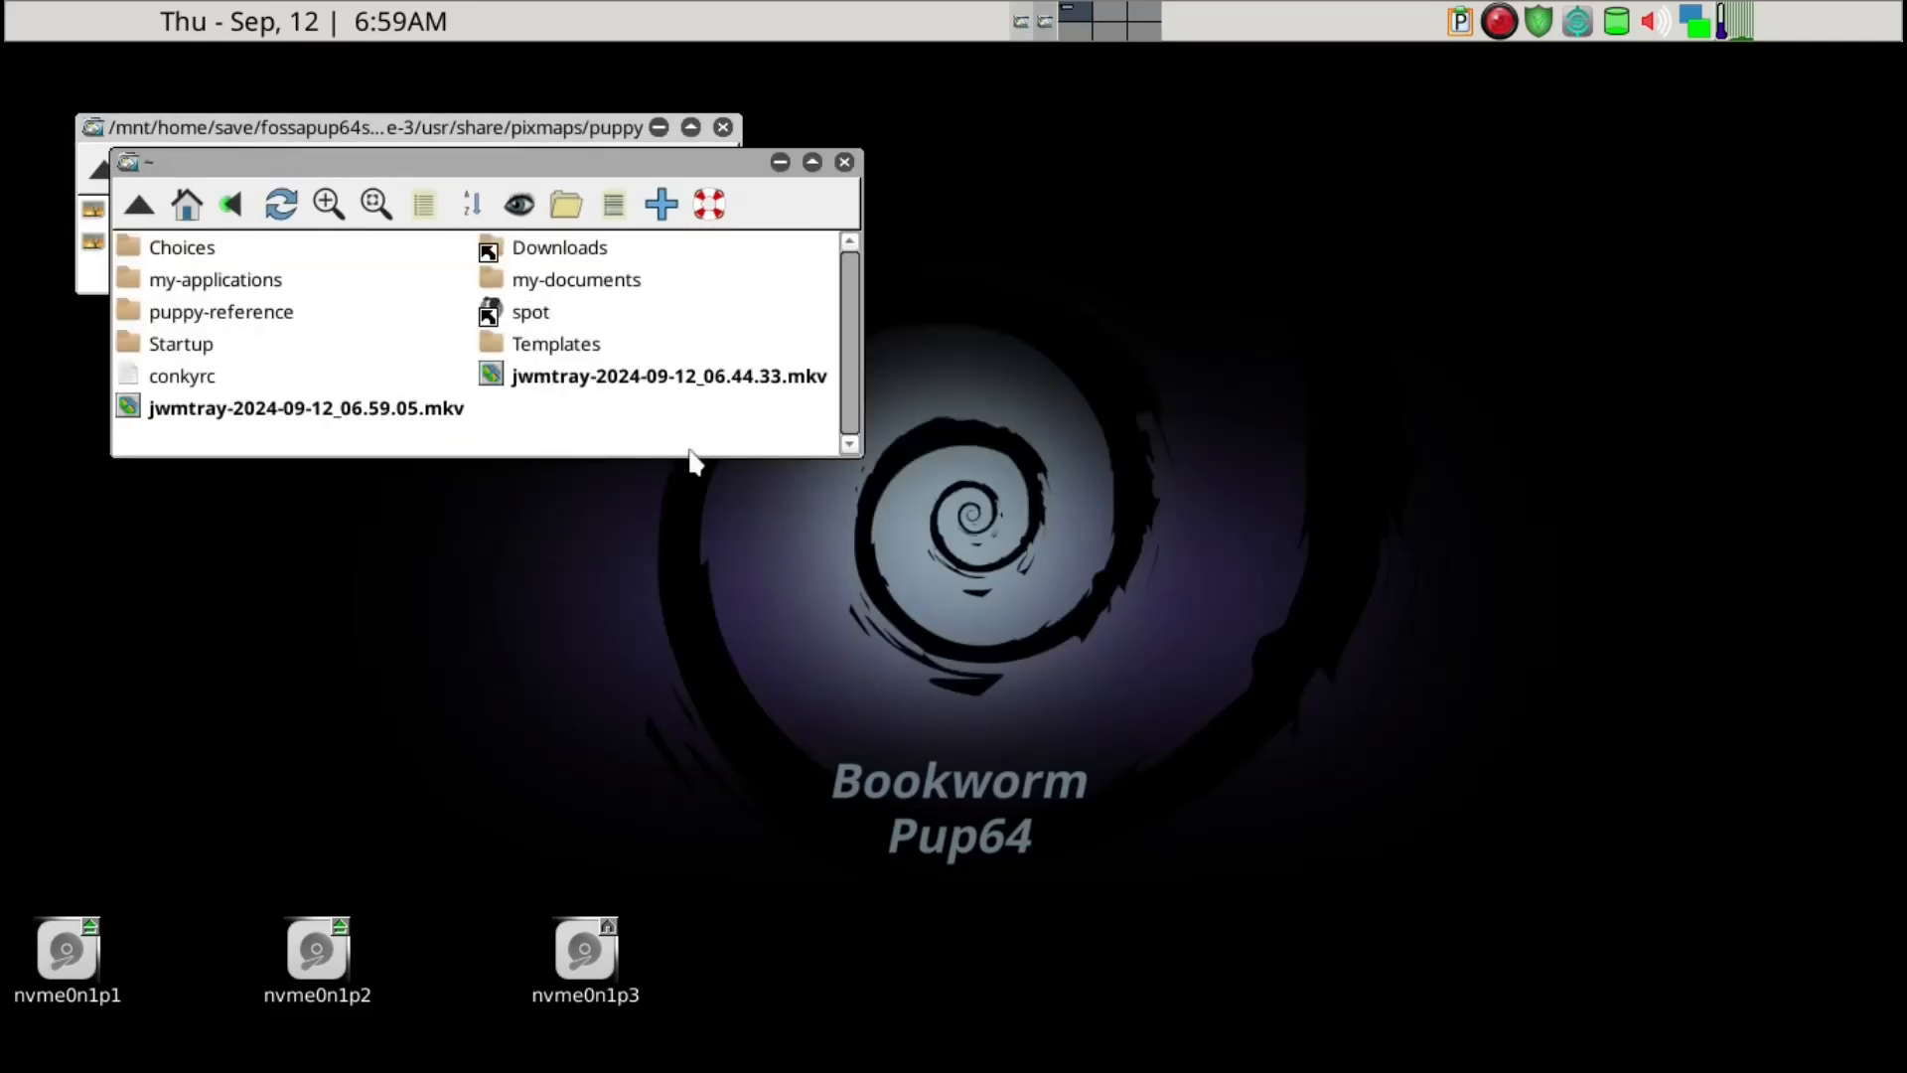
key("super+Right")
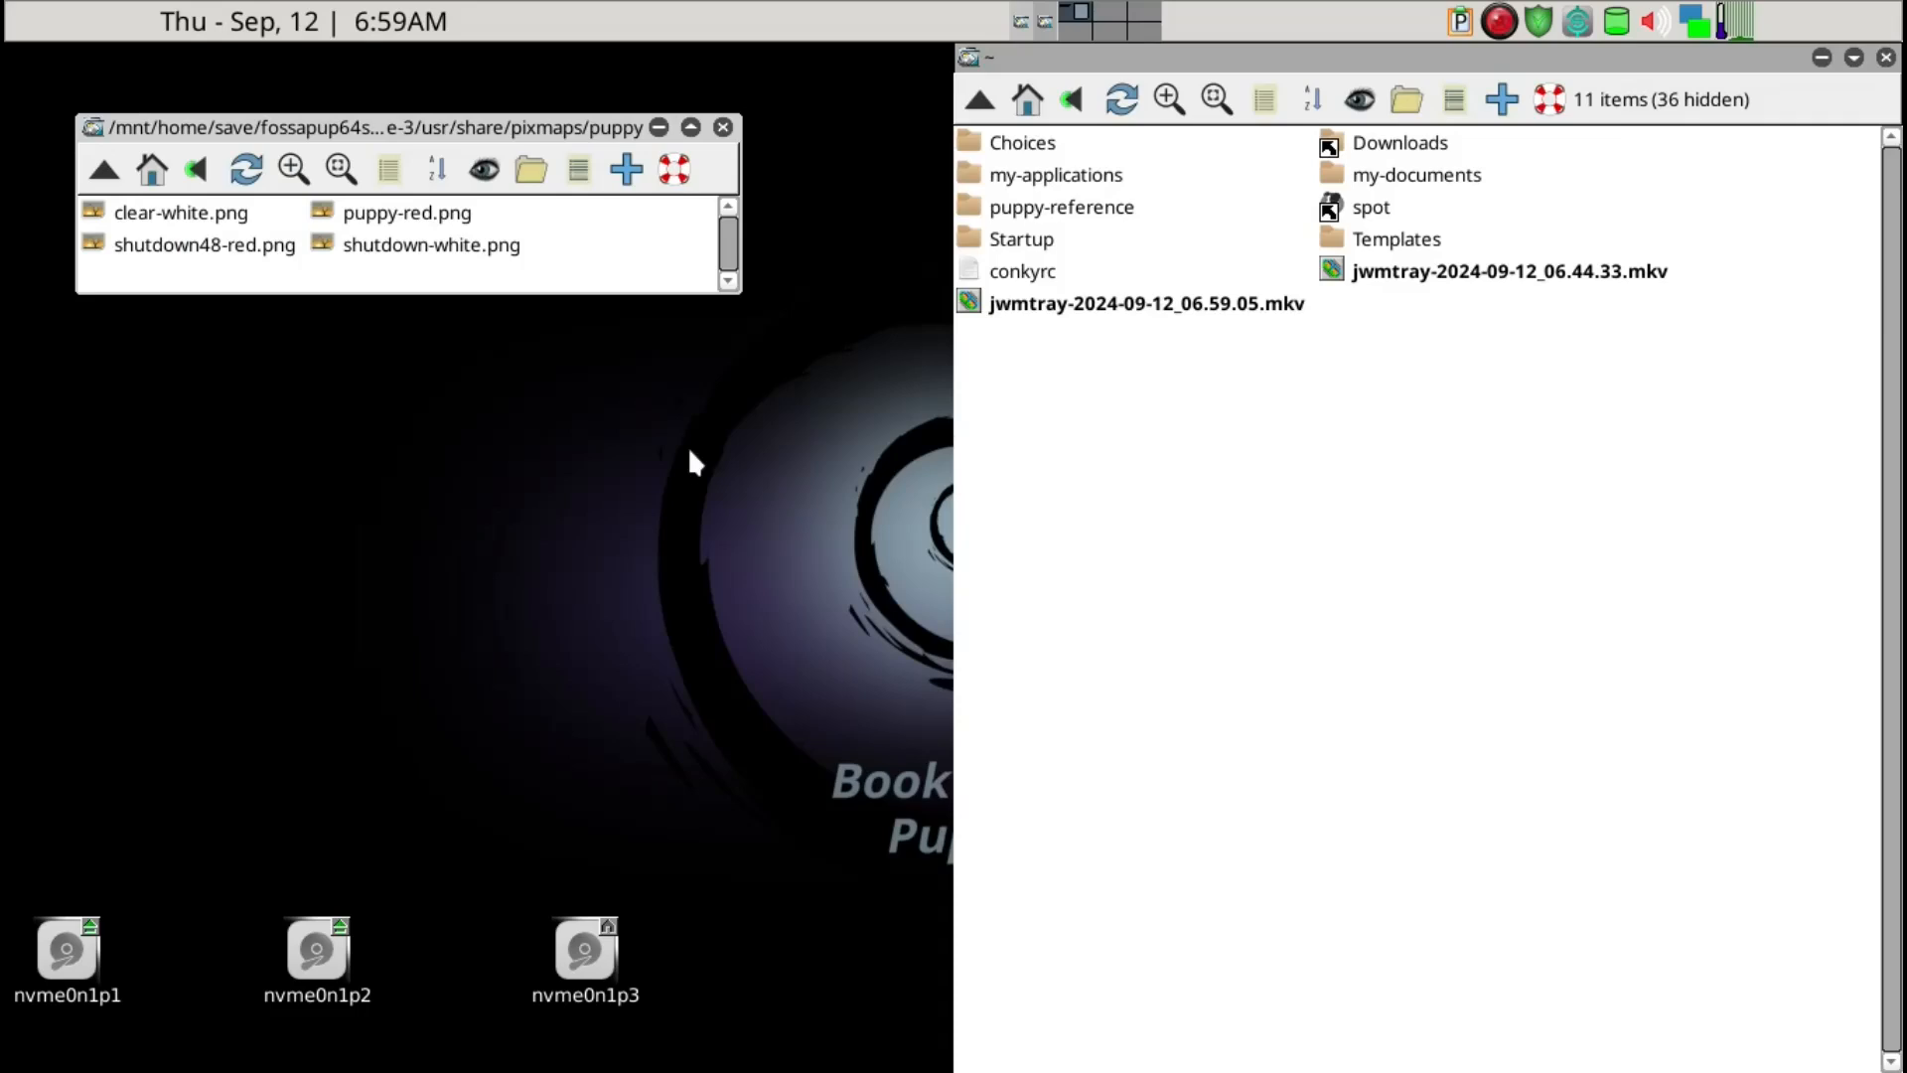
key("ctrl+h")
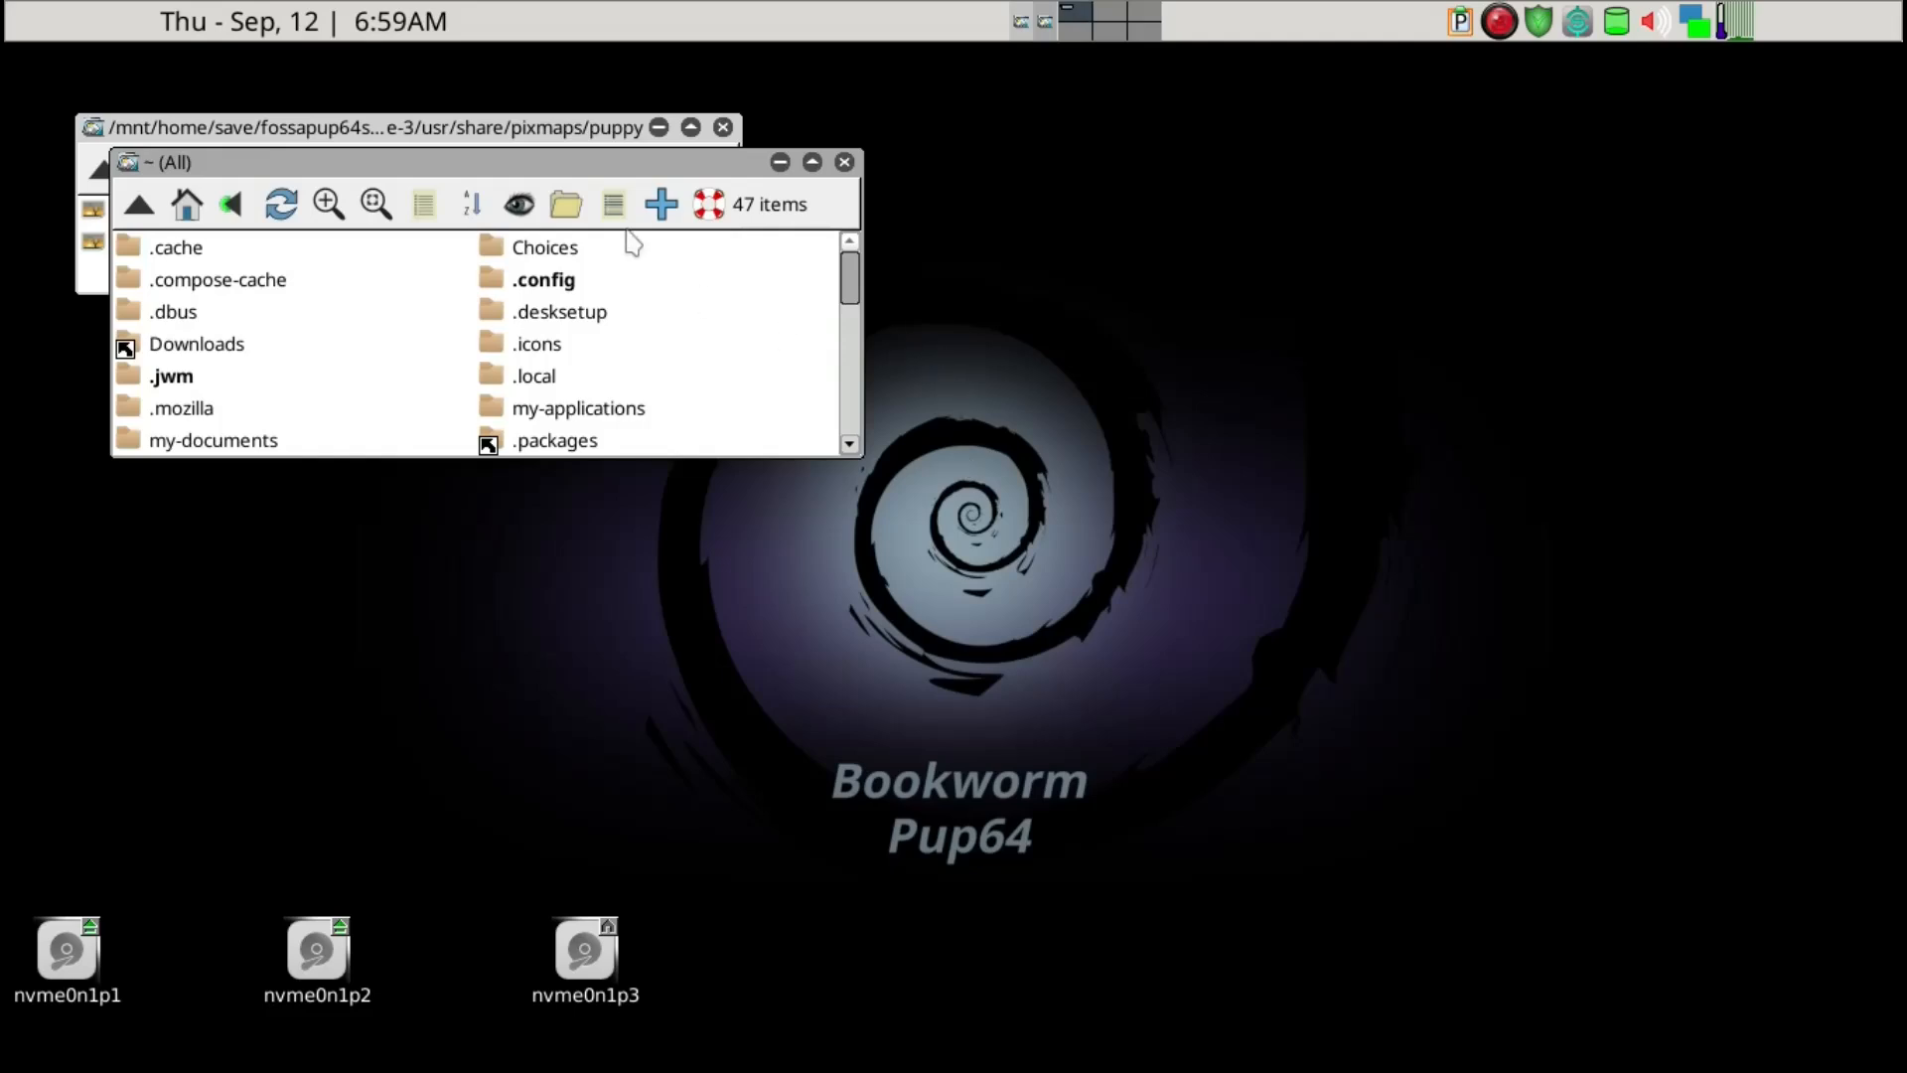
left_click_drag(595, 165, 1129, 311)
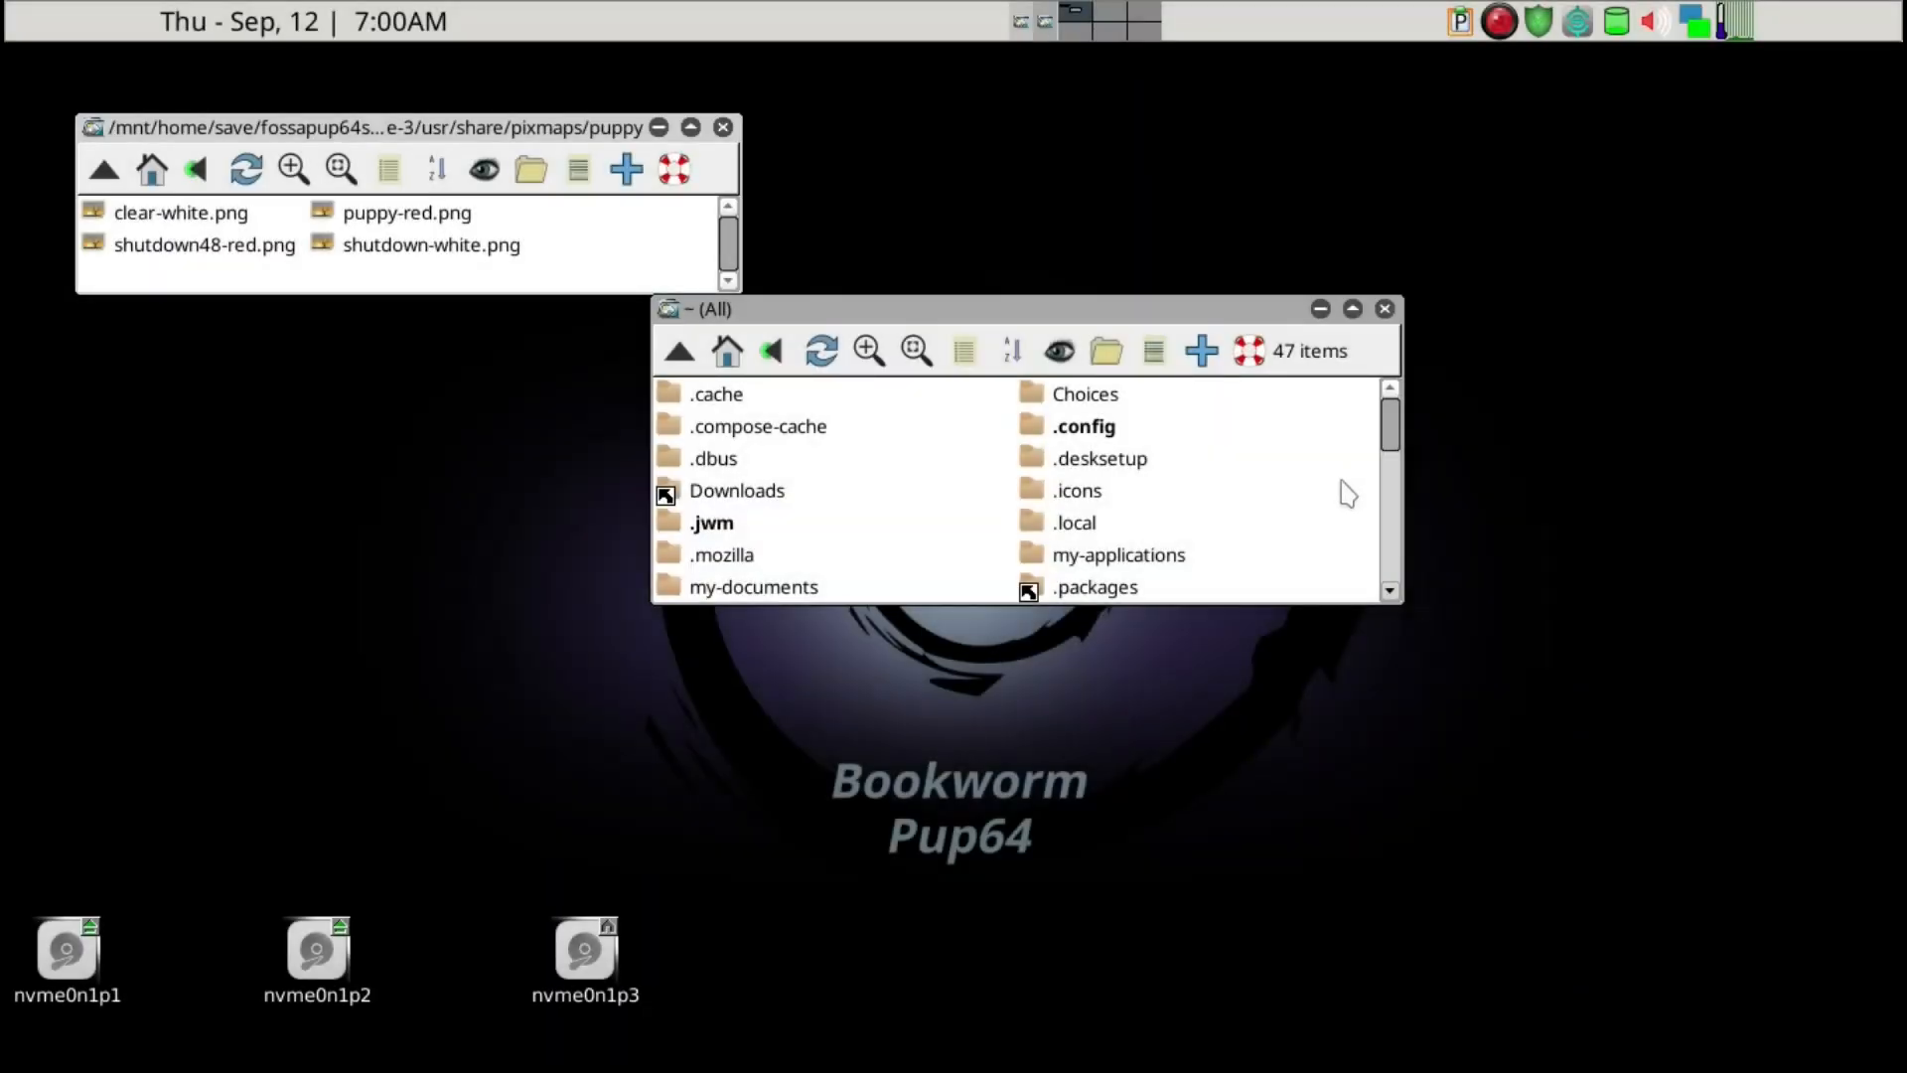
Go to the folder /usr/share/pixmaps/puppy/ in the second file manager window by entering its path.
key("slash")
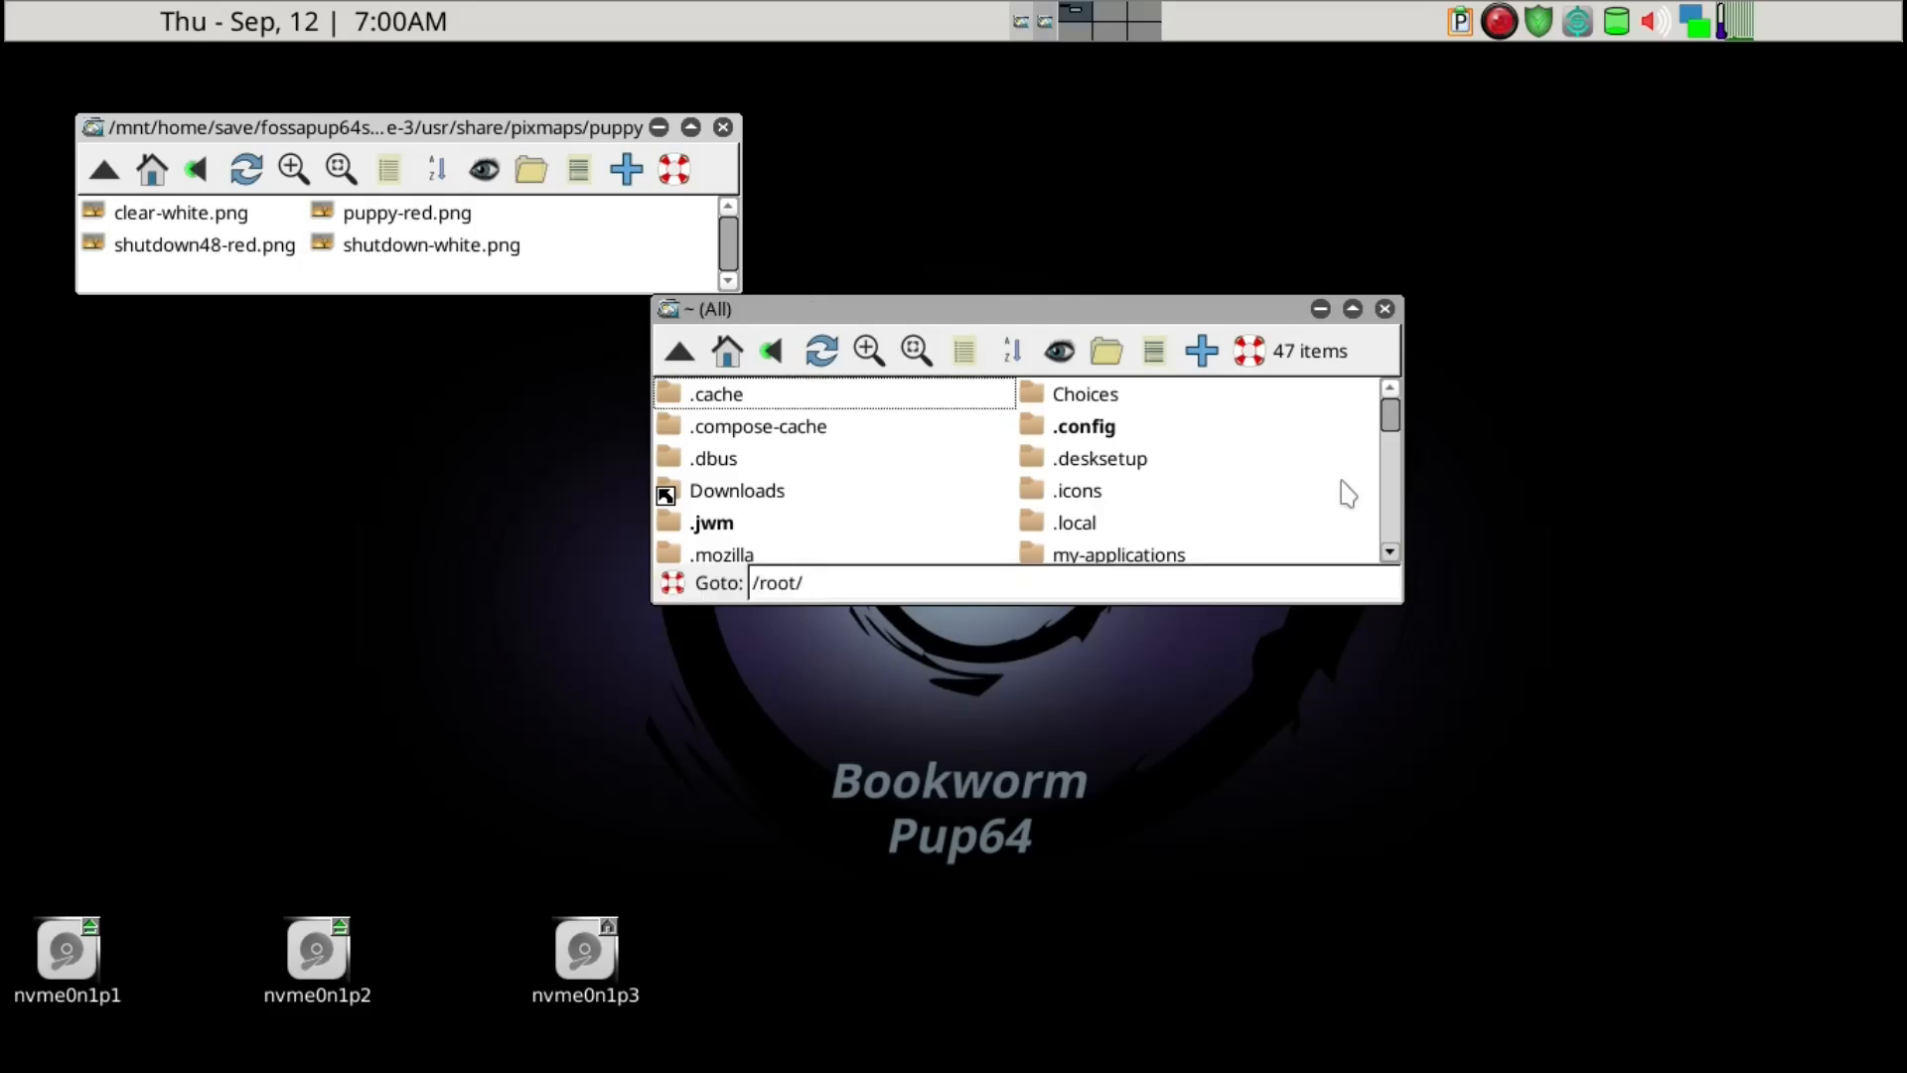
type("/usr")
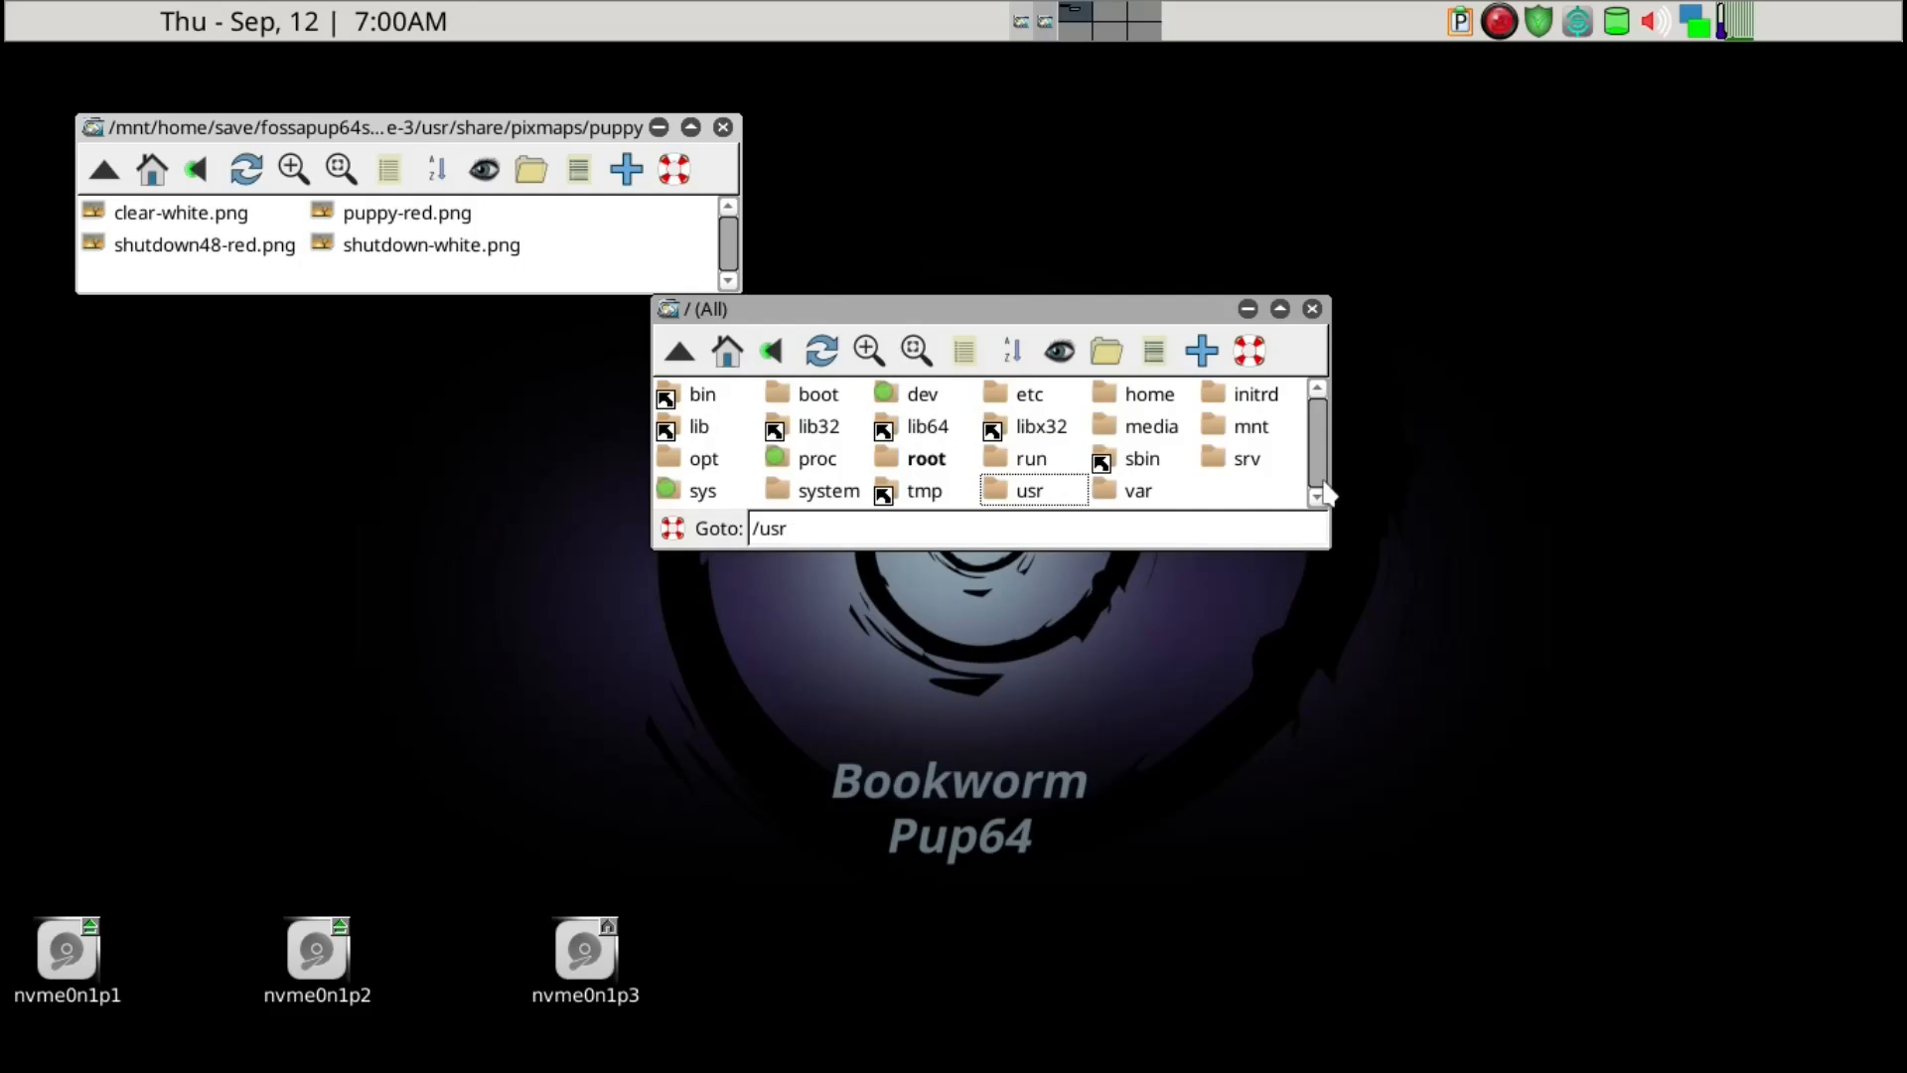
type("/sh")
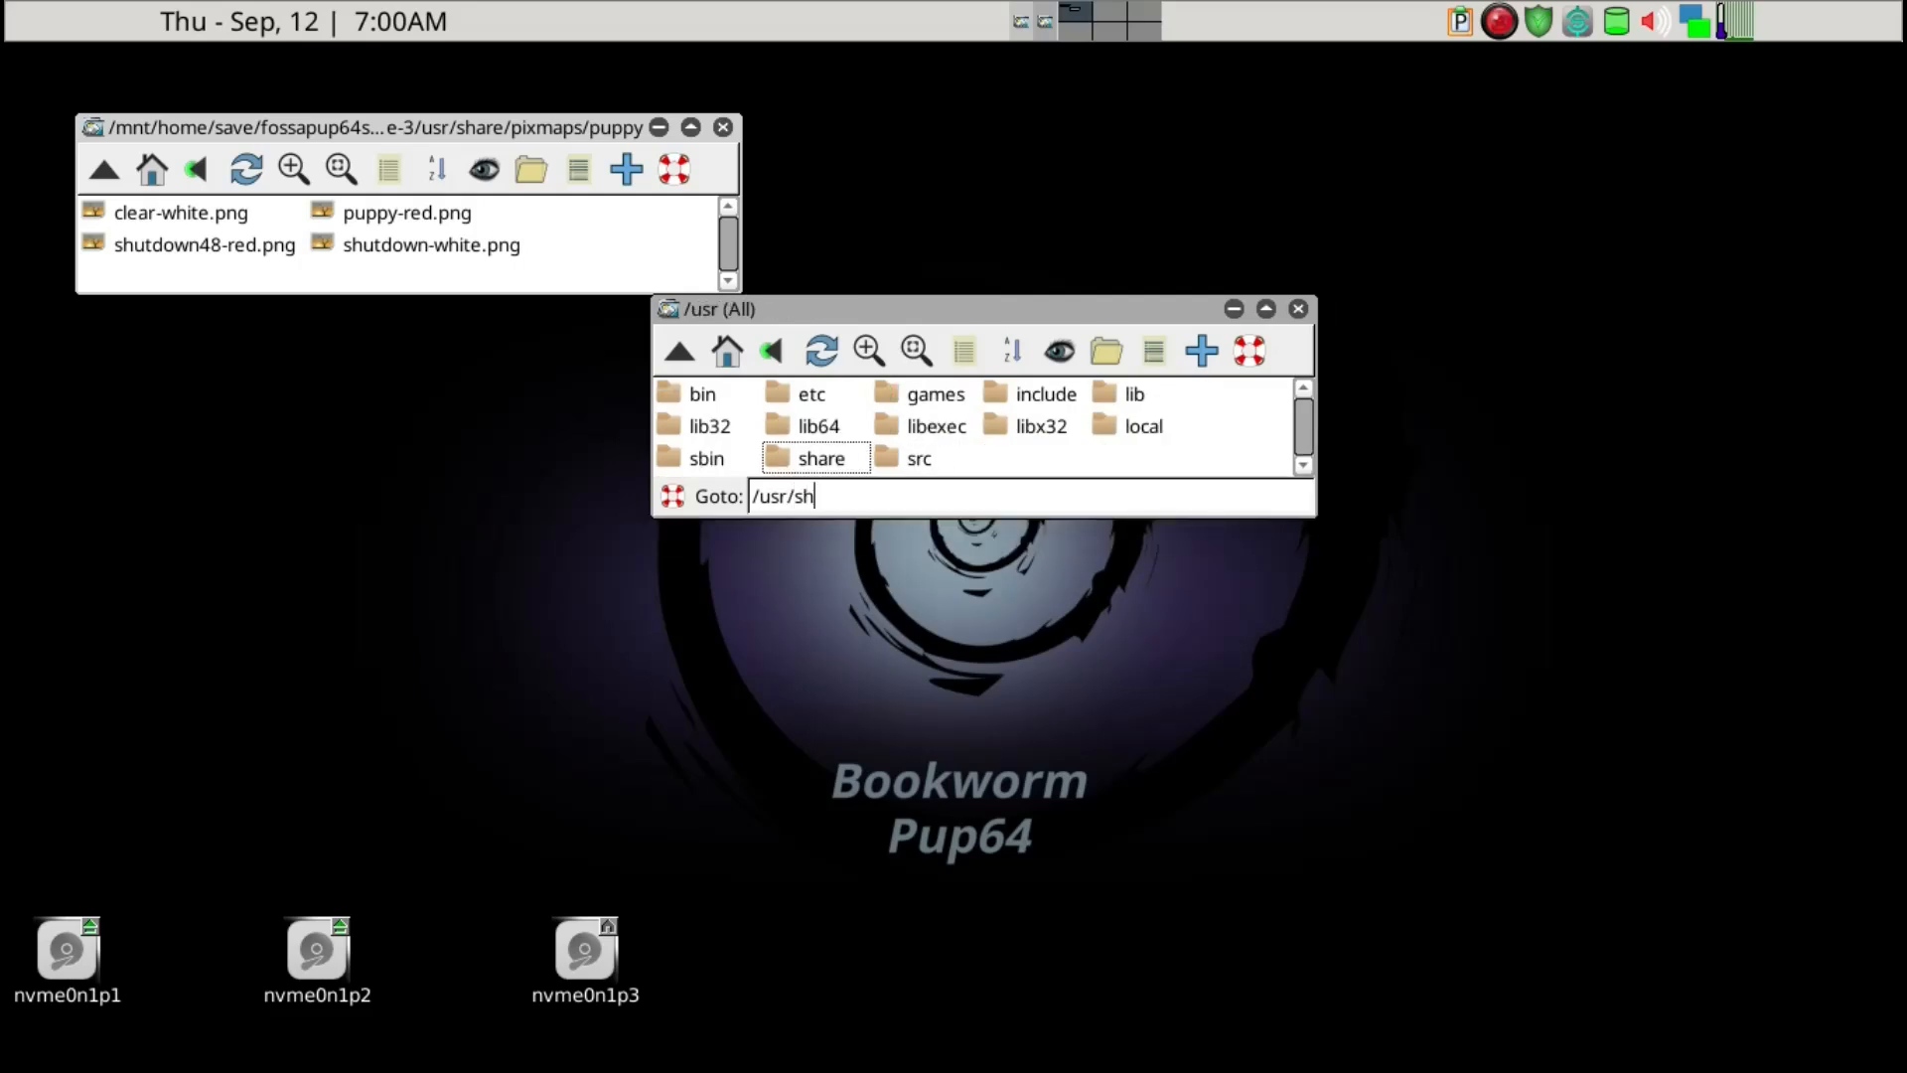
type("are/pix")
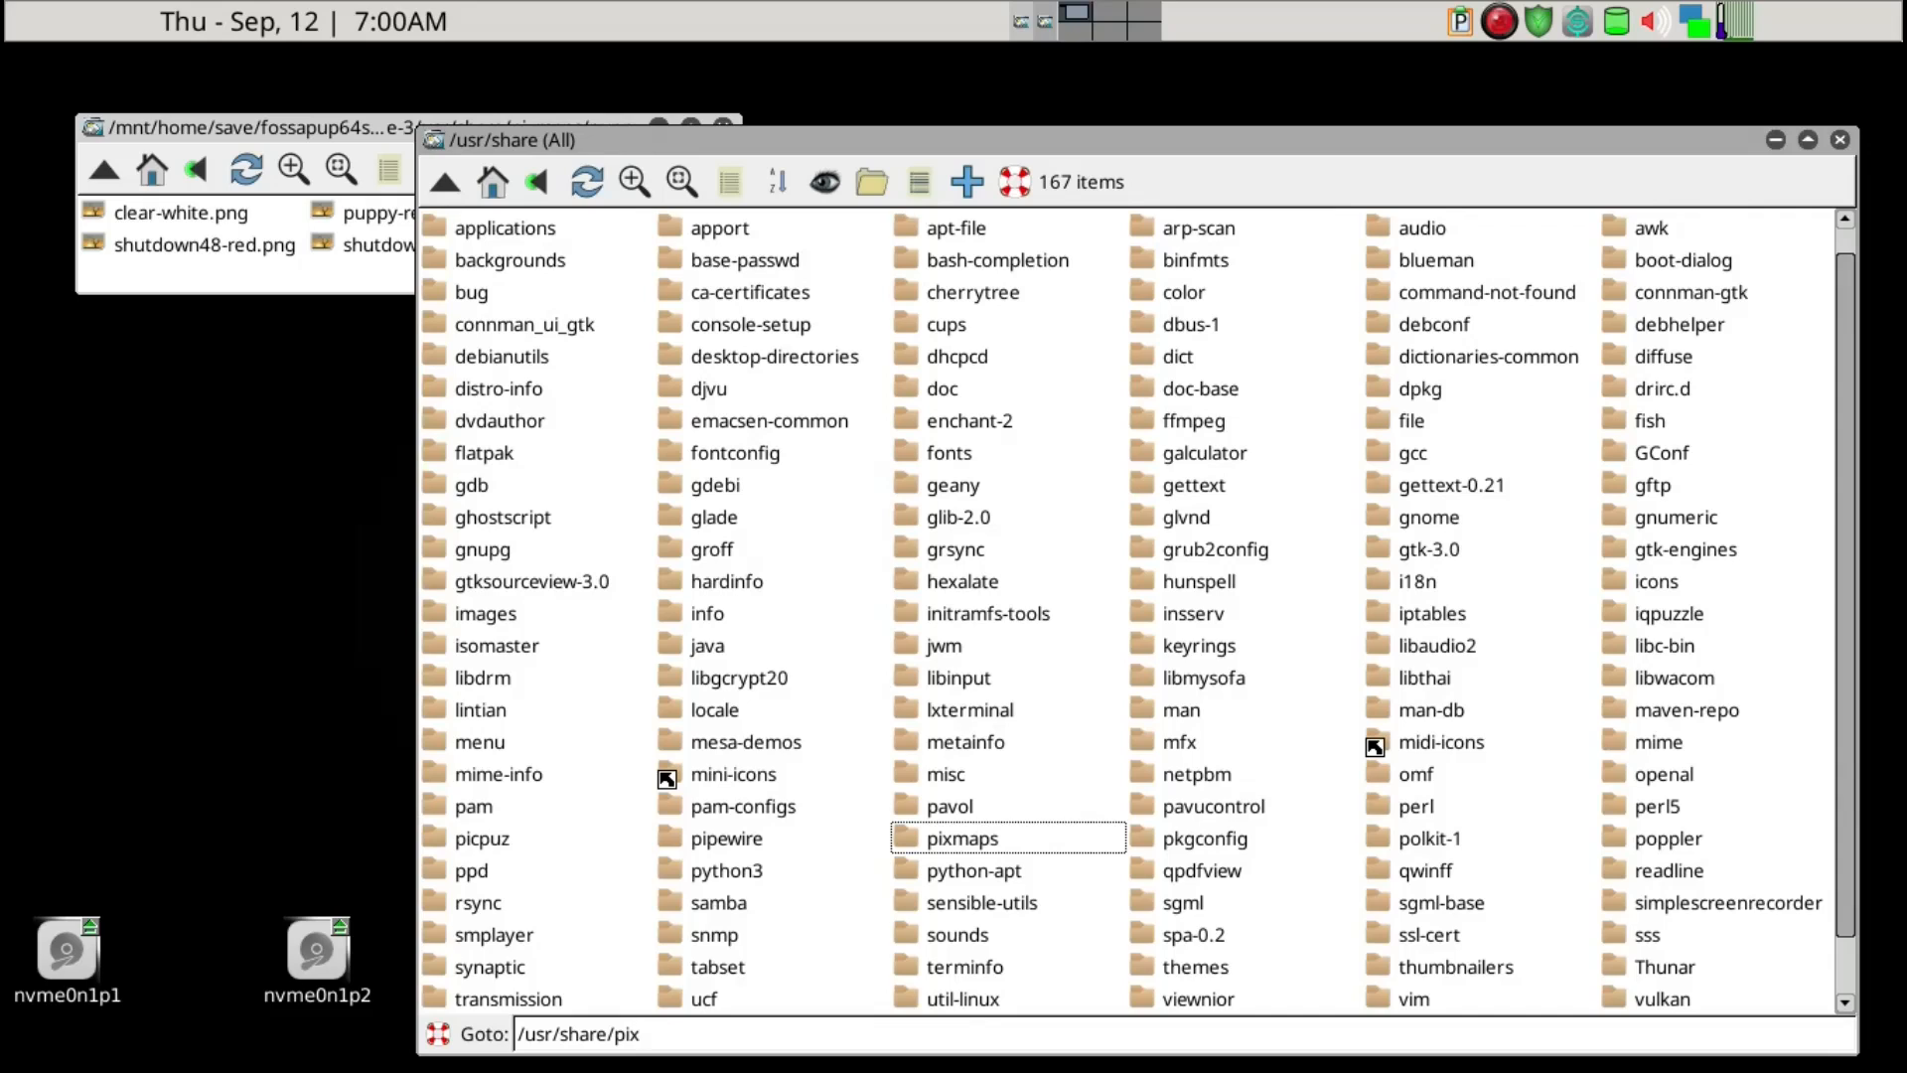
type("maps/puppy")
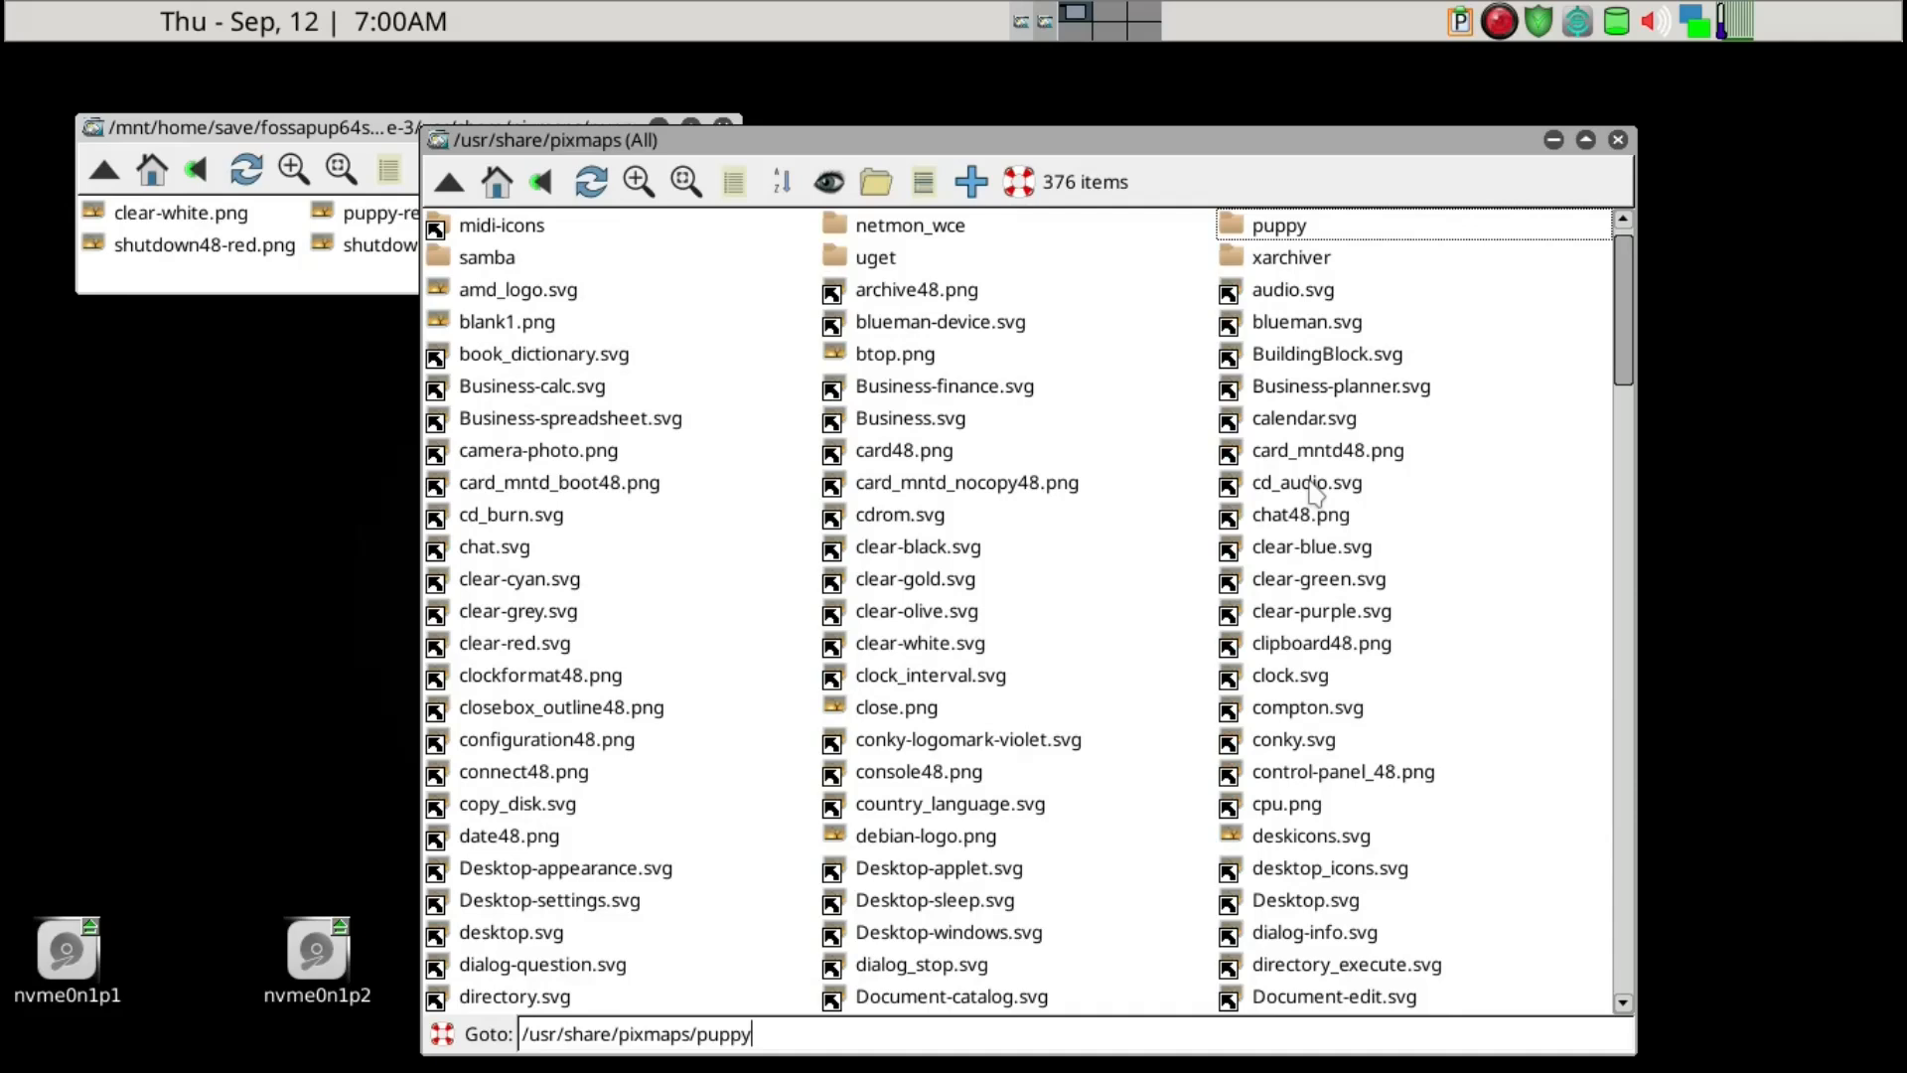
type("/")
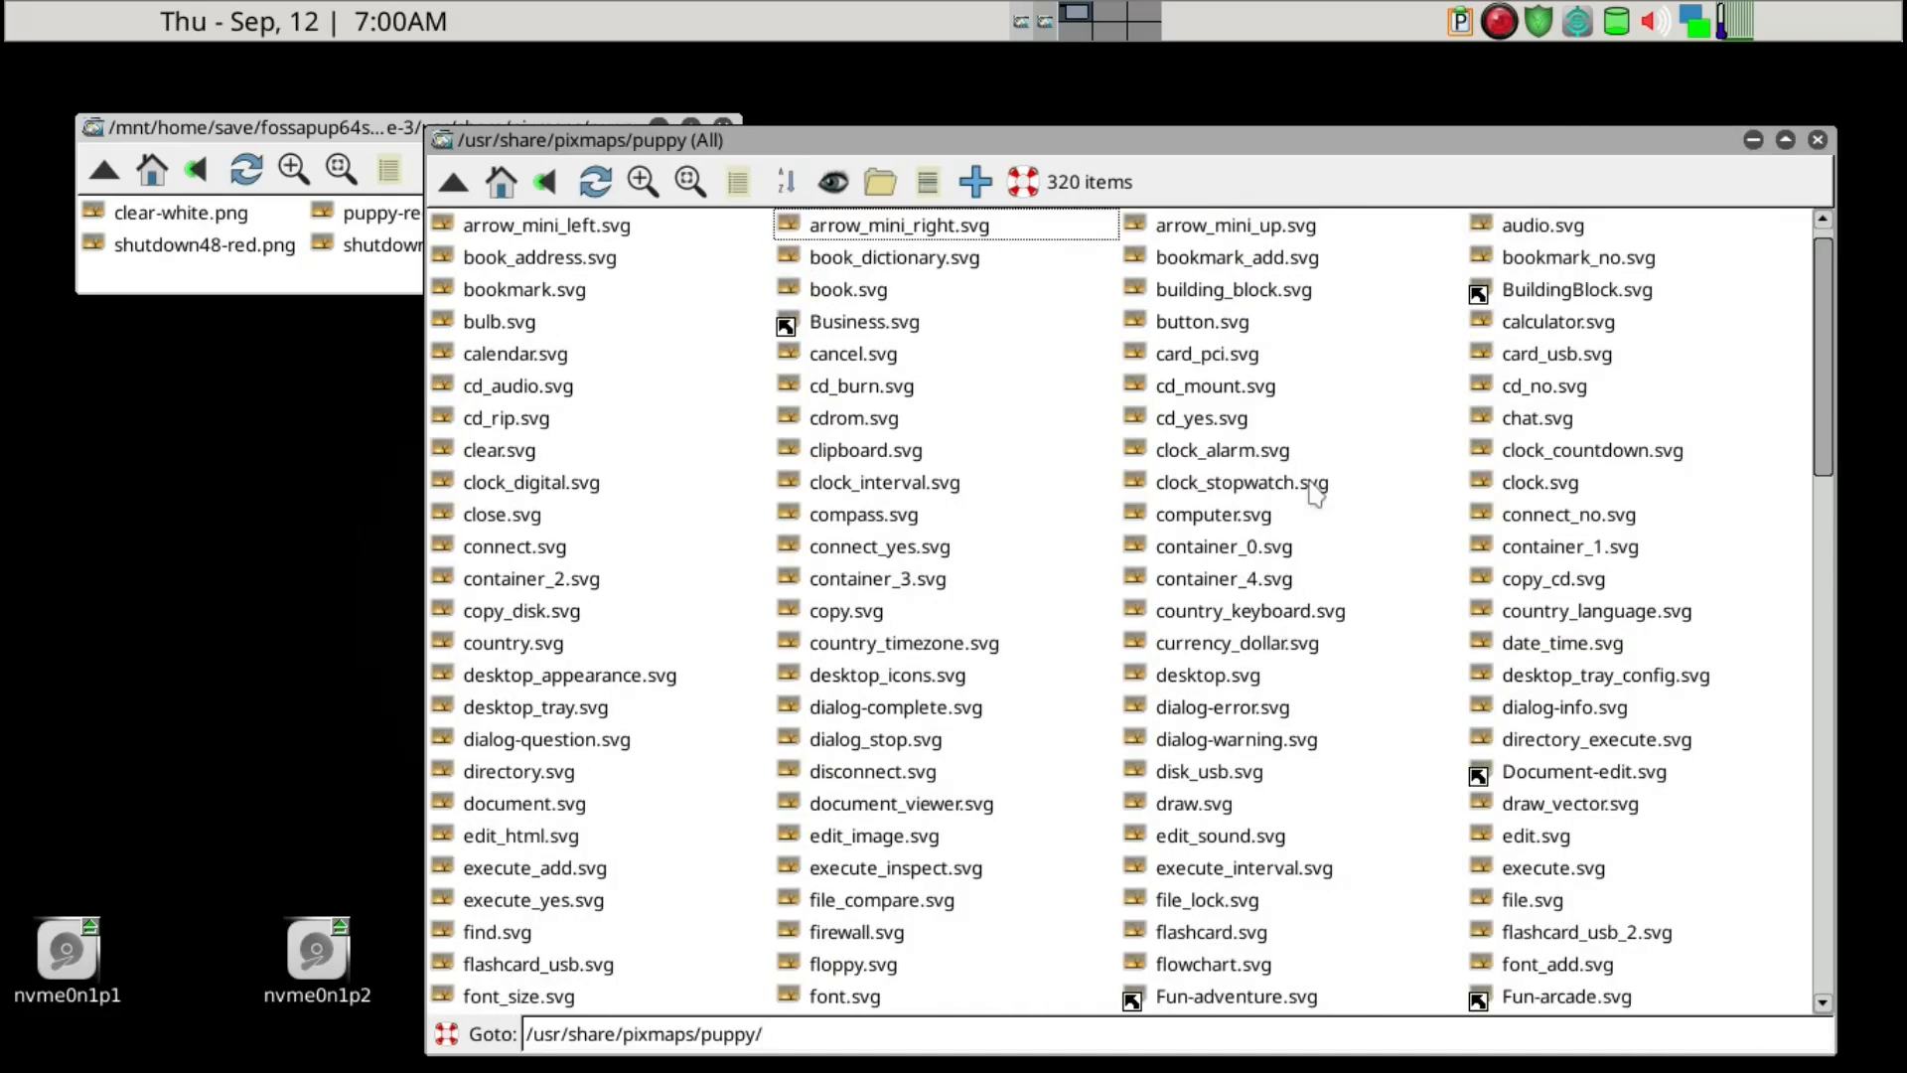
Copy shutdown48-red.png and puppy-red.png from the fossapup64save-3 puppy folder into /usr/share/pixmaps/puppy and close both file manager windows.
left_click(260, 282)
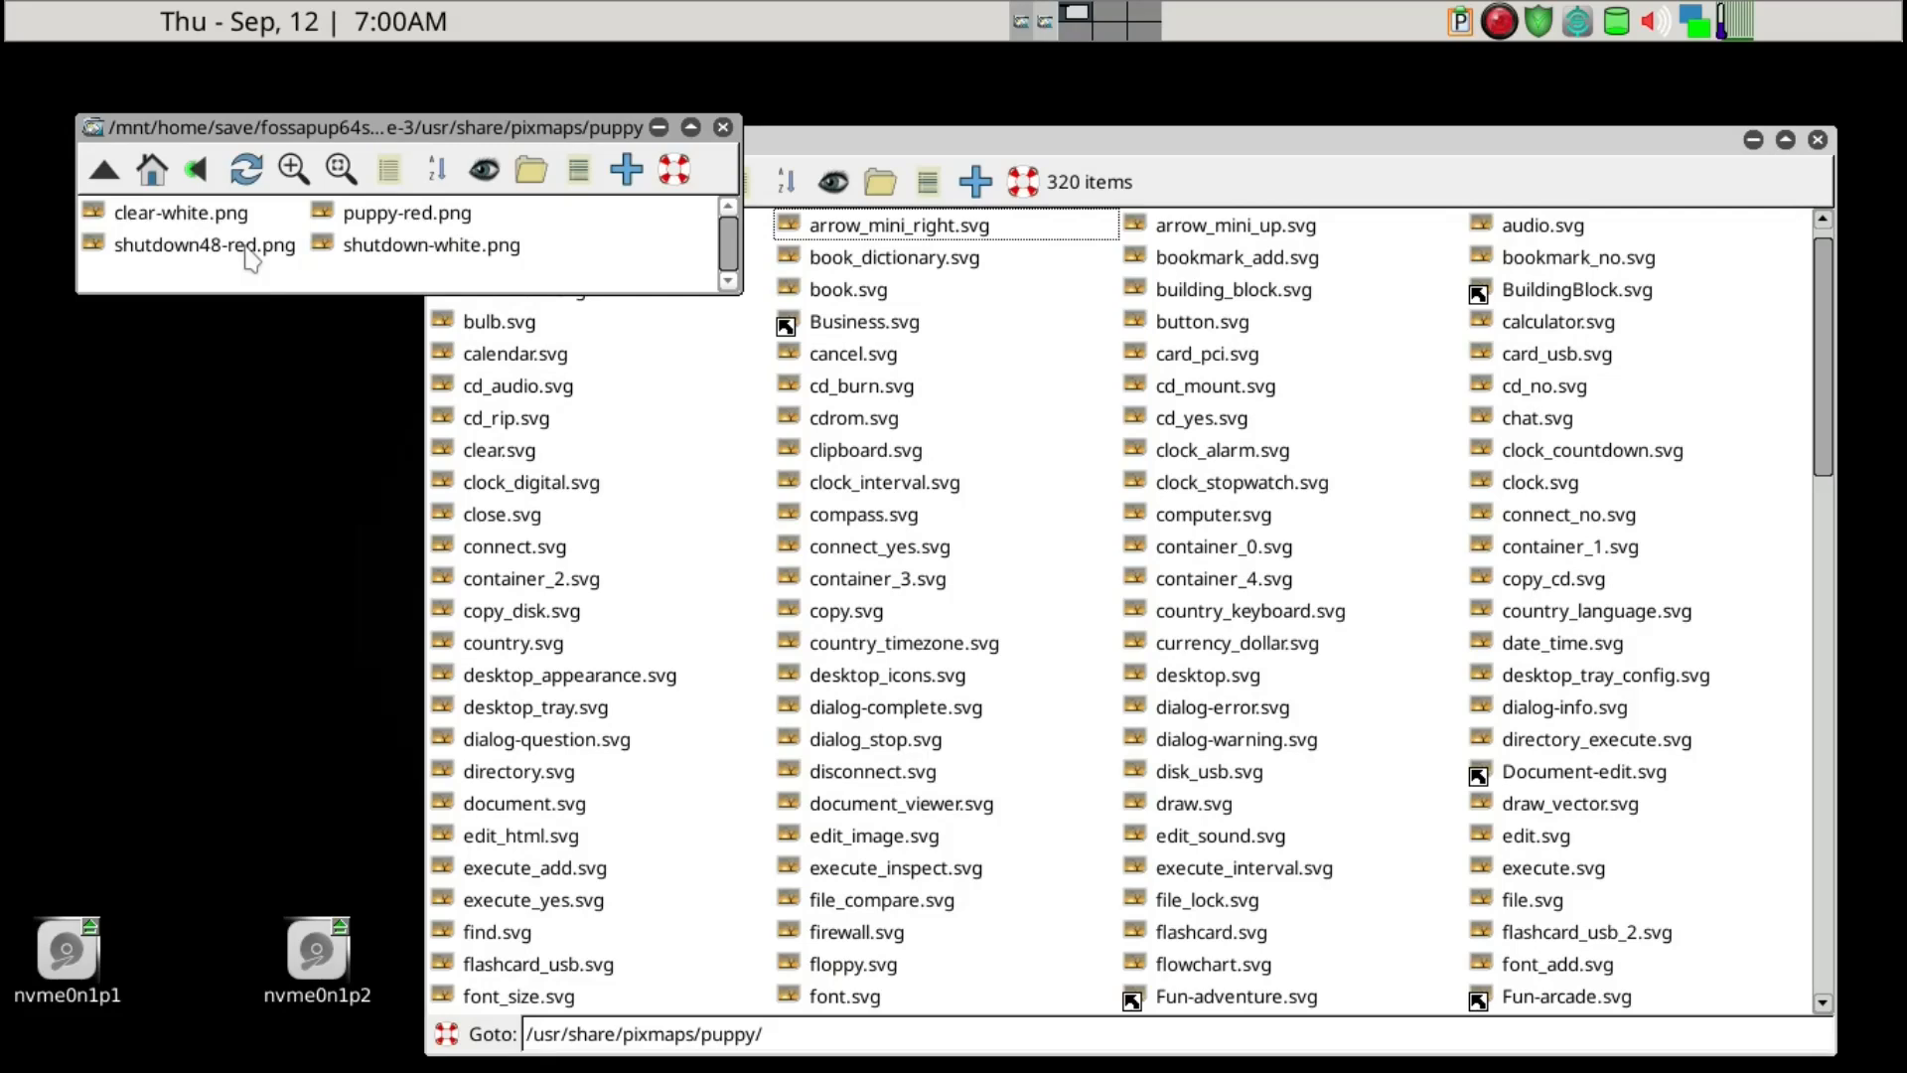
left_click(251, 260)
left_click(396, 219, "ctrl")
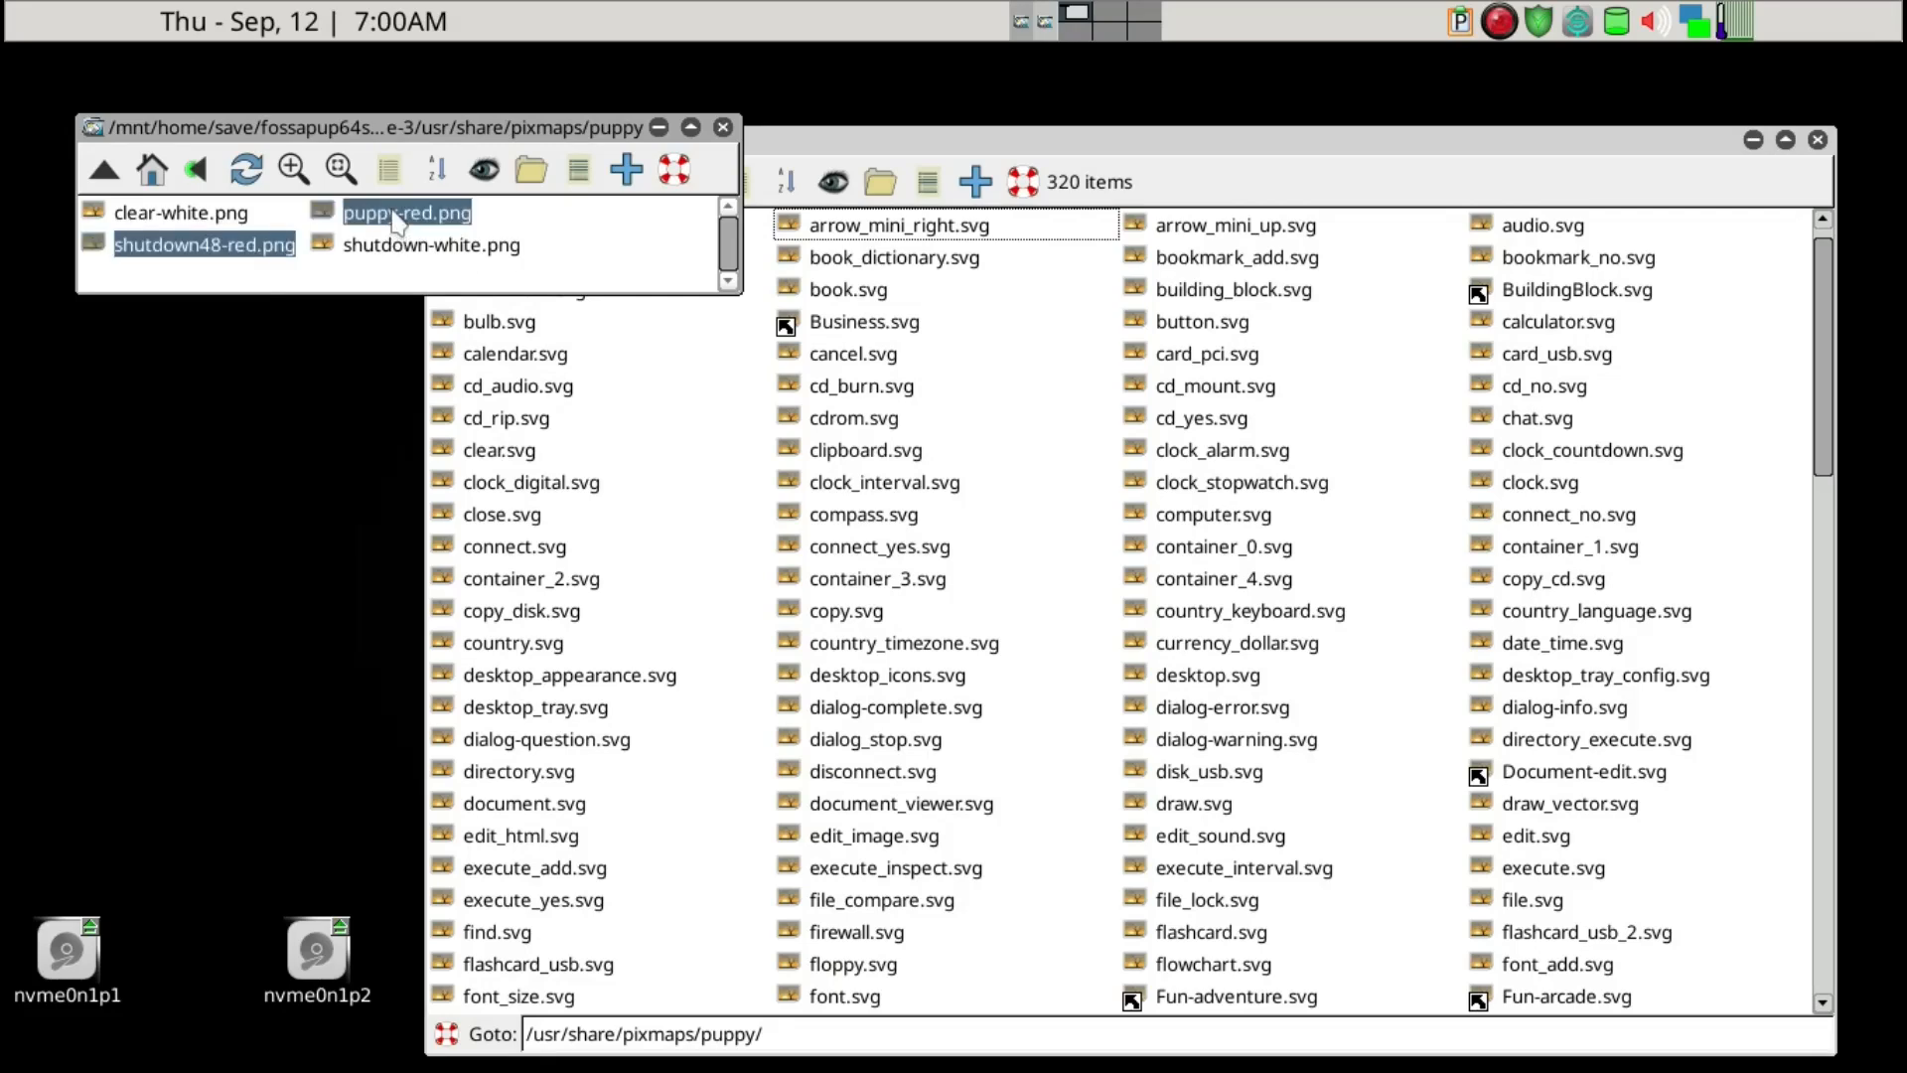
left_click_drag(397, 220, 1378, 461)
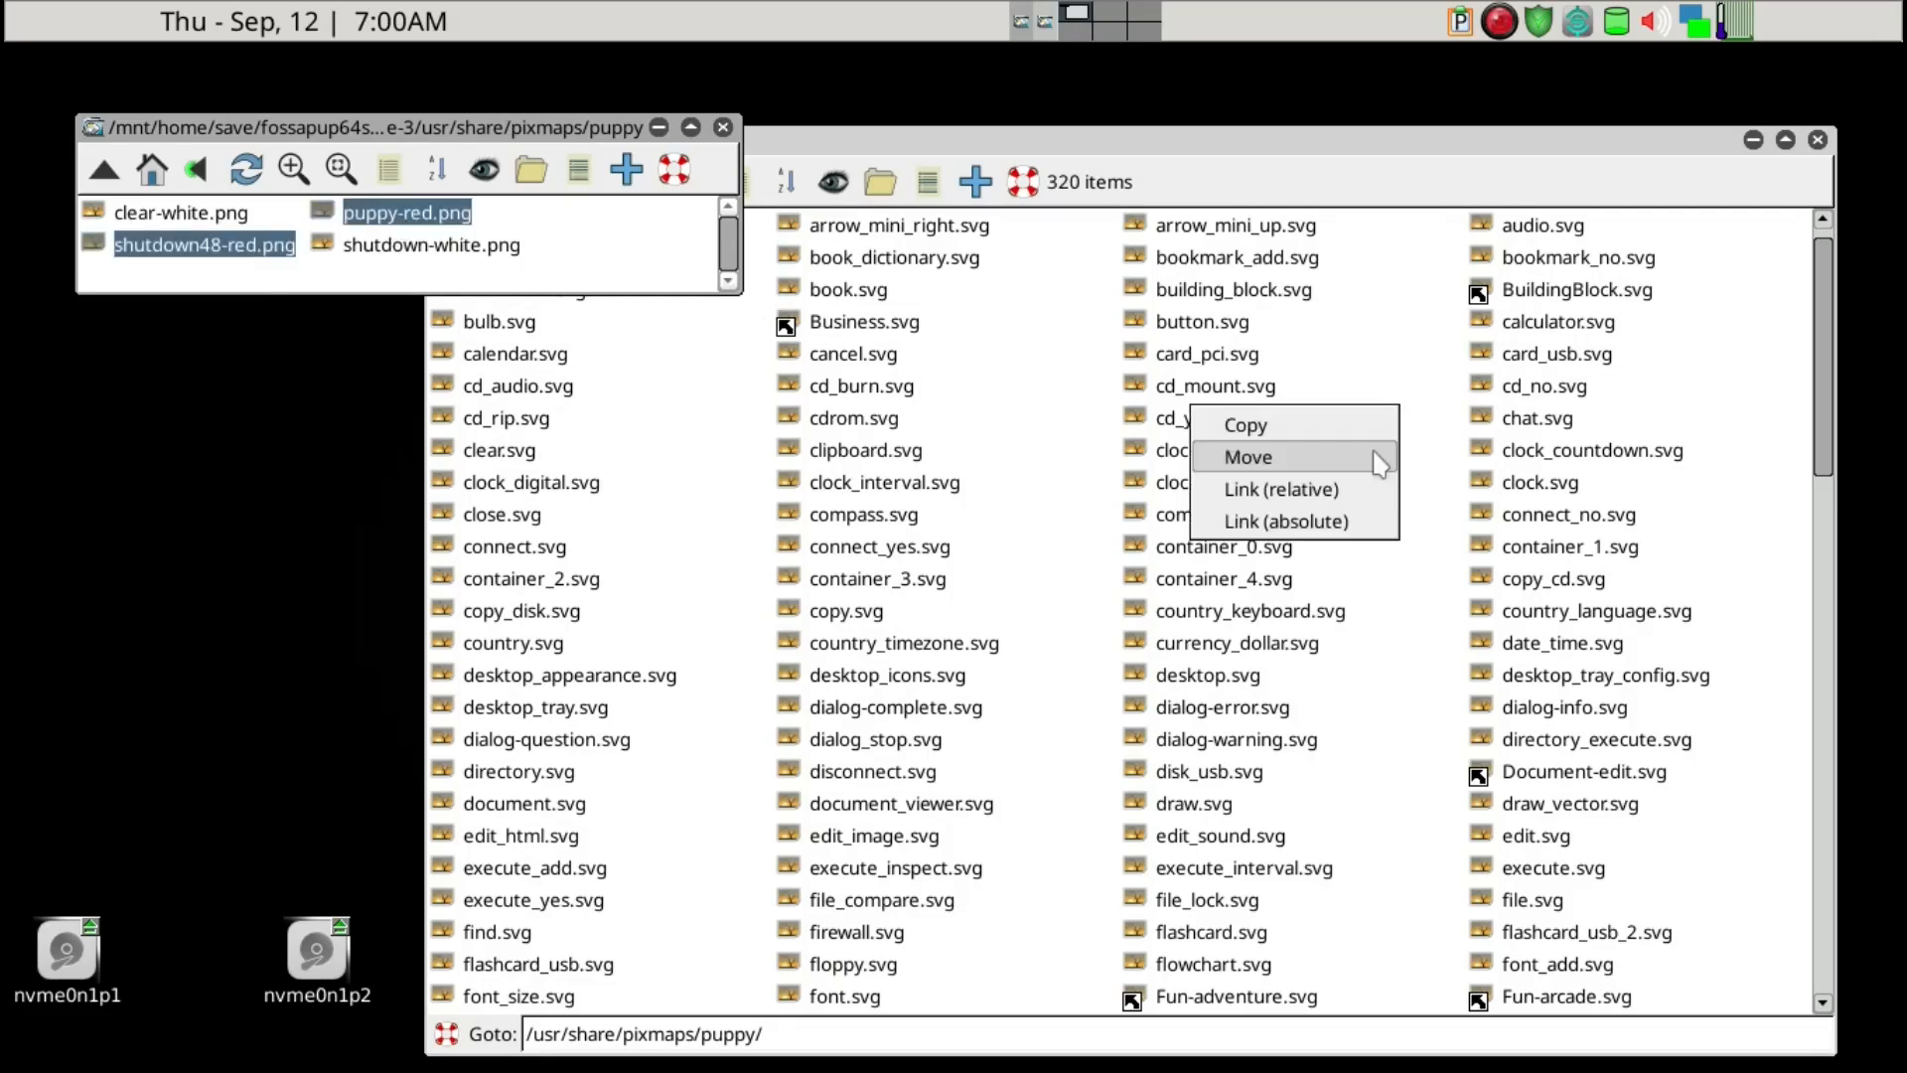
left_click(1366, 437)
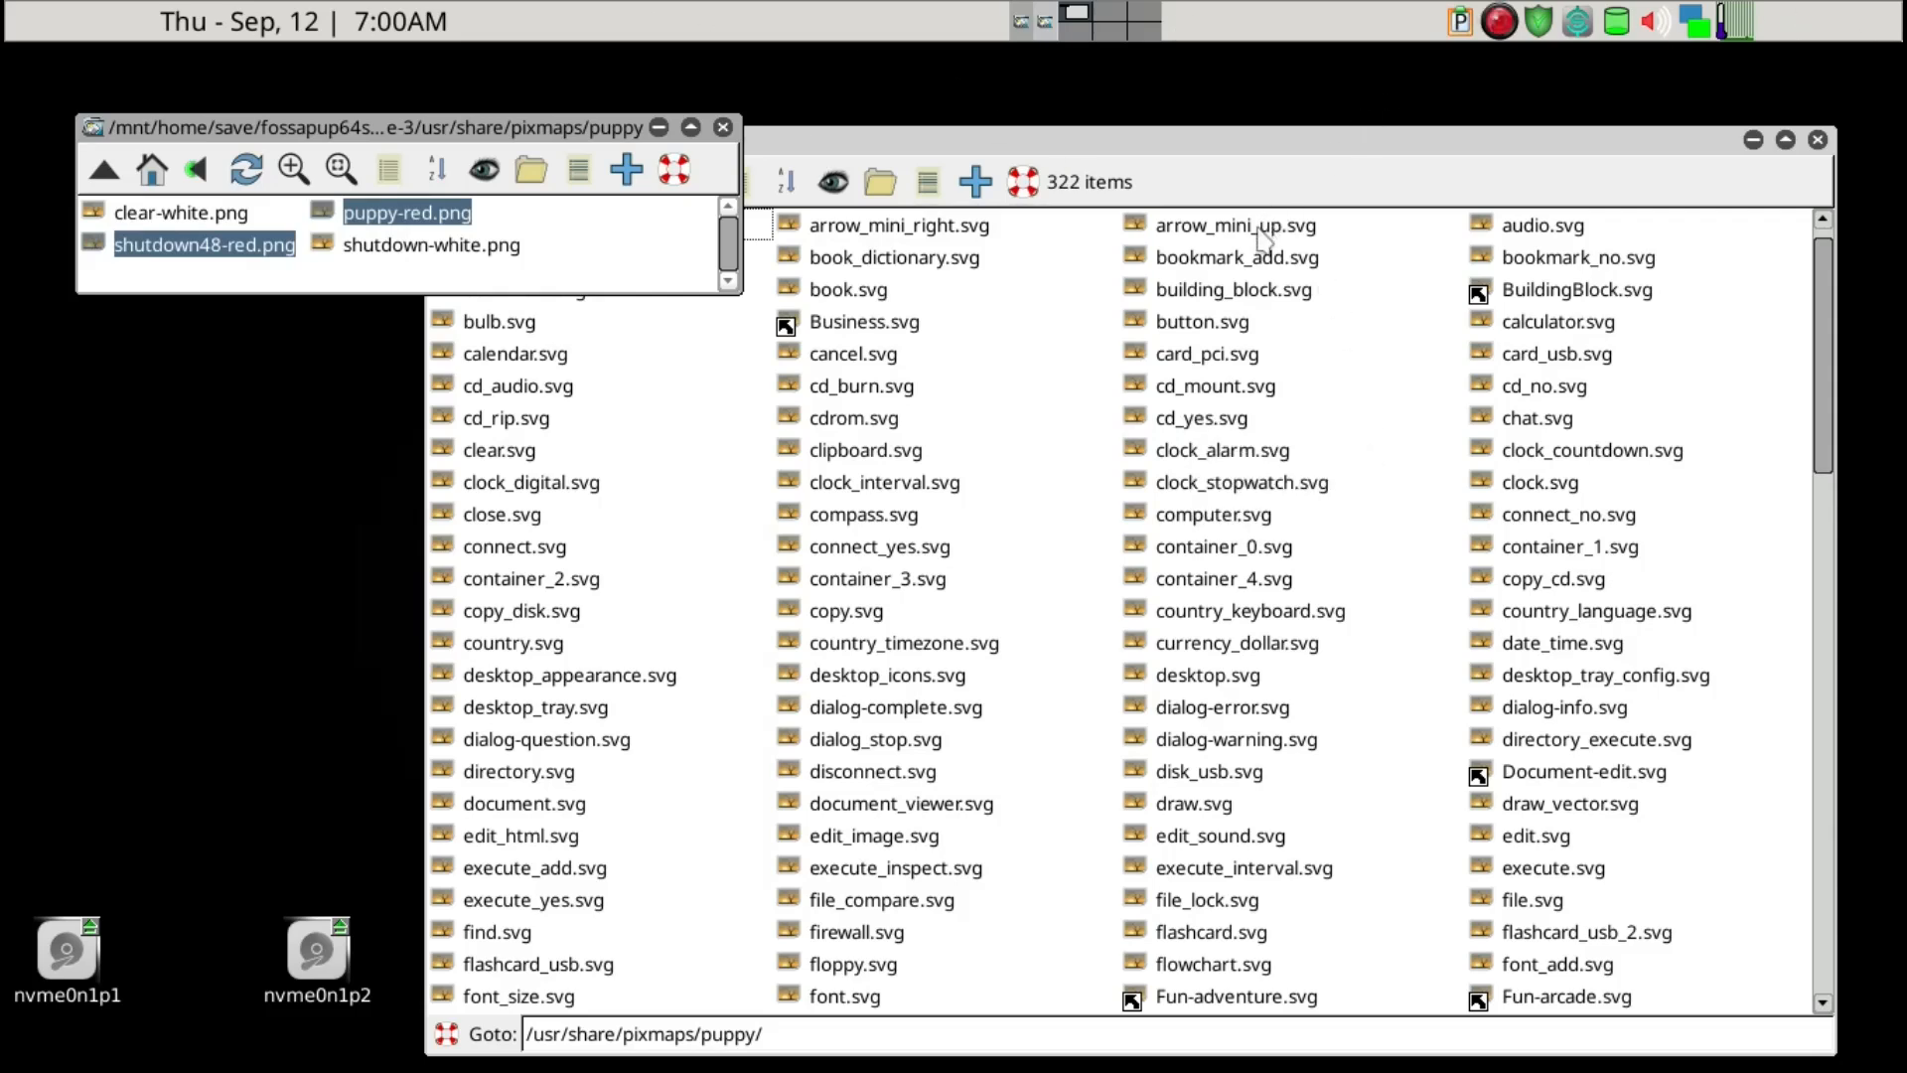
key("alt+F4")
key("alt+F4")
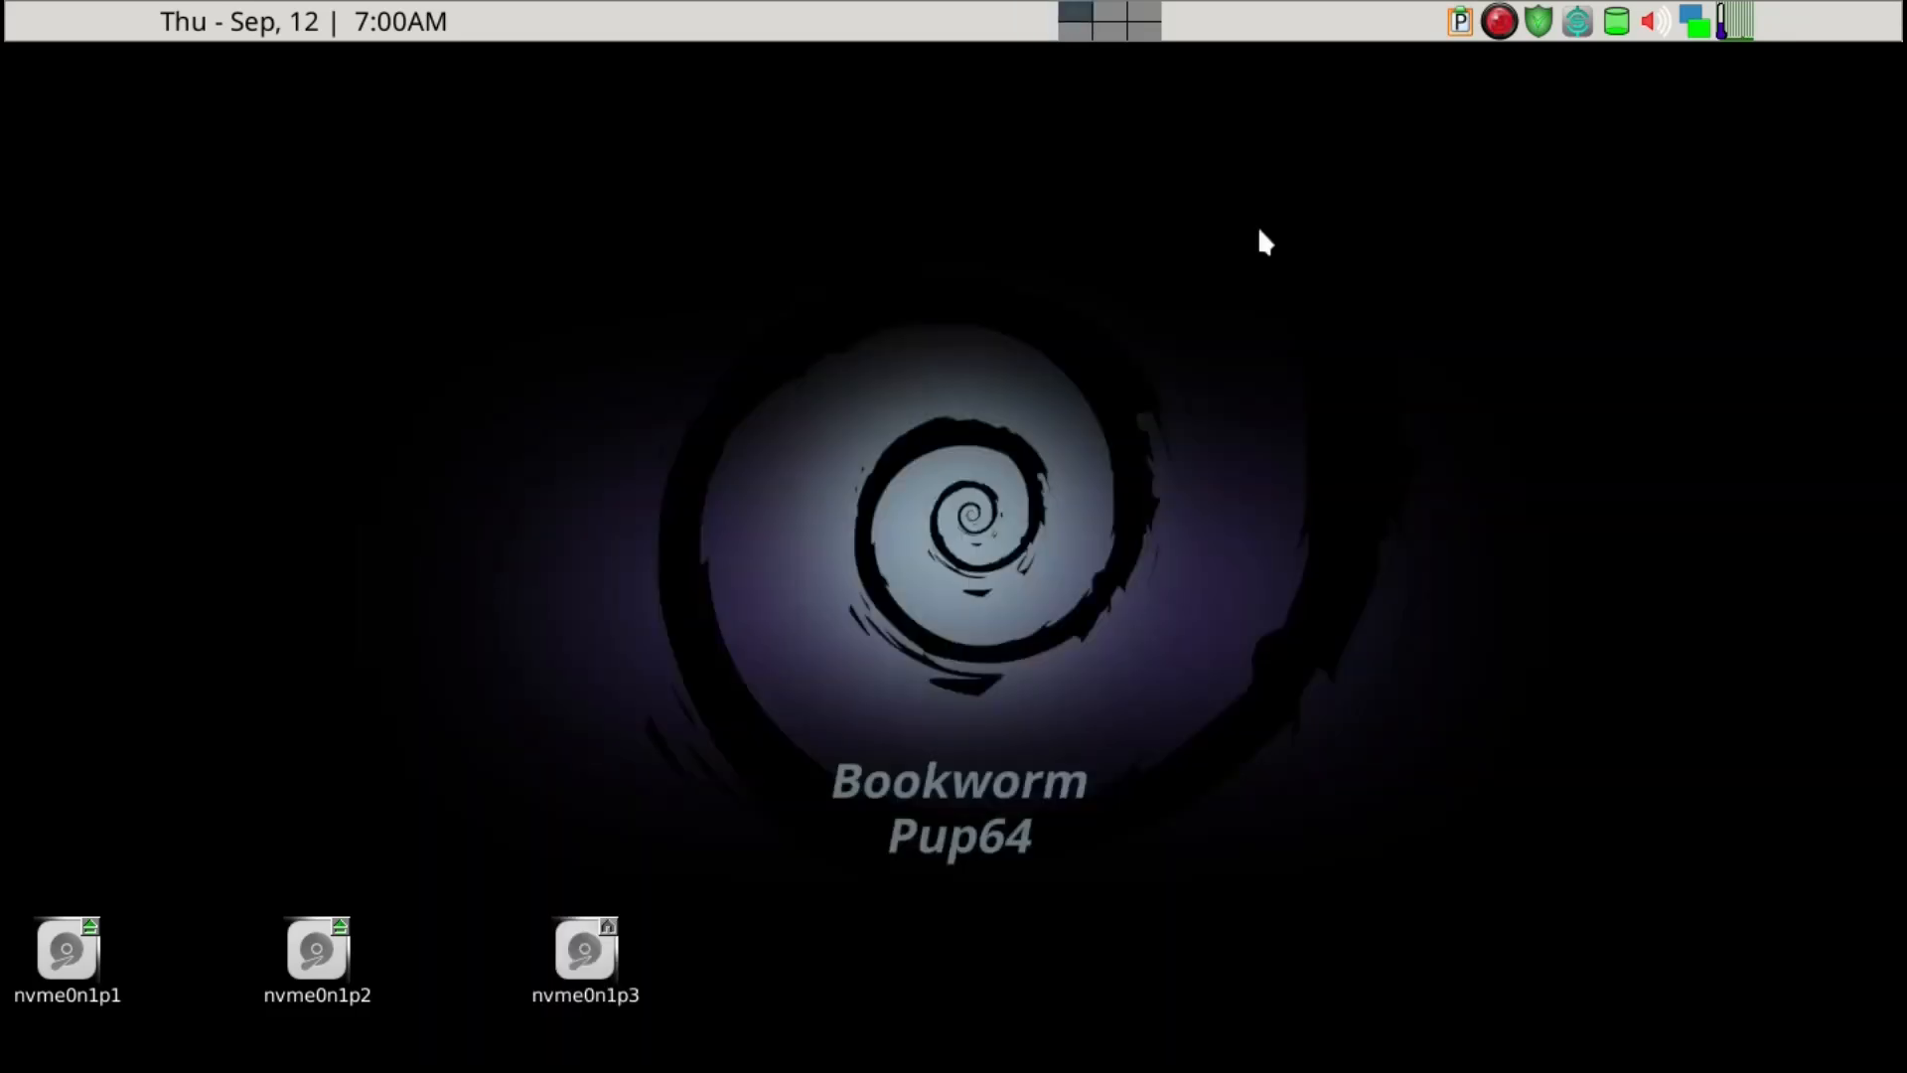
Open LXTerminal through the application search, run jwm -restart to reload the tray, and close the terminal.
key("ctrl+space")
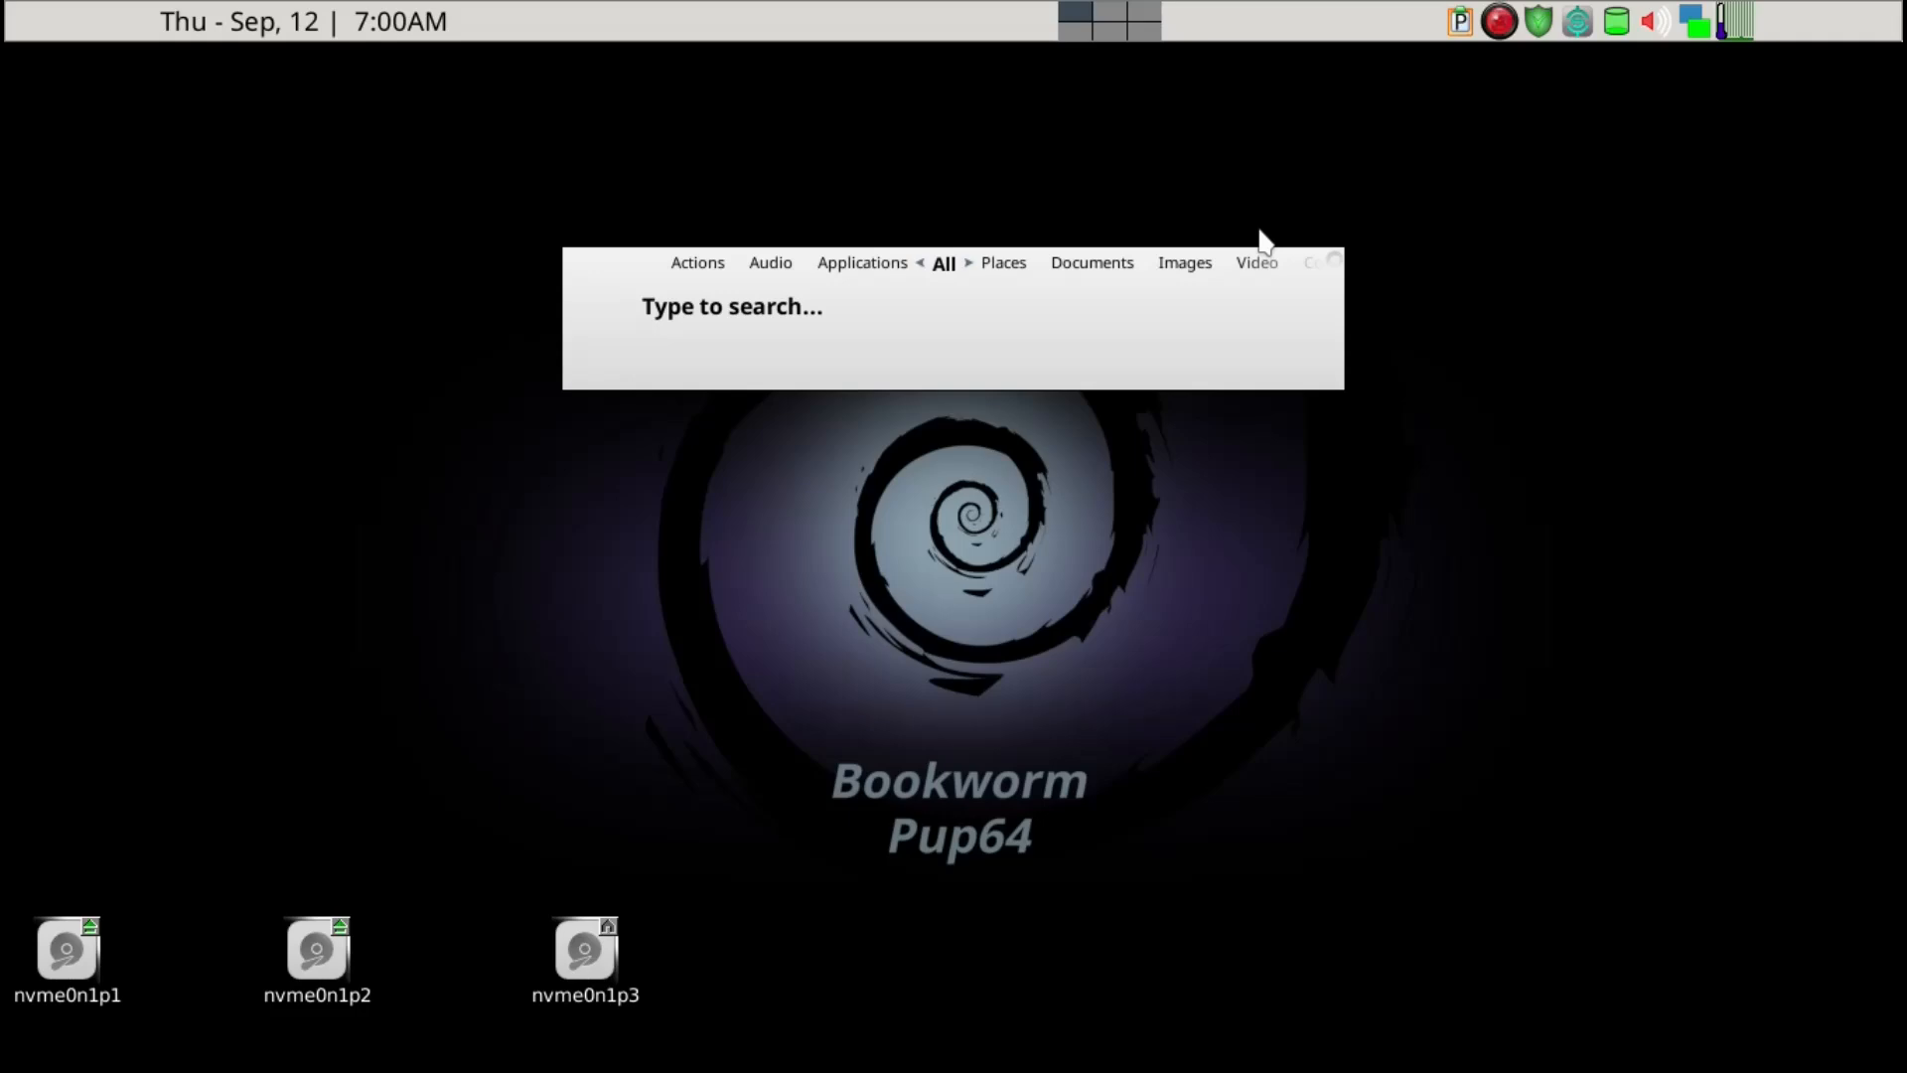
type("lx")
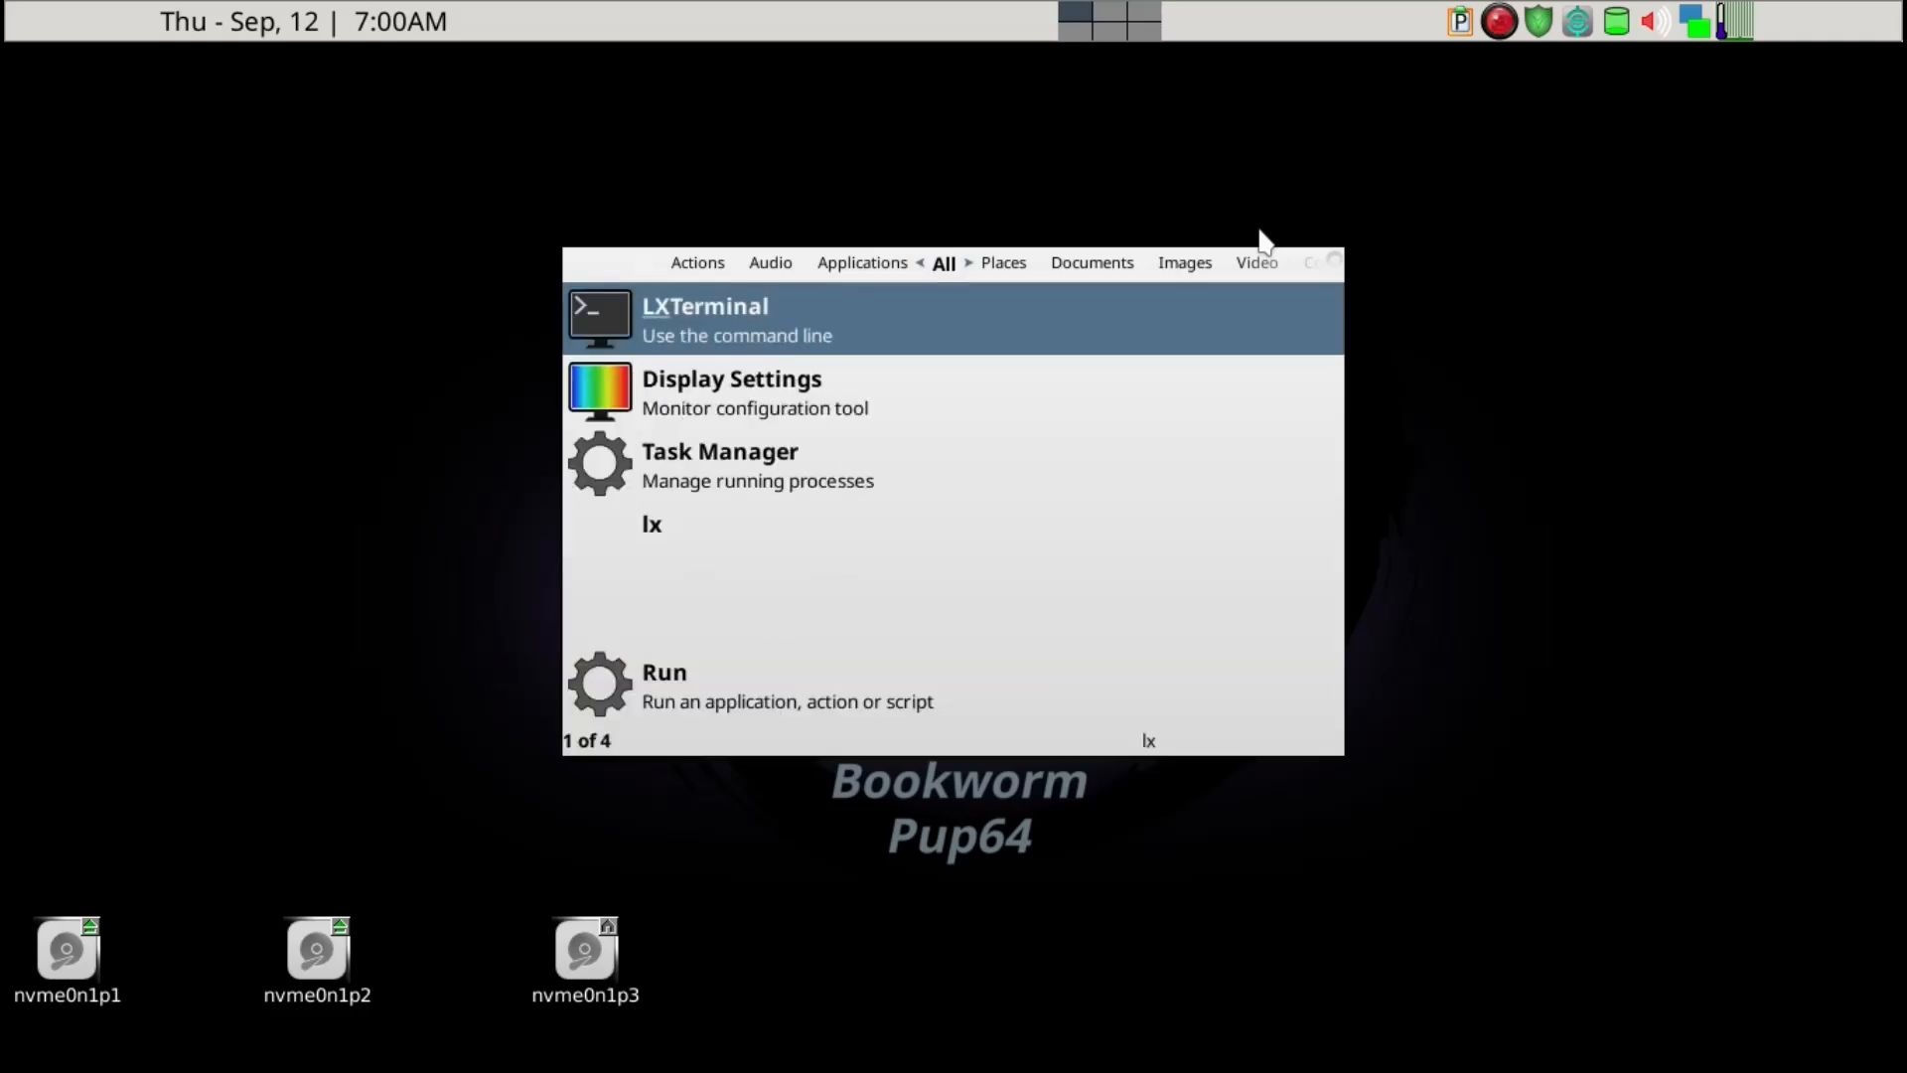
key("Return")
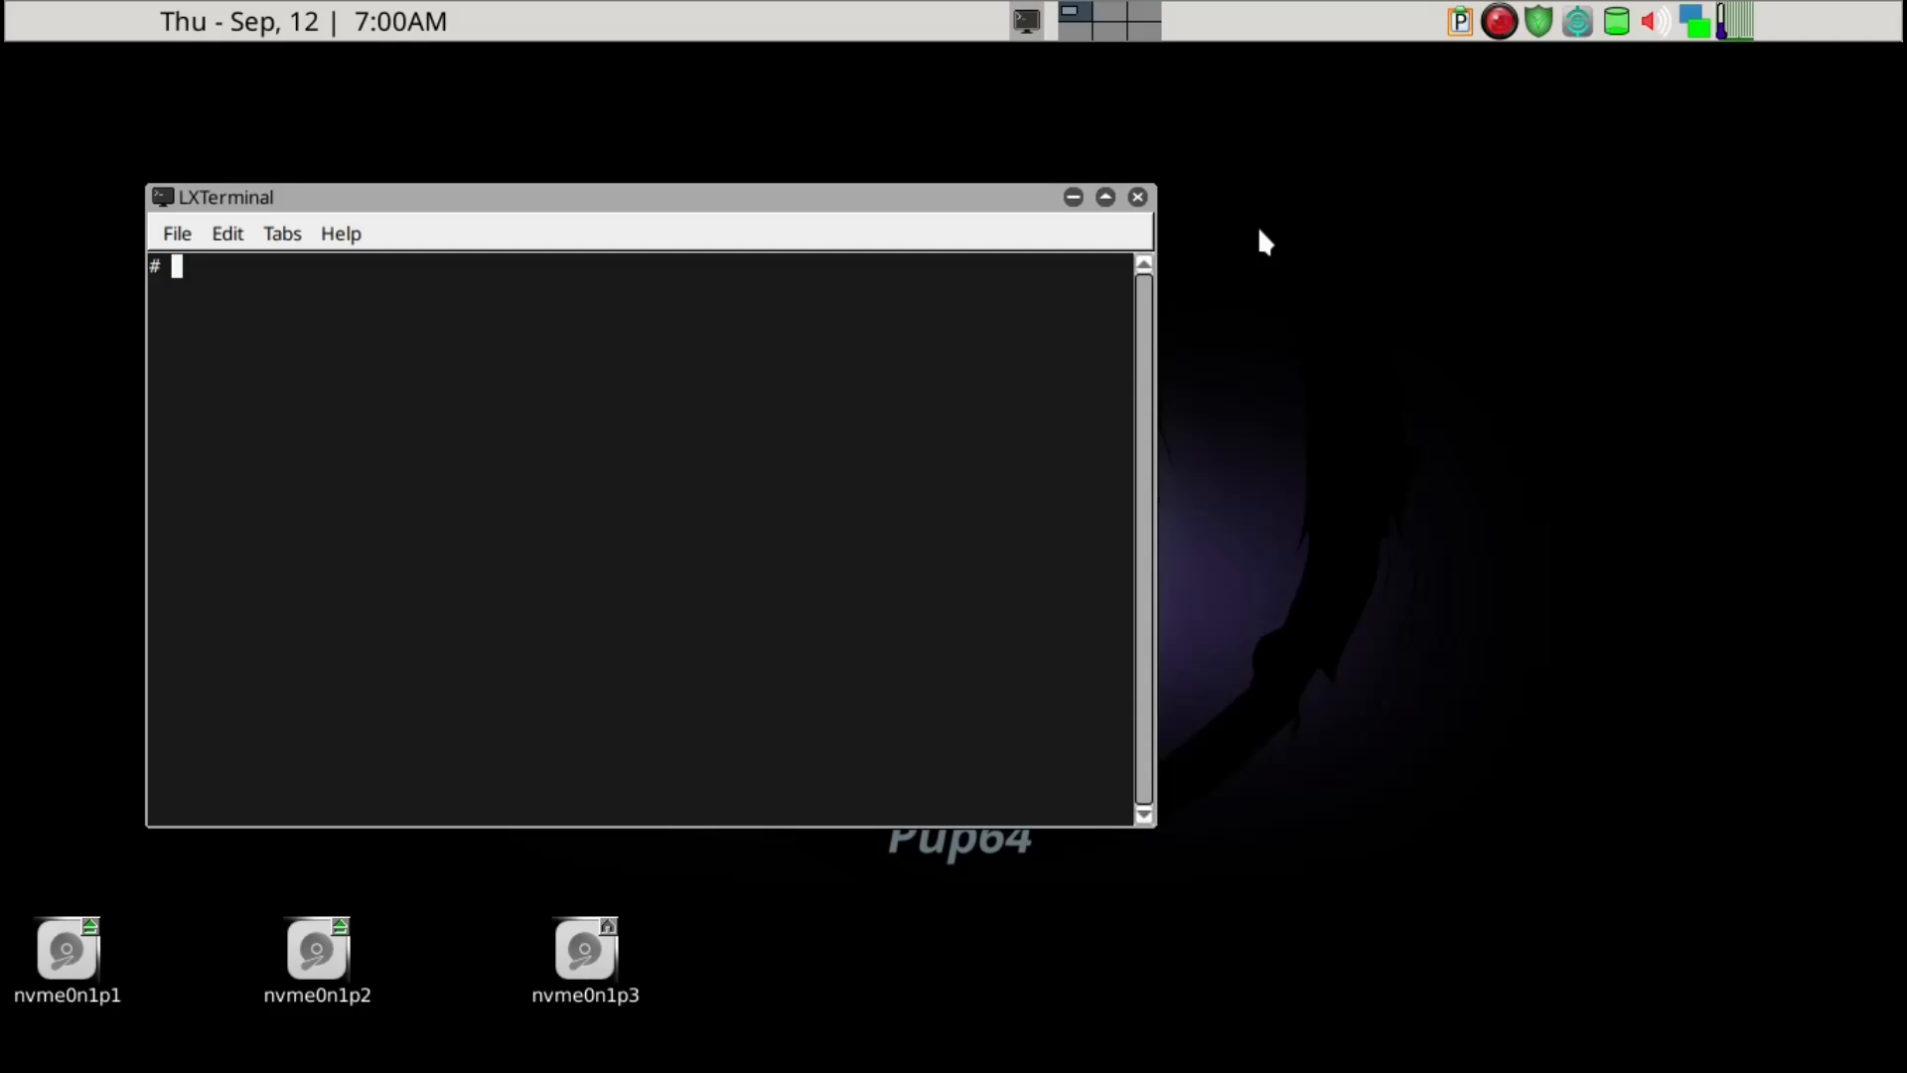
key("Up")
key("Return")
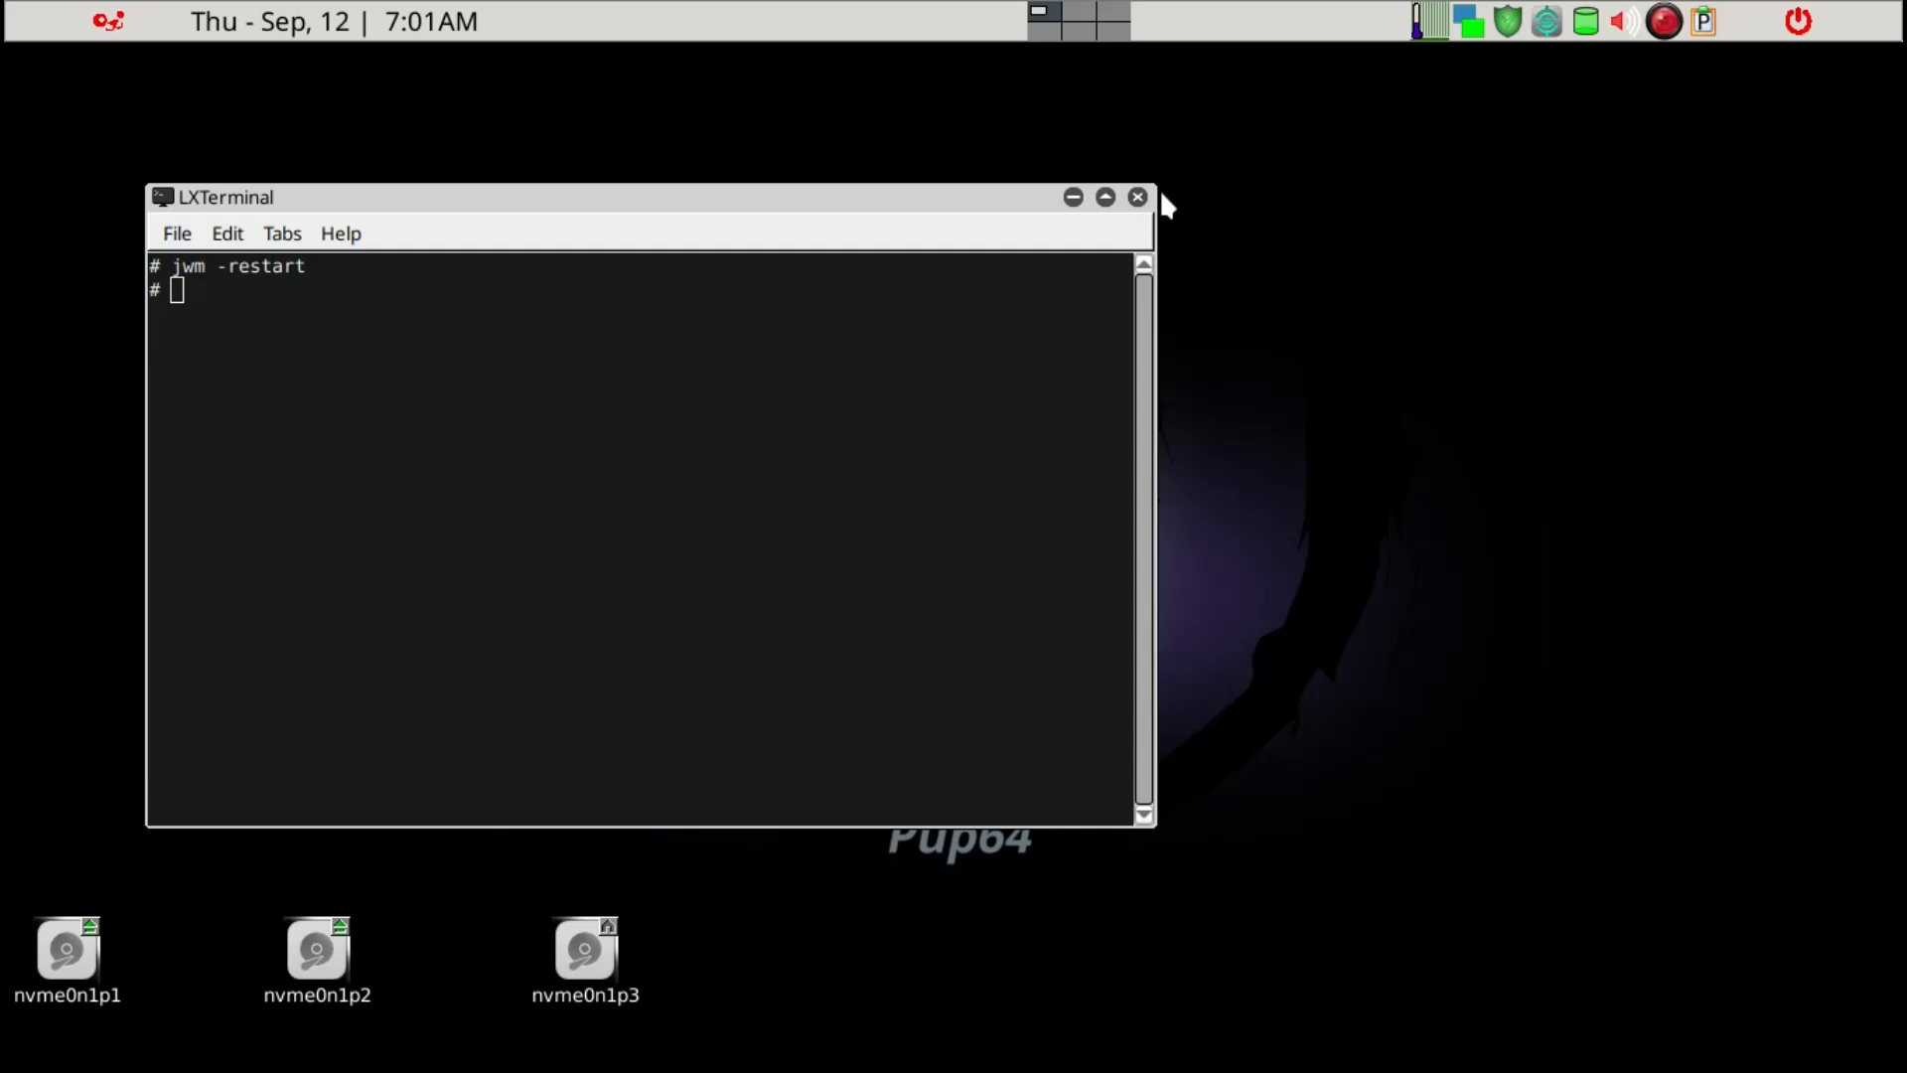
left_click(988, 398)
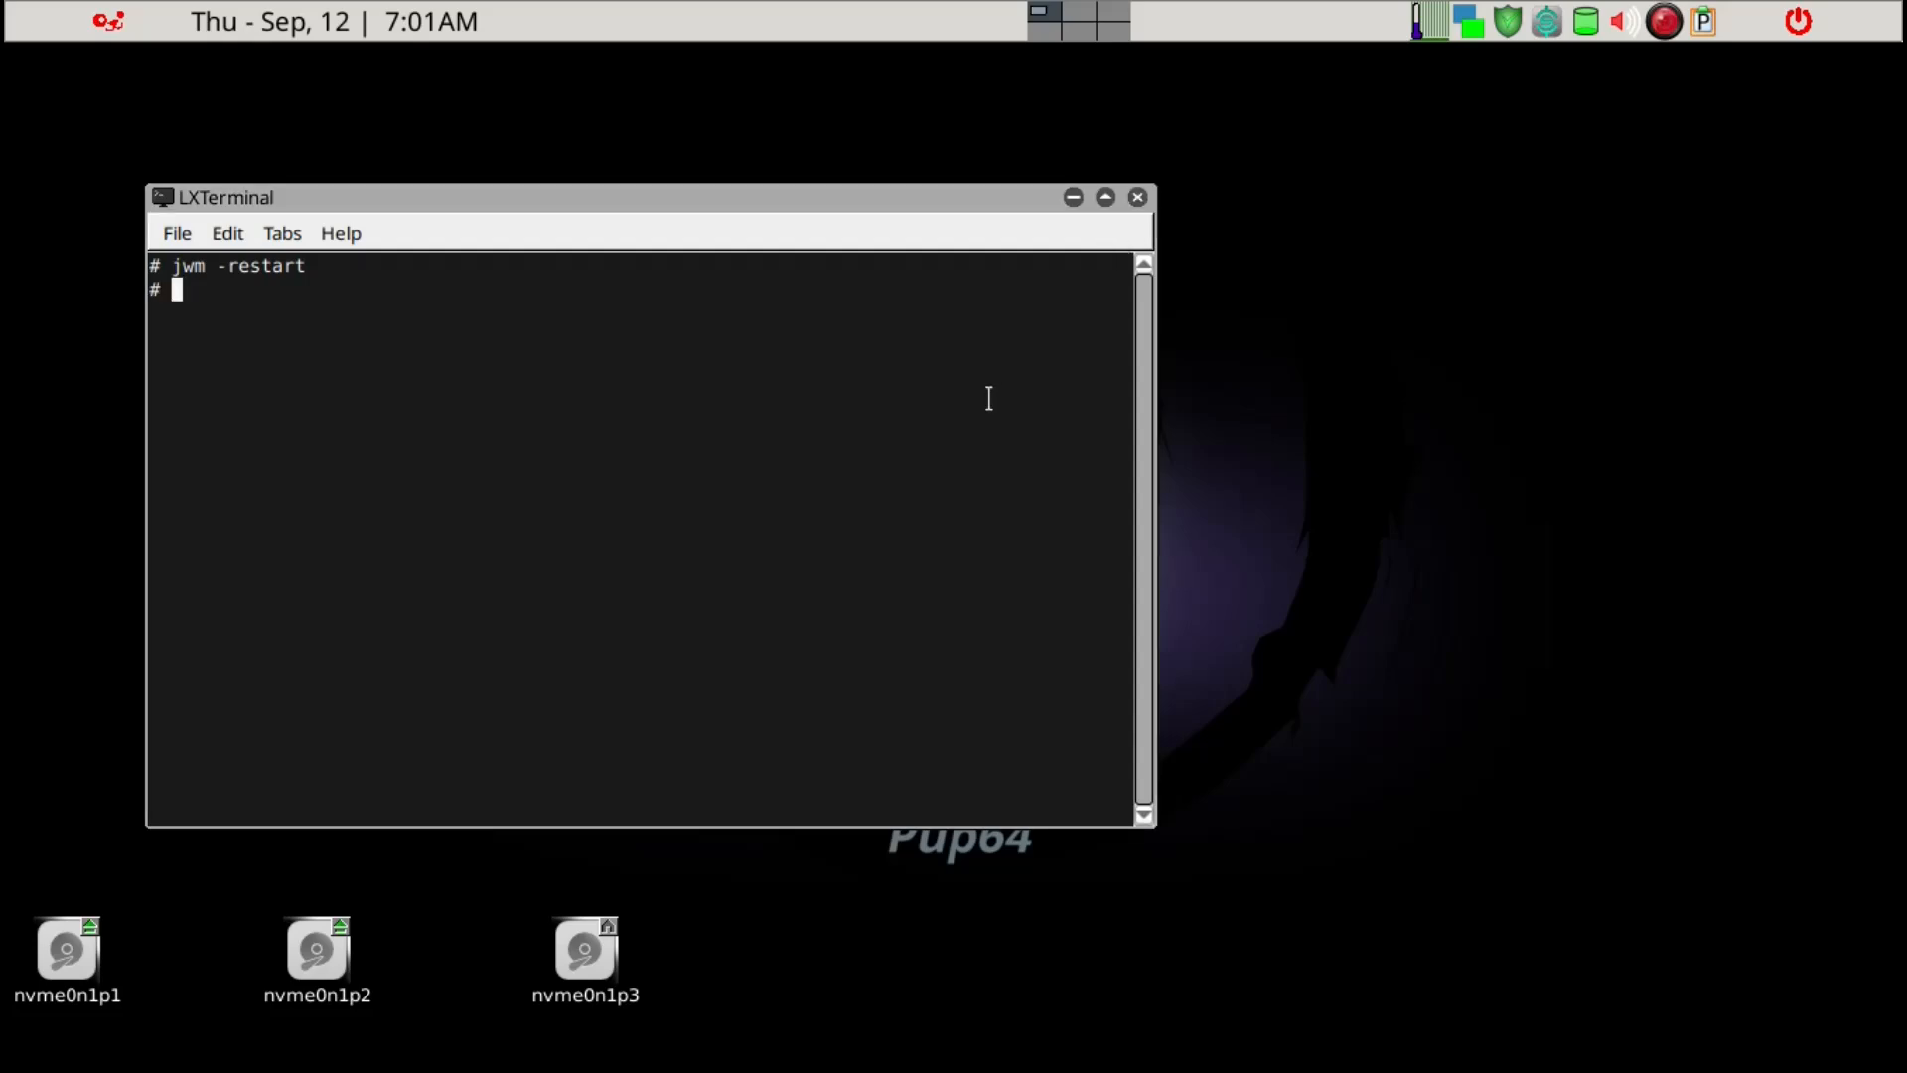
key("alt+F4")
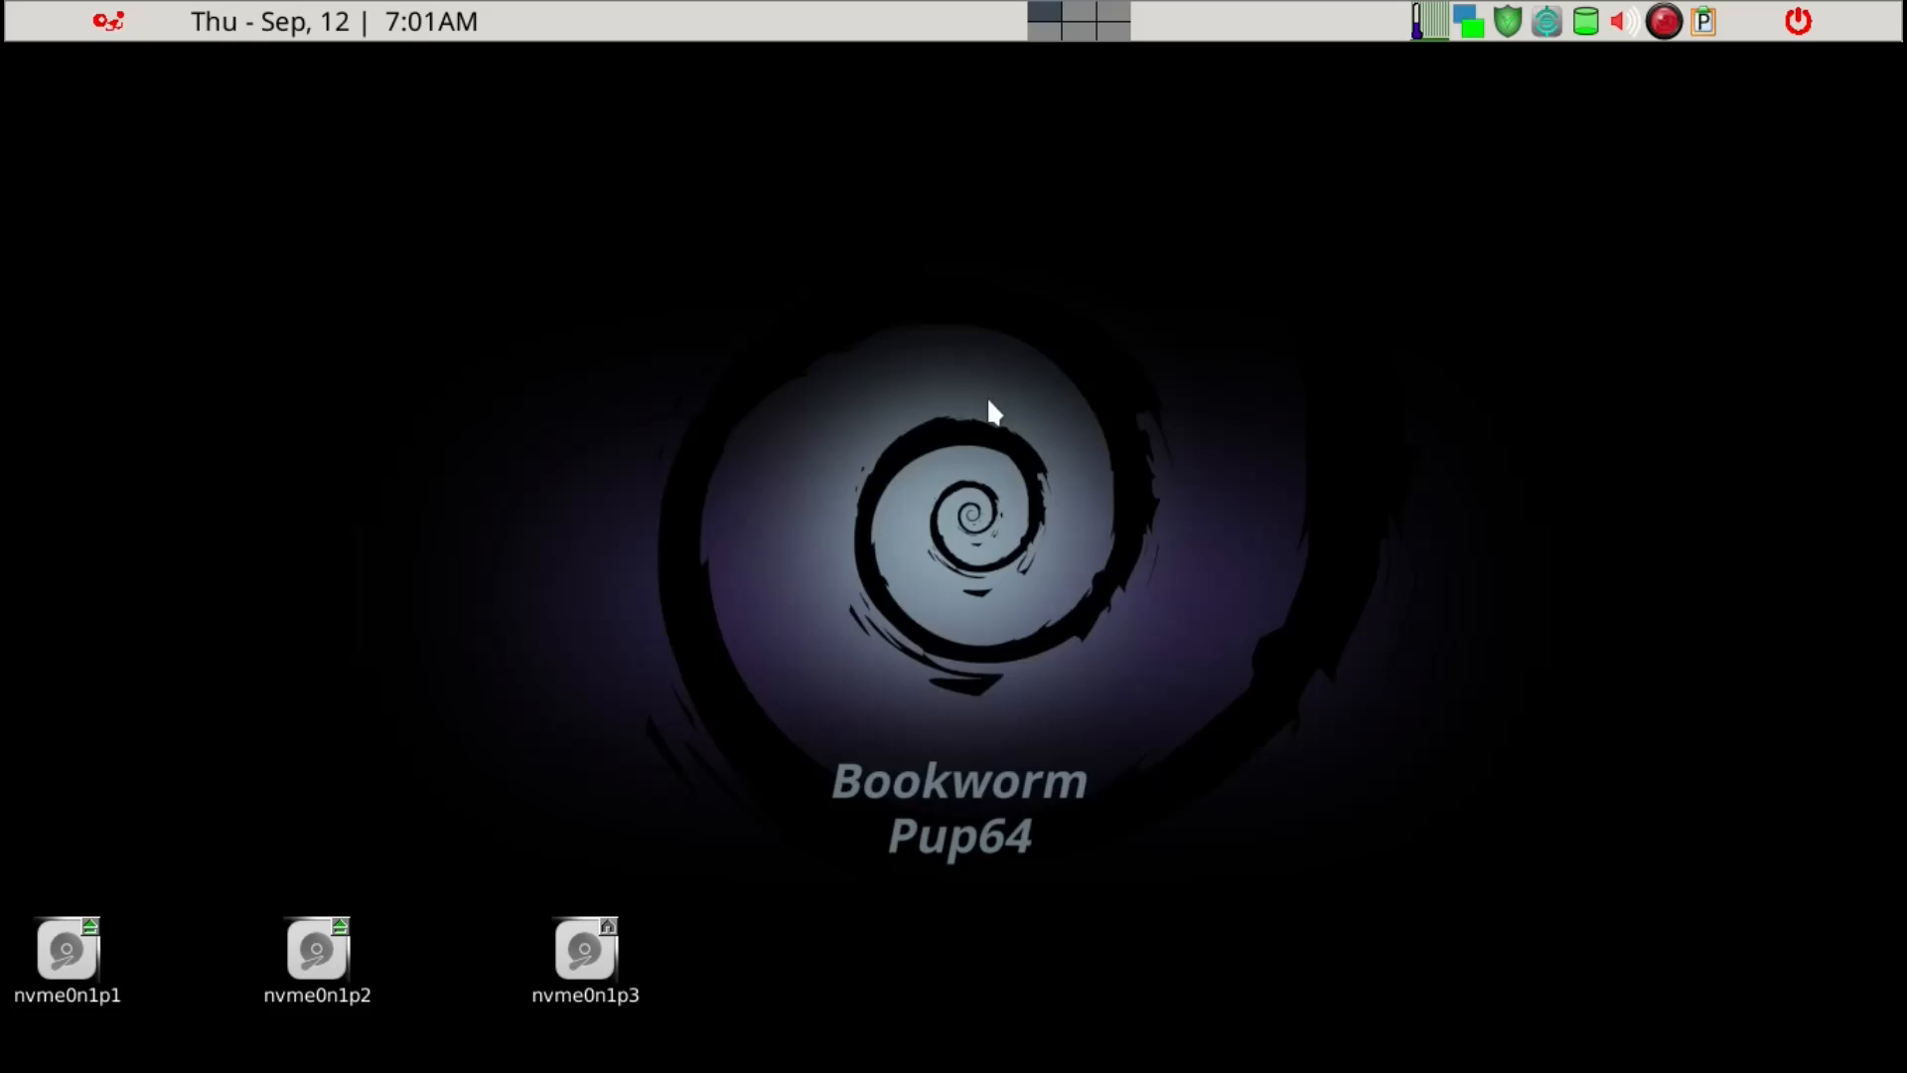
Open a ROX-Filer window through the application search and show the home folder's hidden files with small icons.
key("ctrl+space")
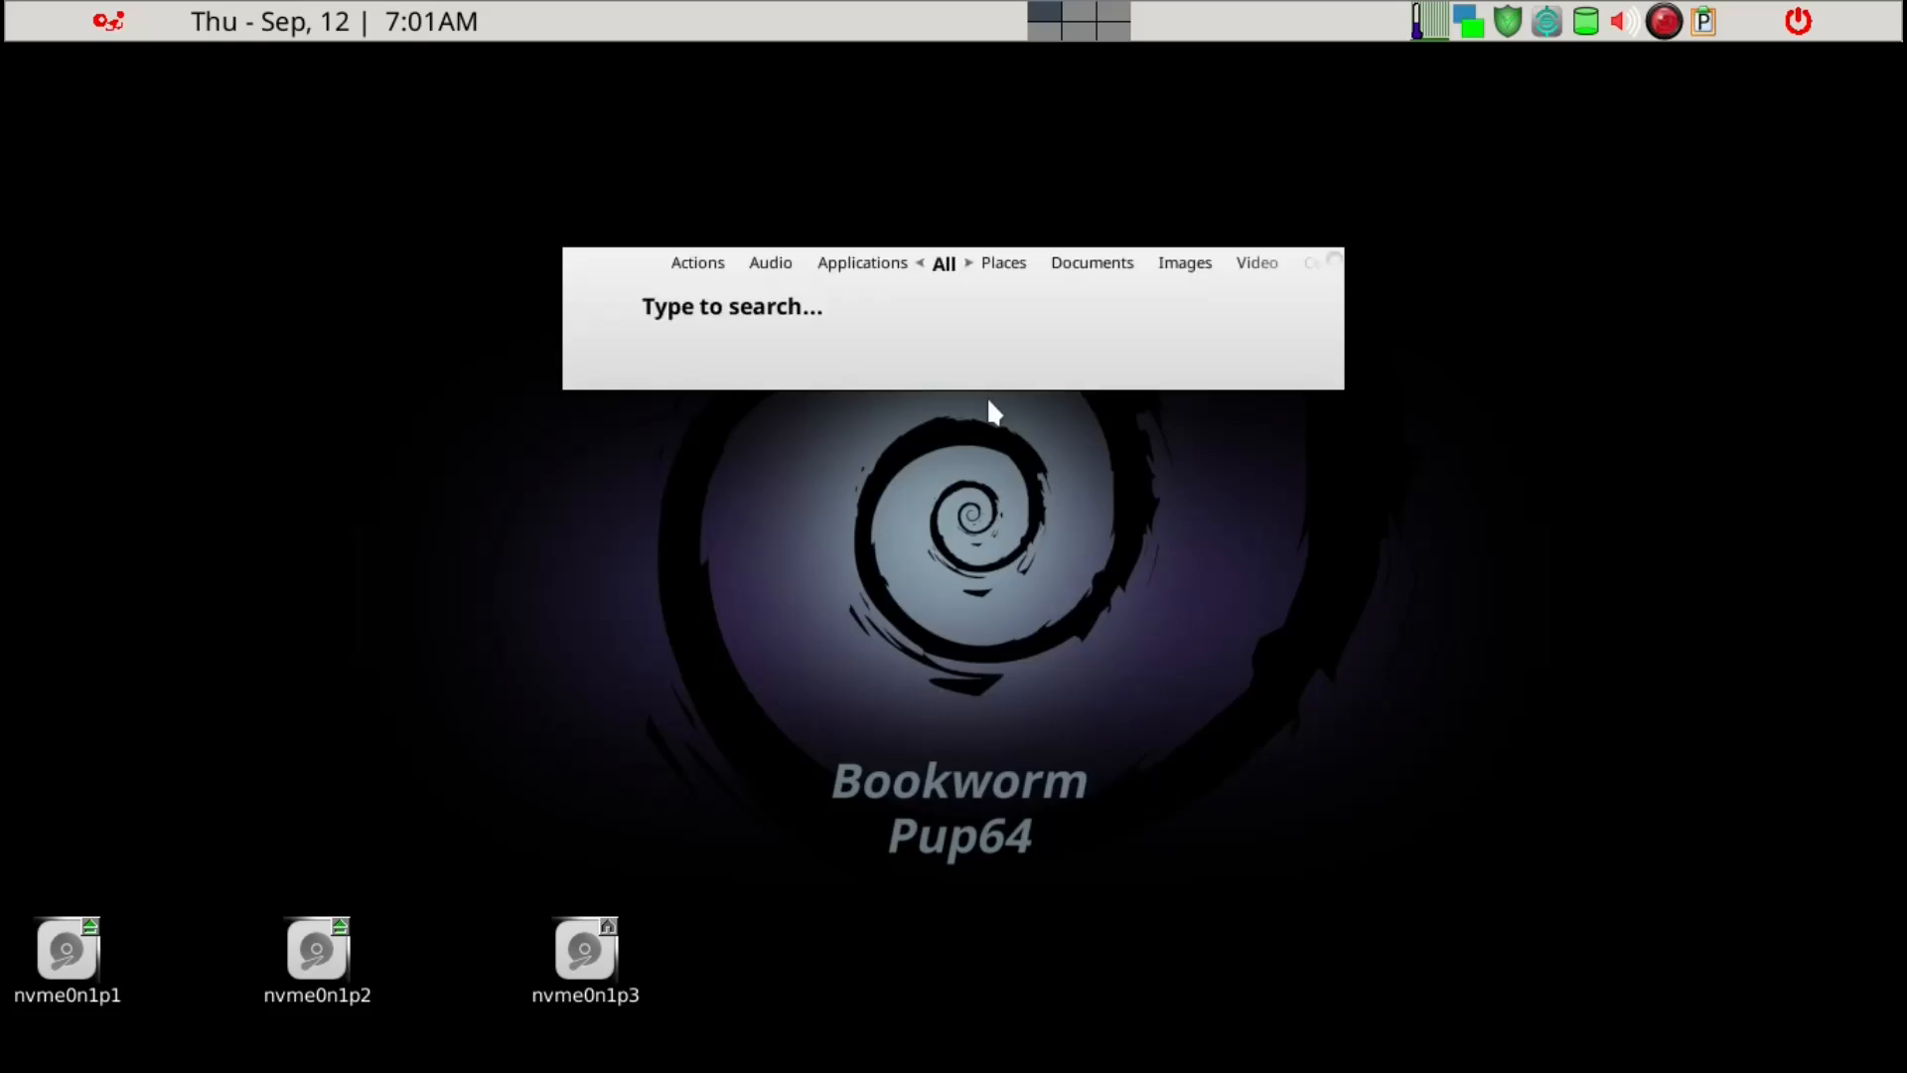
type("rox")
key("Return")
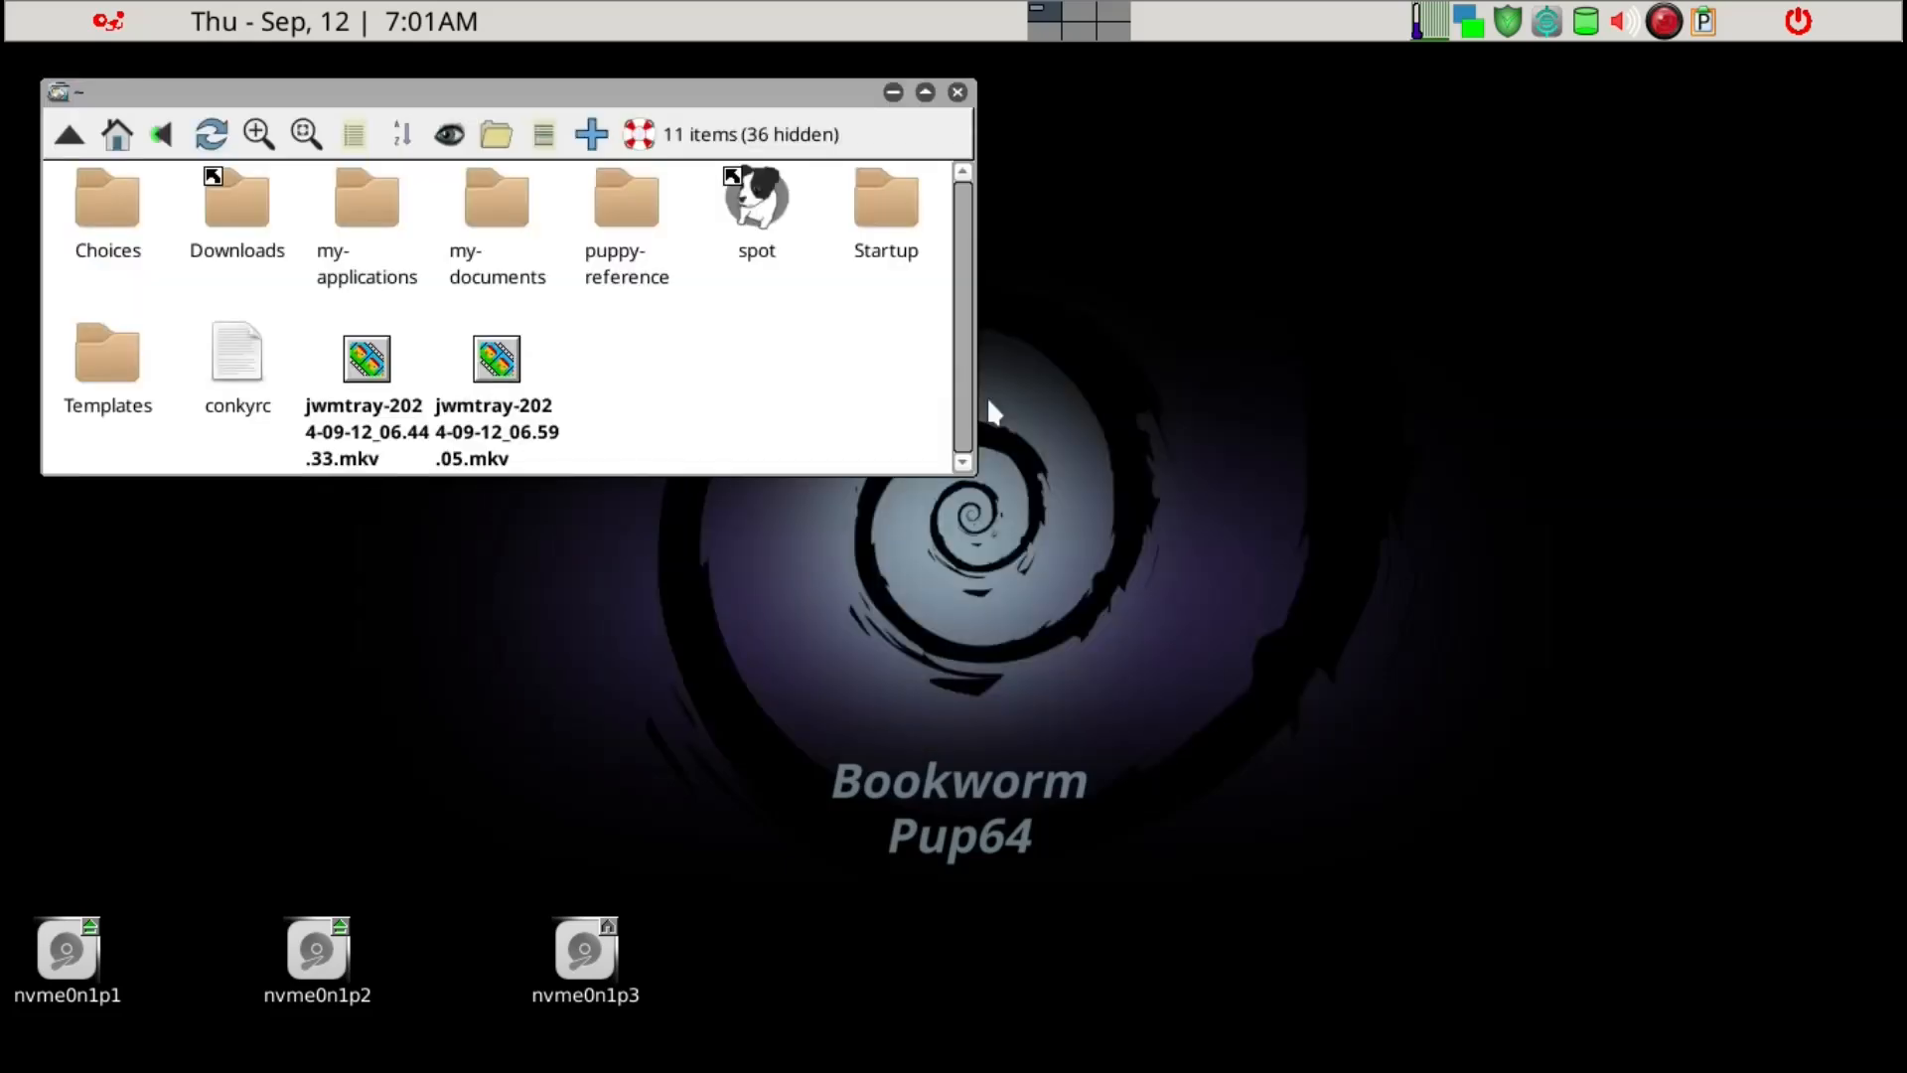
key("minus")
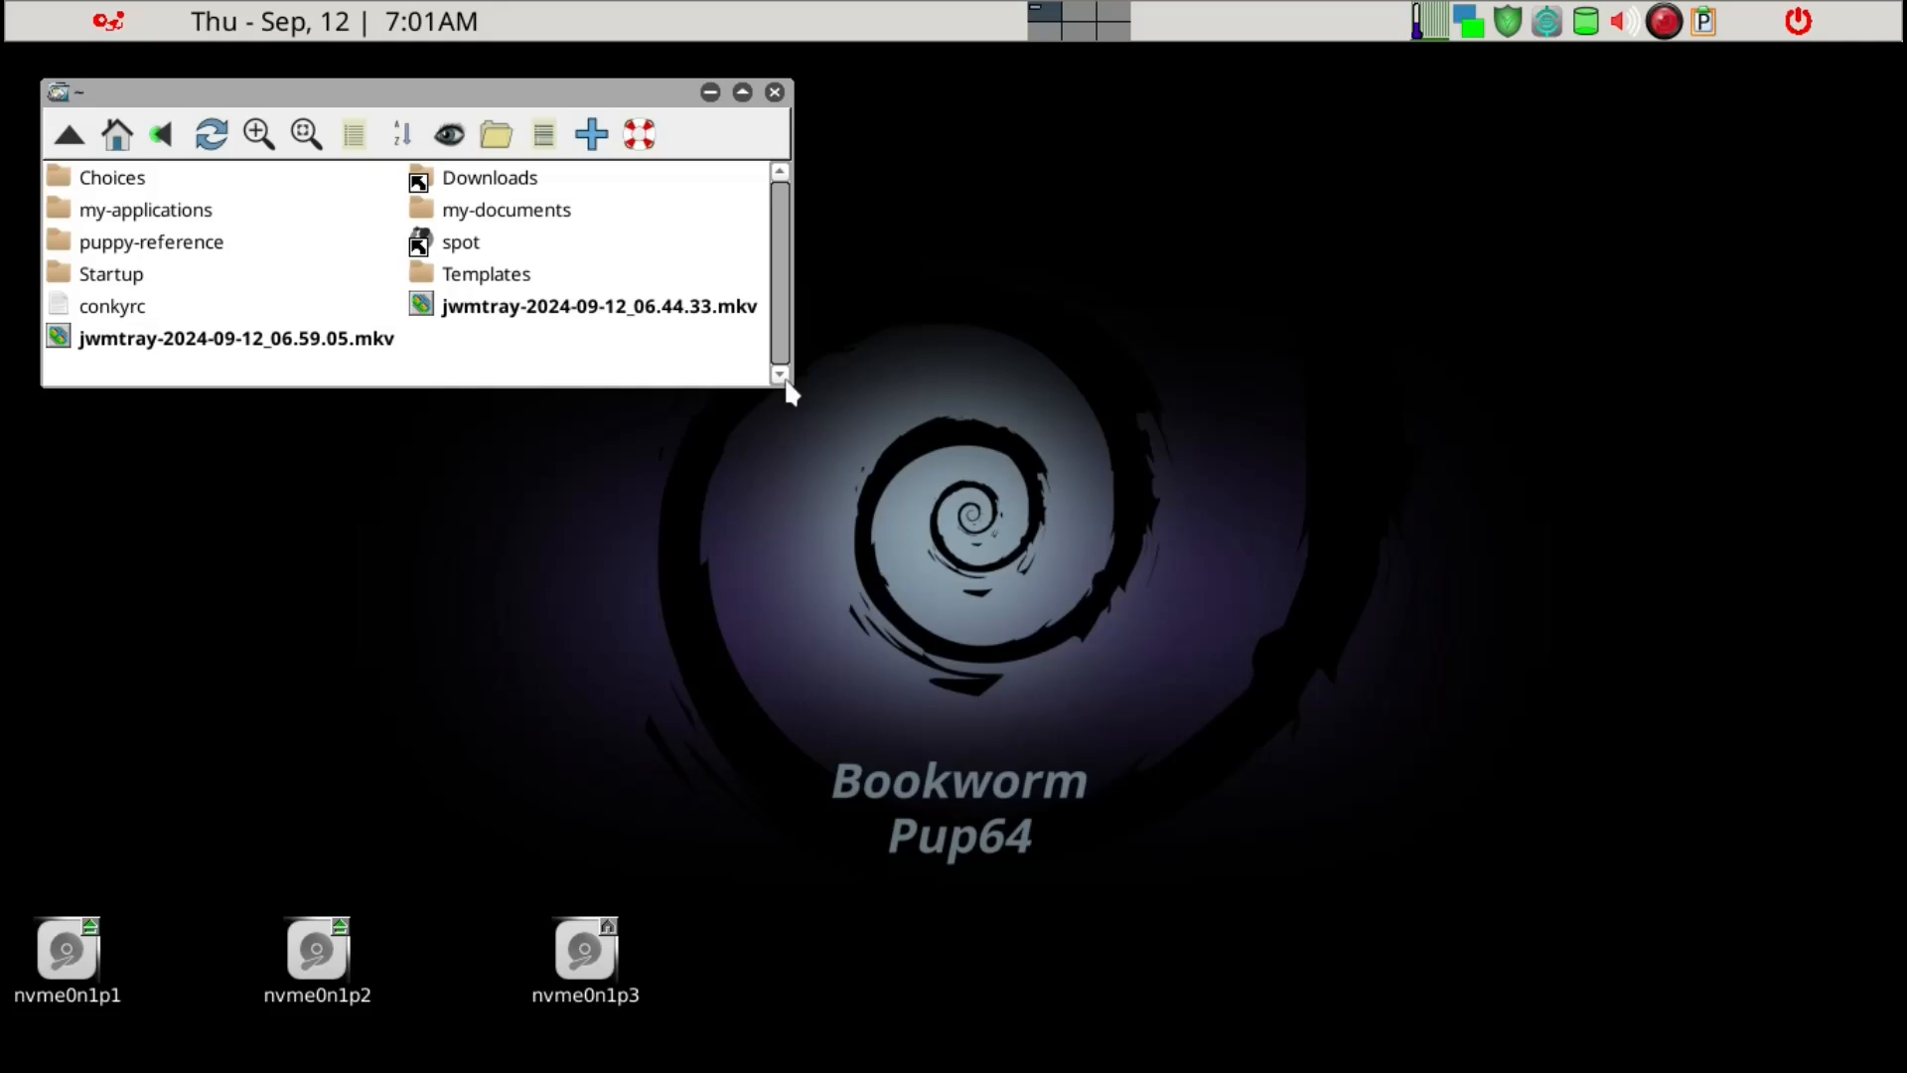
key("ctrl+h")
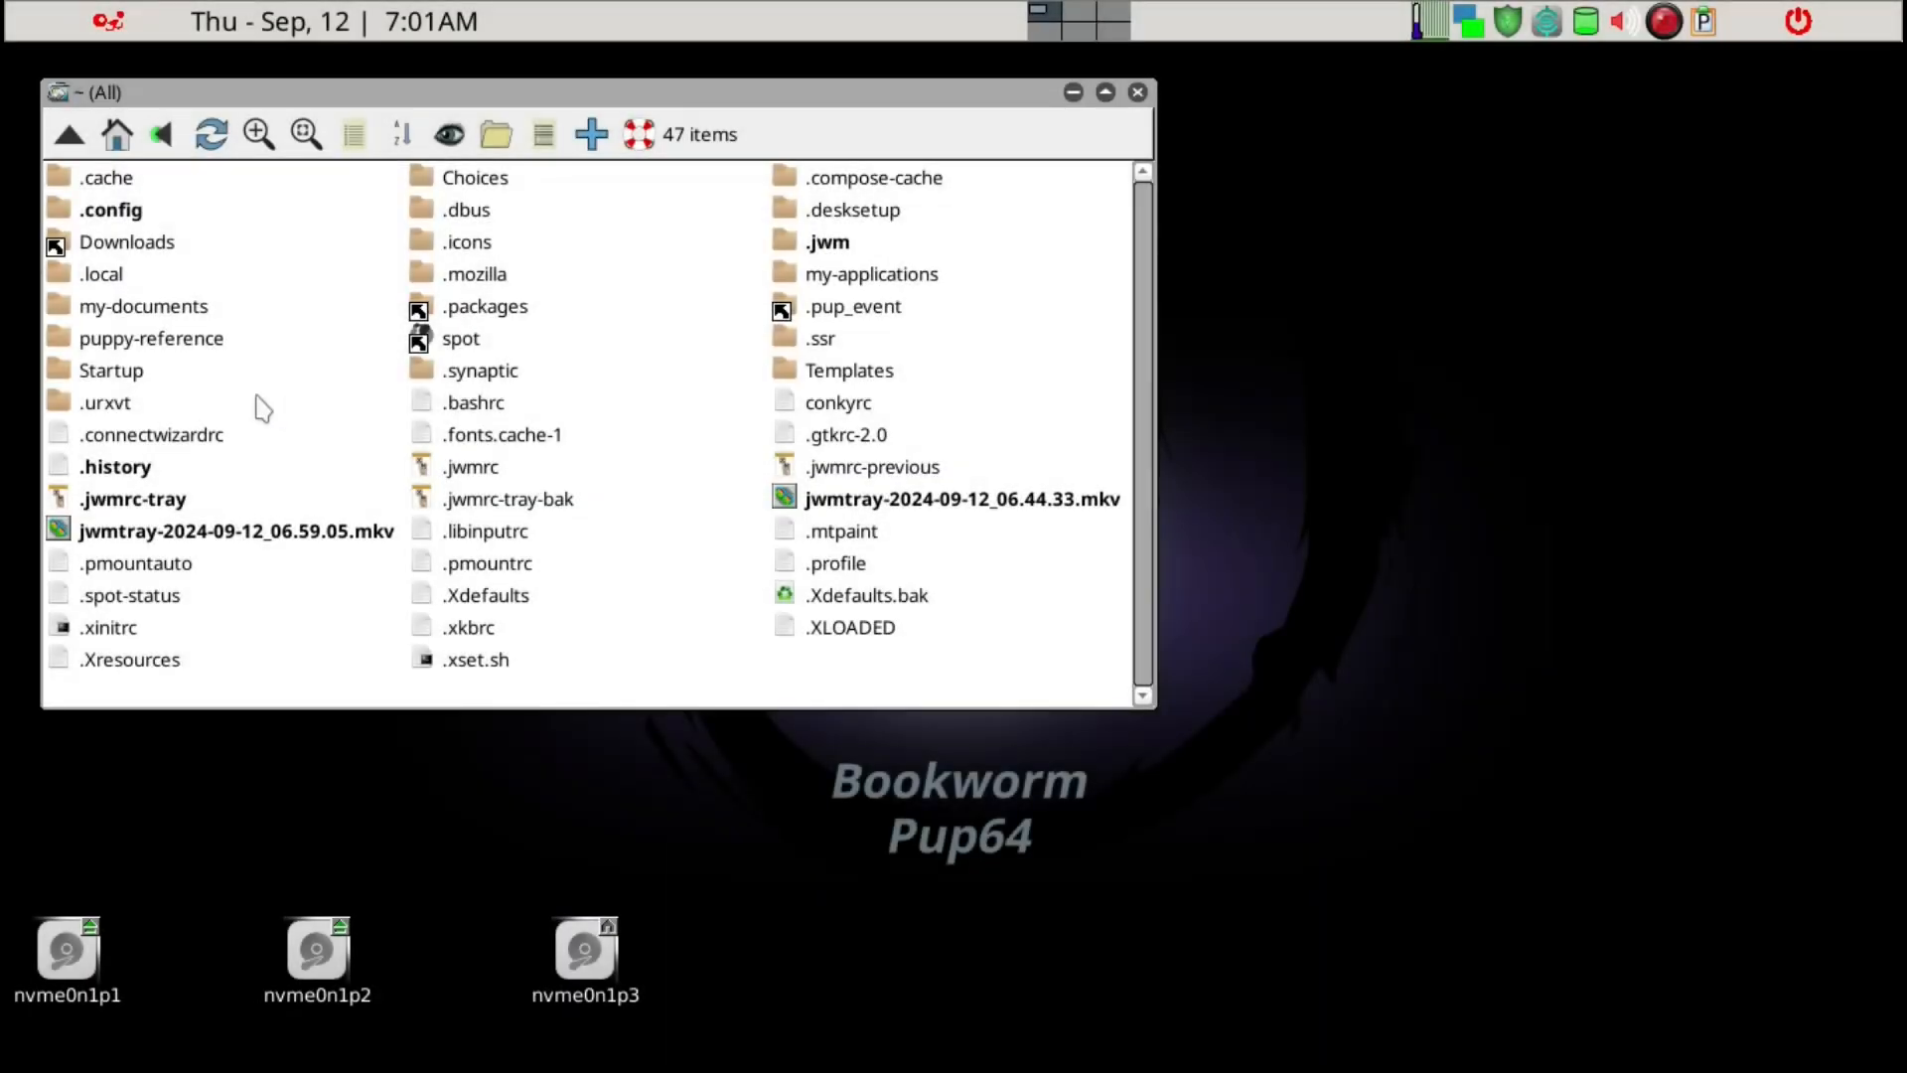
Check the contents of the home directory's Startup folder, return, and open the ~/.config/autostart folder.
left_click(139, 369)
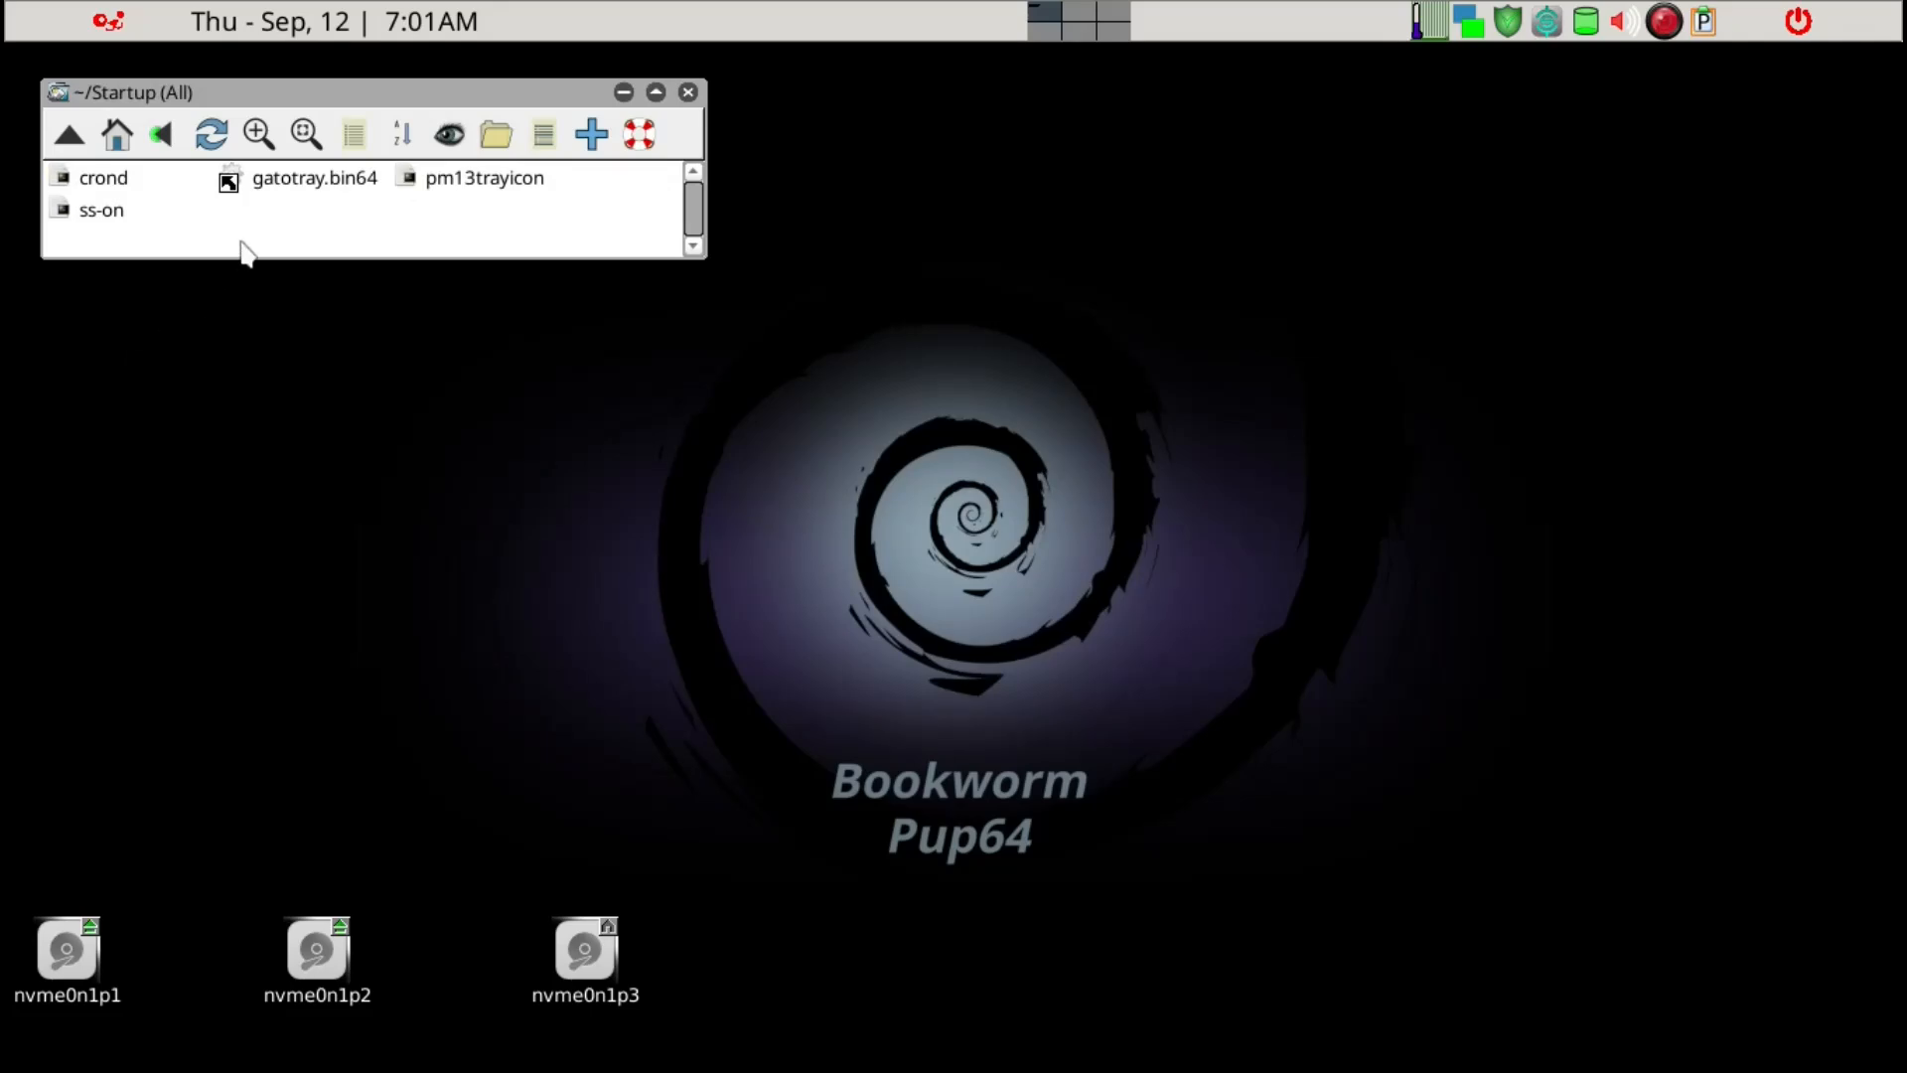
key("BackSpace")
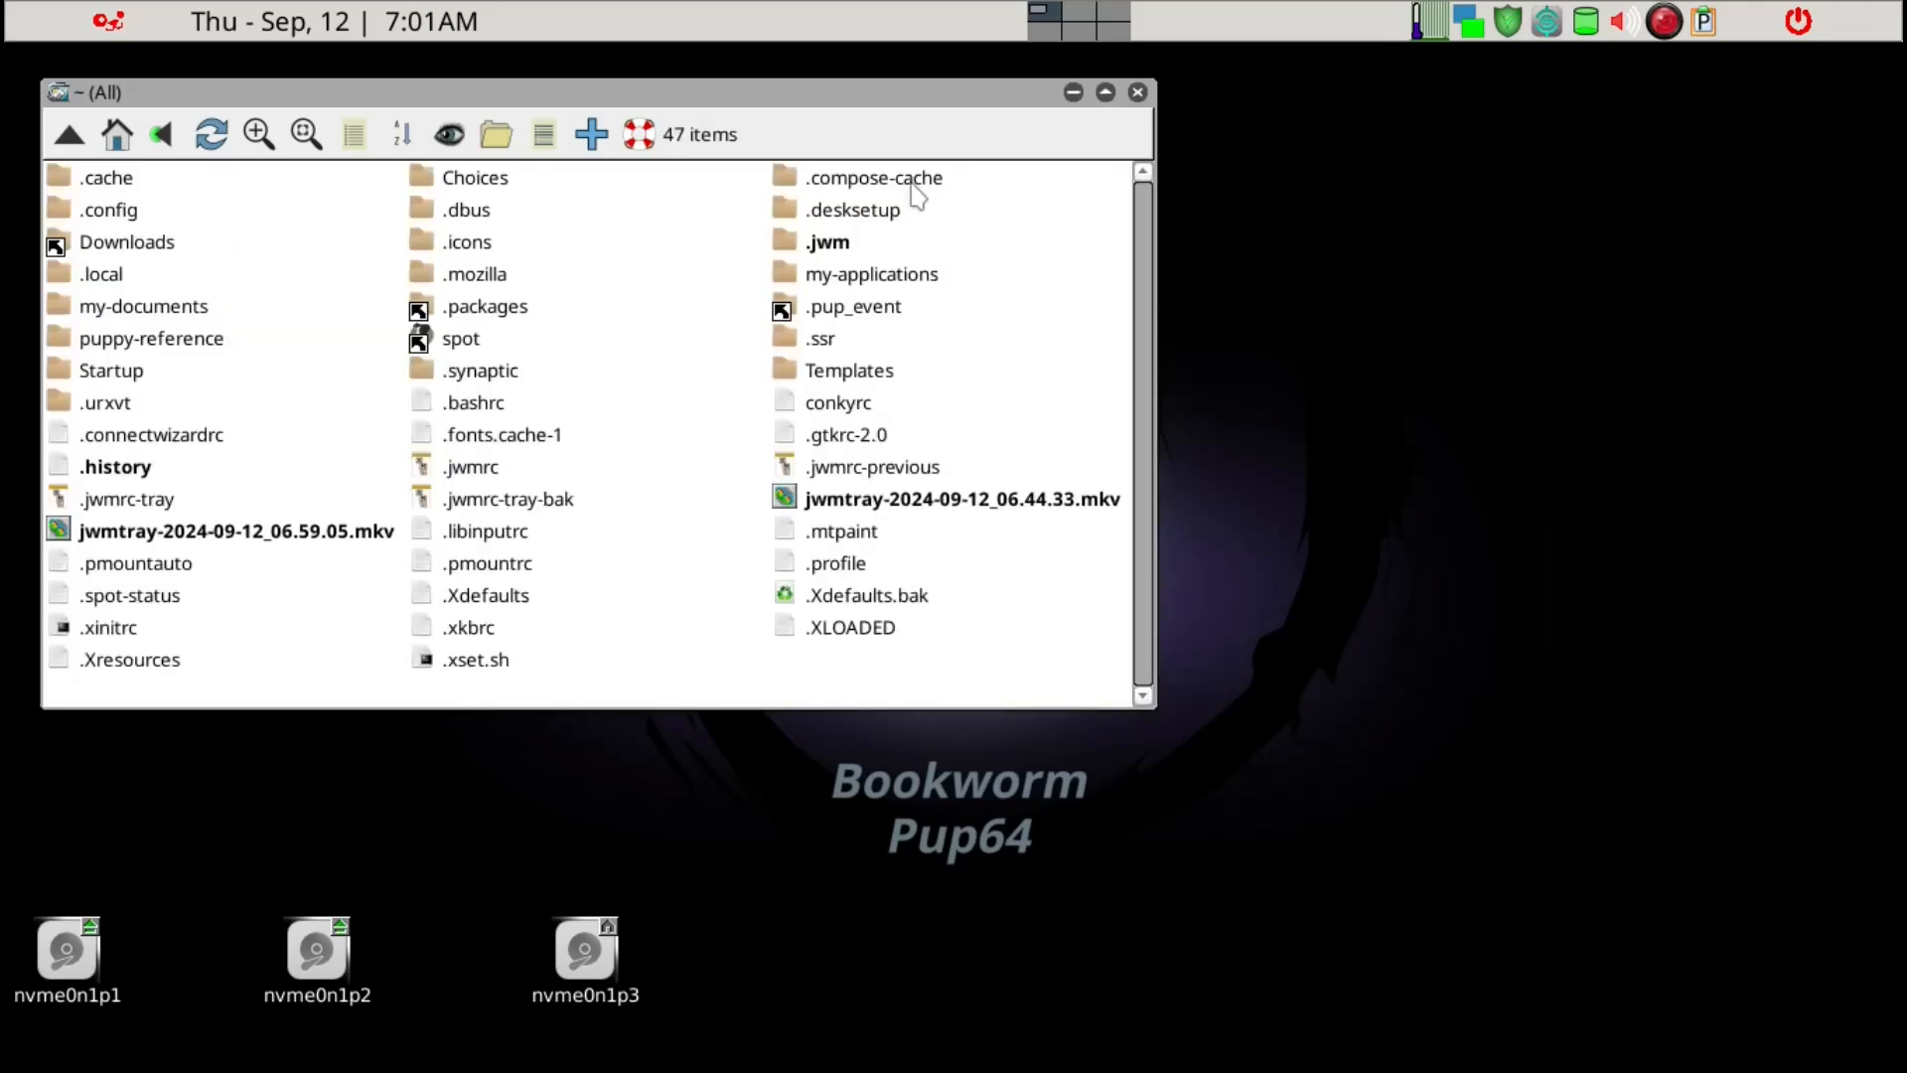
key("Down")
key("Down")
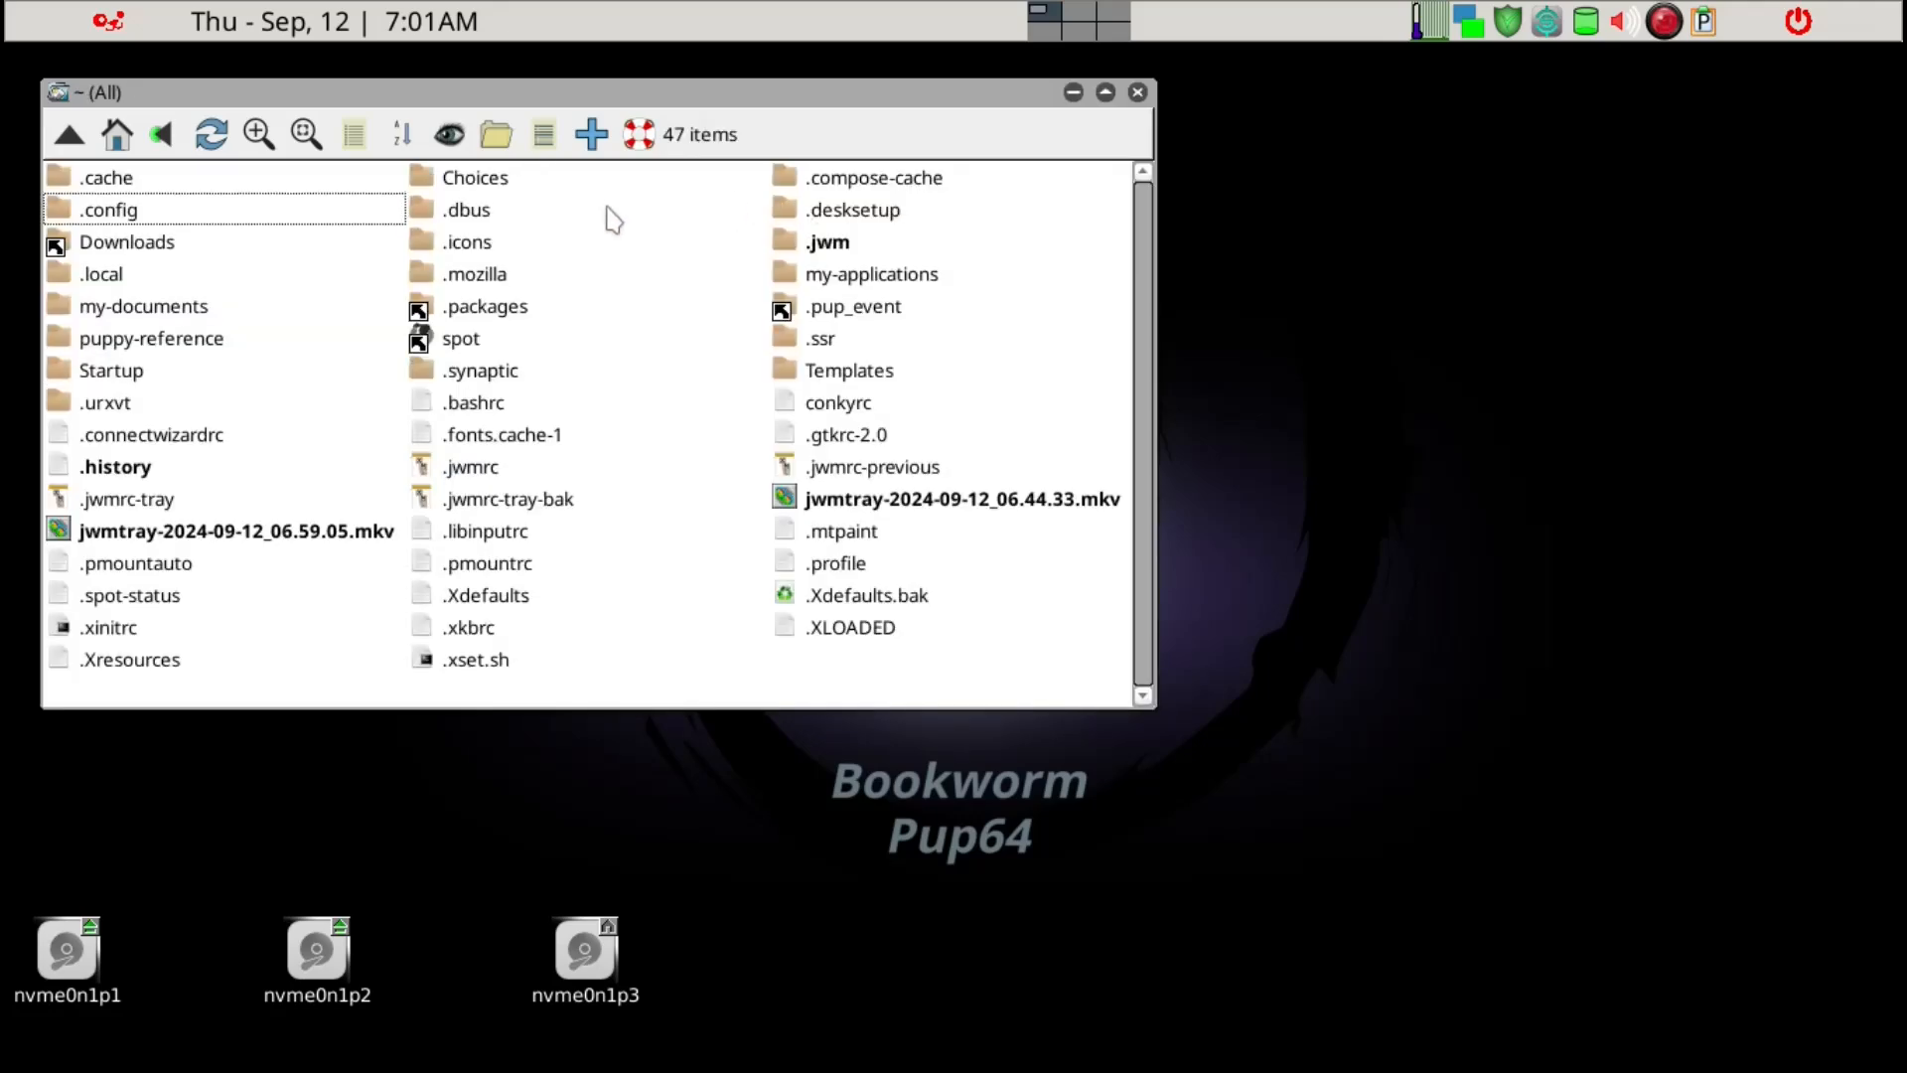
key("Up")
key("Down")
key("Return")
key("Right")
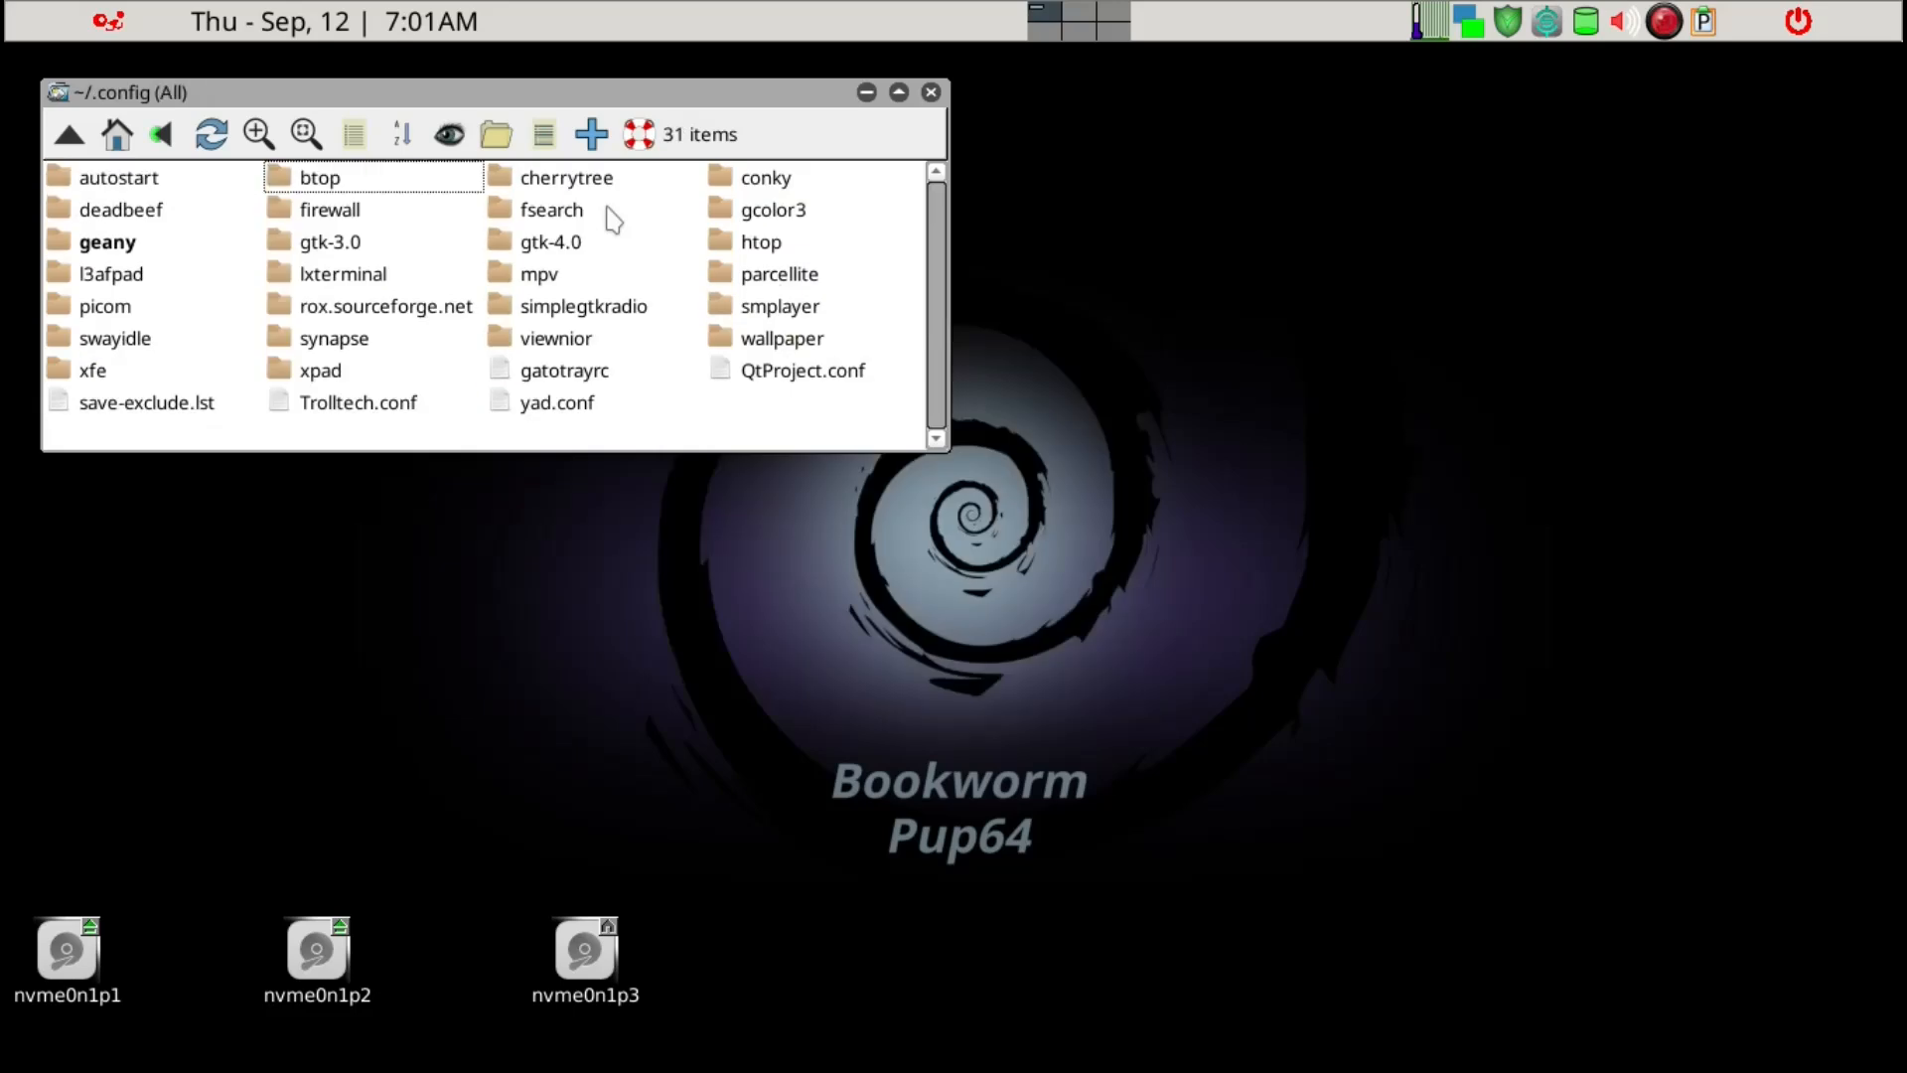
key("Left")
key("Return")
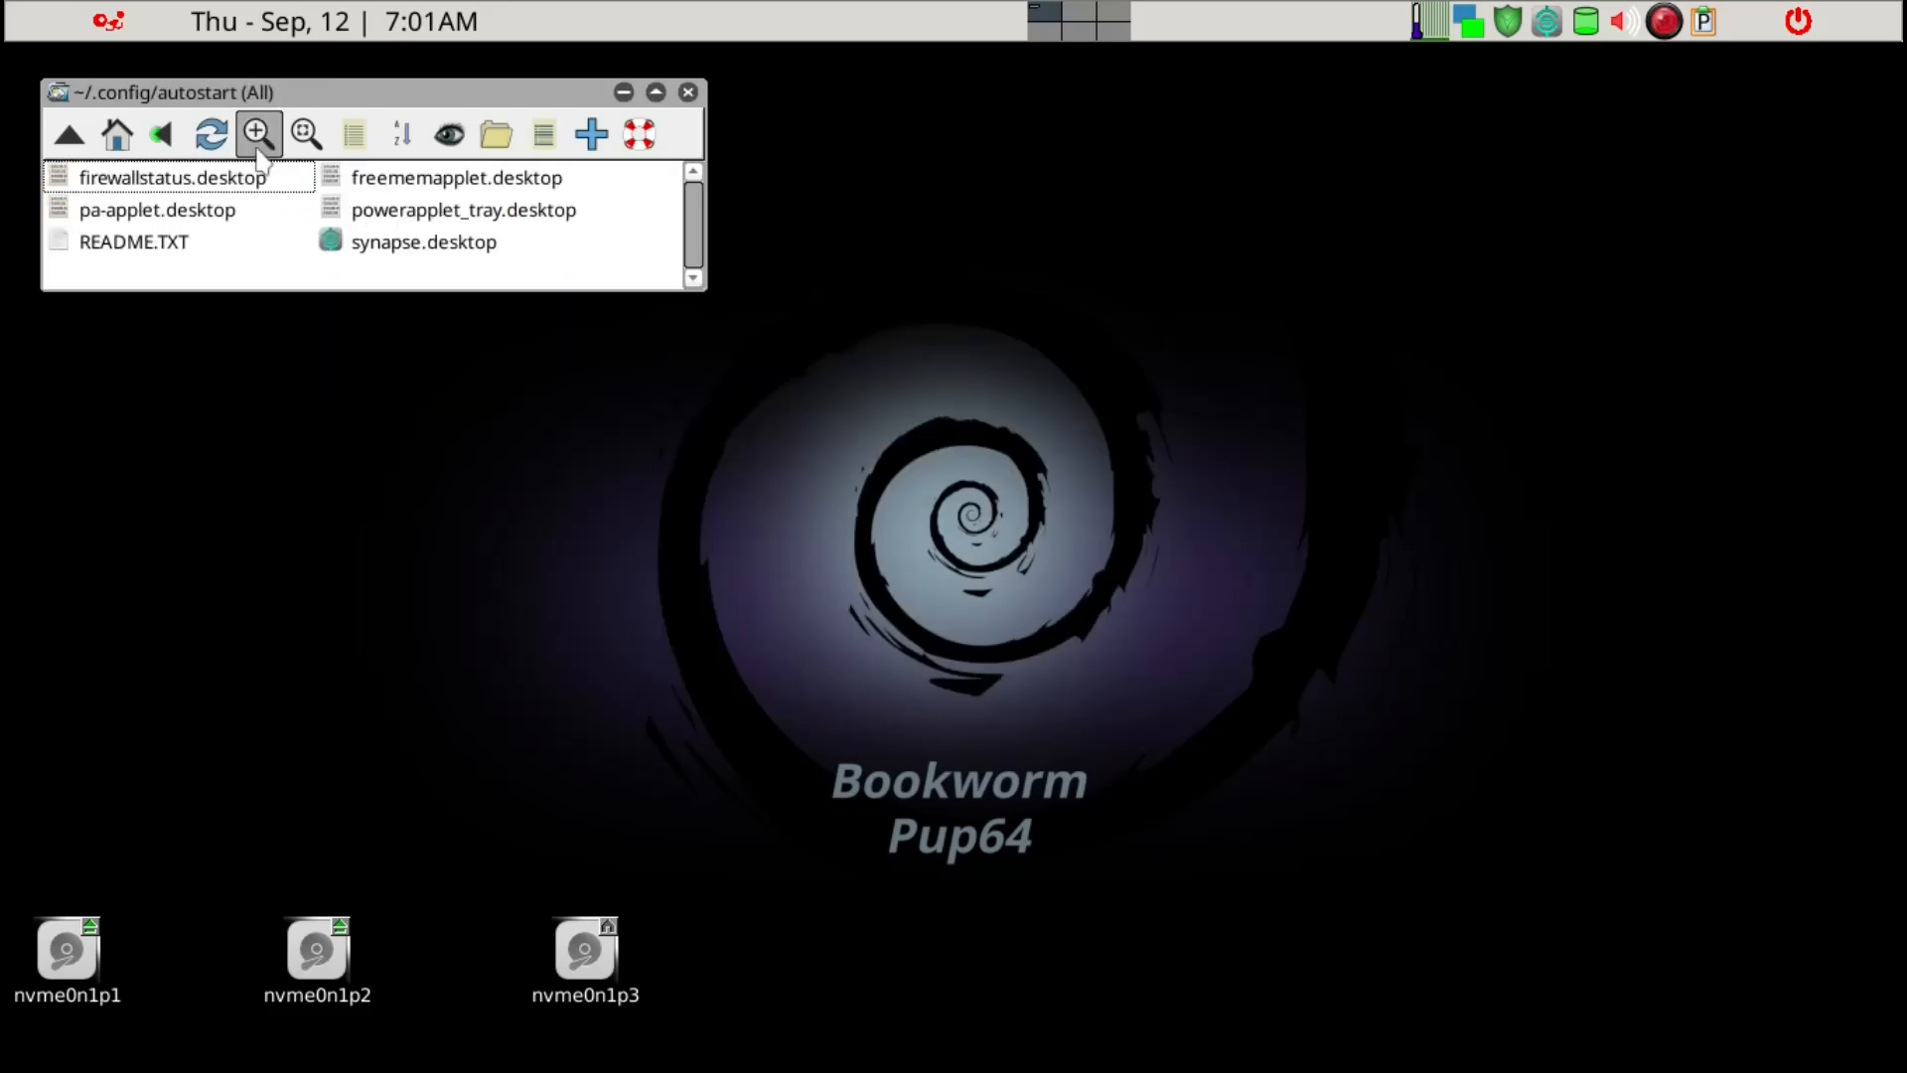
Delete firewallstatus.desktop, freememapplet.desktop and README.TXT together from the ~/.config/autostart folder.
left_click(270, 185)
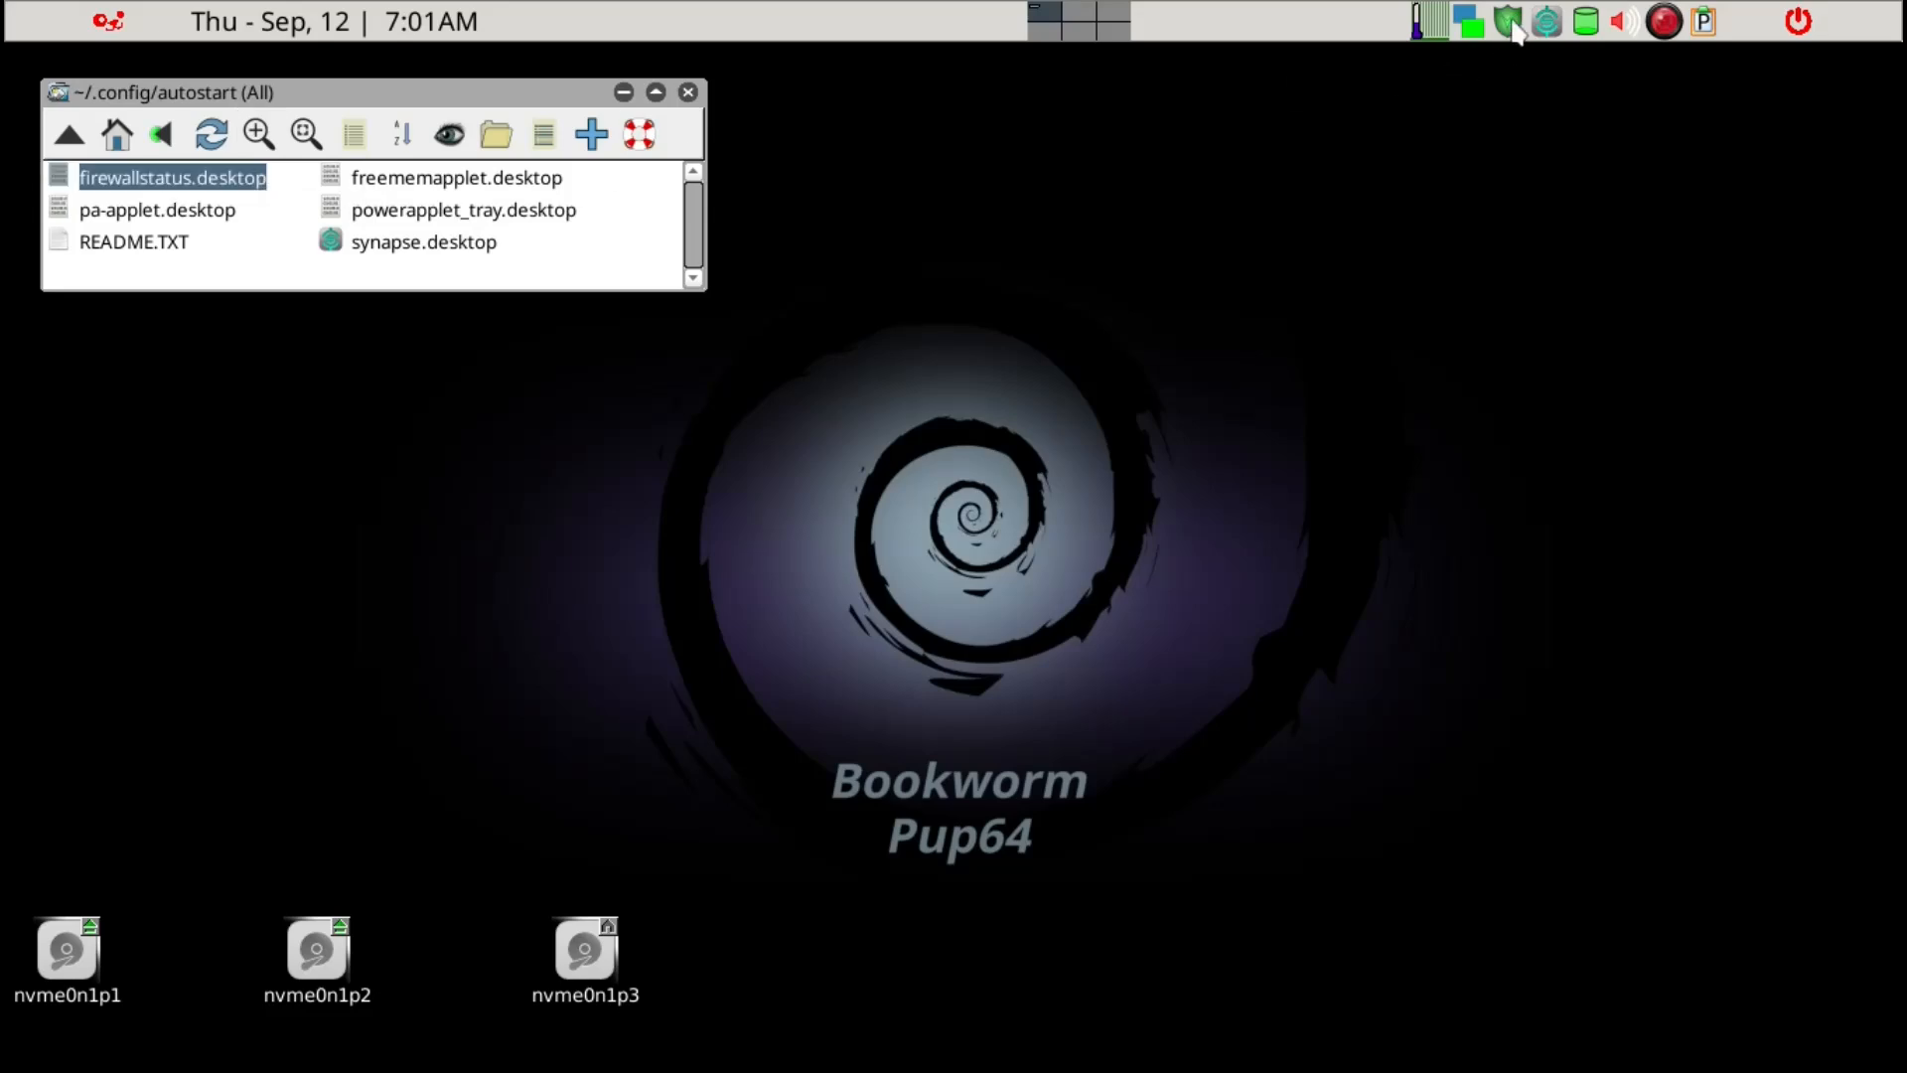
left_click(429, 187, "ctrl")
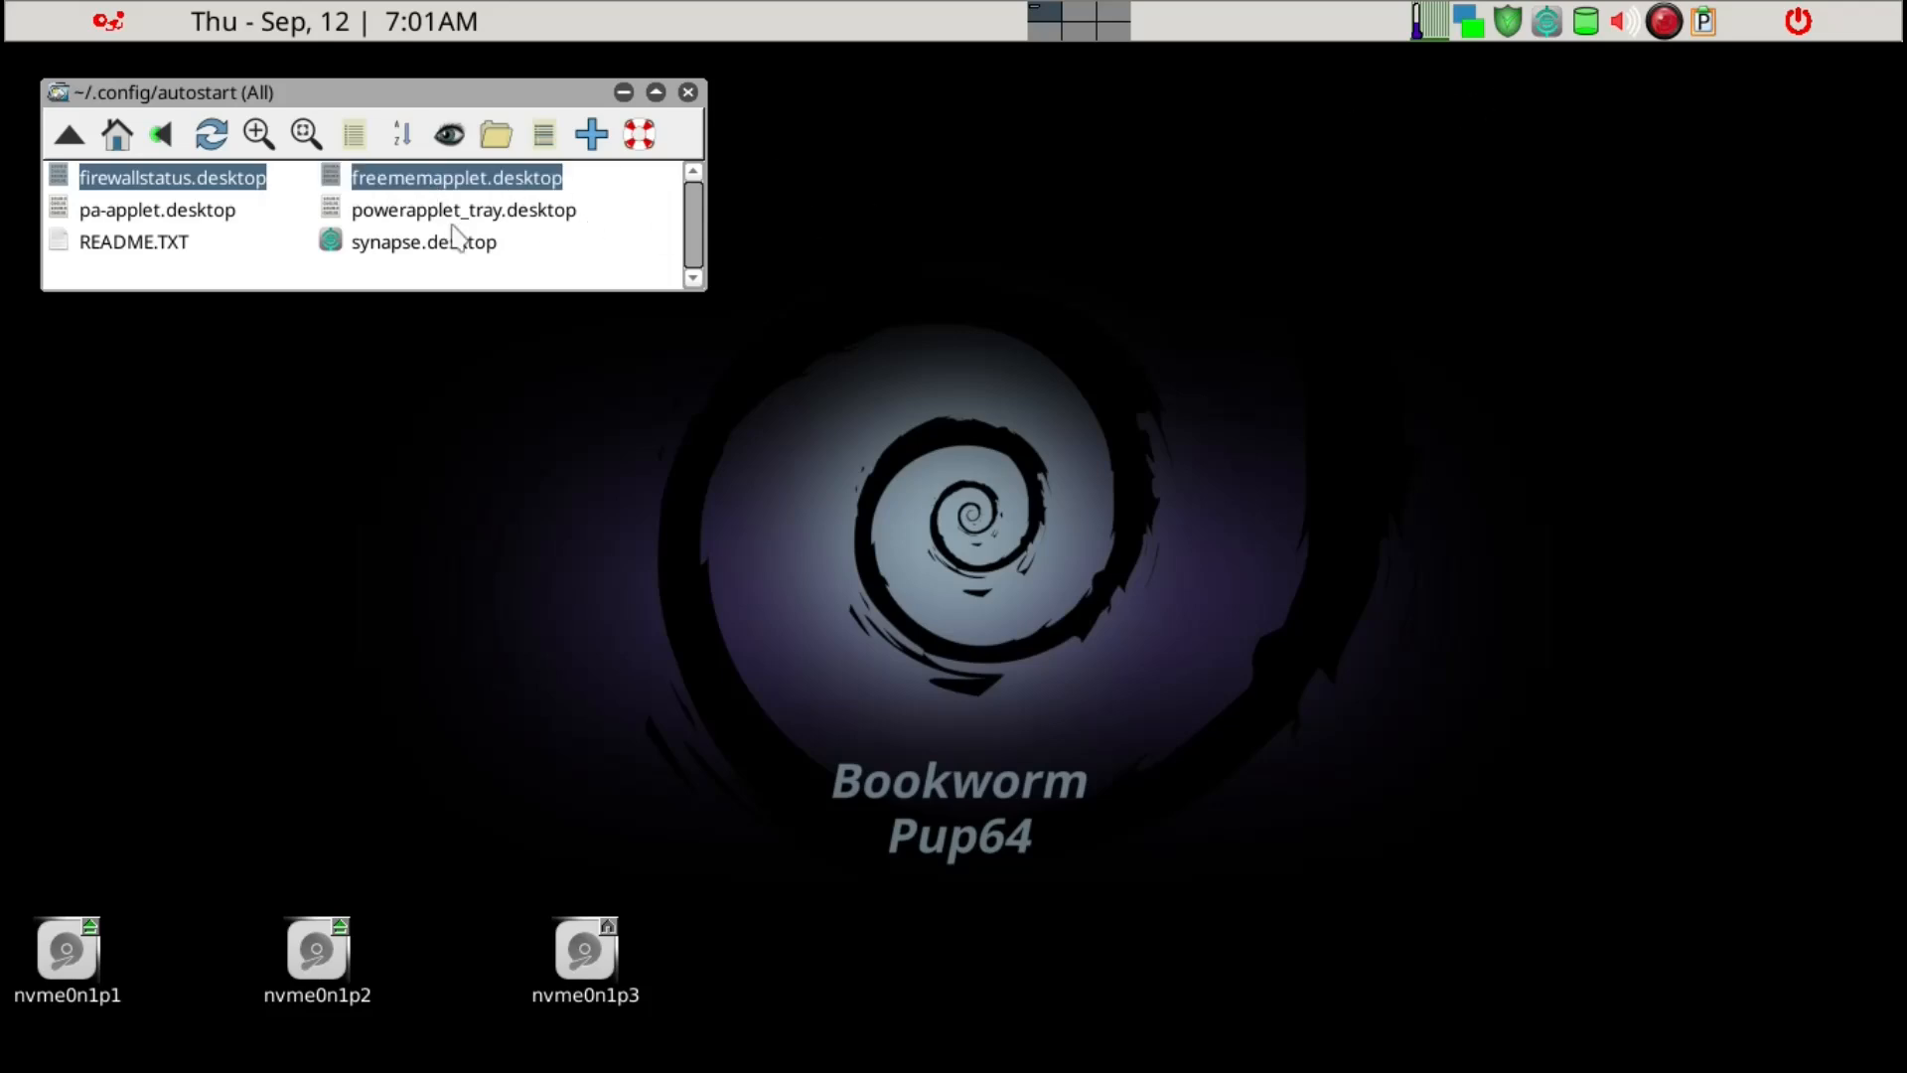
left_click(164, 252, "ctrl")
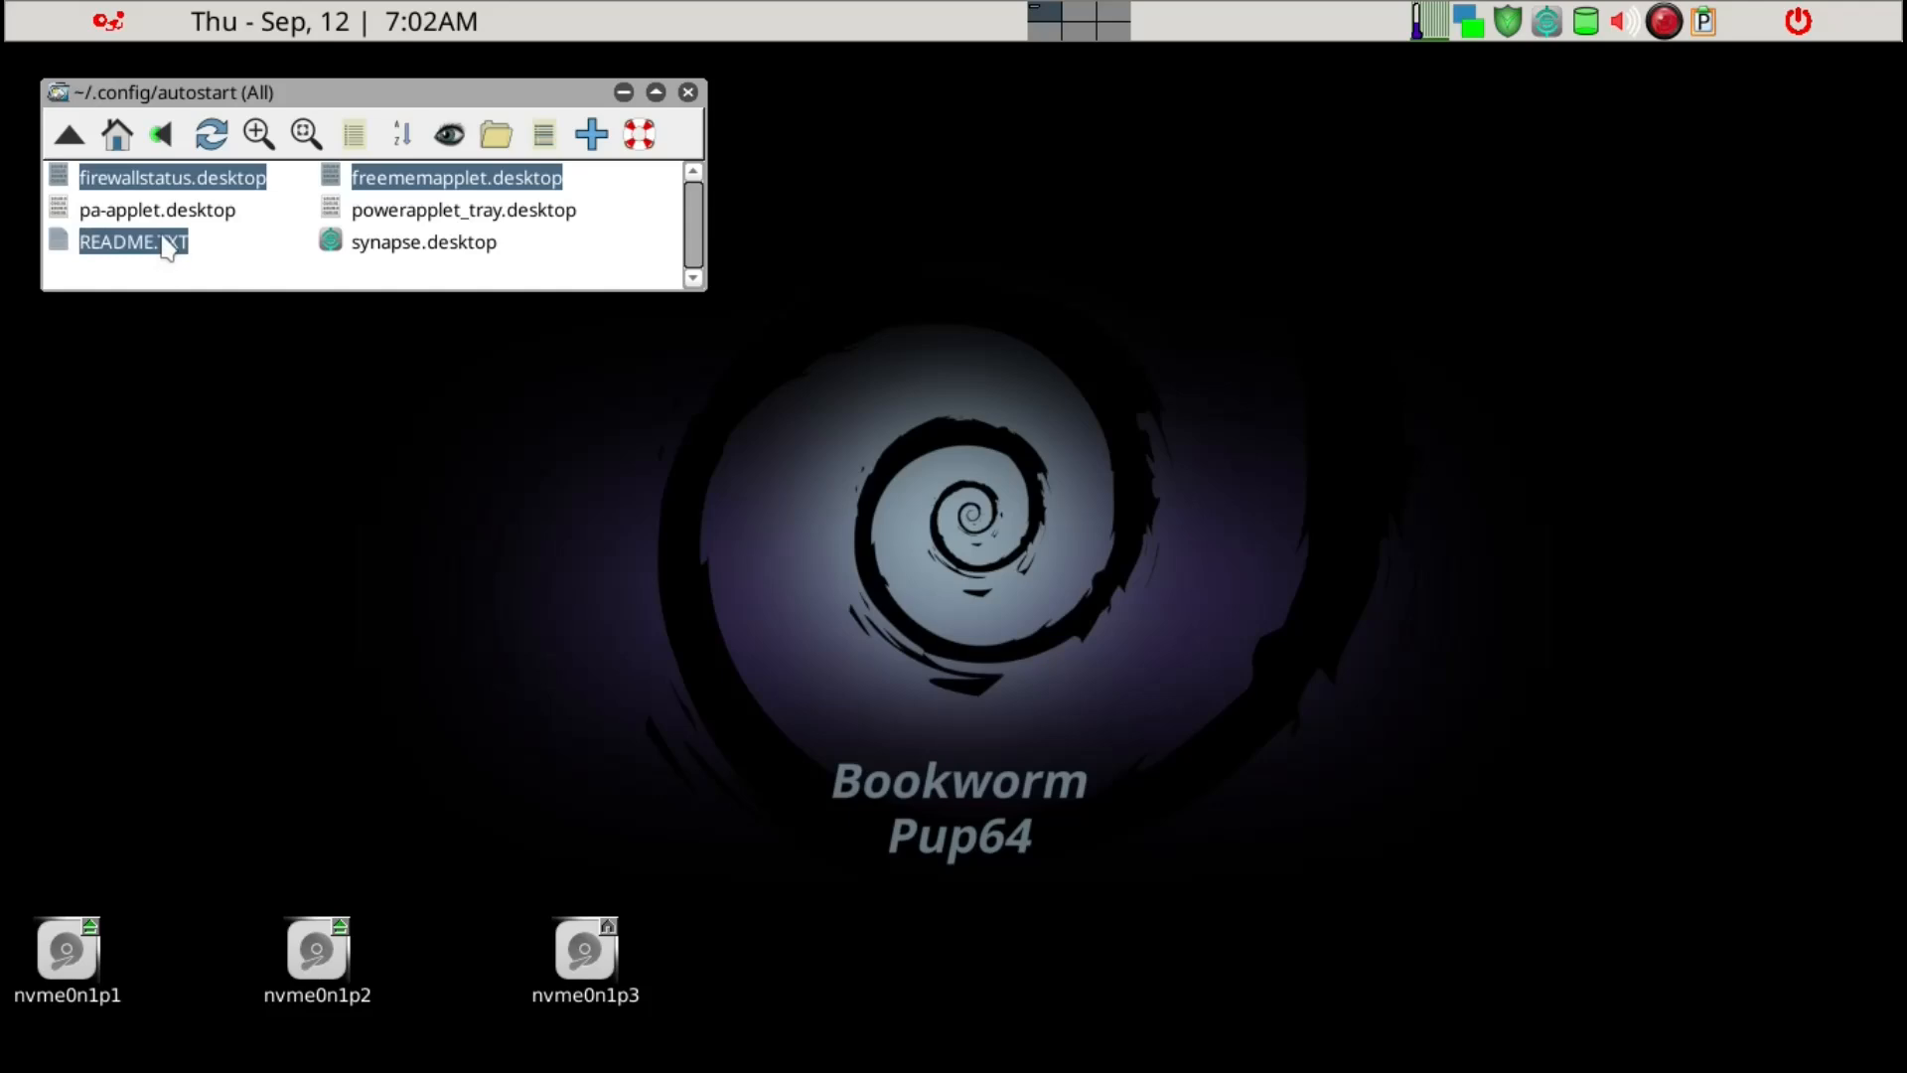
right_click(166, 256)
mouse_move(162, 241)
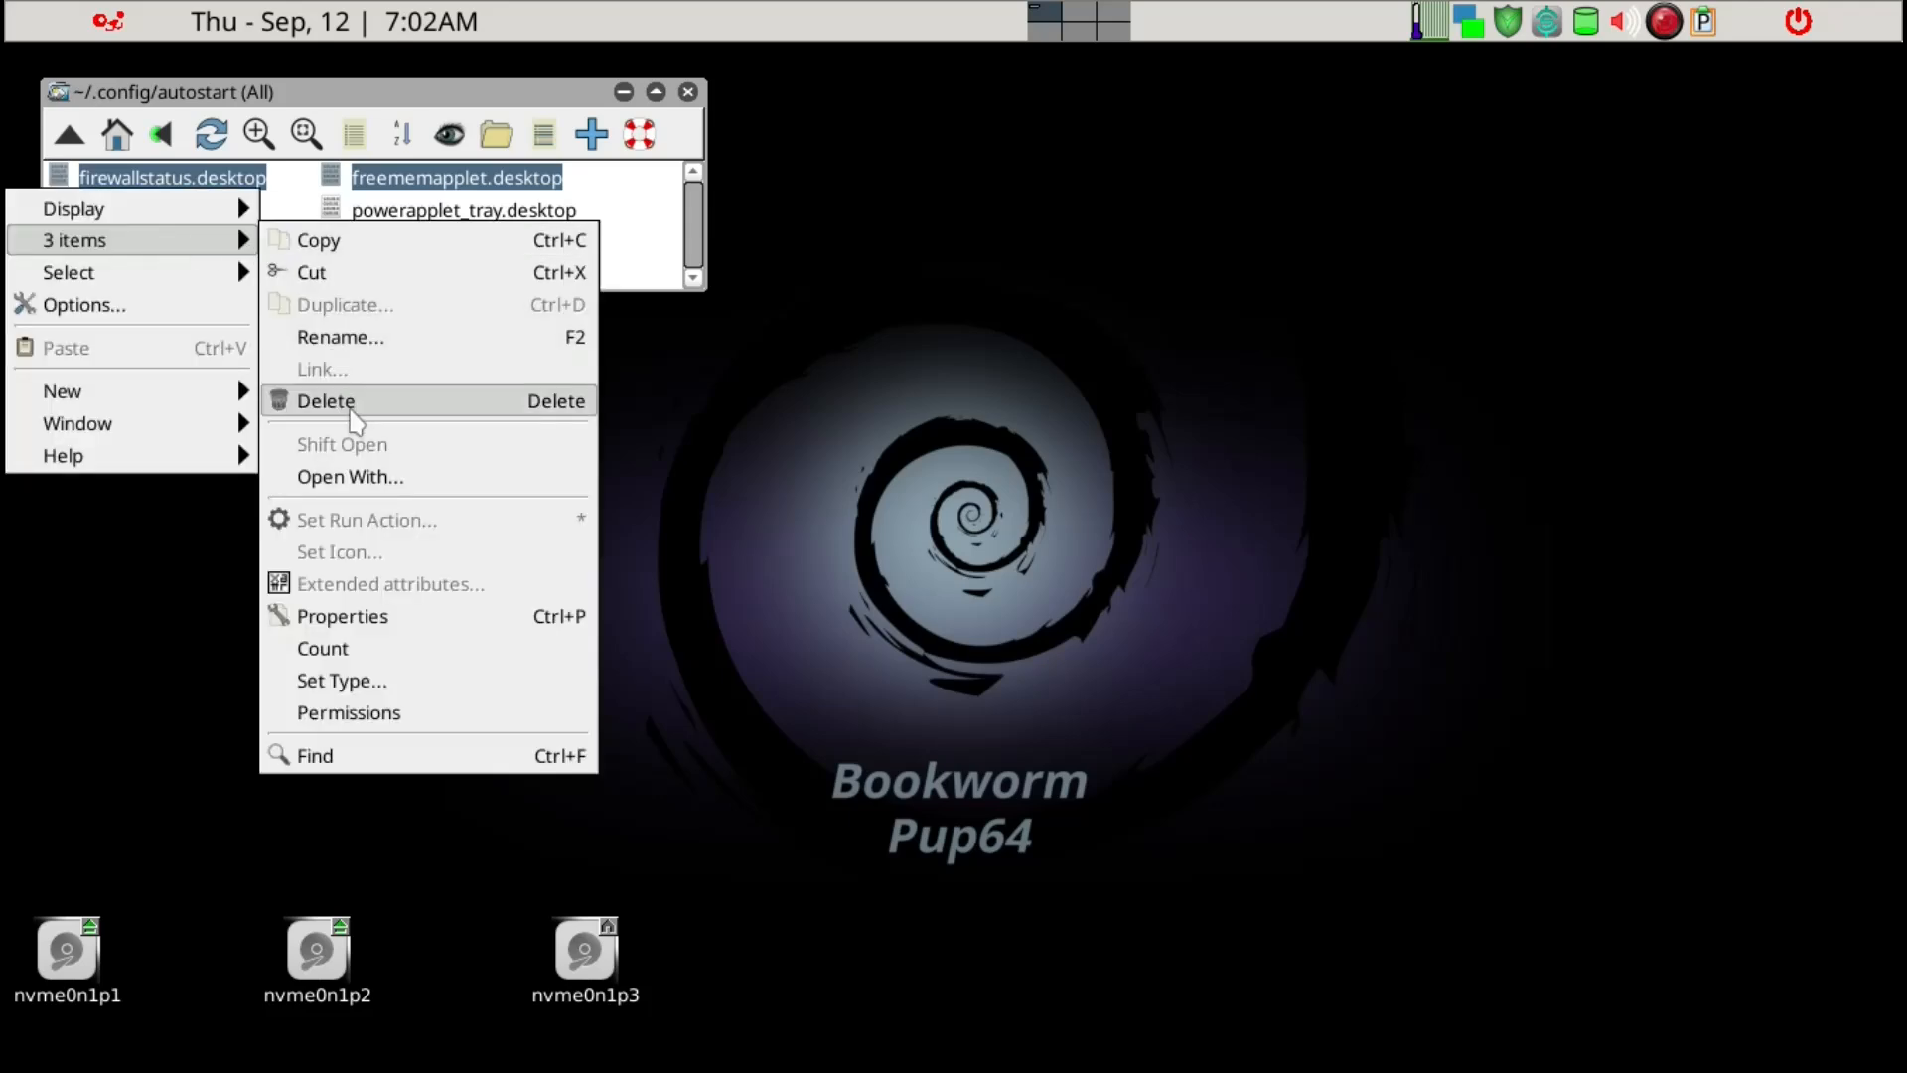
left_click(347, 401)
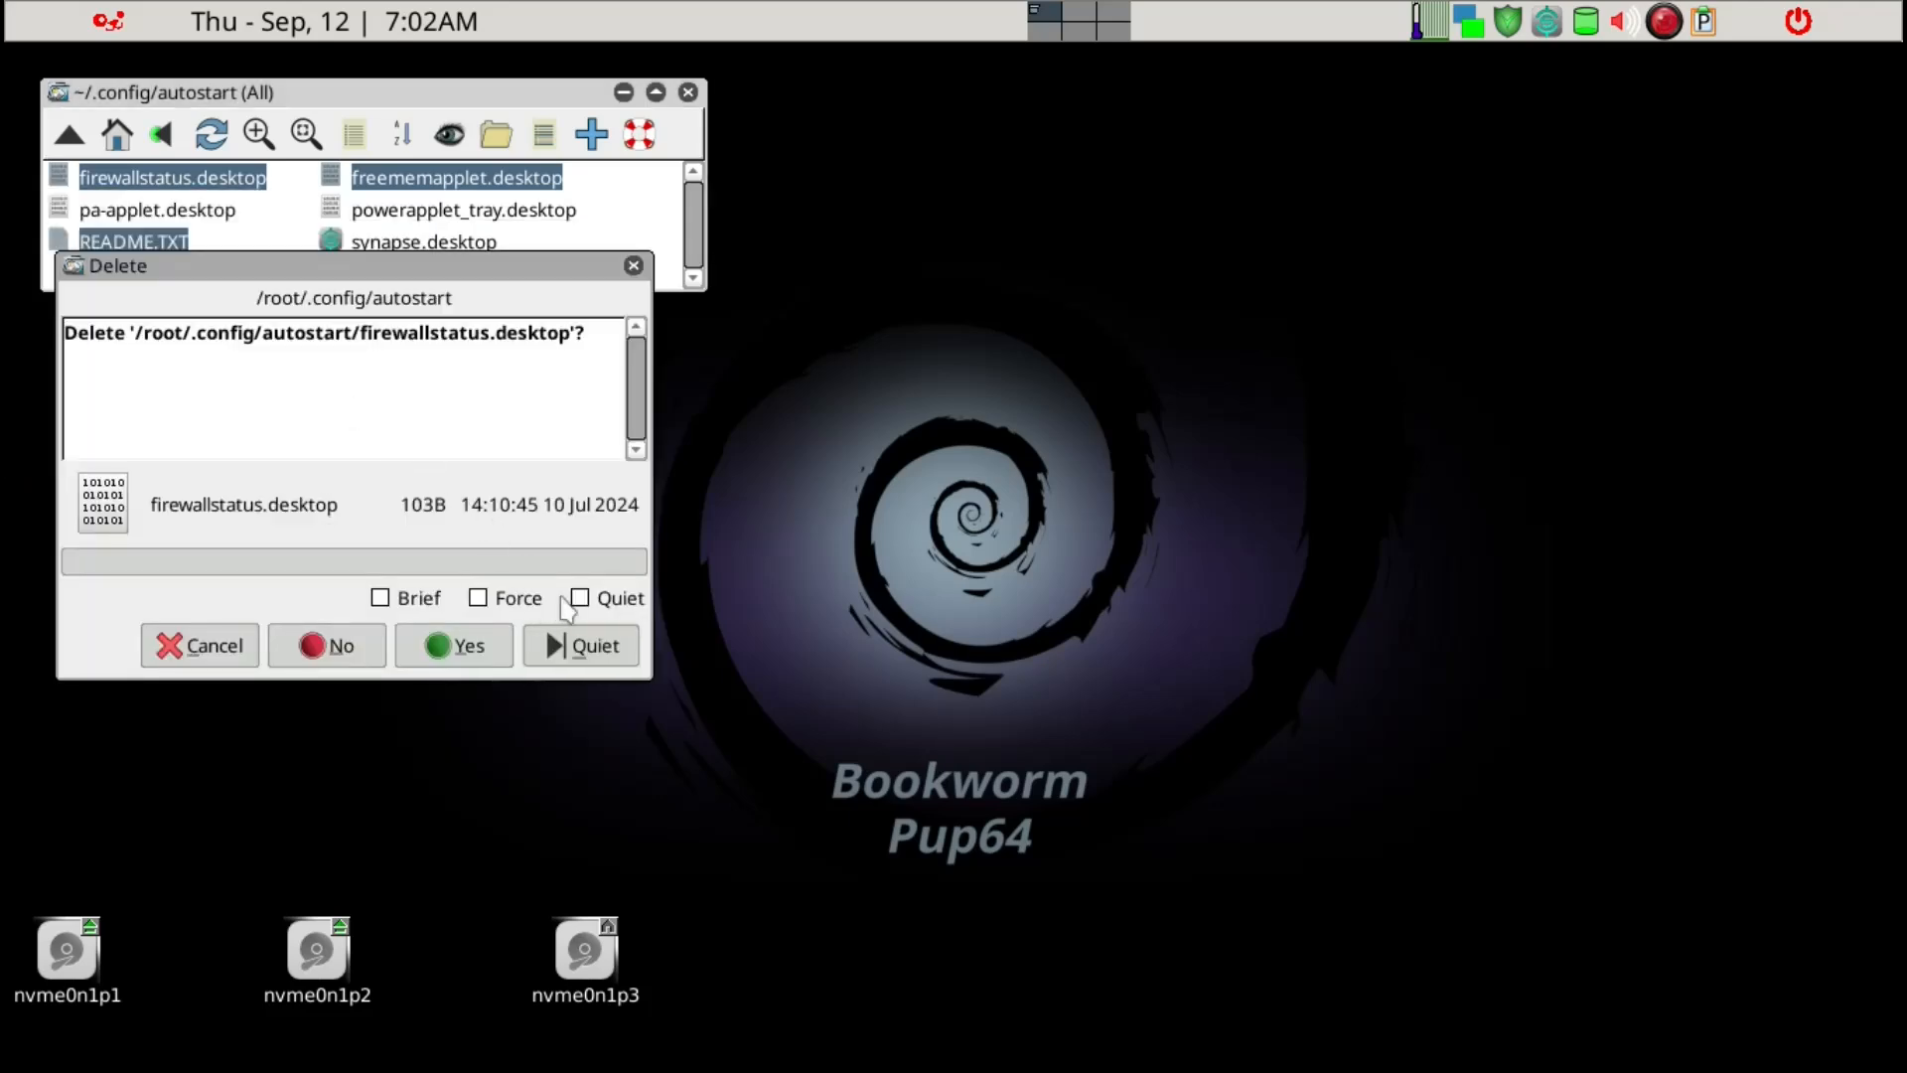
left_click(473, 657)
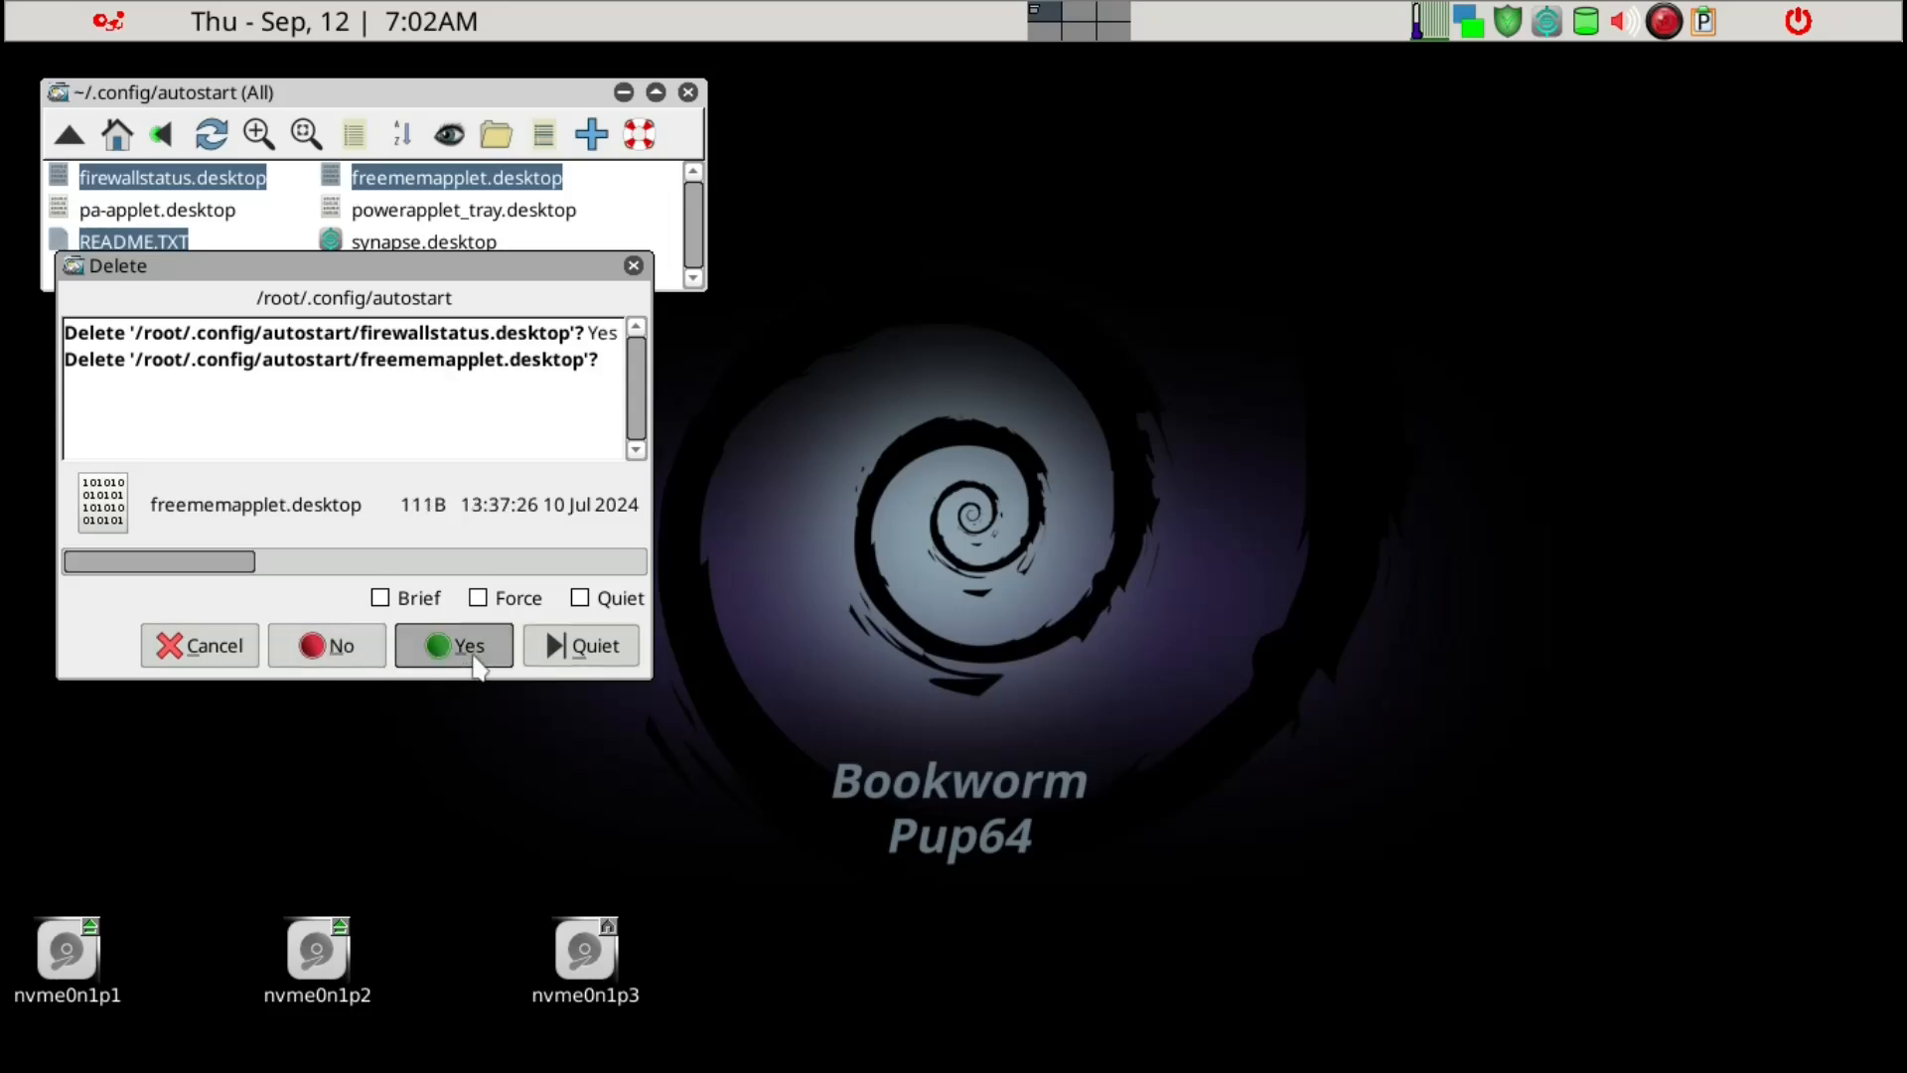
left_click(473, 657)
left_click(472, 657)
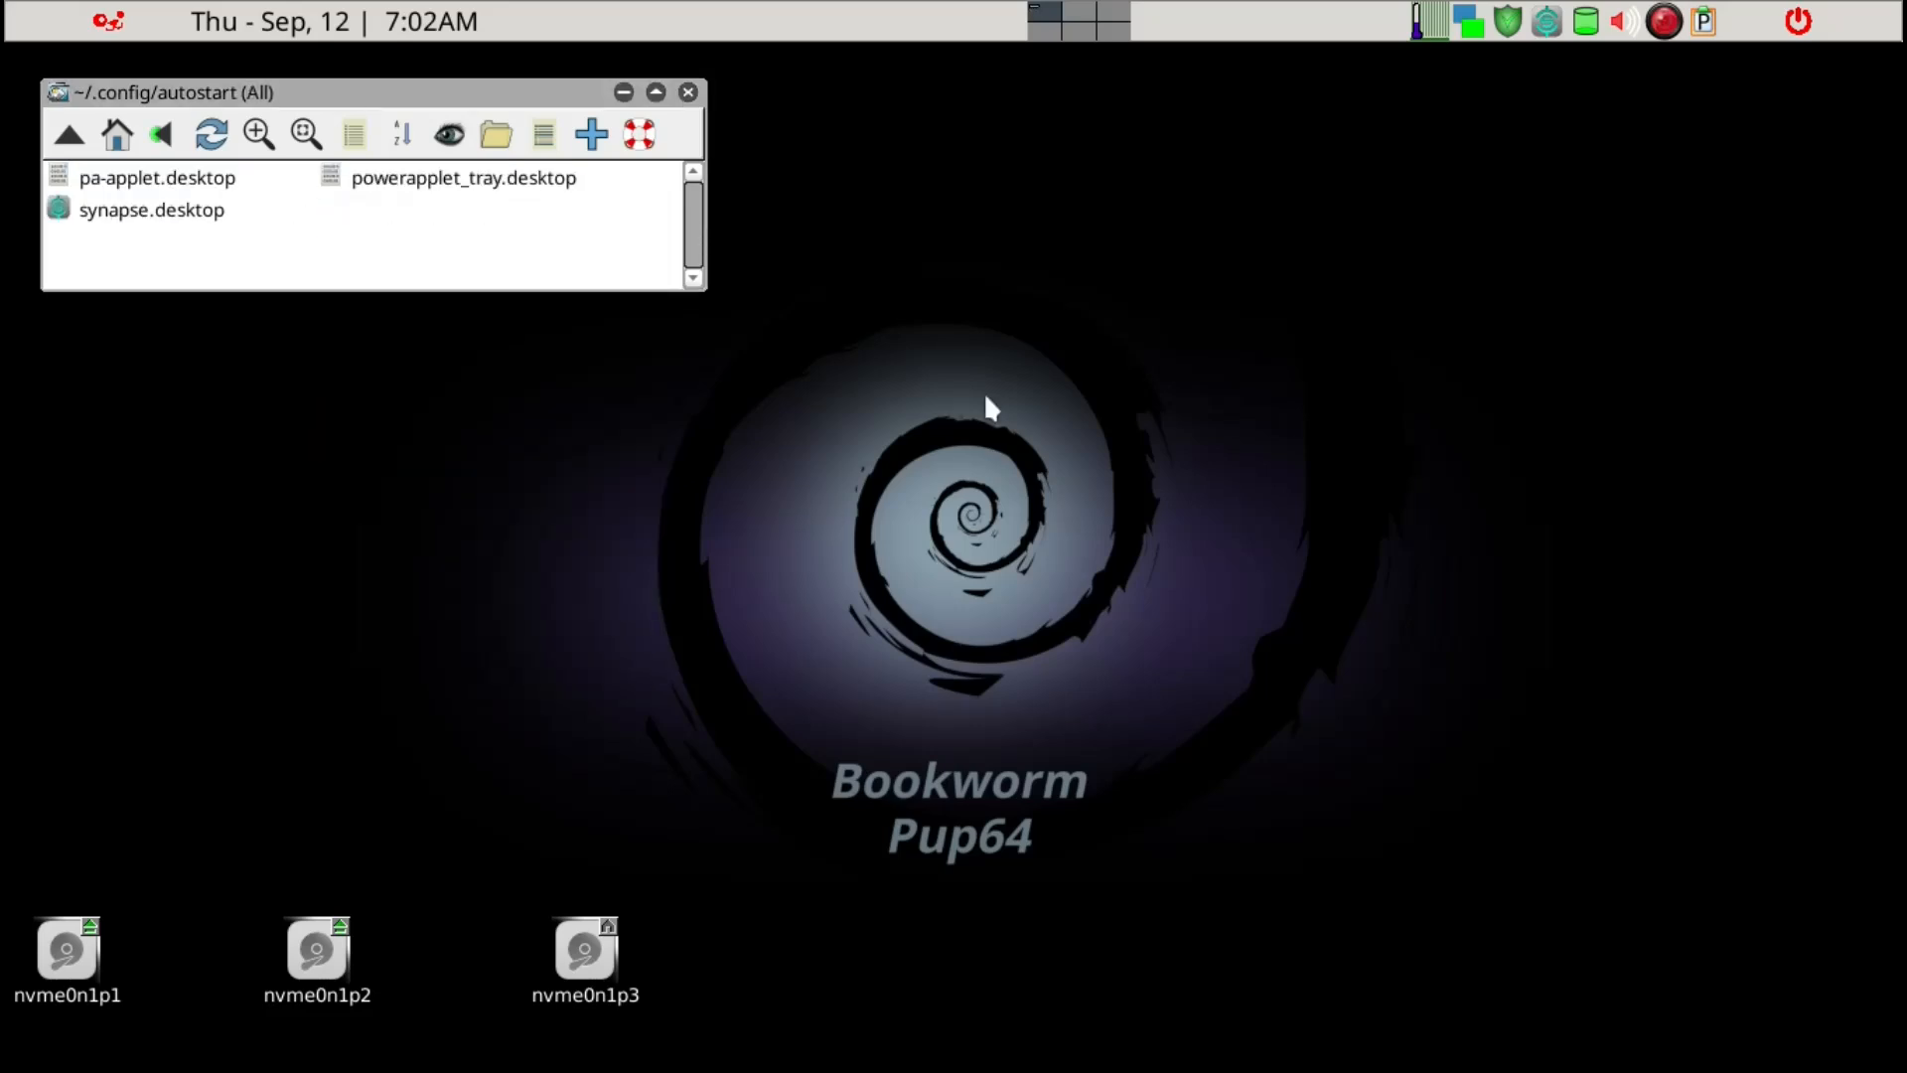
Turn off Show notification icon in the Synapse preferences, and close the settings and the file manager window.
right_click(1550, 27)
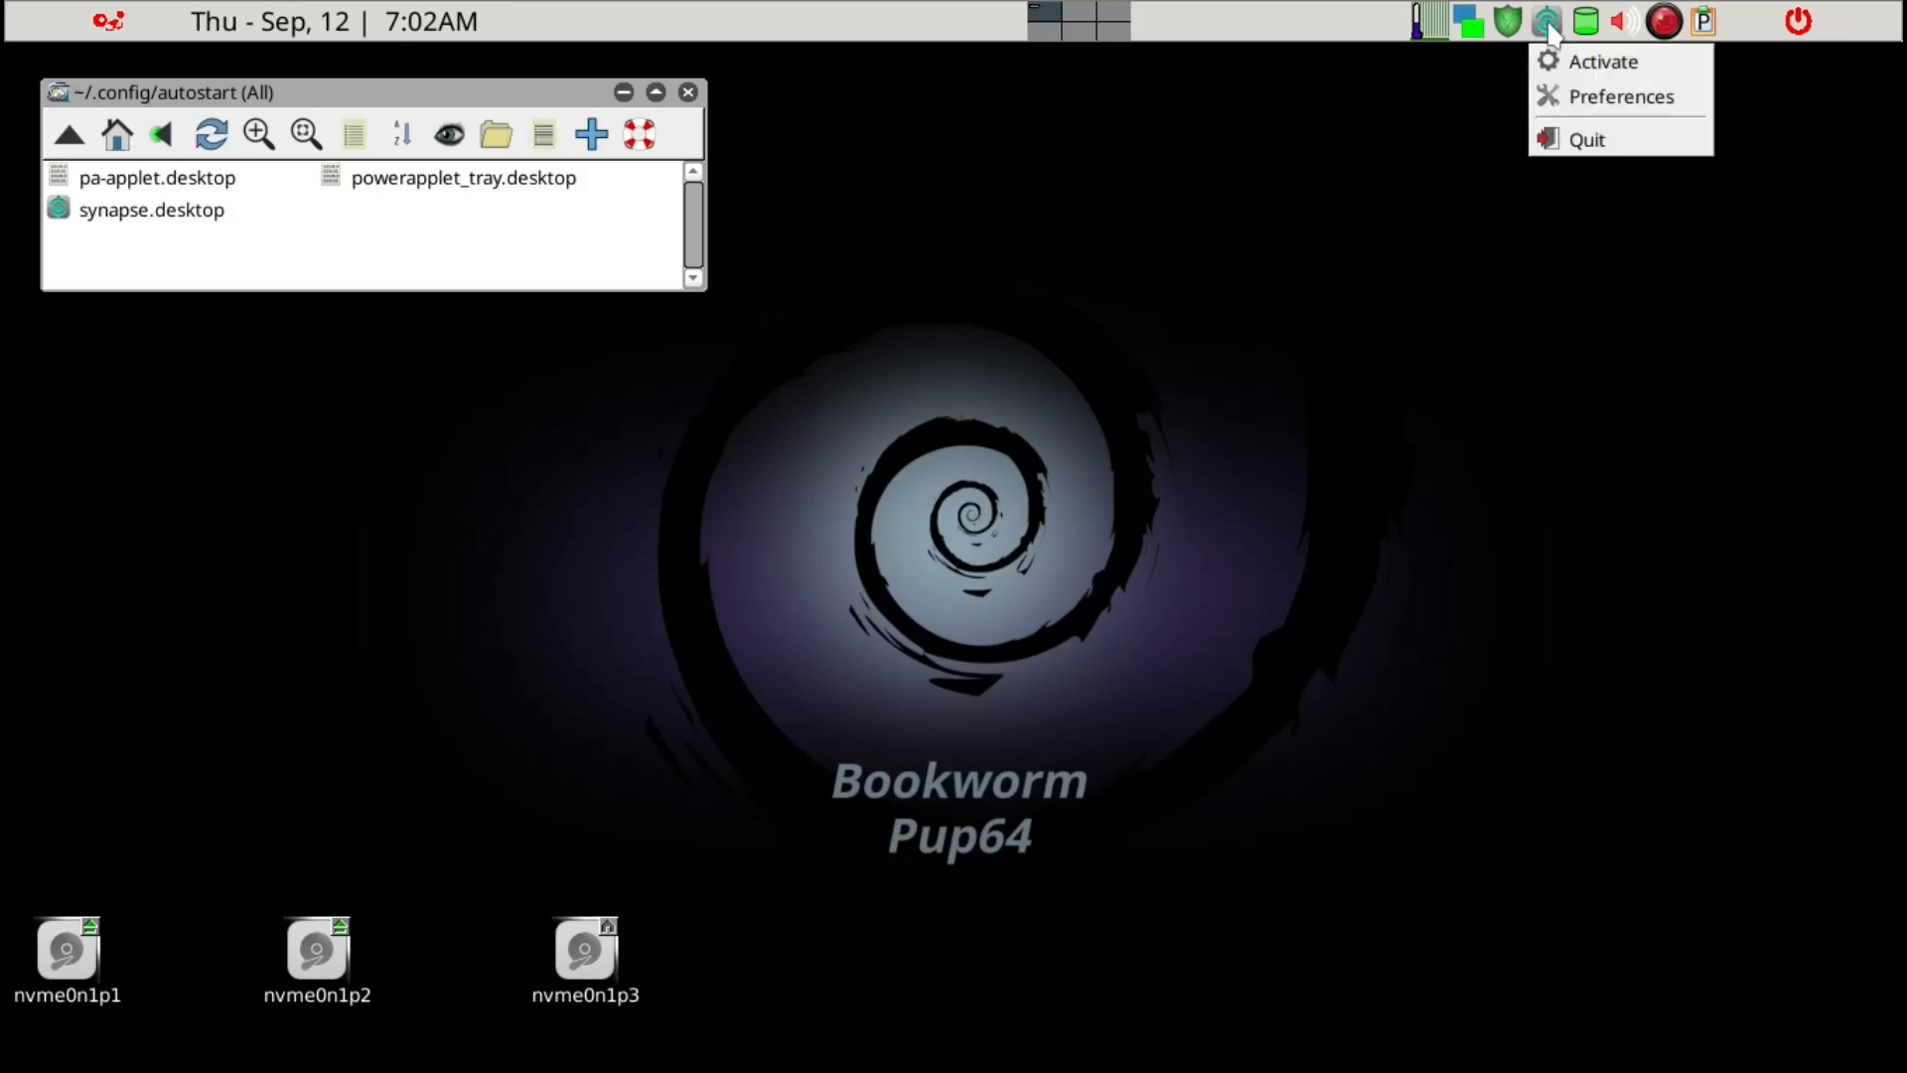
left_click(1589, 97)
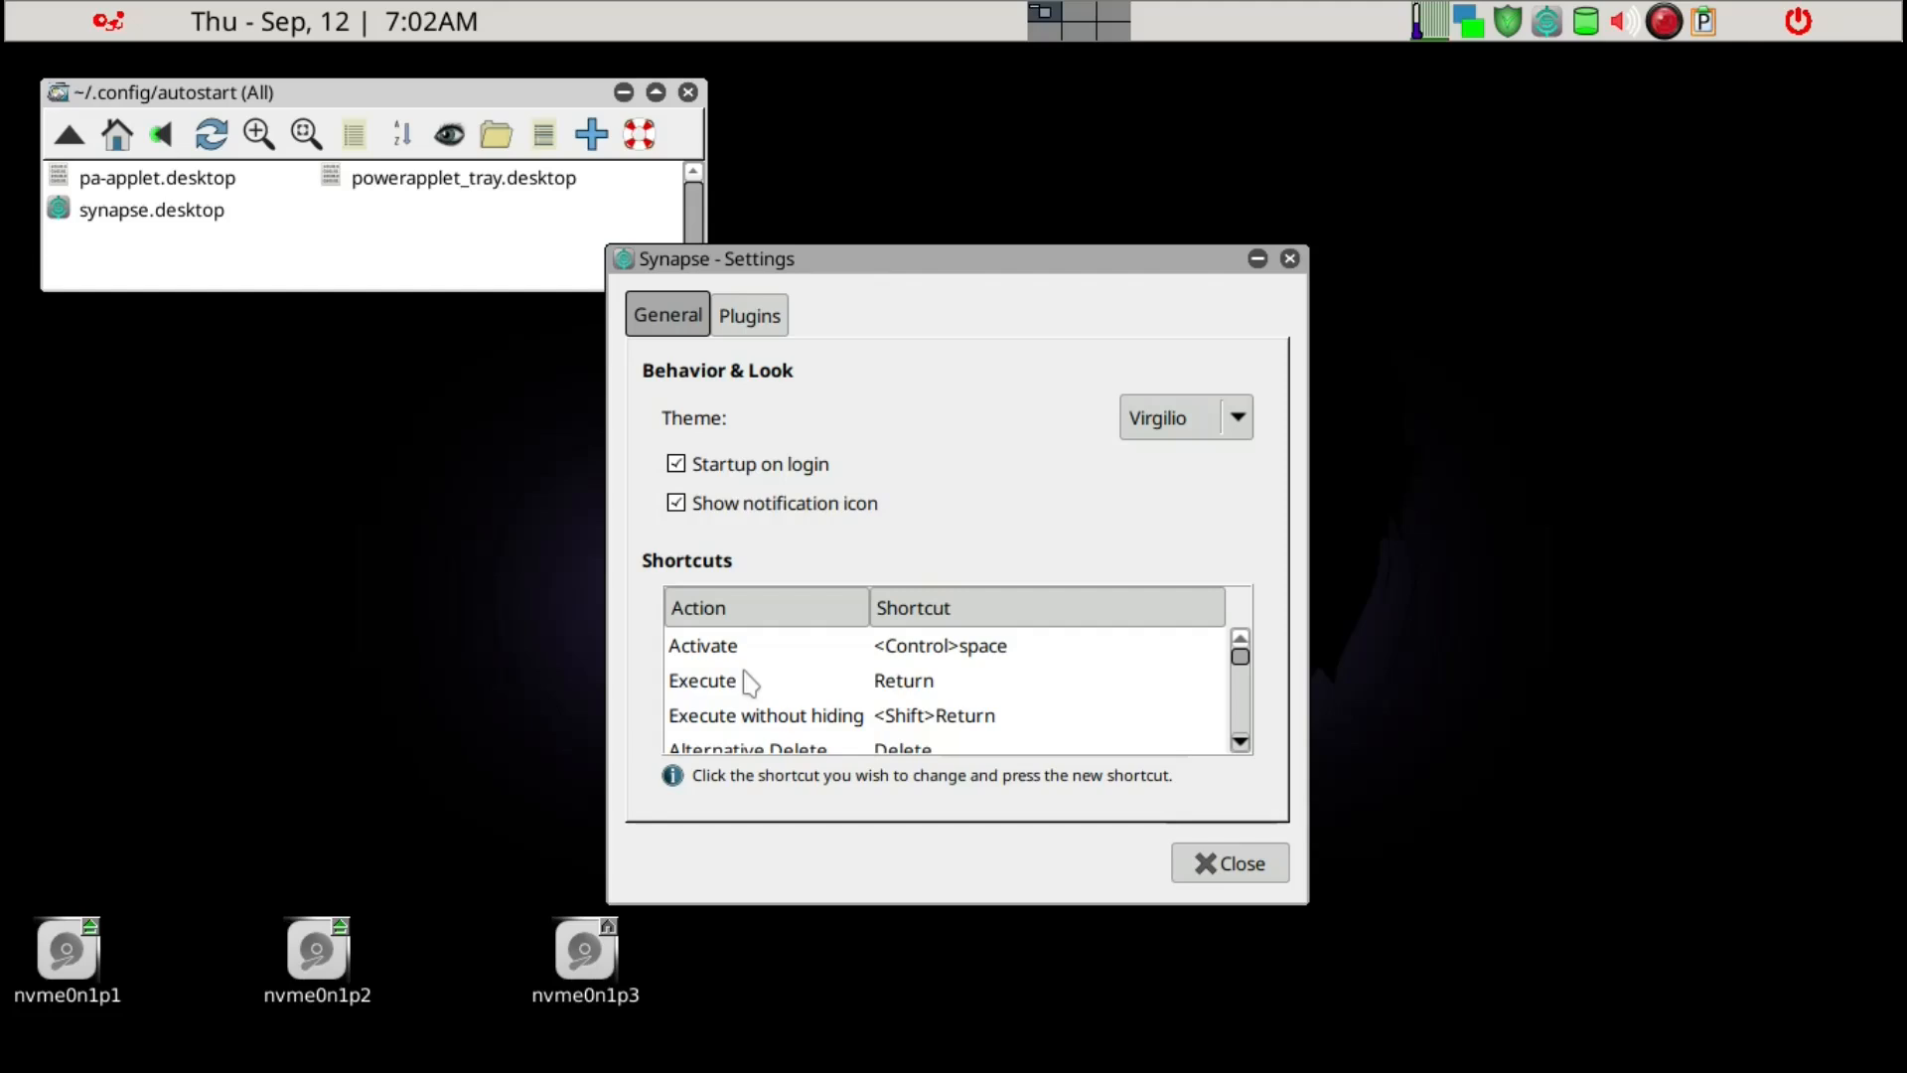
left_click(773, 514)
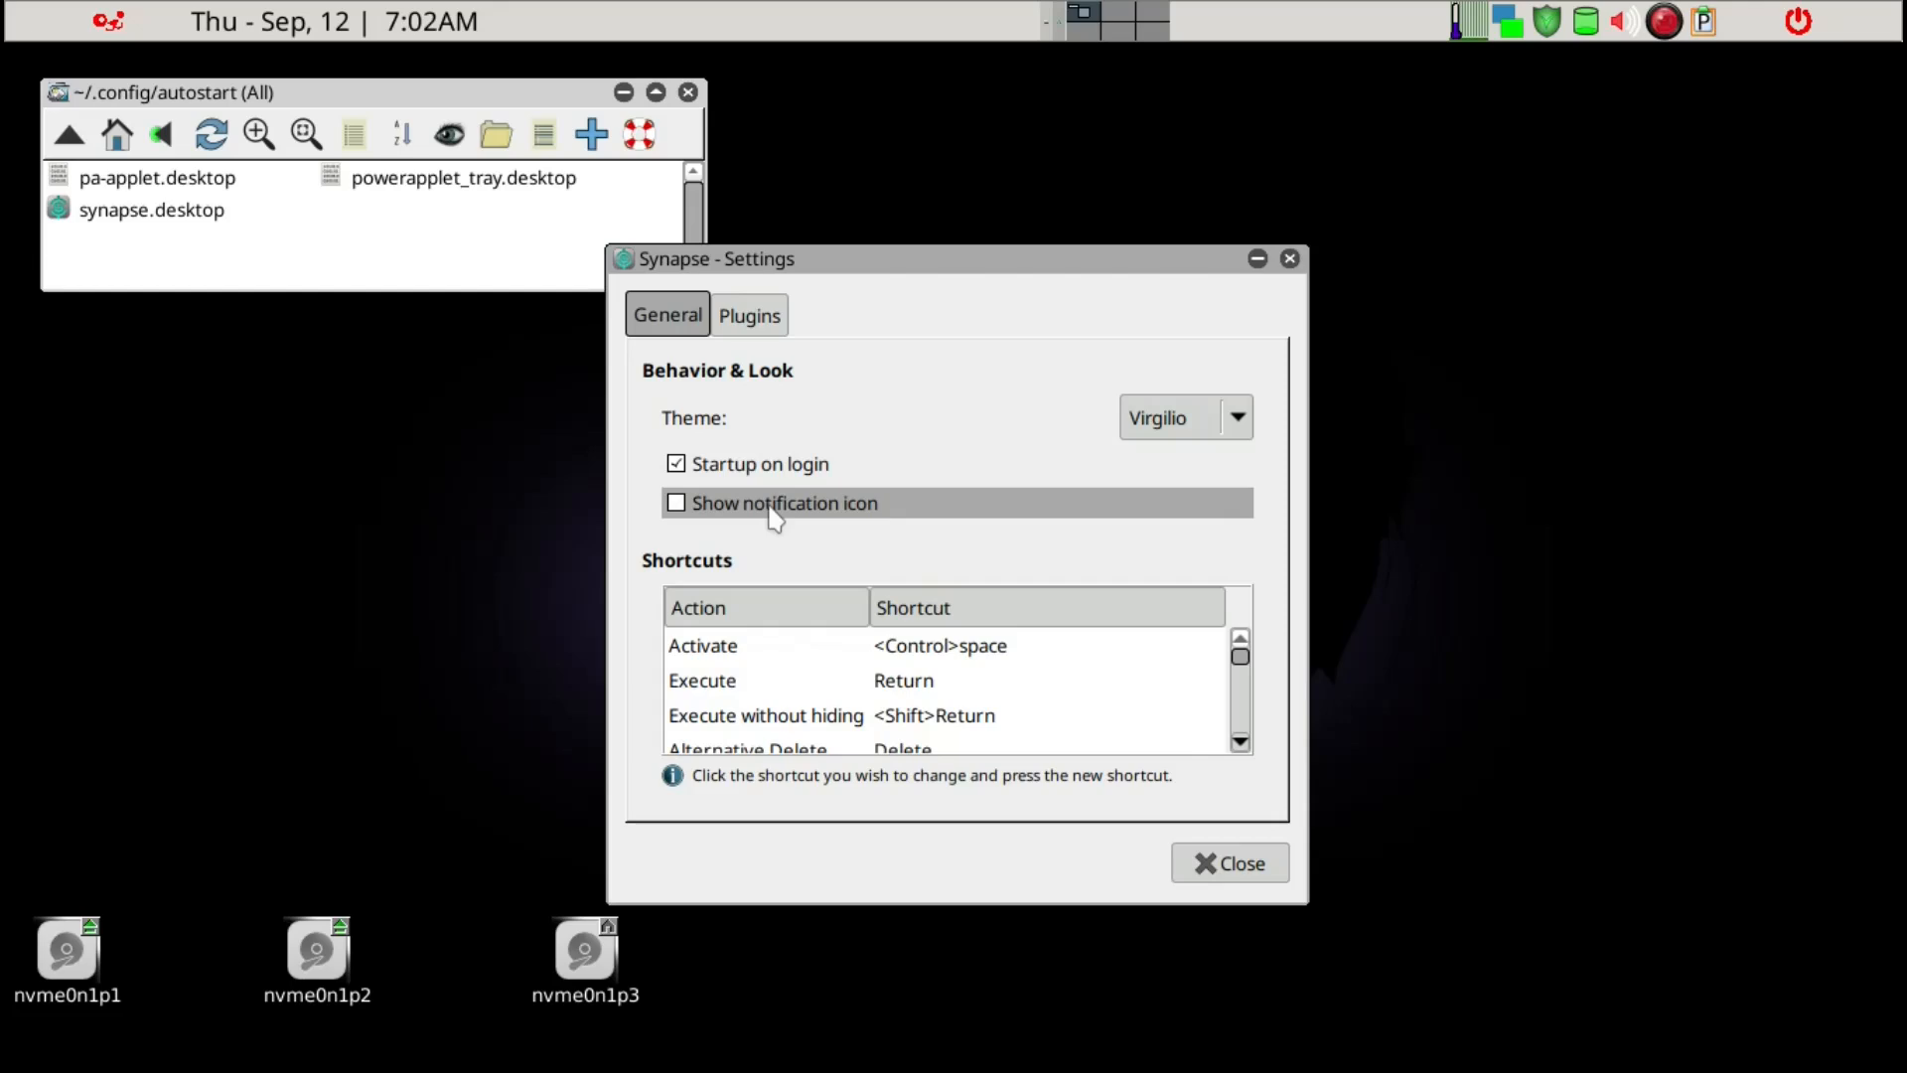
left_click(1246, 864)
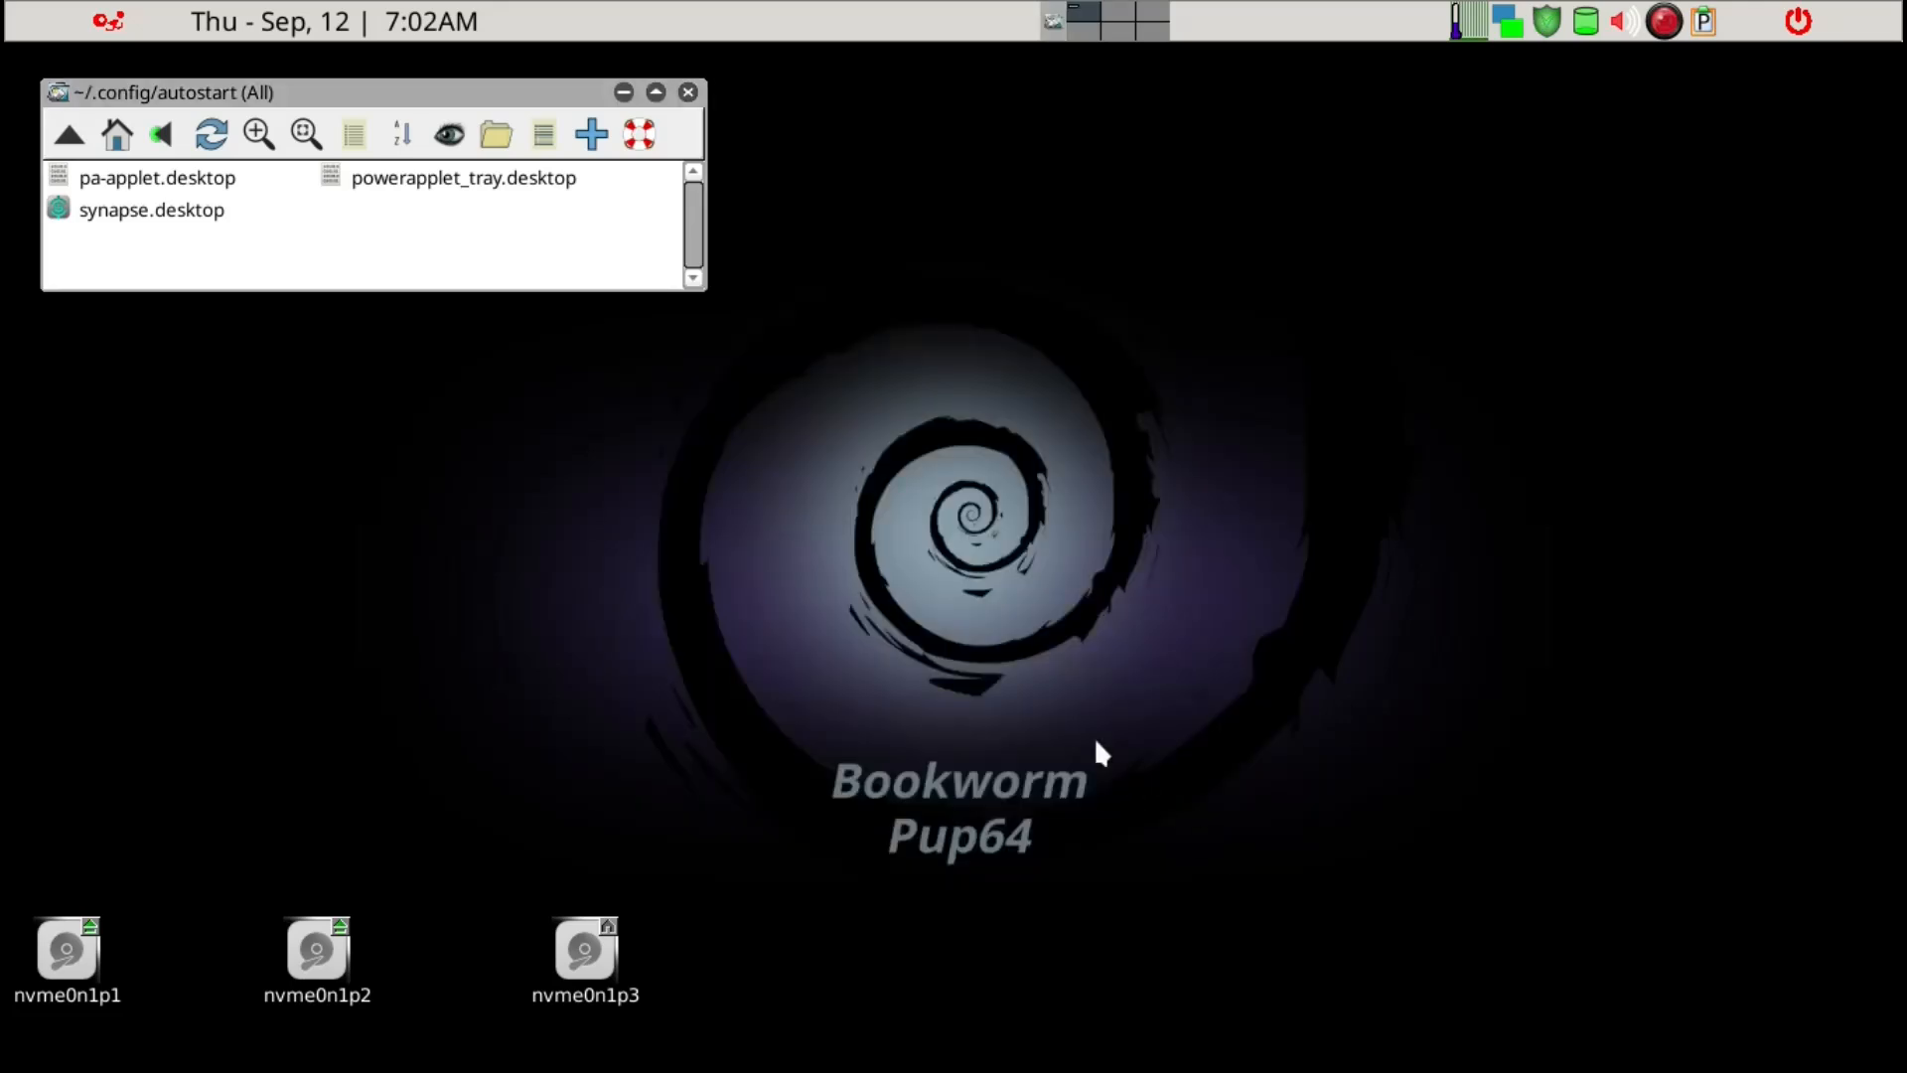
left_click(688, 92)
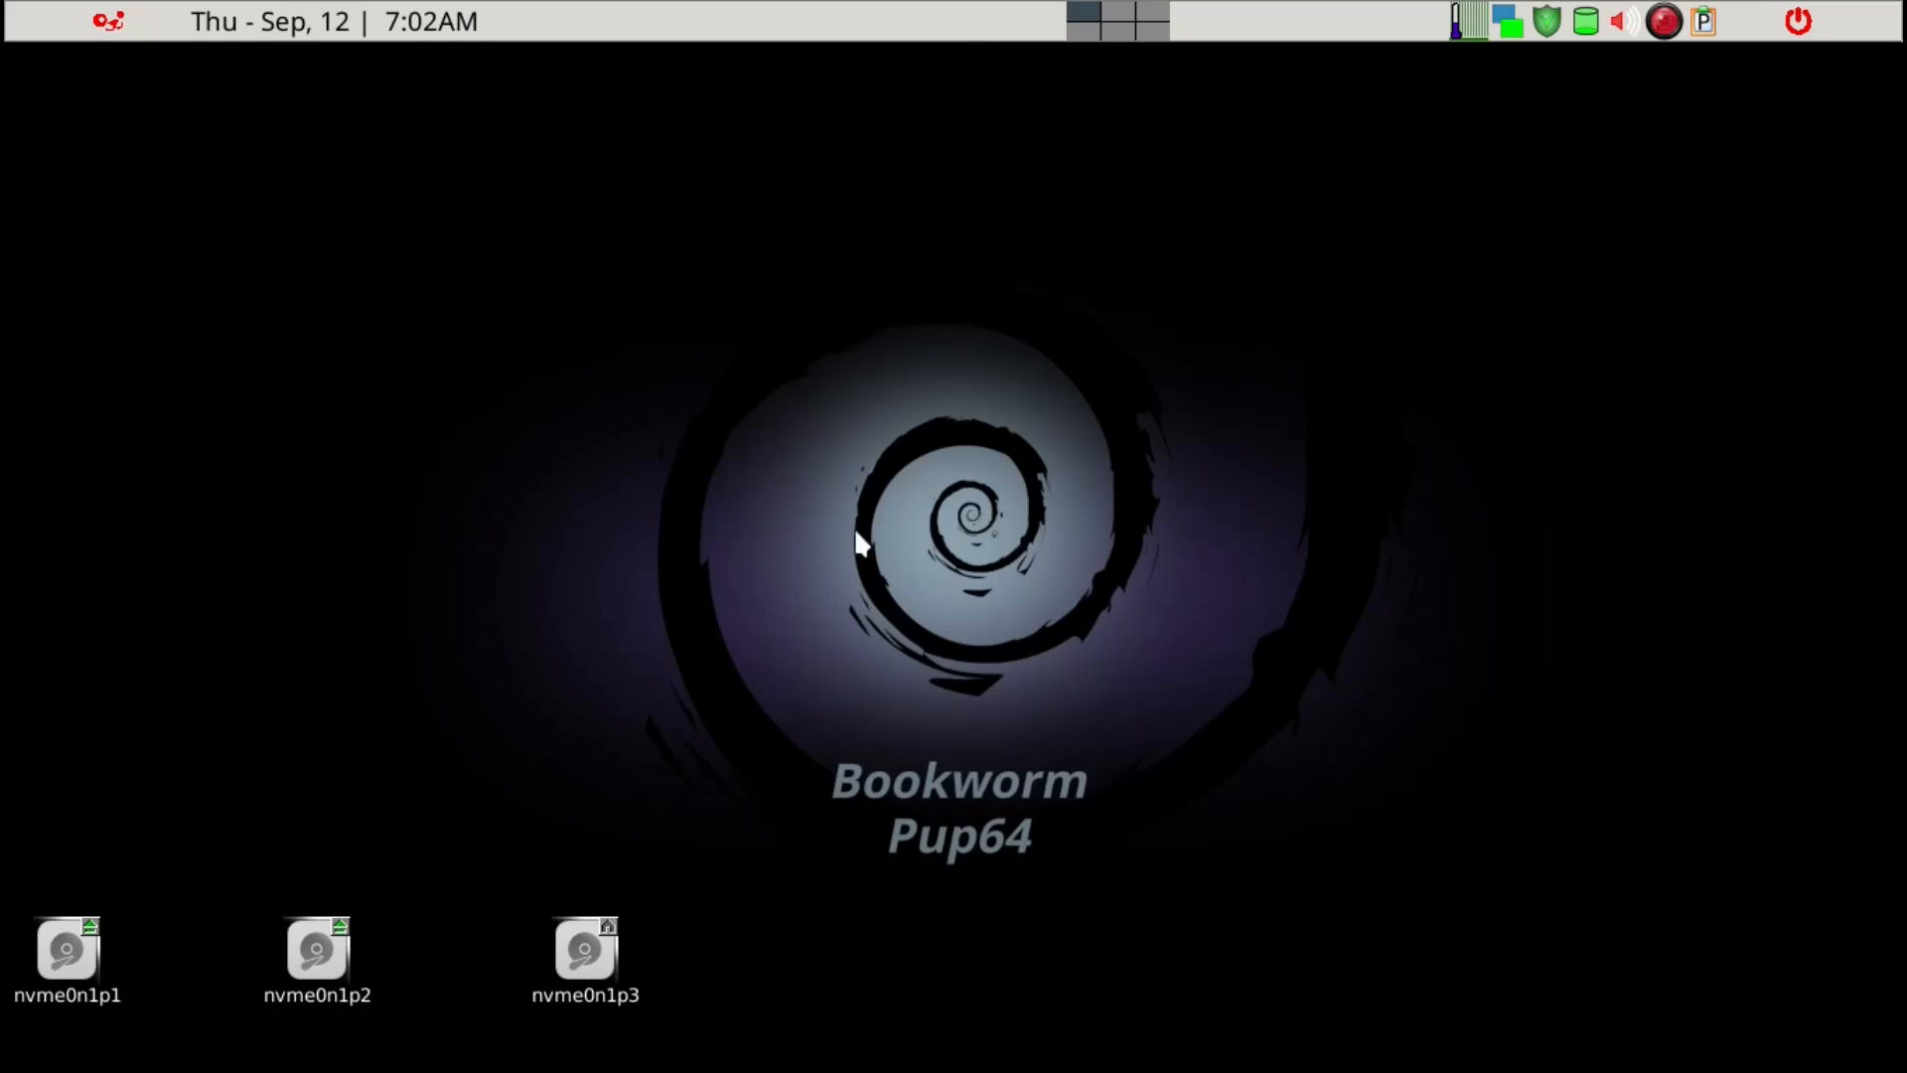
Open Geany through the application search, view the fossapup64save-3 copy of .jwmrc-tray, and switch to the /root copy.
key("ctrl+space")
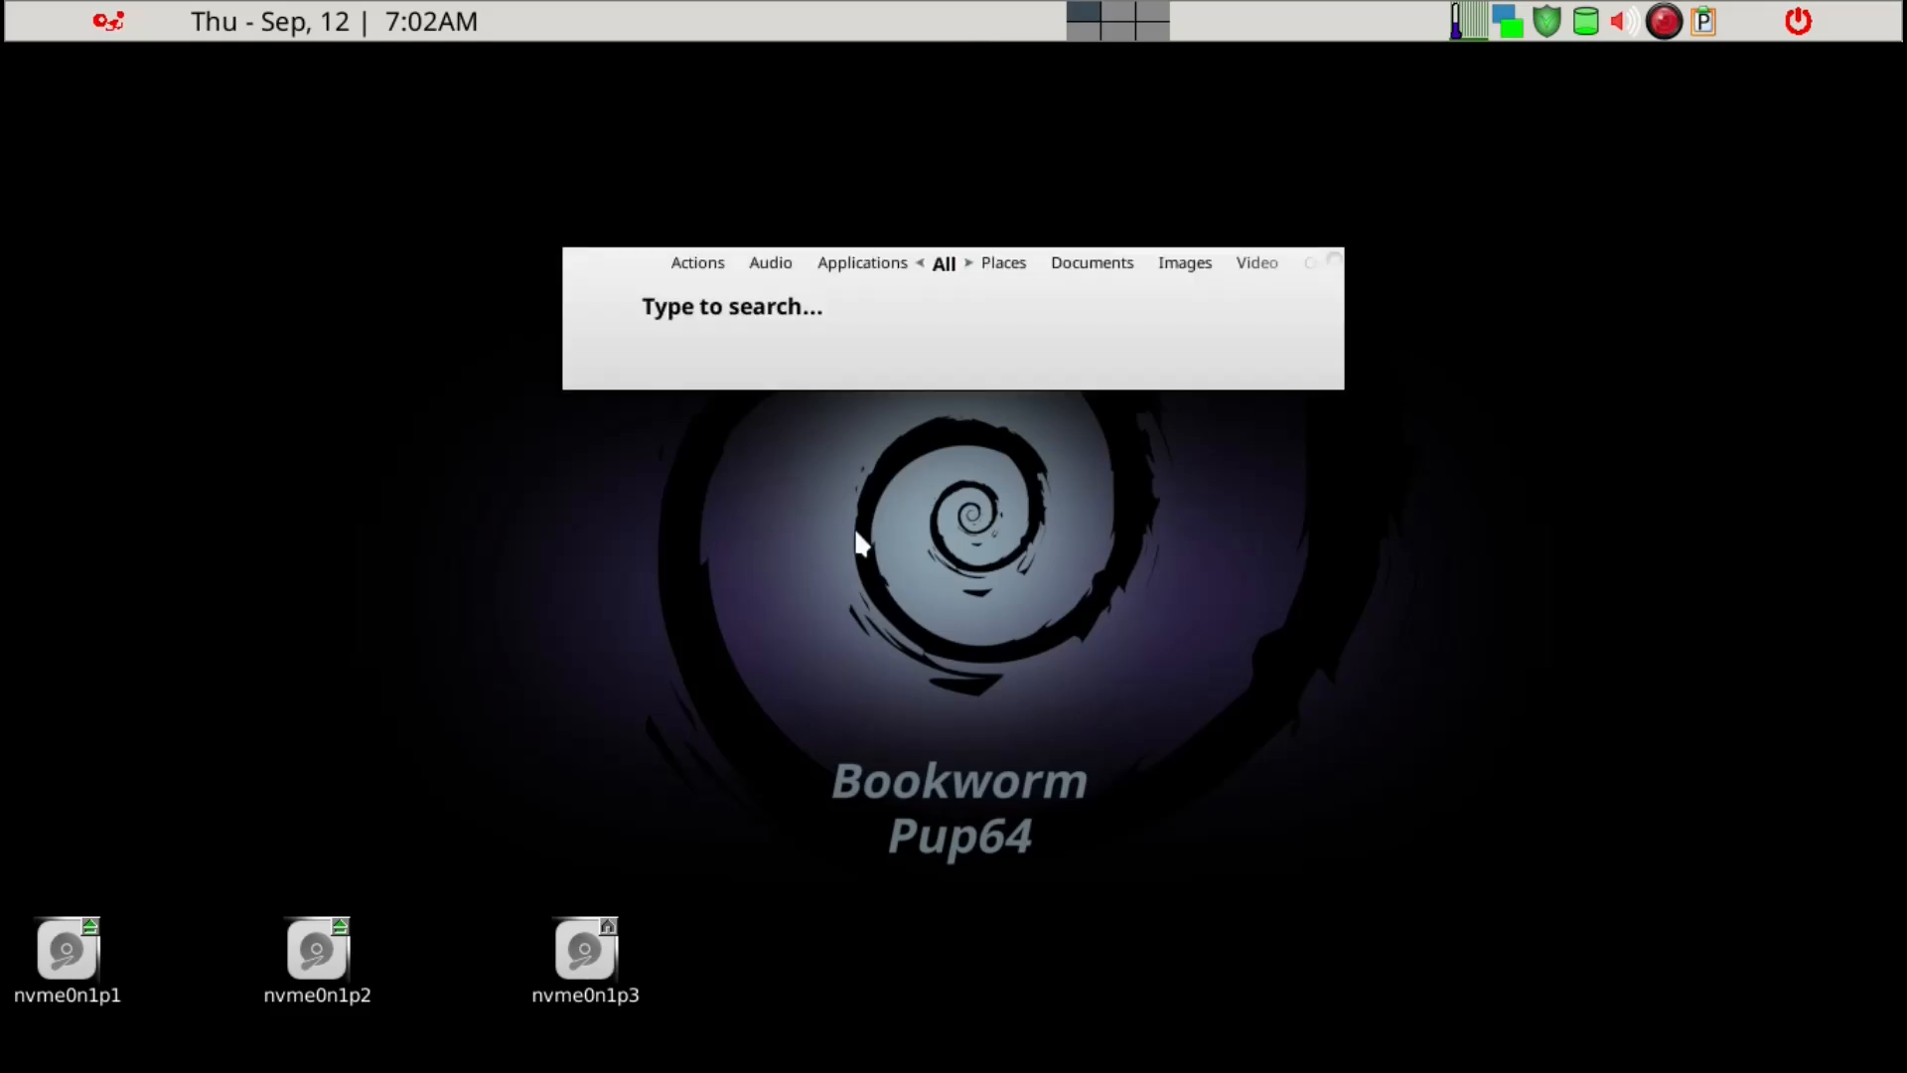
type("gean")
key("Return")
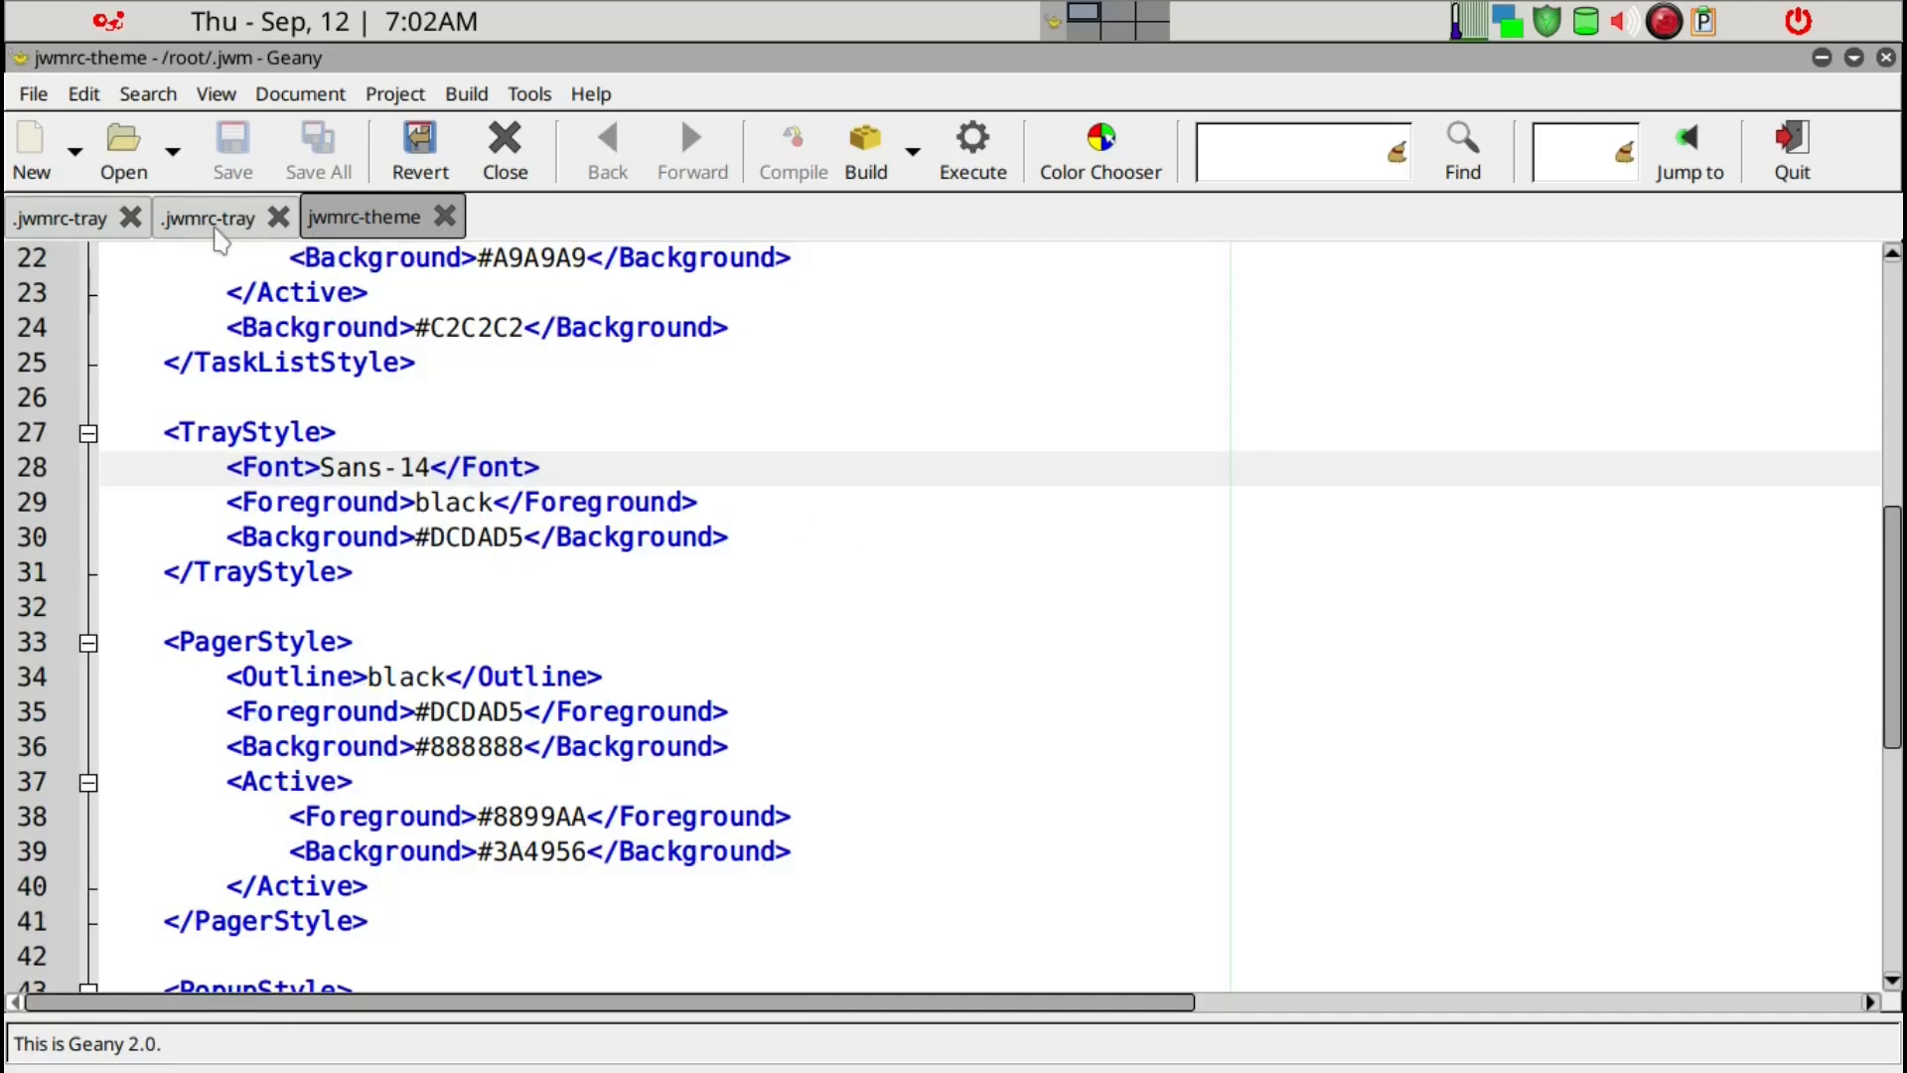
left_click(214, 230)
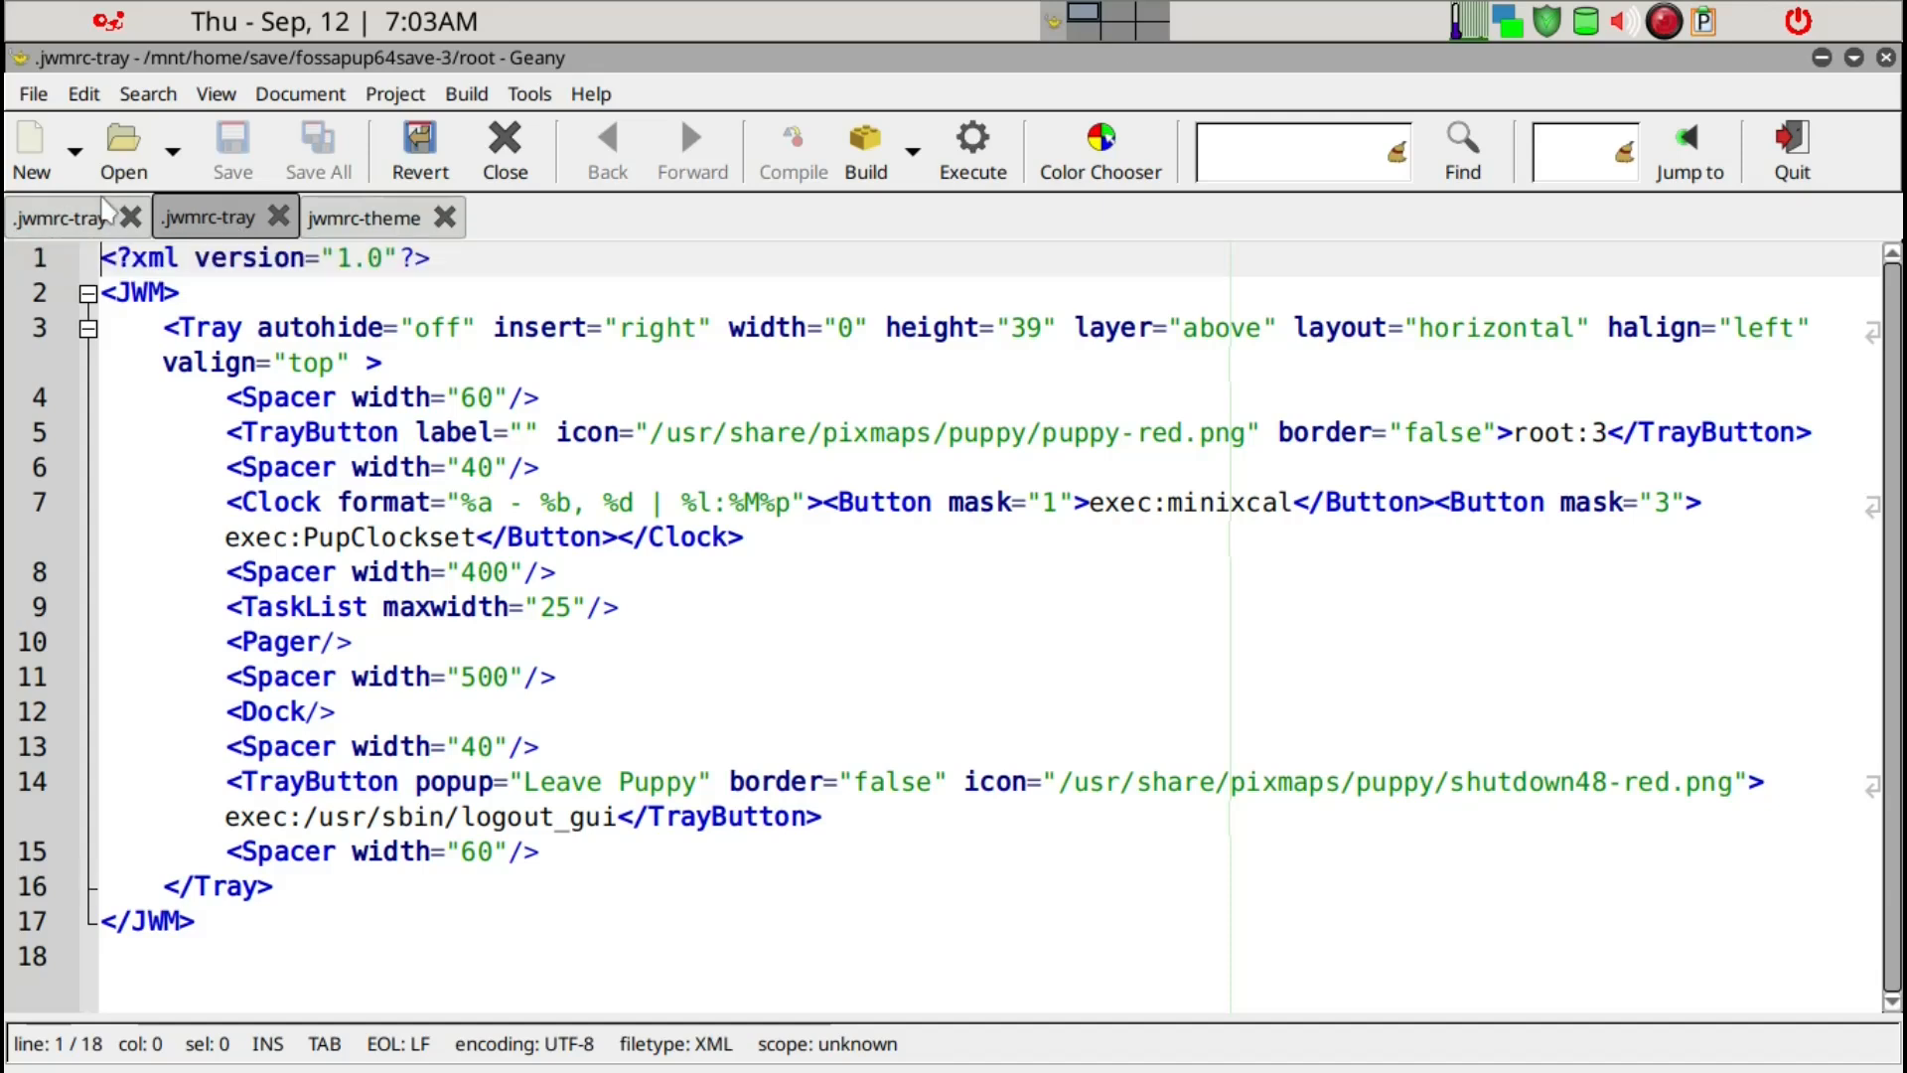
left_click(70, 228)
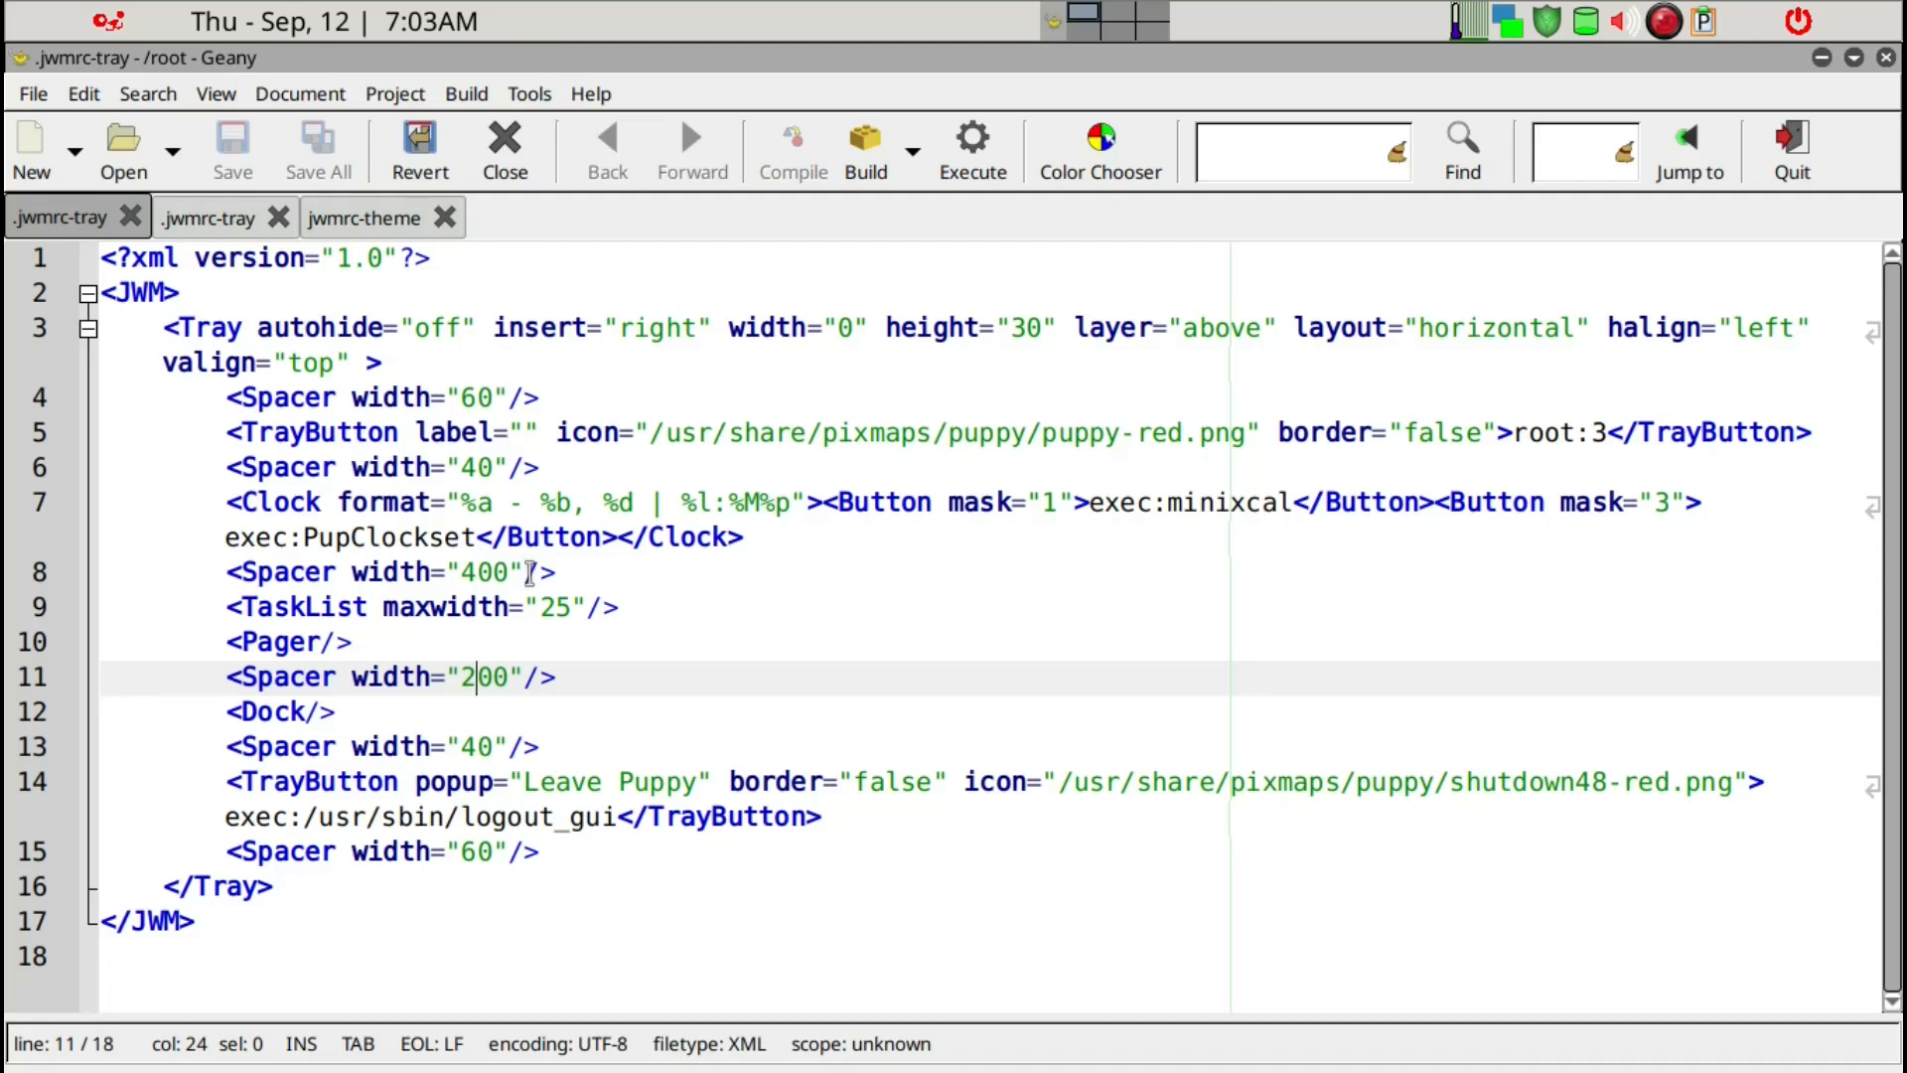
Set the spacer before the TaskList to width 200 and the one after the Pager to 300 in /root/.jwmrc-tray, and save.
left_click(477, 572)
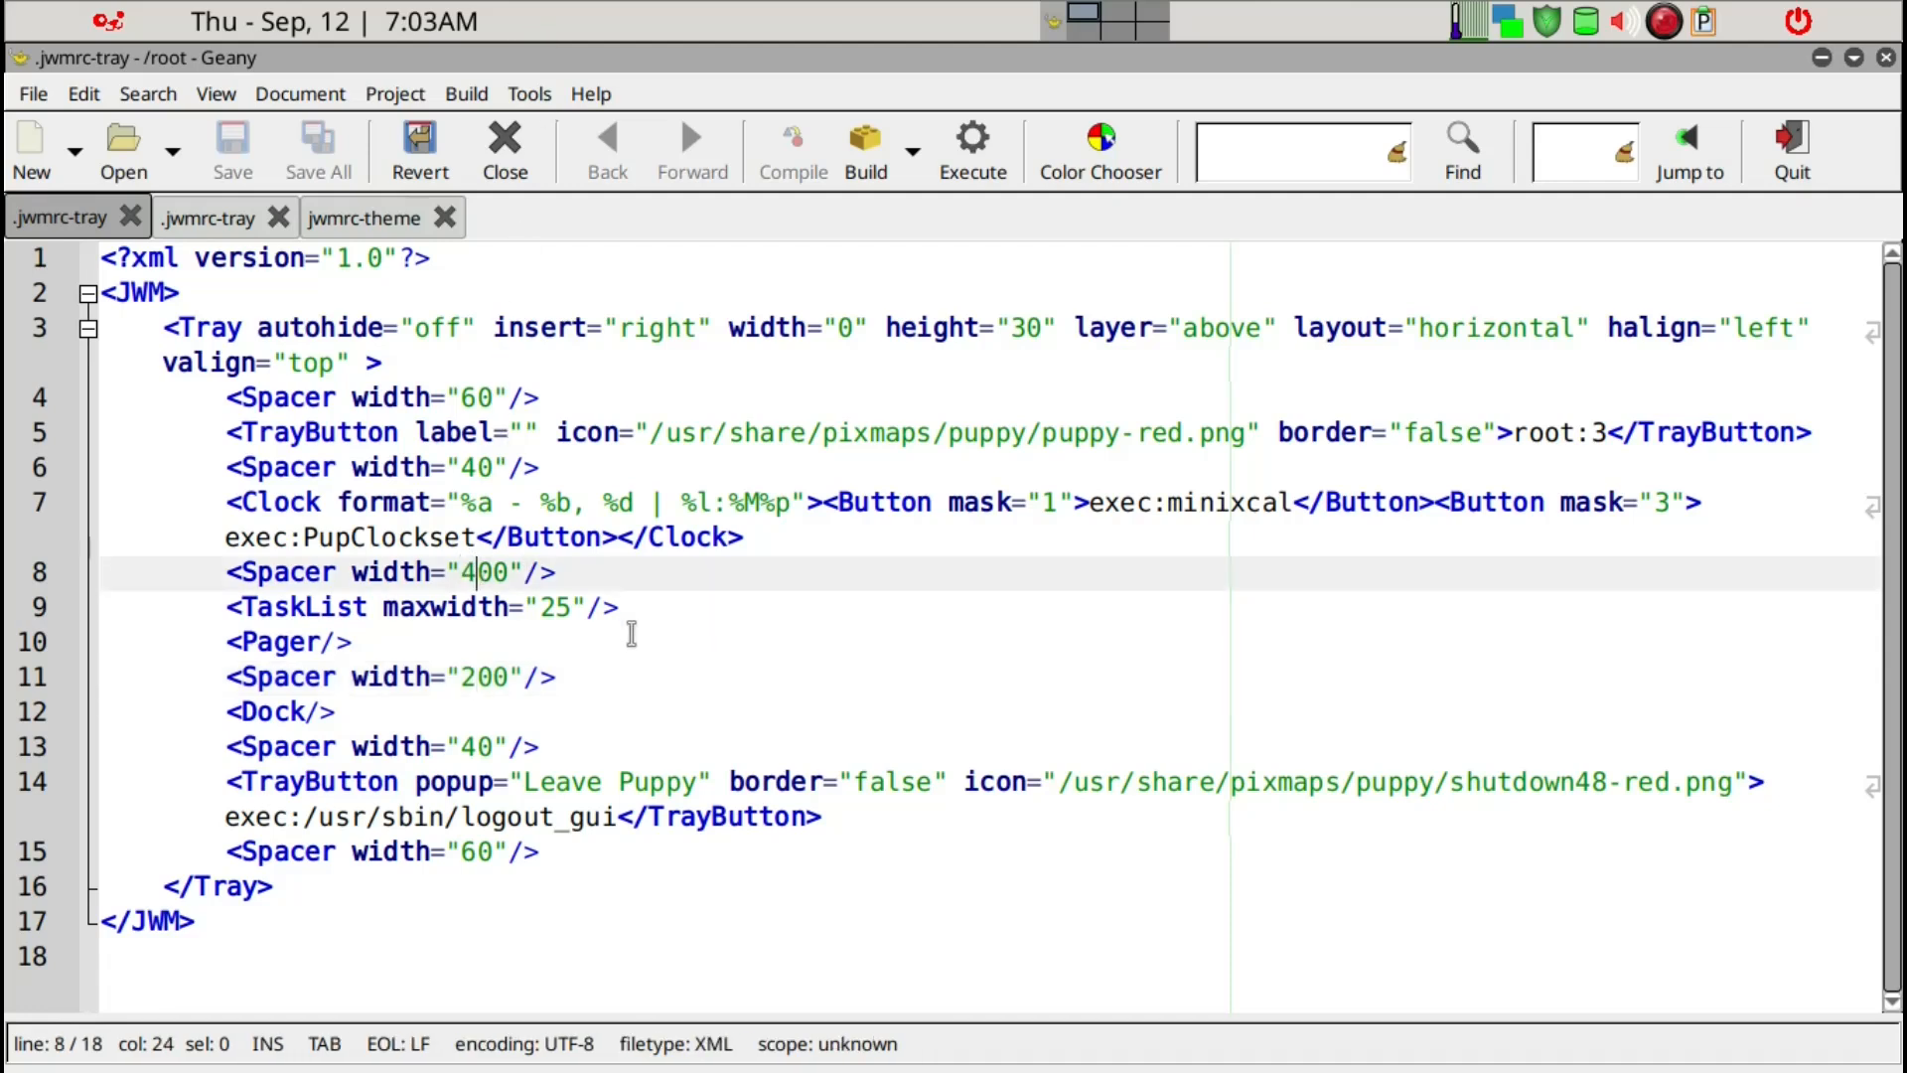
key("BackSpace")
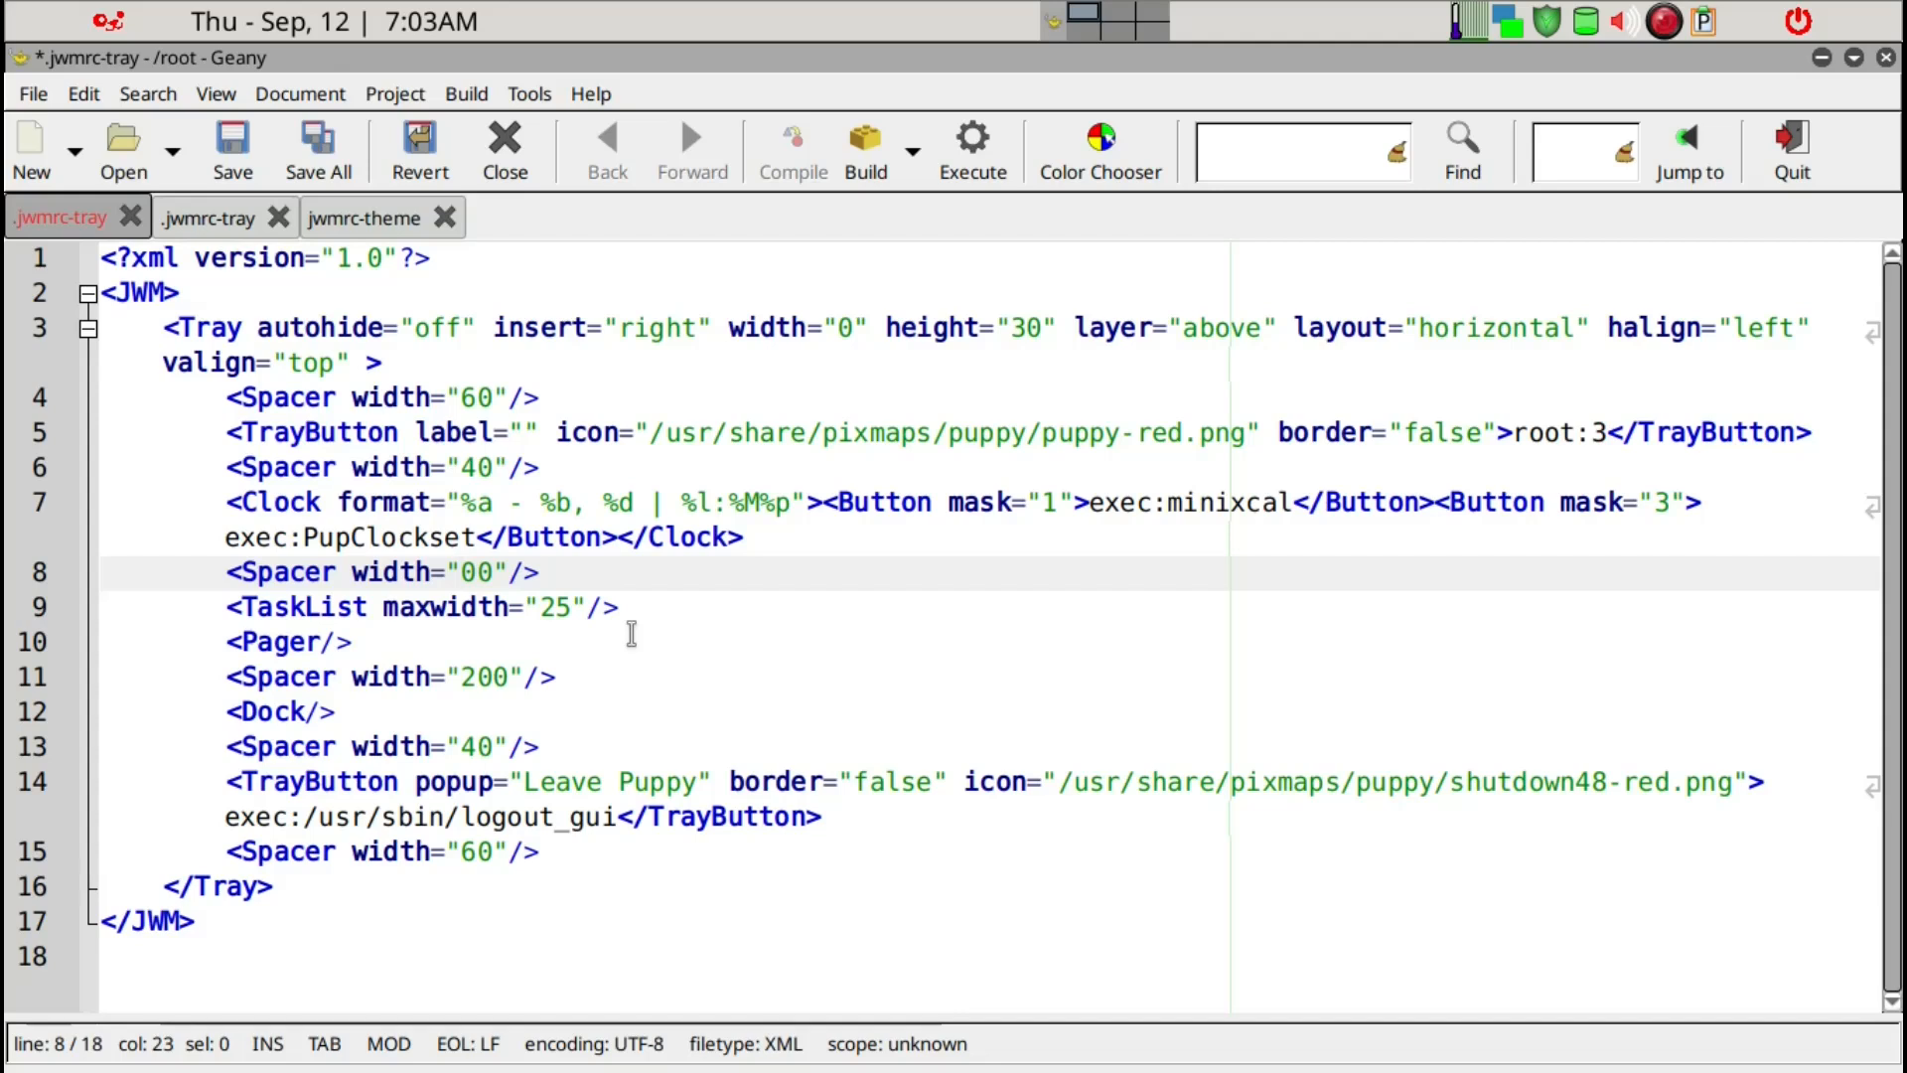
type("2")
left_click(481, 677)
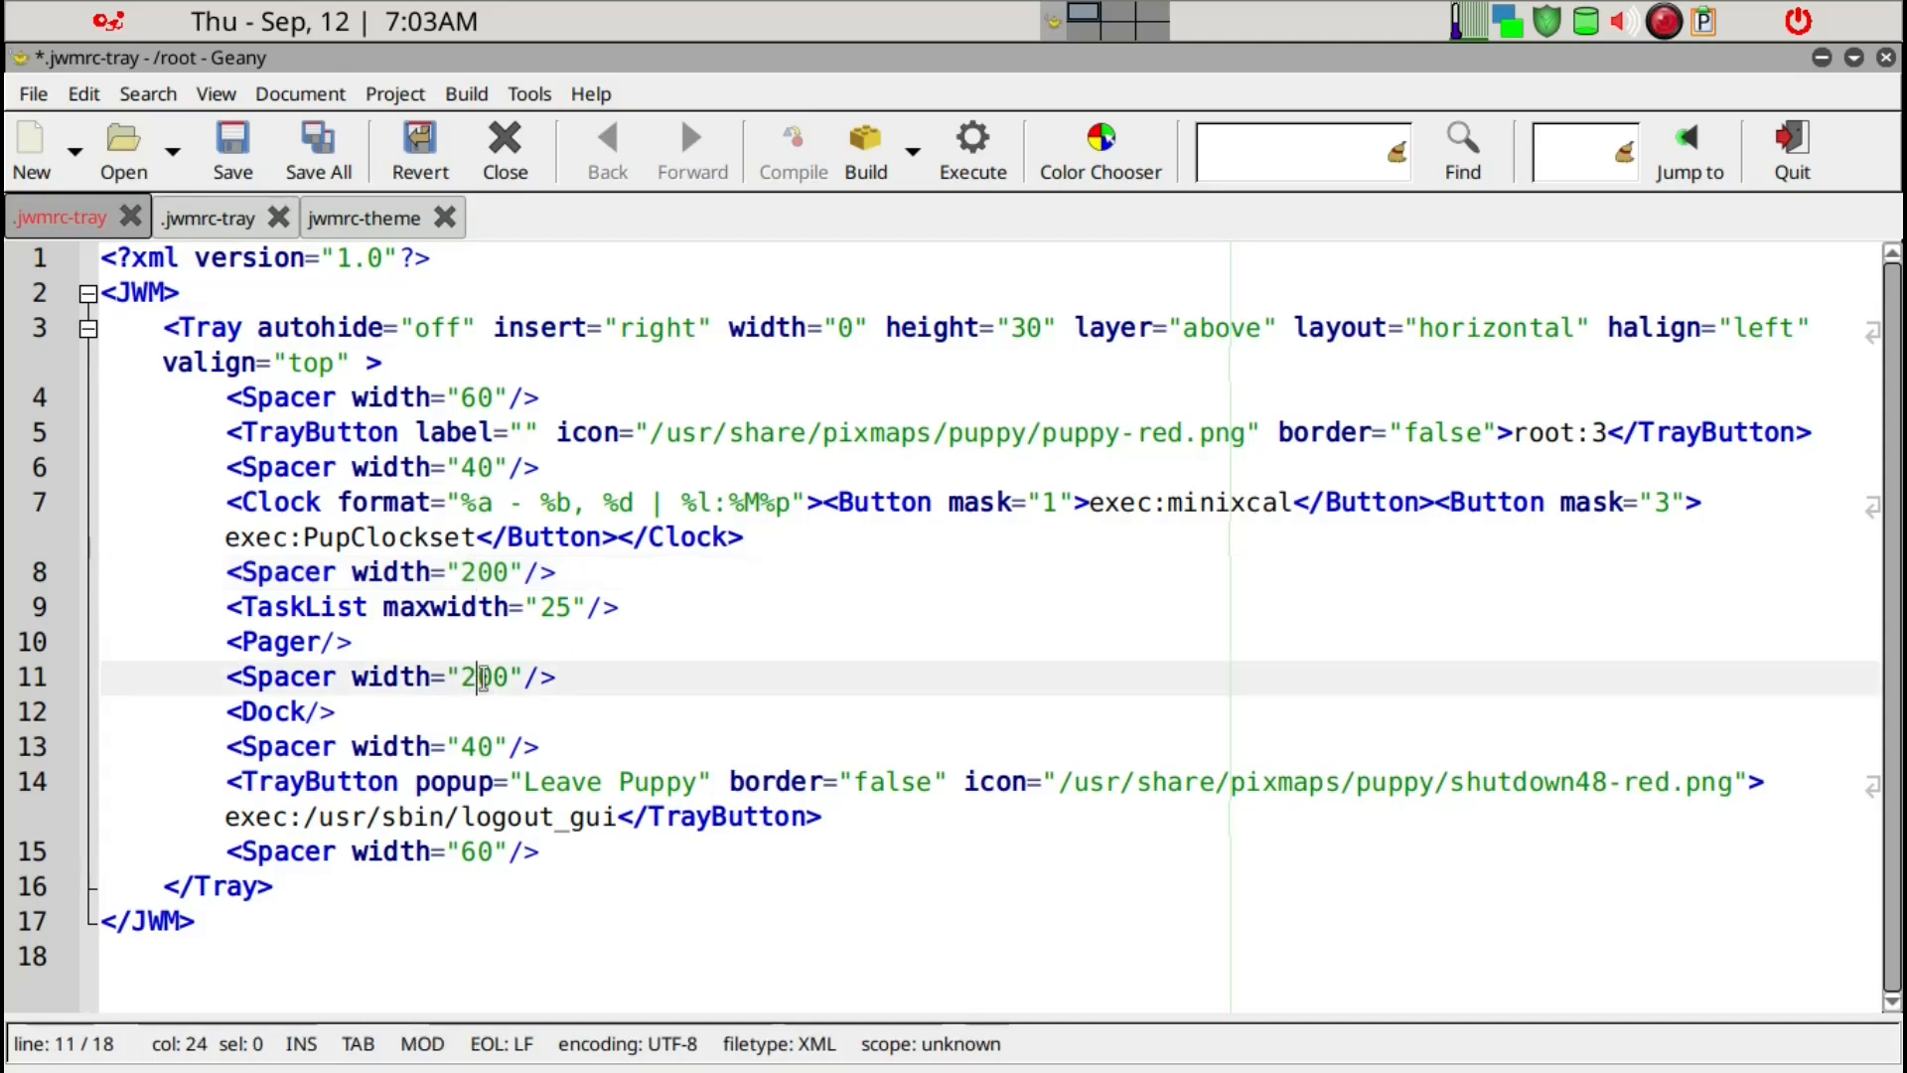
key("BackSpace")
type("3")
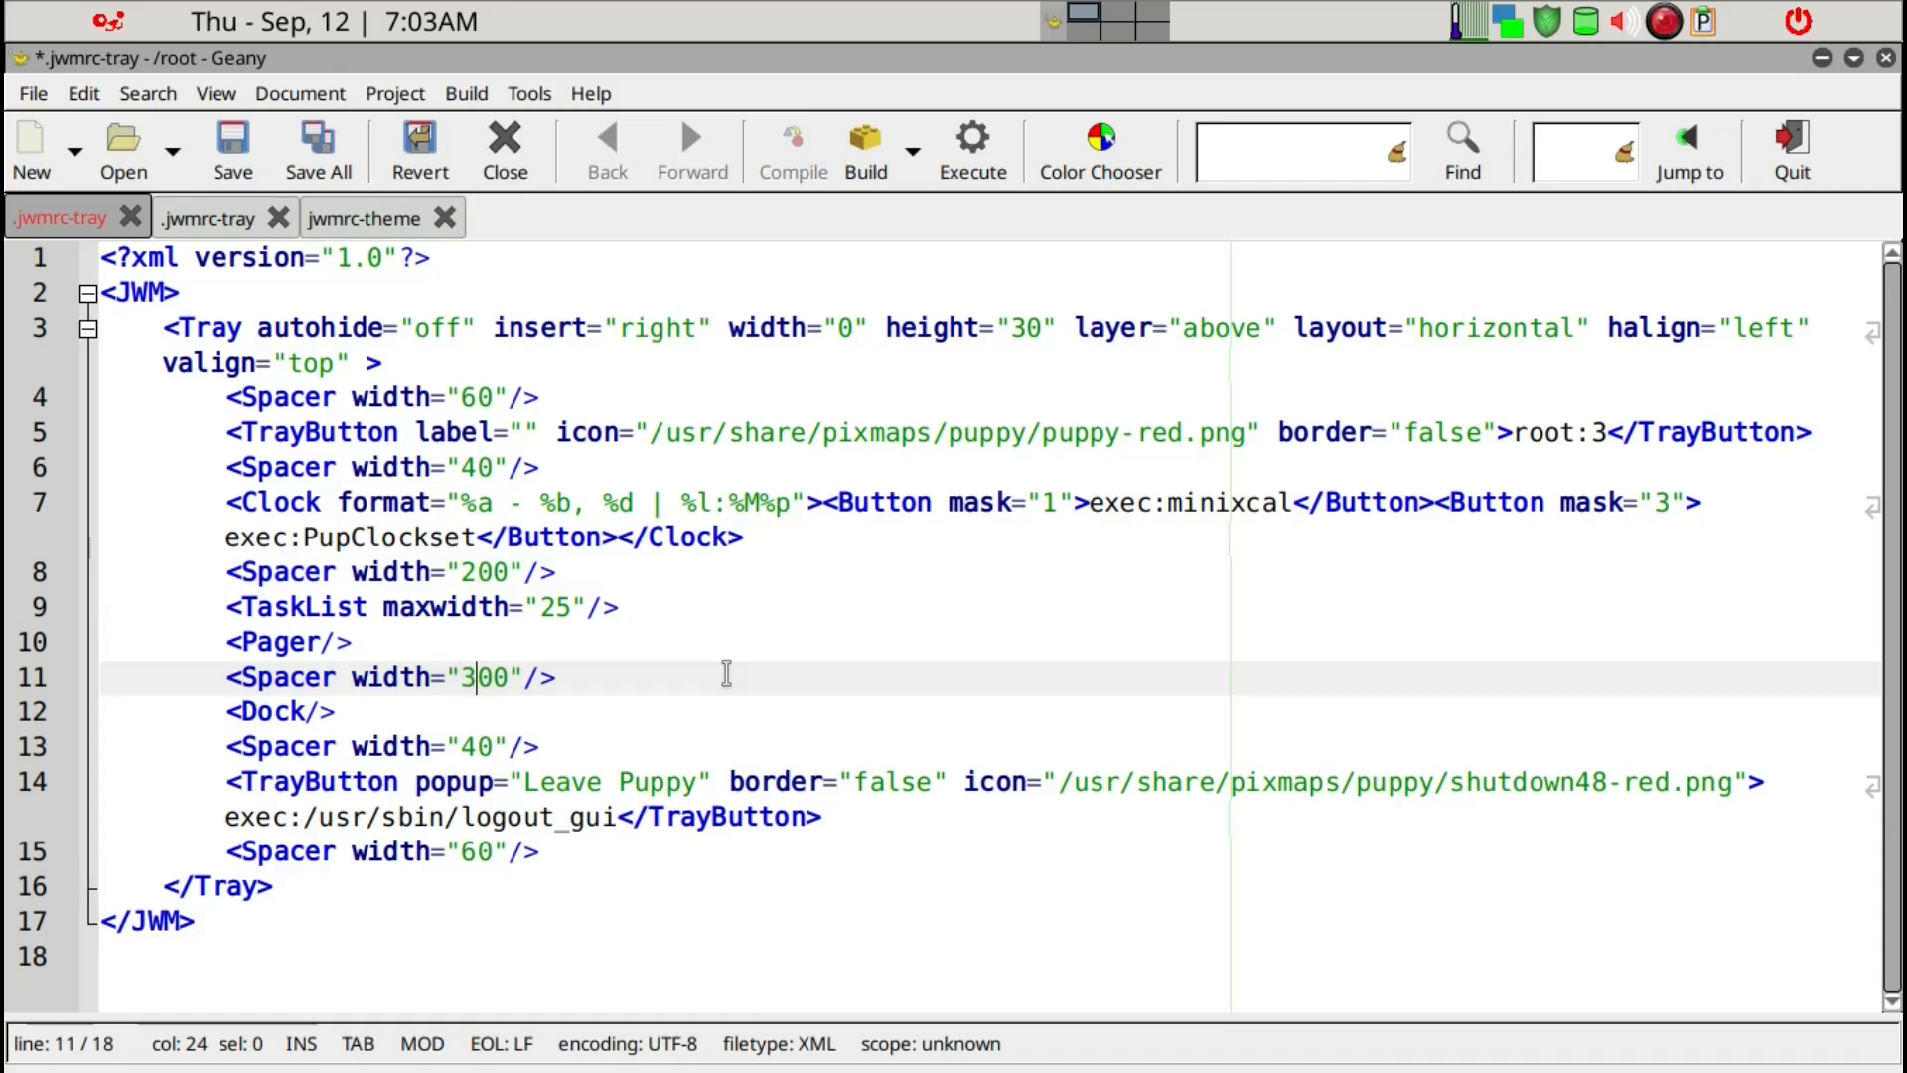
left_click(236, 169)
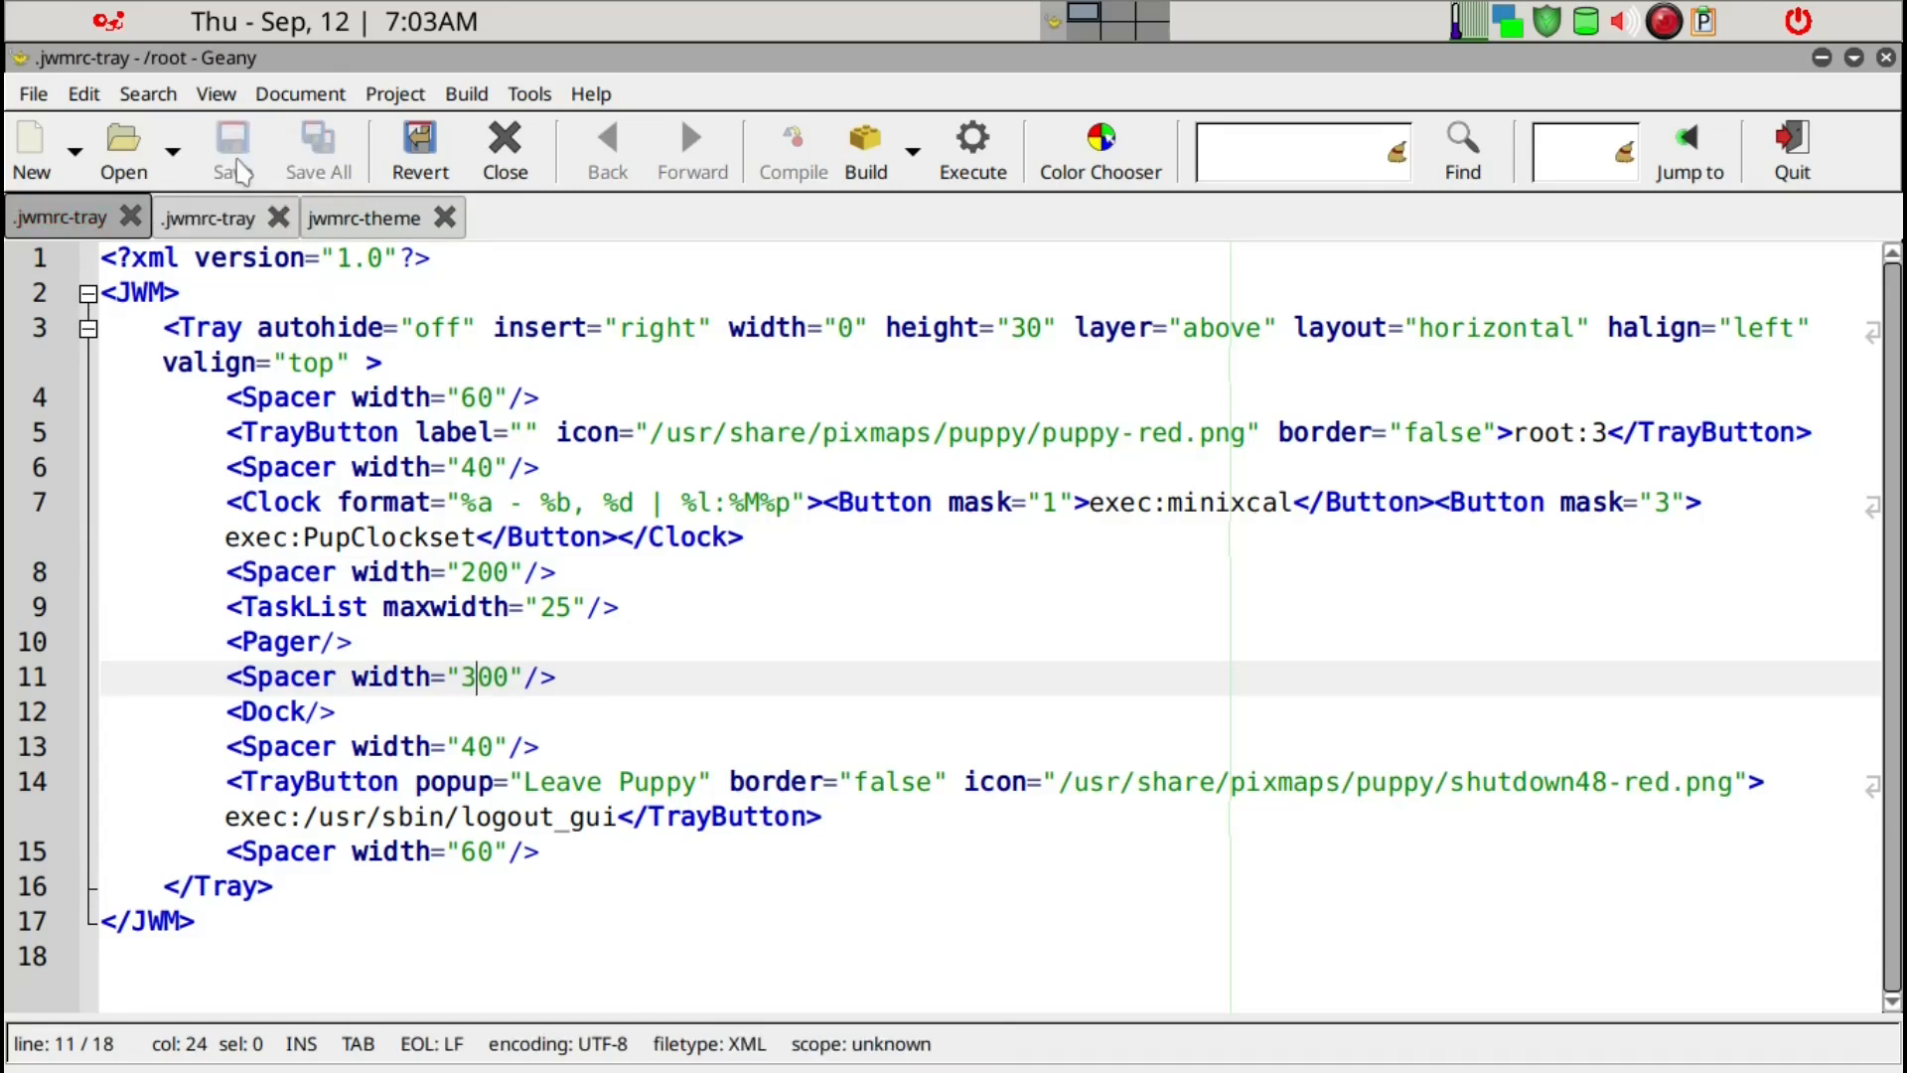
Open LXTerminal through the application search, run jwm -restart to apply the new spacer widths, and close the terminal.
key("ctrl+space")
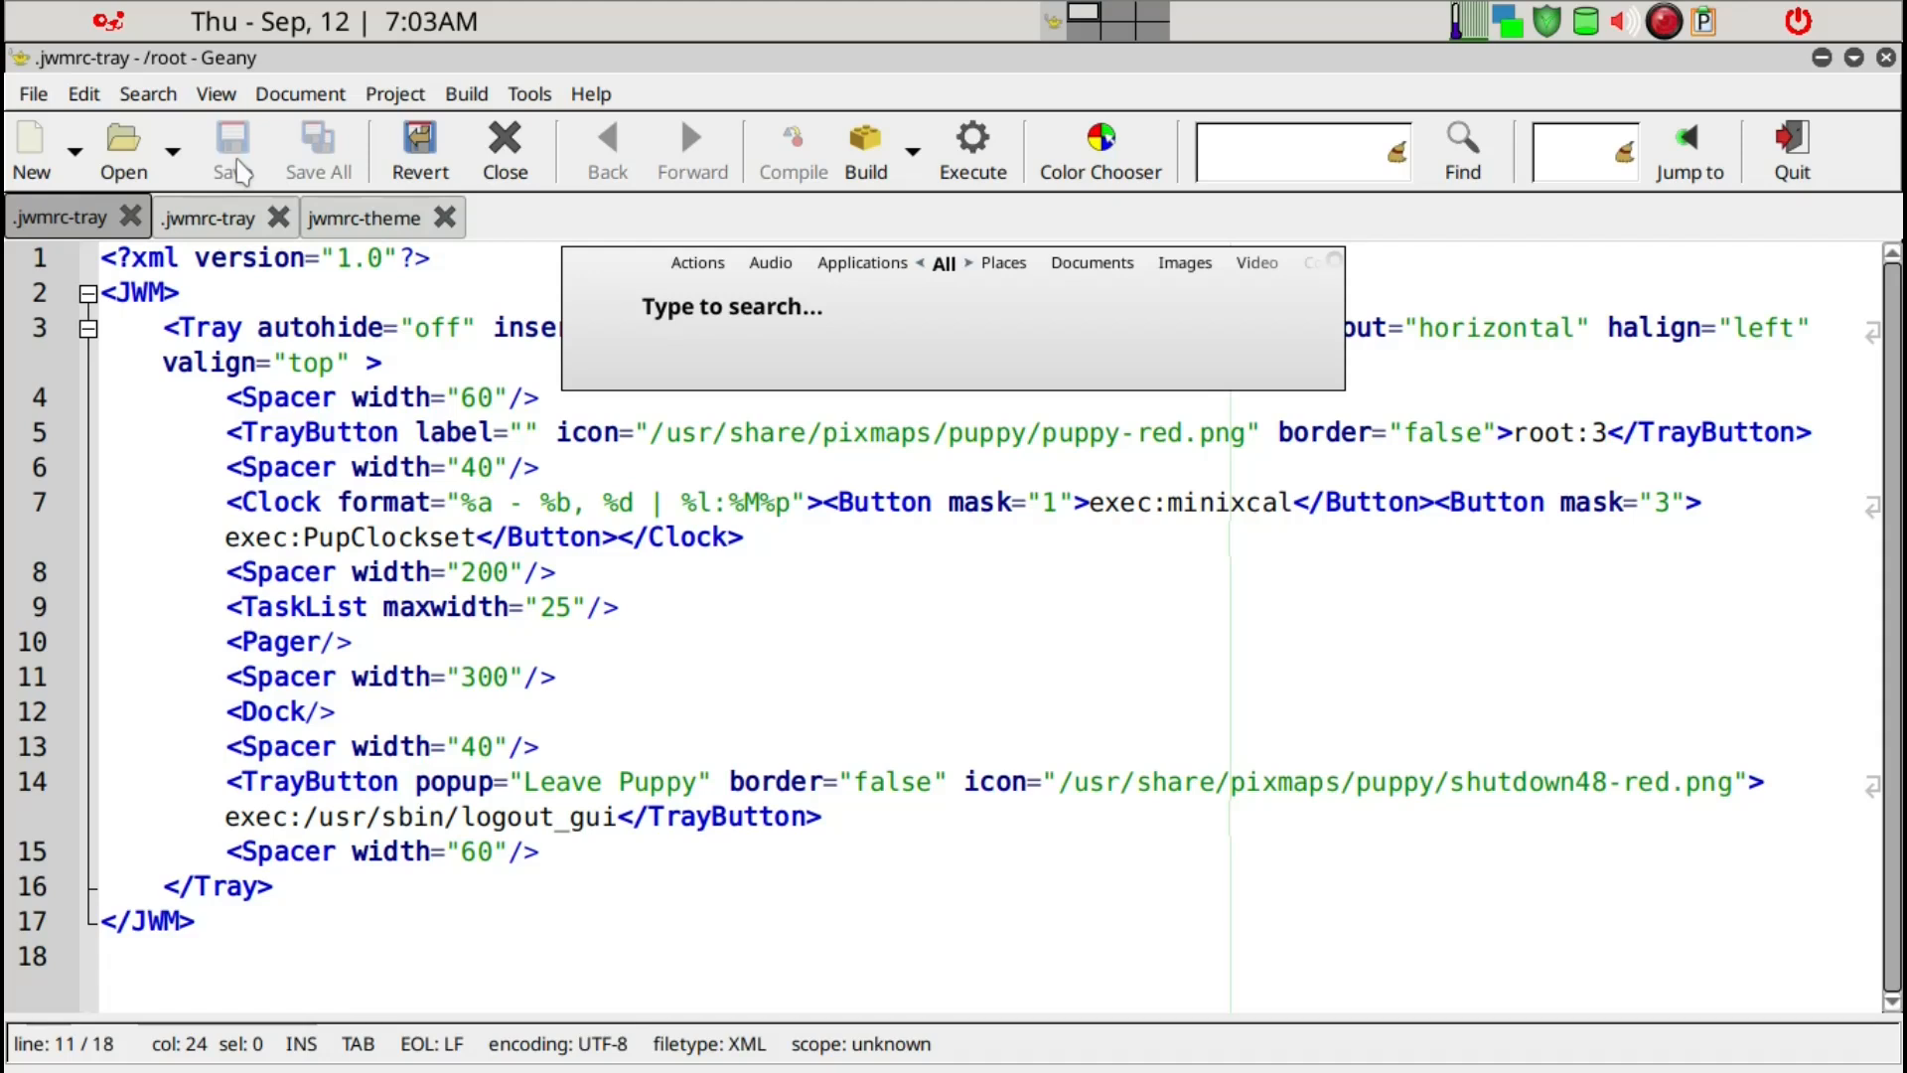
type("lx")
key("Return")
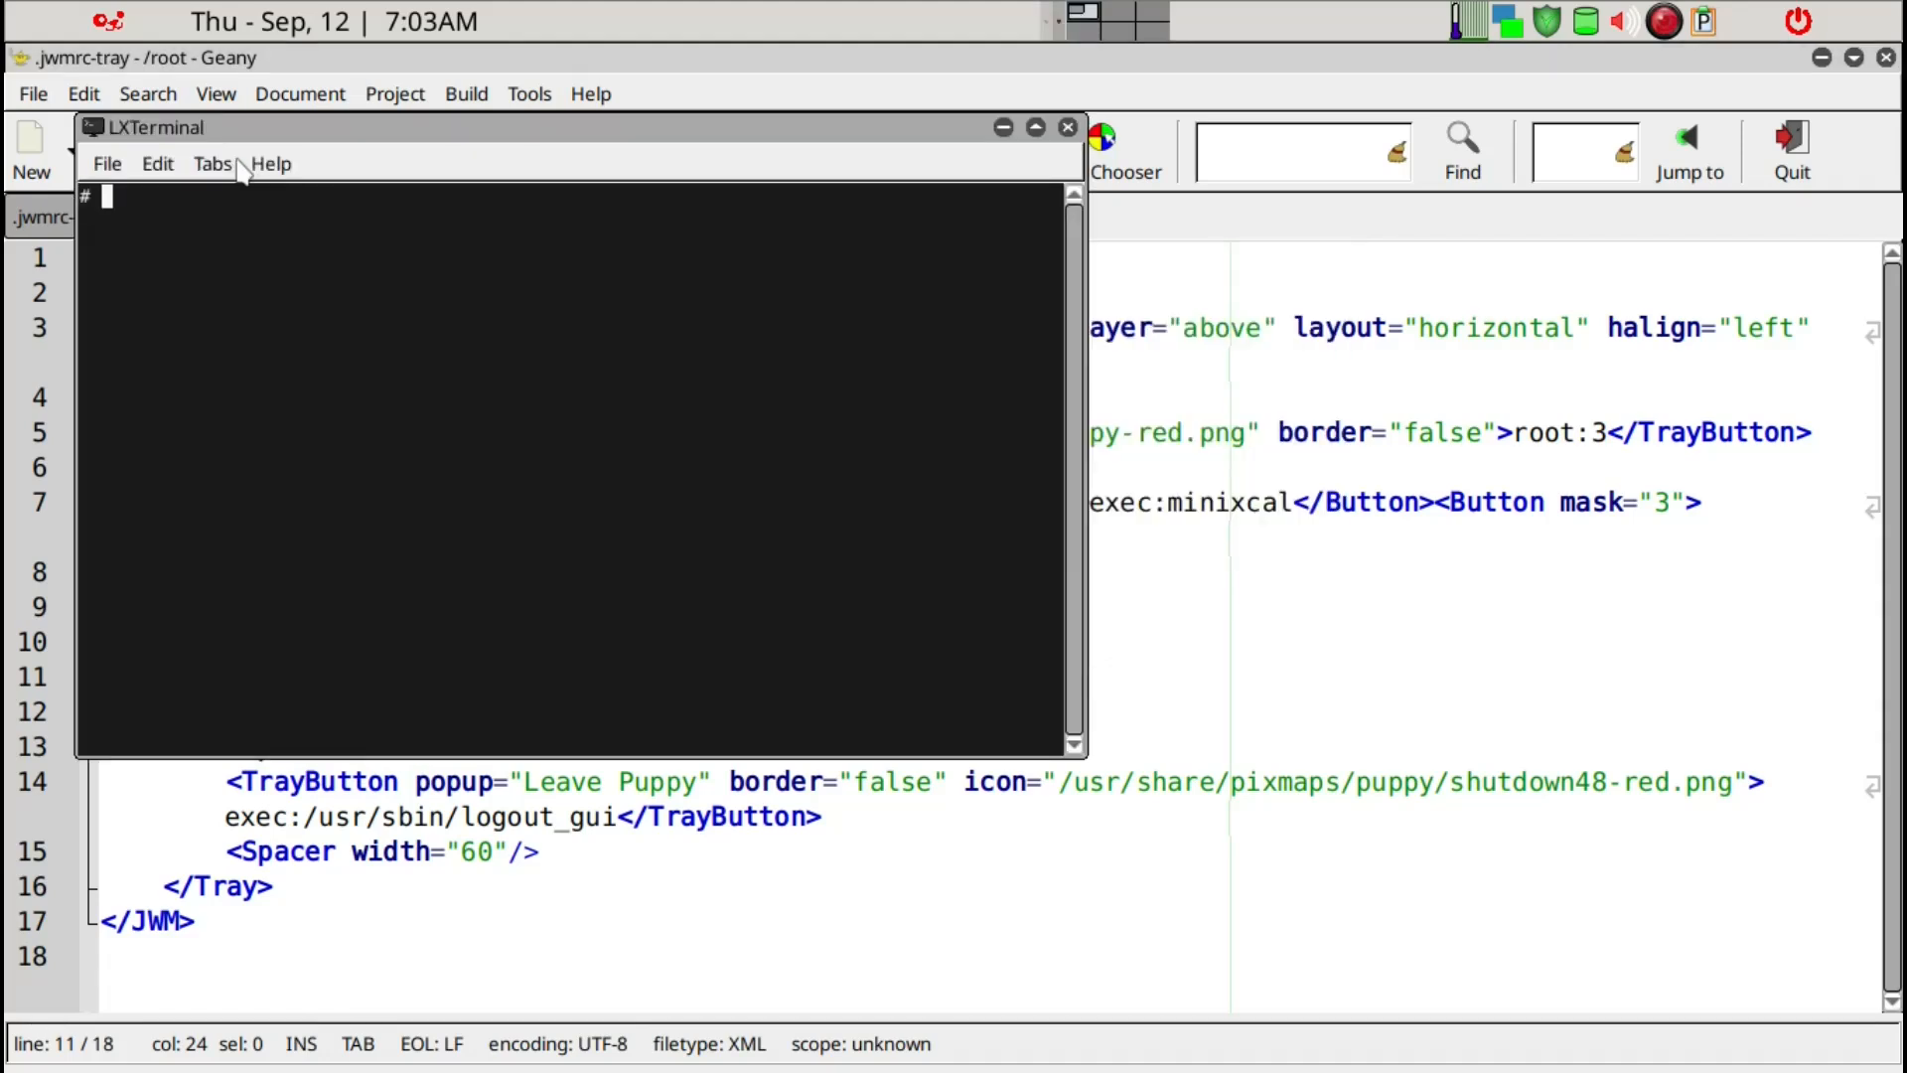
type("jwm -restart")
key("Return")
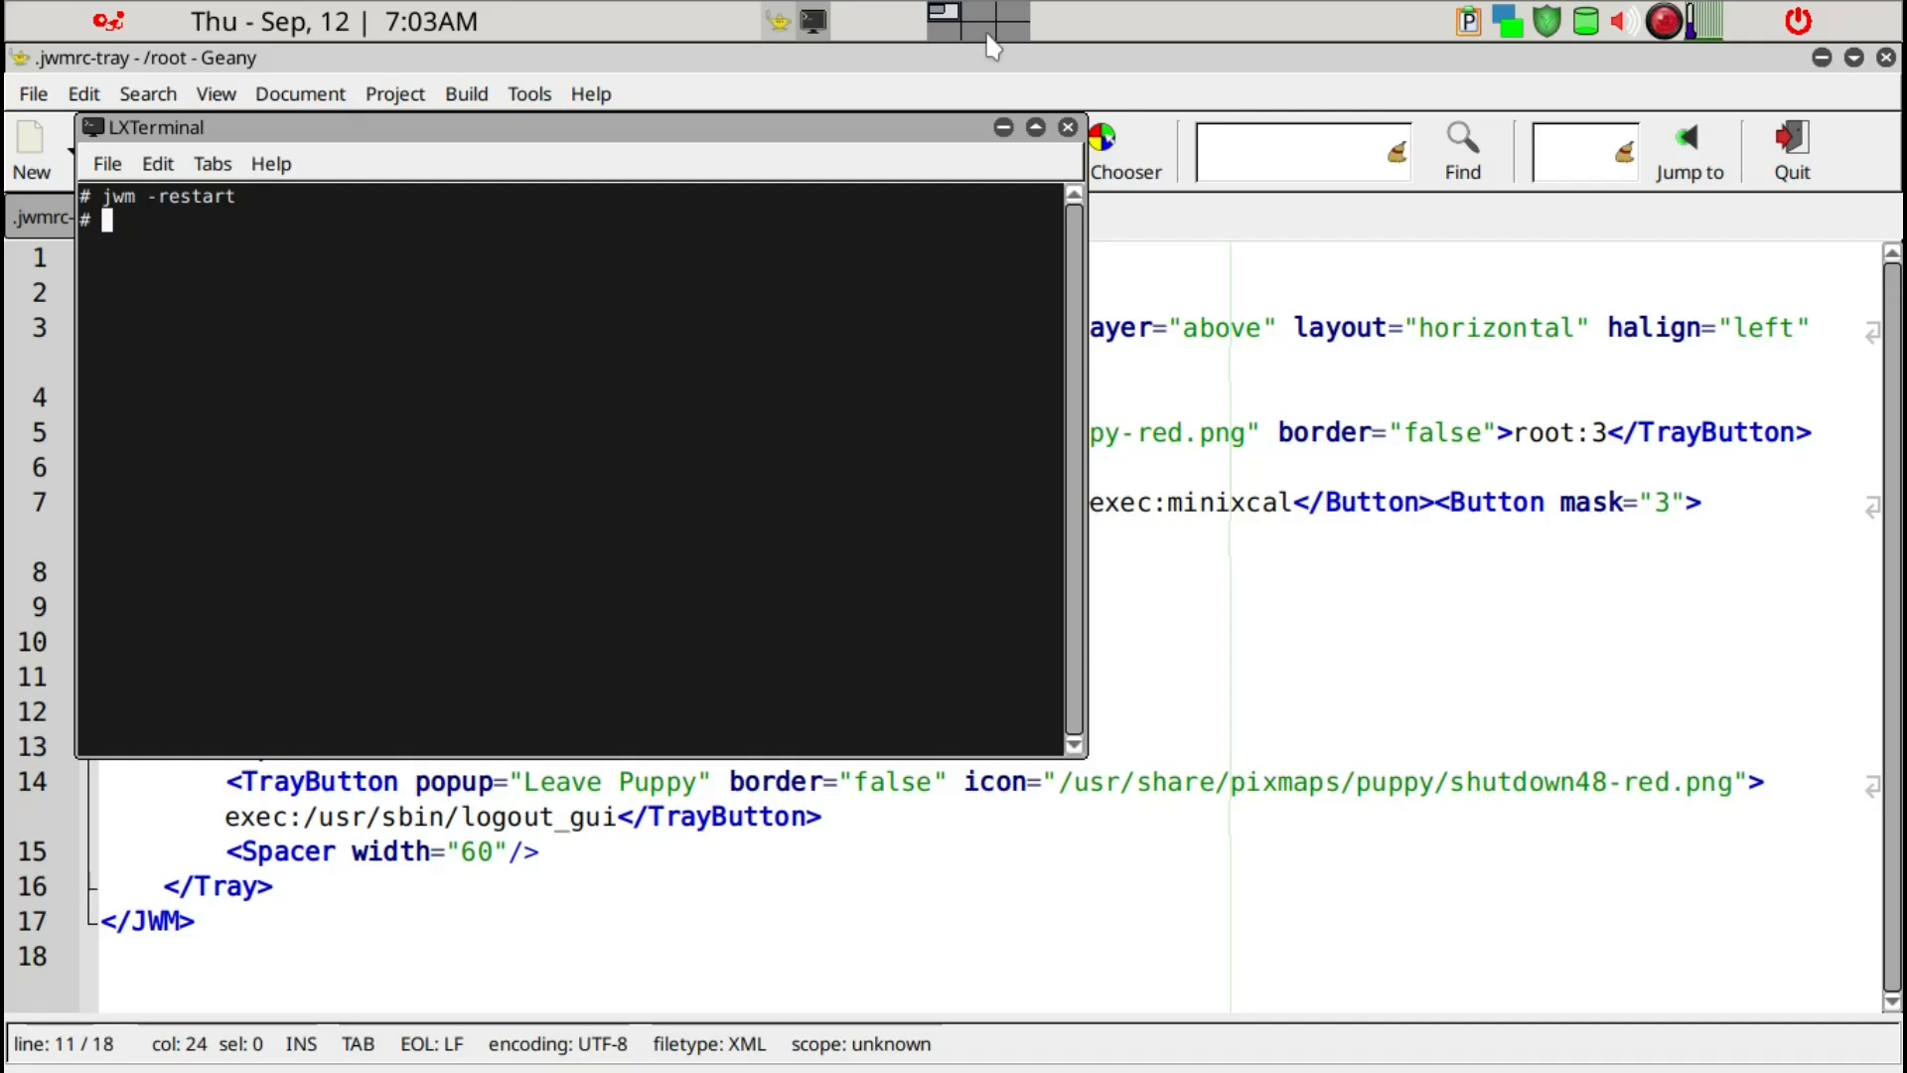
left_click(1069, 130)
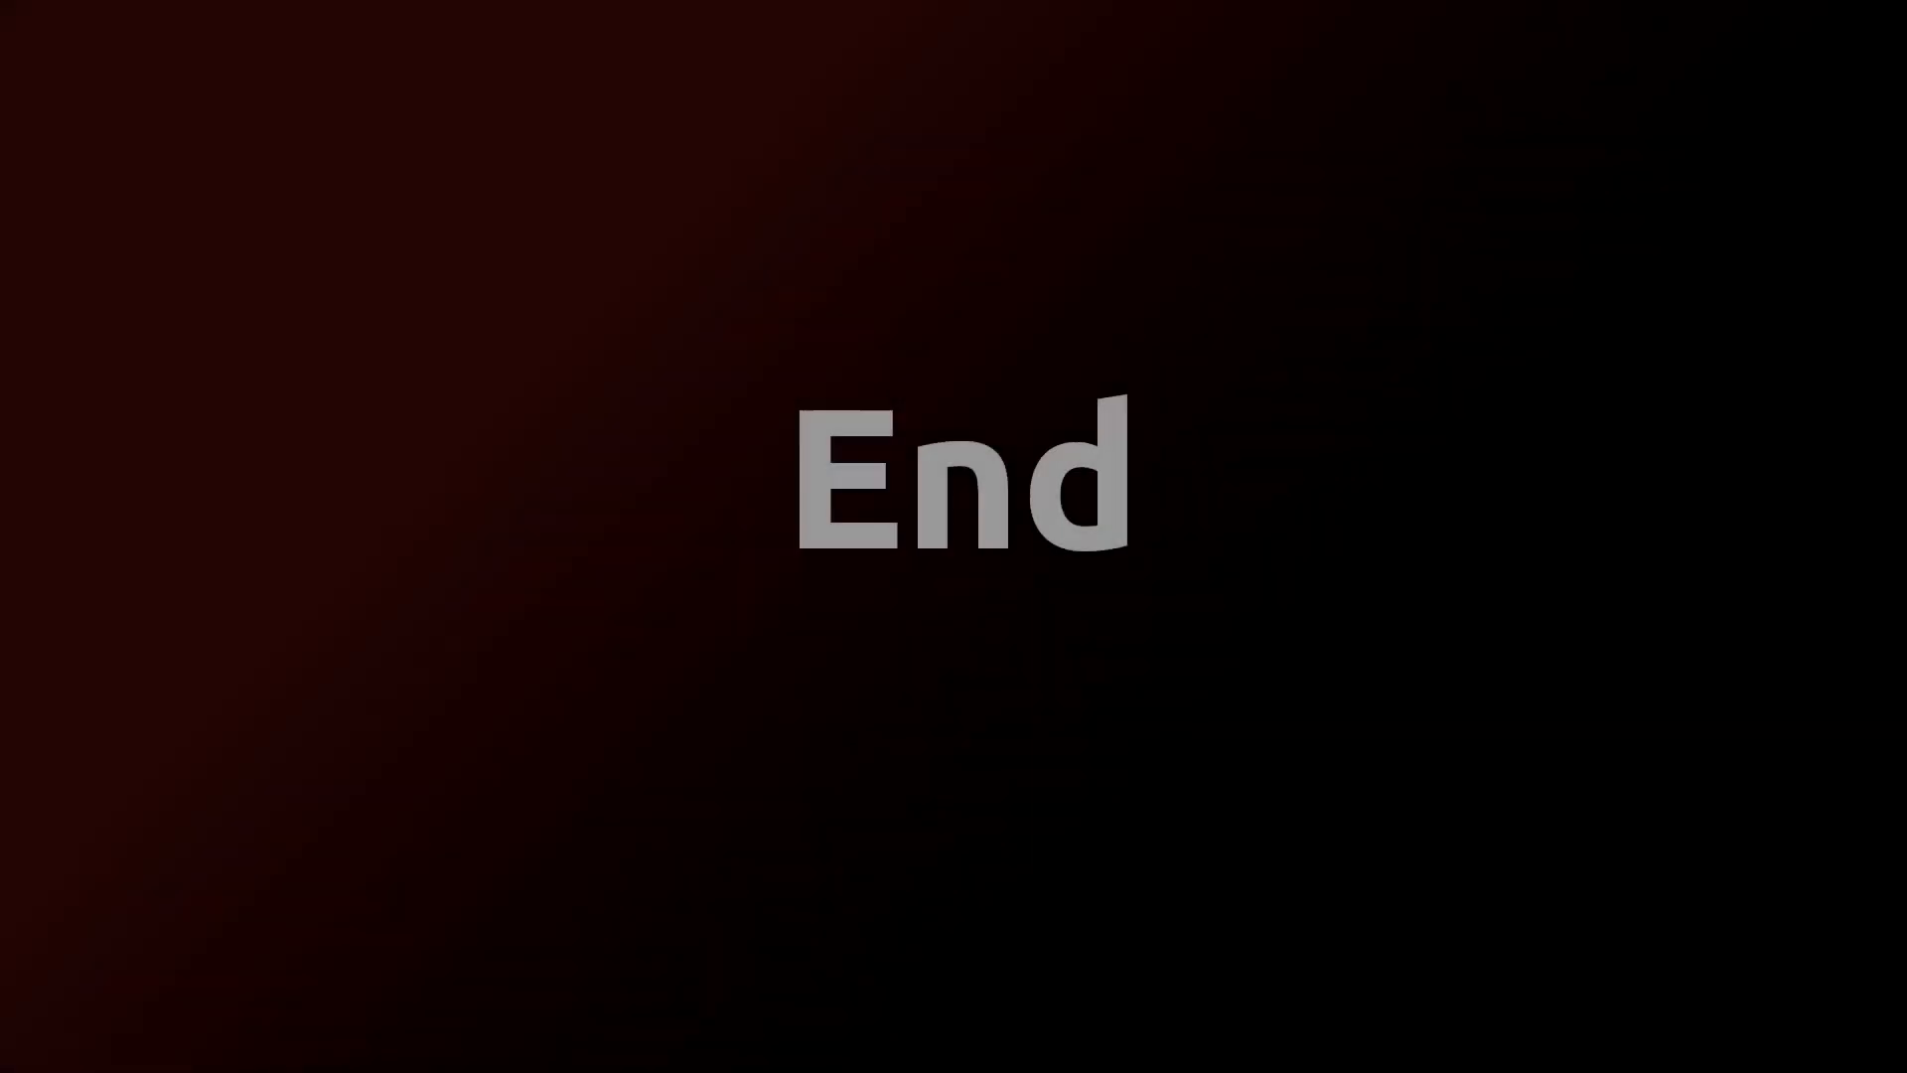